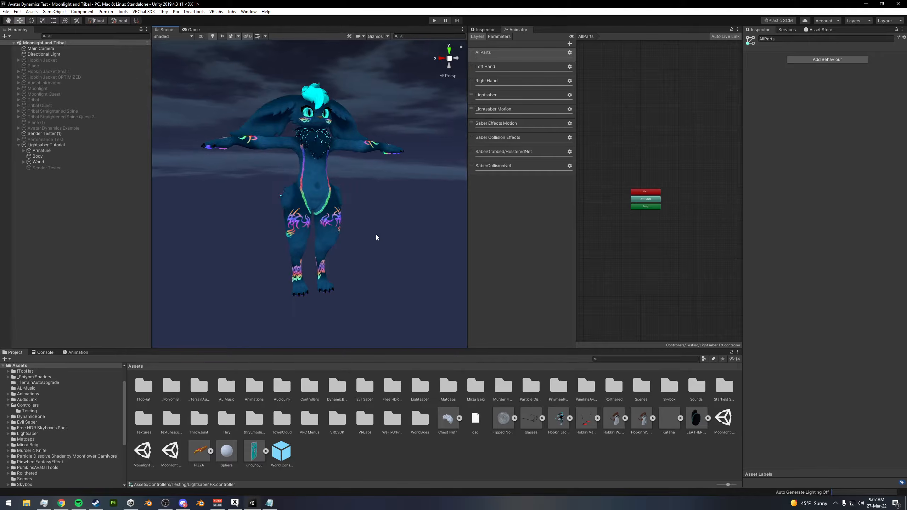
{"action": "left_click_drag", "start_coordinate": [252, 201], "coordinate": [335, 217], "text": "alt"}
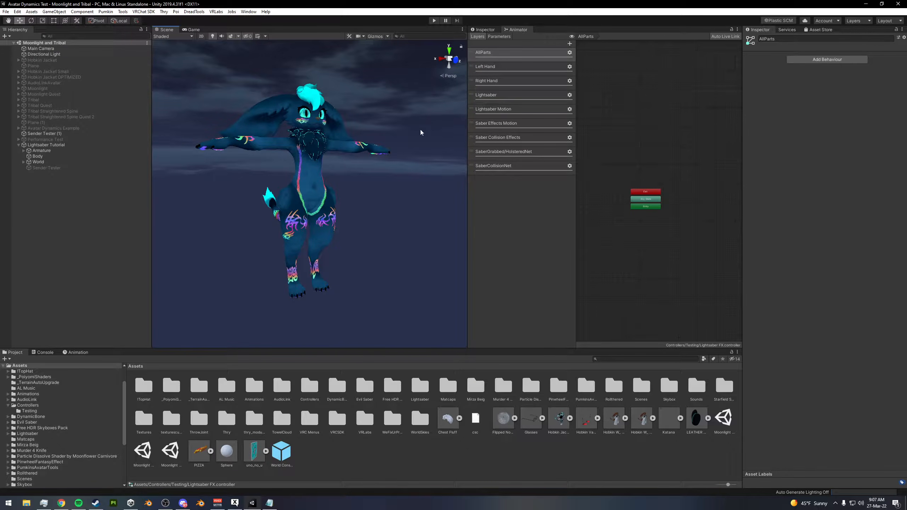
{"action": "mouse_move", "coordinate": [359, 181]}
{"action": "left_mouse_down", "text": "alt"}
{"action": "mouse_move", "coordinate": [345, 183]}
{"action": "mouse_move", "coordinate": [352, 166]}
{"action": "left_mouse_up", "text": "alt"}
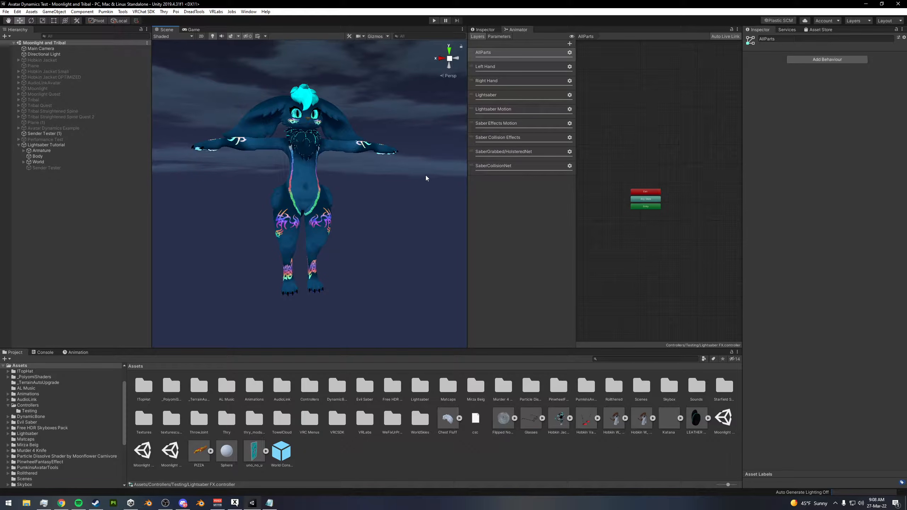
{"action": "left_click_drag", "start_coordinate": [425, 175], "coordinate": [316, 206], "text": "alt"}
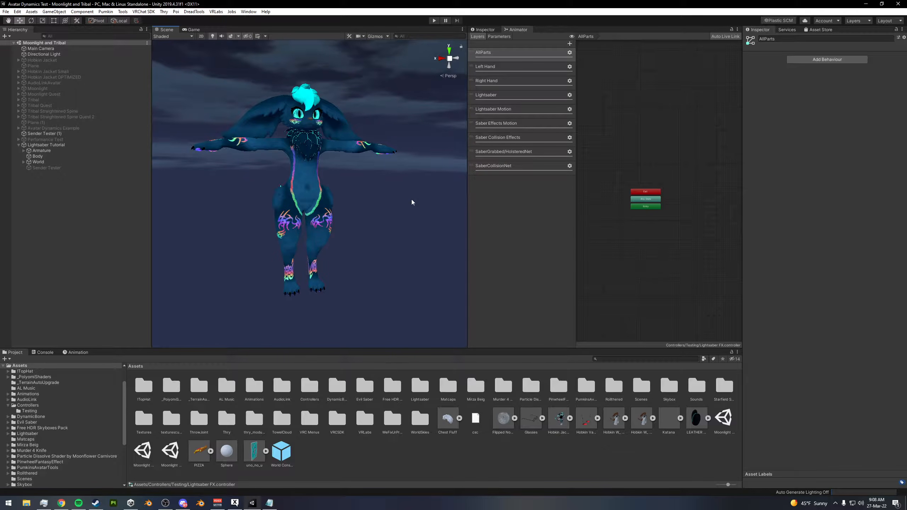
{"action": "left_click_drag", "start_coordinate": [383, 186], "coordinate": [416, 191], "text": "alt"}
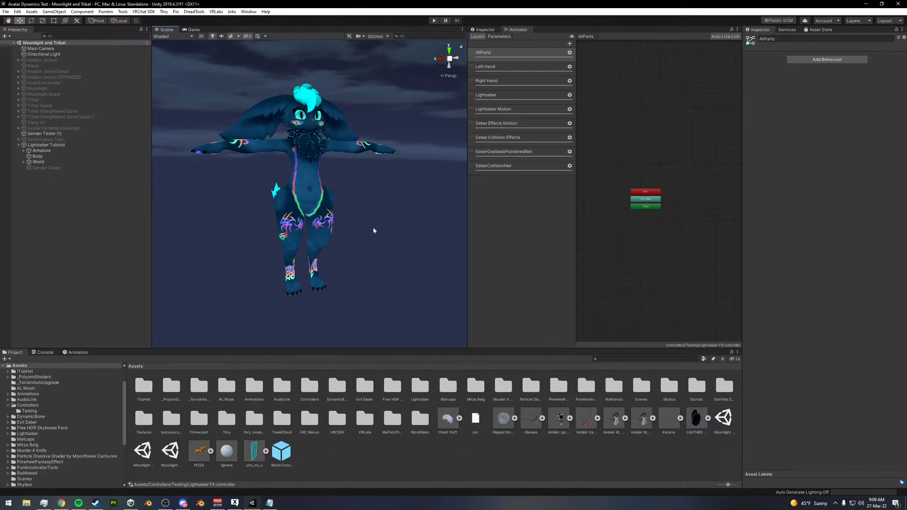
Examine the SaberCollisionNet layer and the parameter driver on its SaberColWait state
{"action": "left_click", "coordinate": [519, 170]}
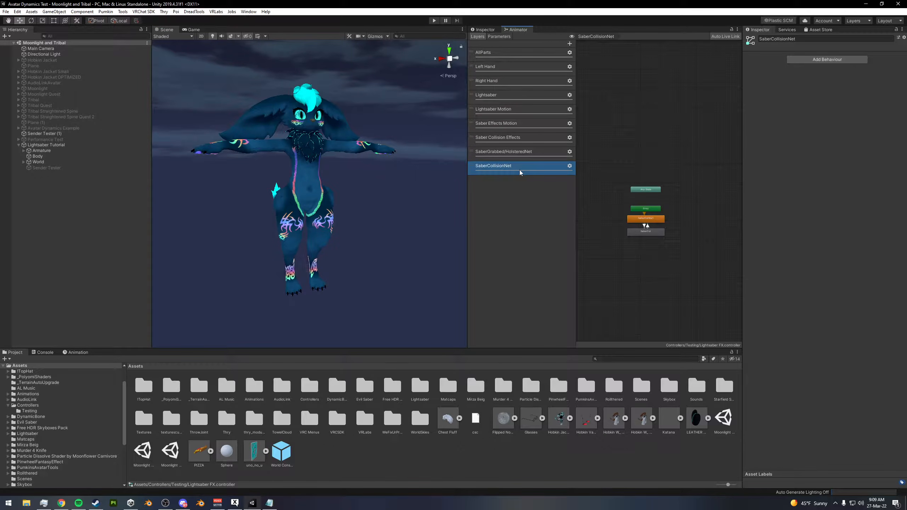
{"action": "scroll", "coordinate": [665, 233], "scroll_direction": "up", "scroll_amount": 2}
{"action": "middle_click_drag", "start_coordinate": [666, 232], "coordinate": [675, 235]}
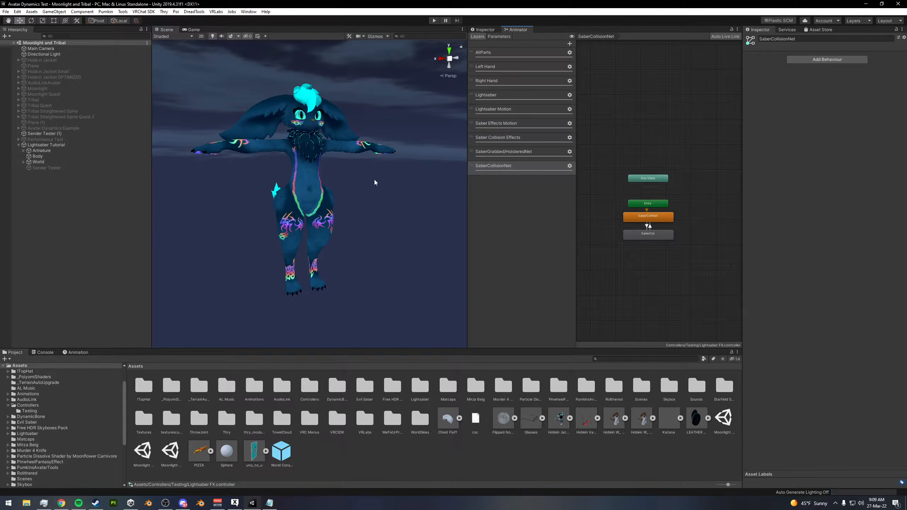
{"action": "left_click_drag", "start_coordinate": [715, 143], "coordinate": [623, 264]}
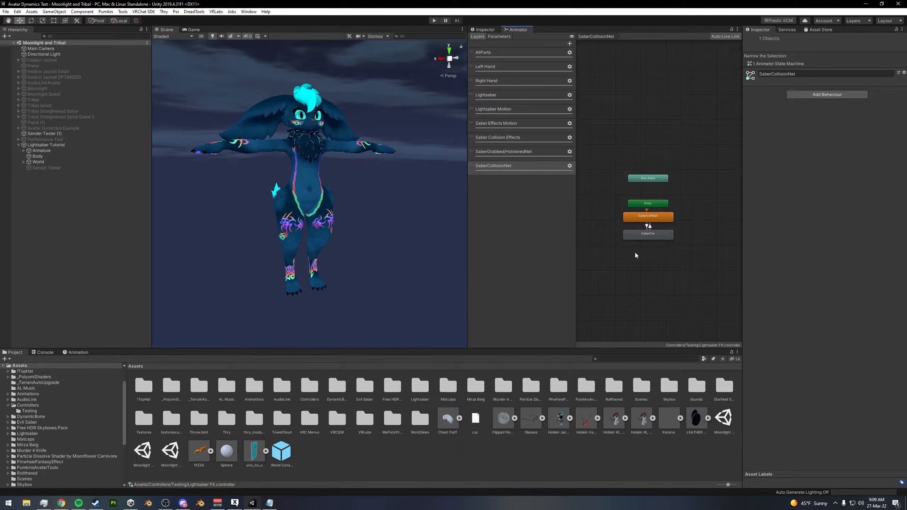
{"action": "scroll", "coordinate": [680, 238], "scroll_direction": "up", "scroll_amount": 2}
{"action": "left_click", "coordinate": [638, 213]}
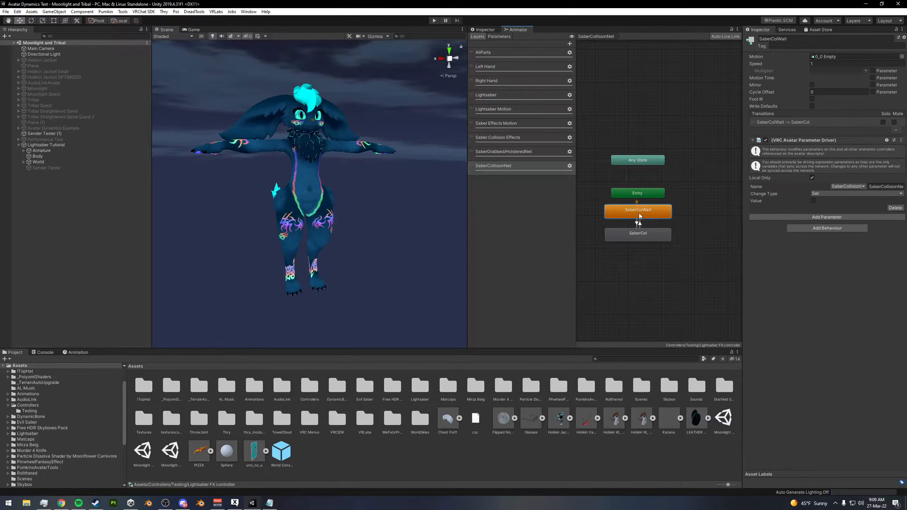
{"action": "left_click_drag", "start_coordinate": [742, 219], "coordinate": [726, 221]}
{"action": "left_click", "coordinate": [625, 185]}
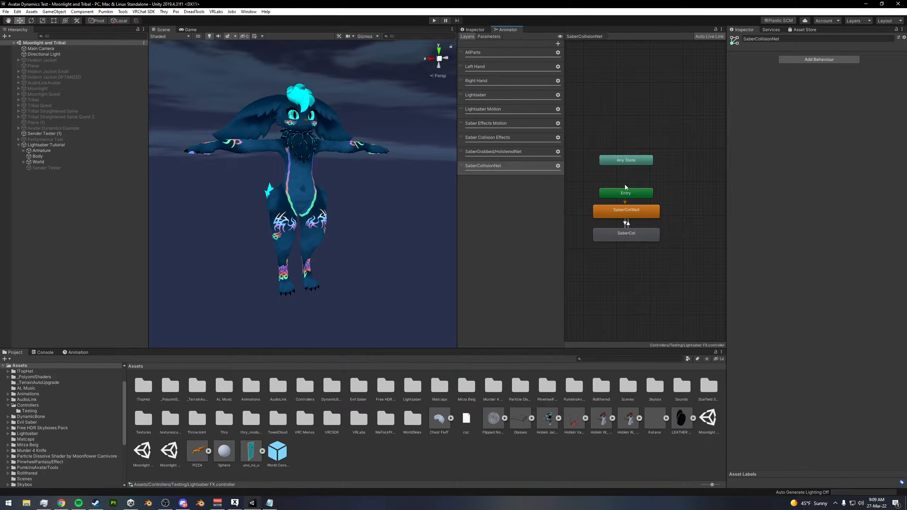
{"action": "left_click", "coordinate": [635, 231]}
{"action": "left_click", "coordinate": [627, 214]}
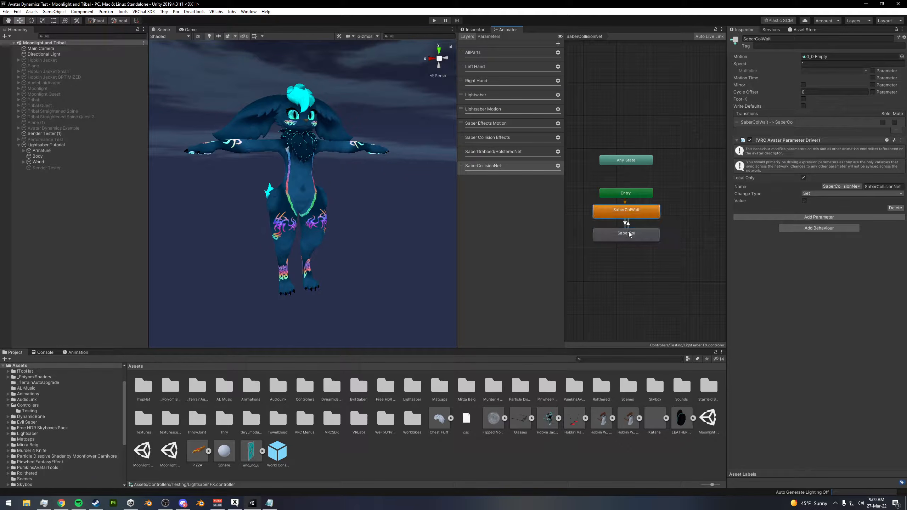
{"action": "left_click", "coordinate": [700, 212]}
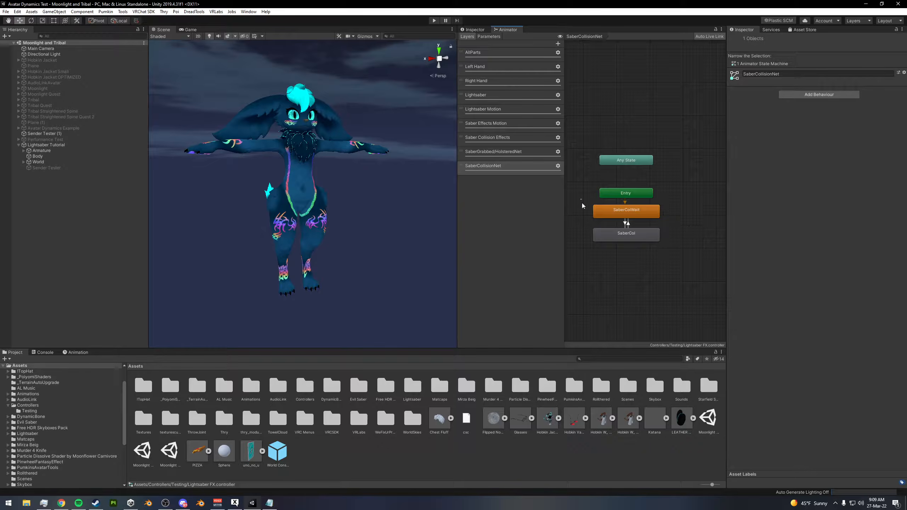
Examine the state loop of the SaberGrabbed/HolsteredNet layer, from SaberWait through the grabbed and holstered states
{"action": "left_click", "coordinate": [527, 152]}
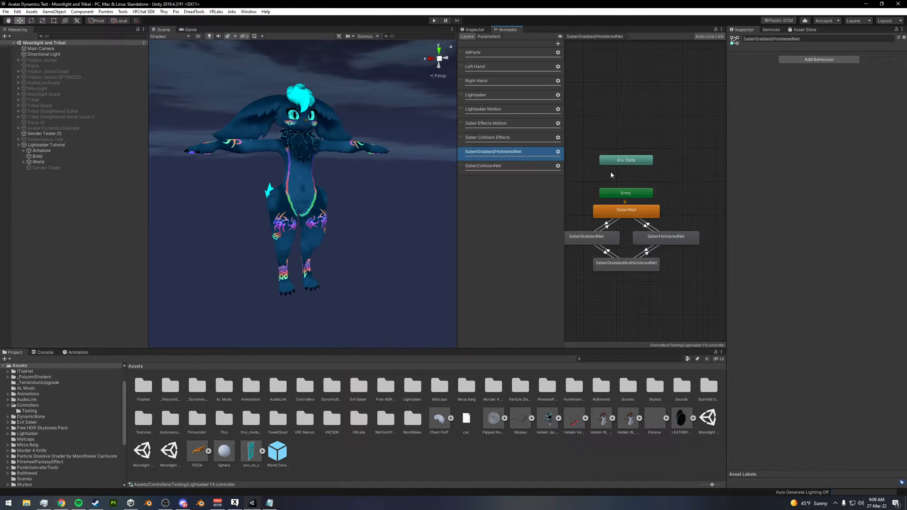
{"action": "middle_click_drag", "start_coordinate": [615, 254], "coordinate": [638, 256]}
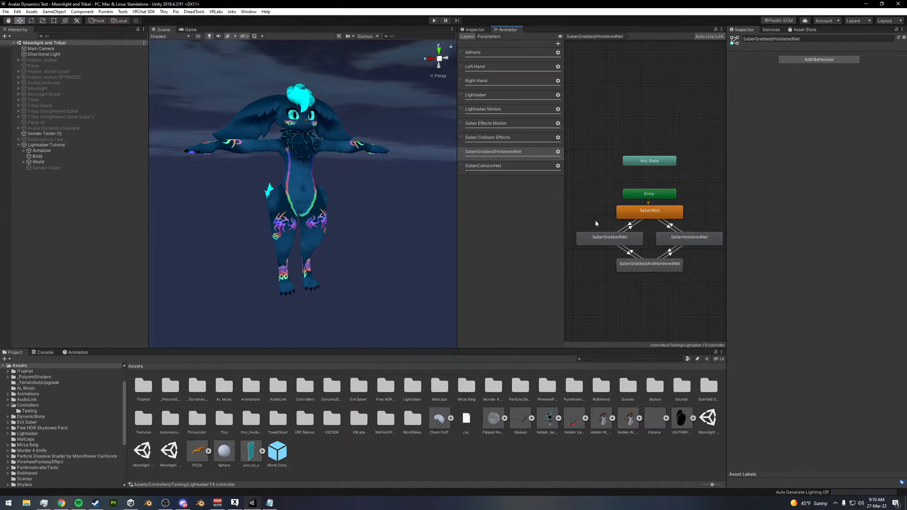
{"action": "left_click_drag", "start_coordinate": [591, 205], "coordinate": [700, 273]}
{"action": "left_click", "coordinate": [703, 277]}
{"action": "left_click_drag", "start_coordinate": [589, 204], "coordinate": [706, 268]}
{"action": "left_click", "coordinate": [712, 275]}
{"action": "left_click_drag", "start_coordinate": [604, 212], "coordinate": [699, 272]}
{"action": "left_click", "coordinate": [708, 285]}
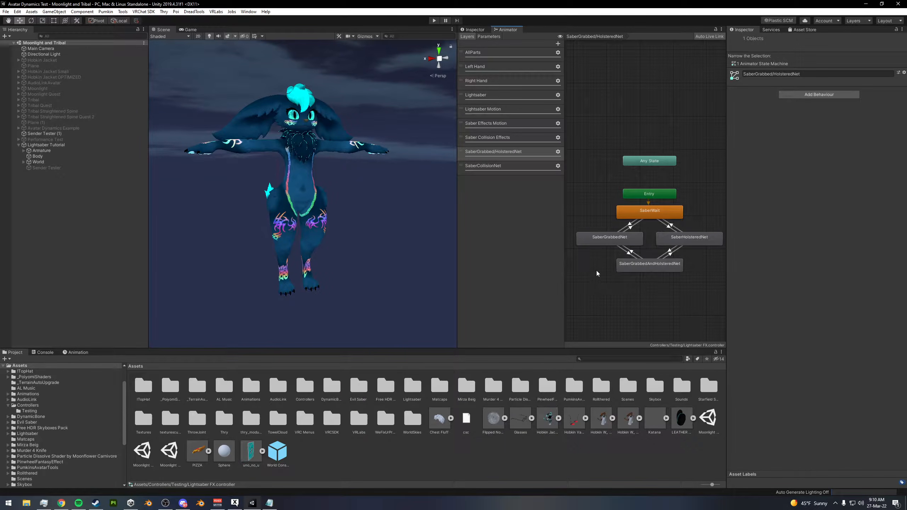
{"action": "left_click_drag", "start_coordinate": [591, 201], "coordinate": [714, 275]}
{"action": "left_click", "coordinate": [715, 276]}
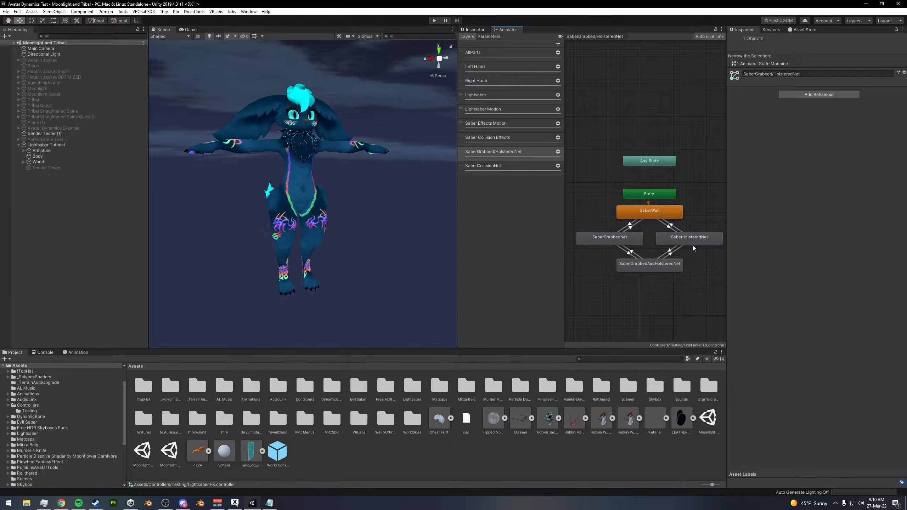
{"action": "left_click_drag", "start_coordinate": [585, 258], "coordinate": [701, 280]}
{"action": "left_click", "coordinate": [682, 288]}
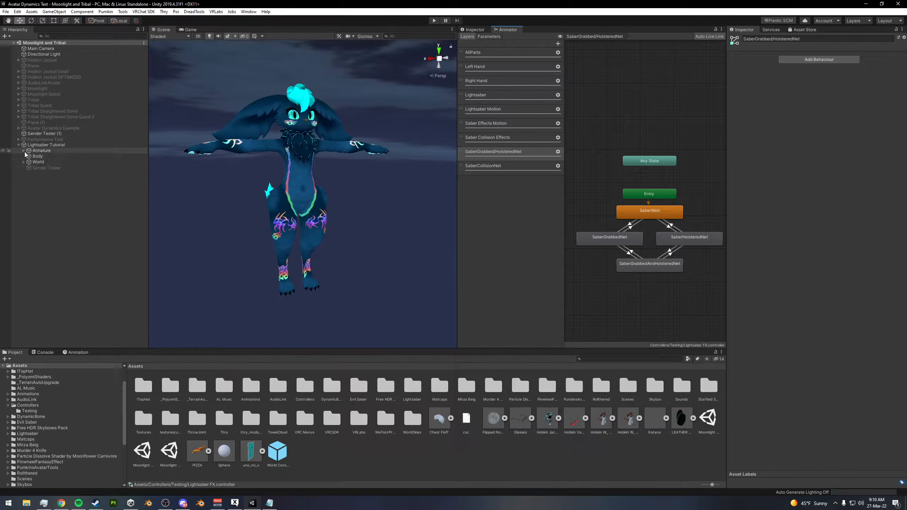
Expand the World object and inspect the VRC Contact Receiver components on Saber Receiver and Prox Receiver
{"action": "left_click", "coordinate": [24, 162]}
{"action": "left_click", "coordinate": [64, 207]}
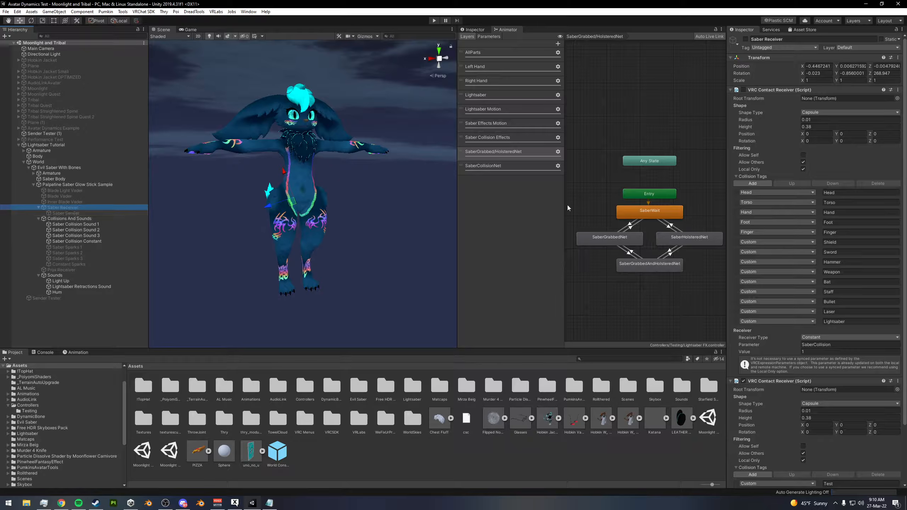
{"action": "left_click", "coordinate": [763, 91]}
{"action": "left_click", "coordinate": [766, 93]}
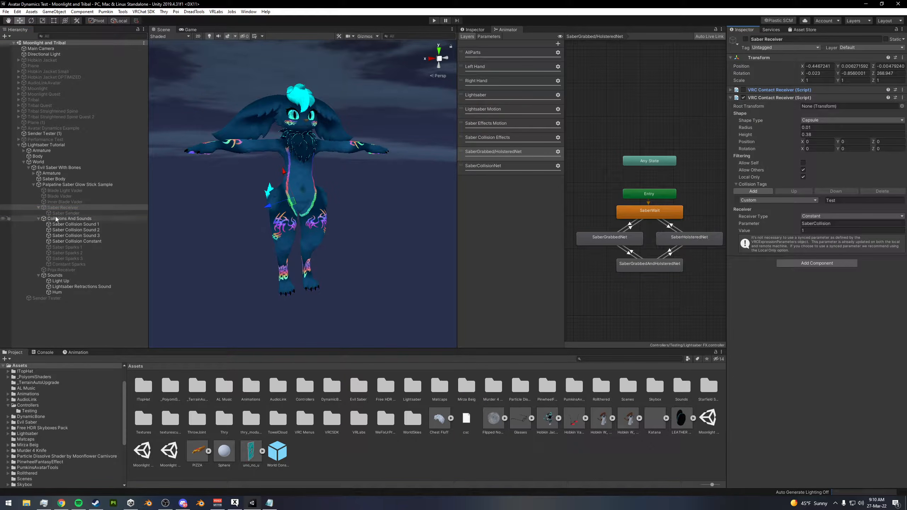
{"action": "left_click", "coordinate": [107, 269]}
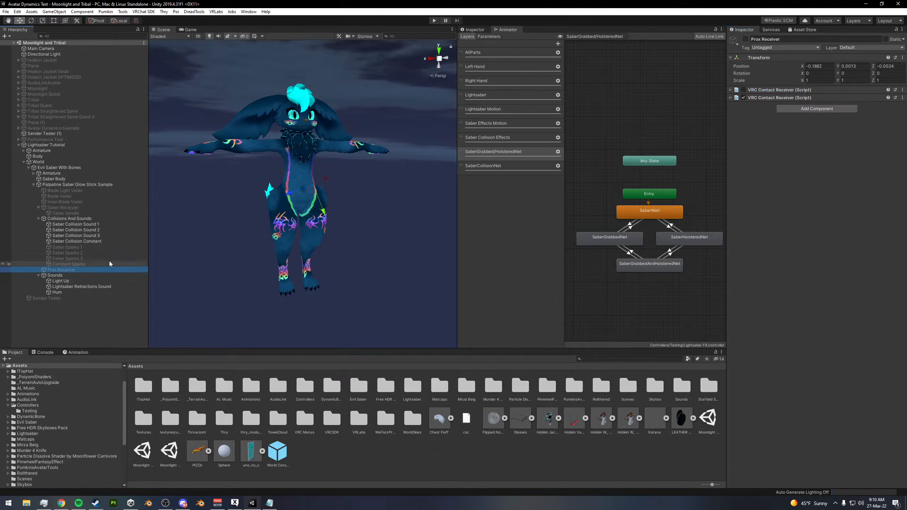
{"action": "left_click", "coordinate": [761, 97]}
Check the collision tags and target parameter of the contact receivers on Saber Receiver
{"action": "left_click", "coordinate": [63, 208]}
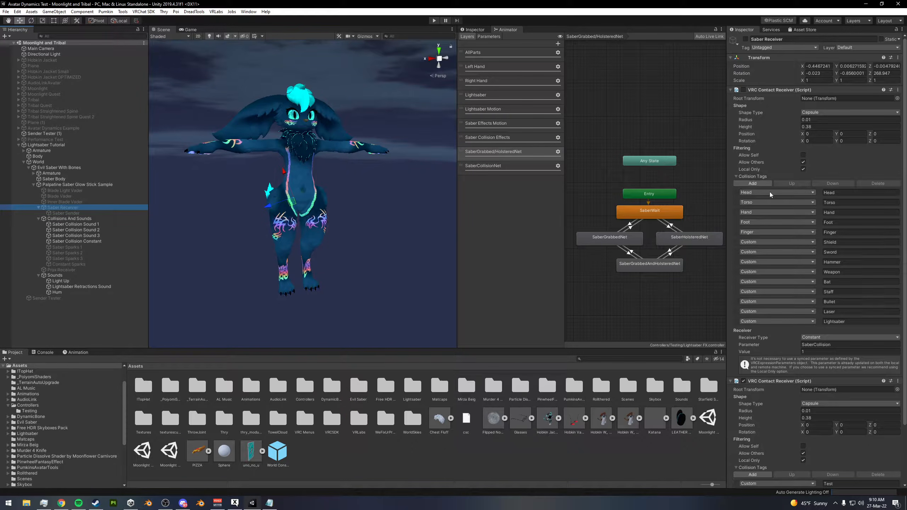
{"action": "scroll", "coordinate": [802, 275], "scroll_direction": "down", "scroll_amount": 4}
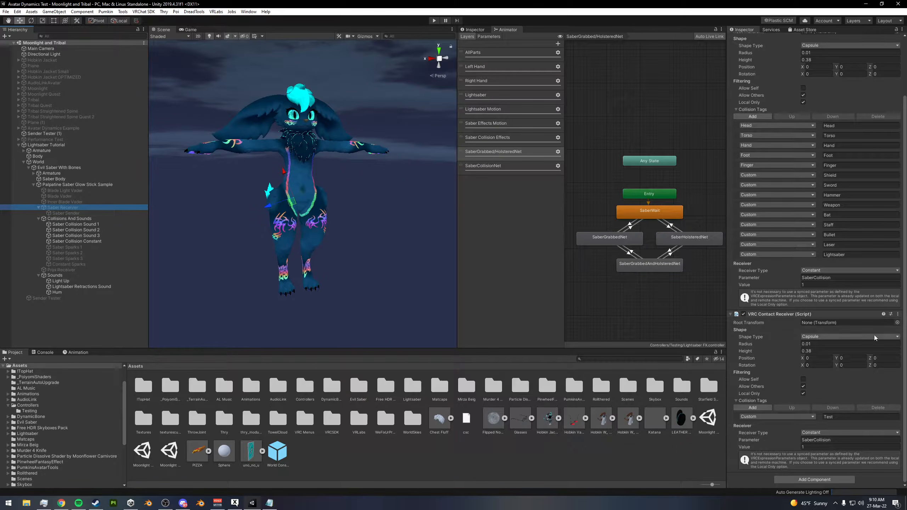
{"action": "left_click", "coordinate": [826, 418]}
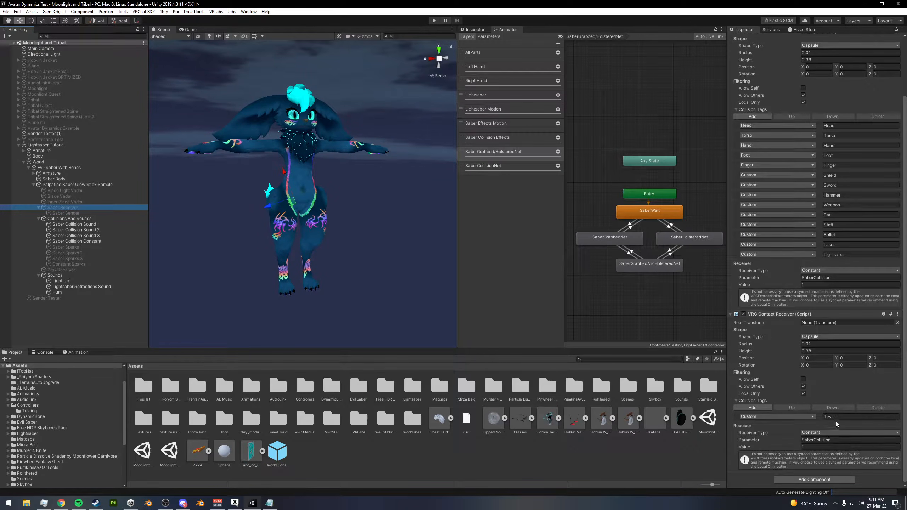
{"action": "left_click", "coordinate": [820, 440]}
{"action": "left_click", "coordinate": [832, 440]}
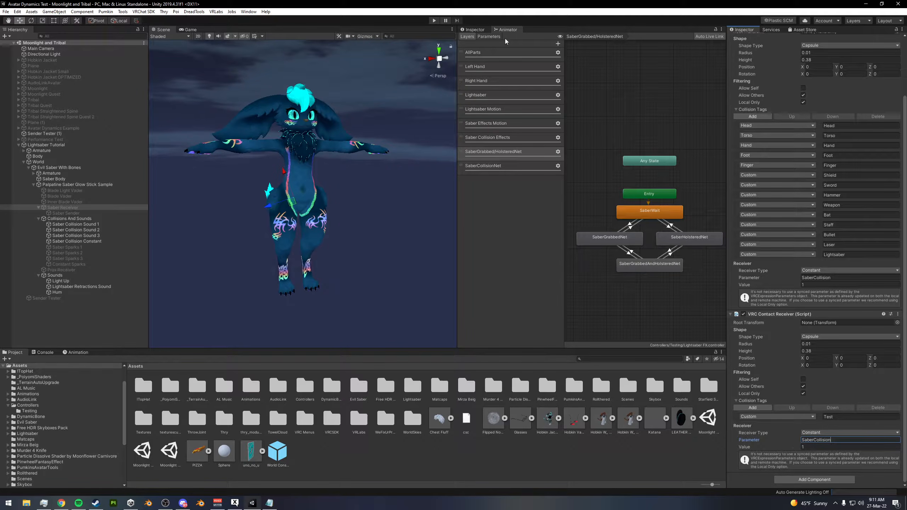
Review the SaberGrabbed, SaberHolstered, SaberProx and SaberCollision parameters in the animator controller
{"action": "left_click", "coordinate": [489, 36]}
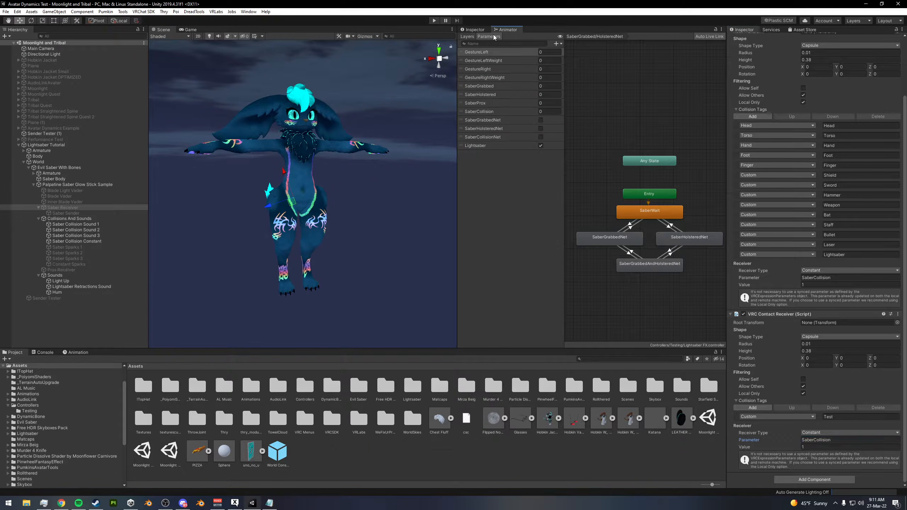
{"action": "left_click", "coordinate": [478, 86]}
{"action": "left_click", "coordinate": [490, 95]}
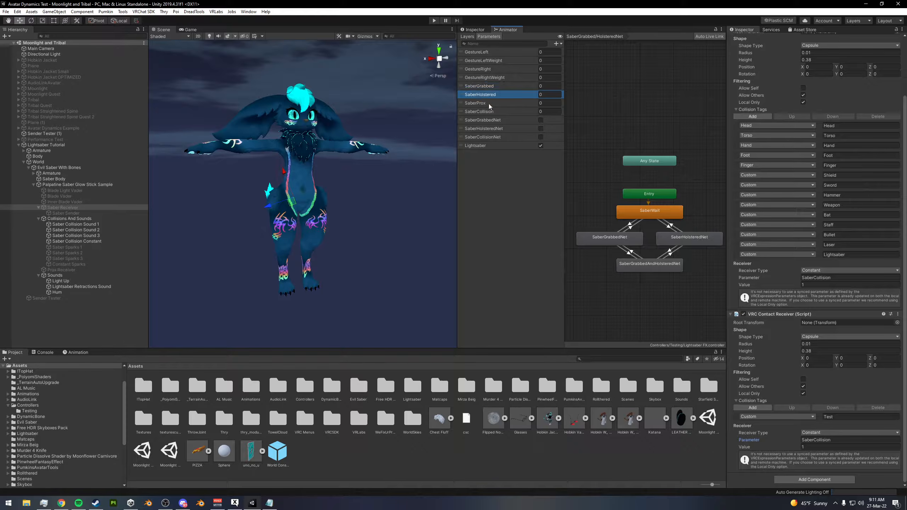
{"action": "left_click", "coordinate": [494, 111]}
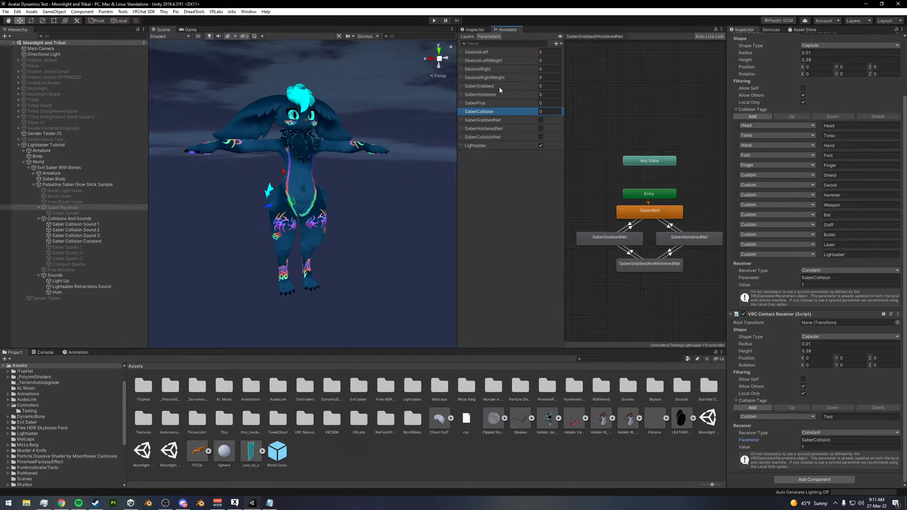
{"action": "left_click", "coordinate": [499, 86]}
{"action": "left_click", "coordinate": [499, 94]}
{"action": "left_click", "coordinate": [500, 103]}
{"action": "left_click", "coordinate": [499, 111]}
{"action": "left_click", "coordinate": [499, 86]}
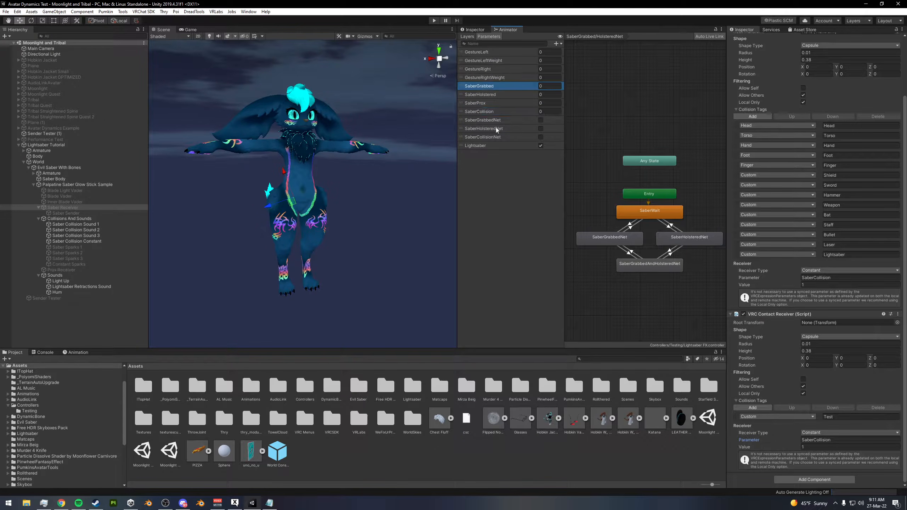
Review the SaberGrabbedNet, SaberHolsteredNet and SaberCollisionNet parameters alongside SaberProx
{"action": "left_click", "coordinate": [495, 120]}
{"action": "left_click", "coordinate": [500, 129]}
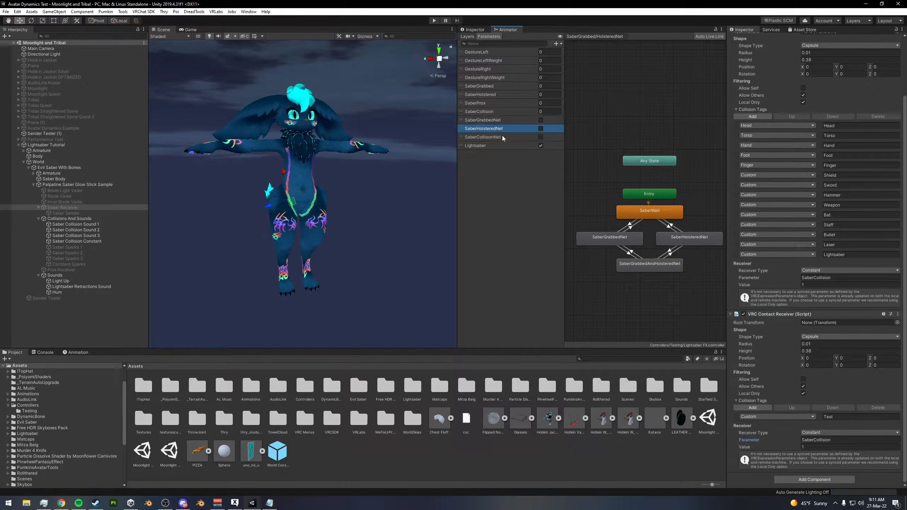
{"action": "left_click", "coordinate": [501, 137]}
{"action": "left_click", "coordinate": [483, 103]}
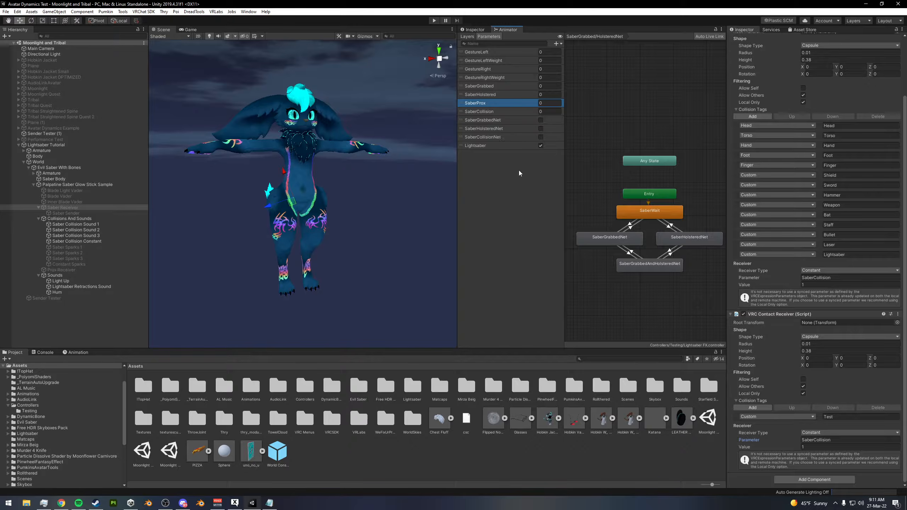
{"action": "left_click", "coordinate": [489, 121]}
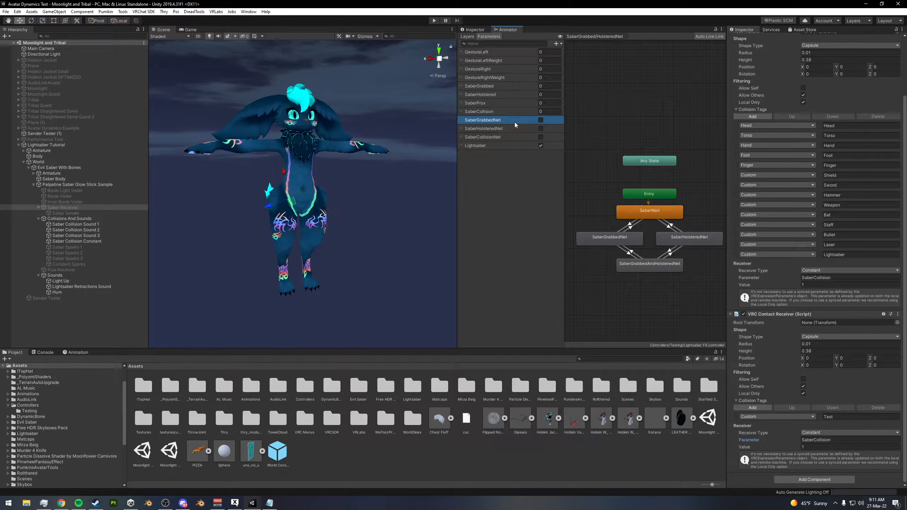
{"action": "left_click", "coordinate": [492, 128]}
{"action": "left_click", "coordinate": [490, 120]}
{"action": "left_click", "coordinate": [497, 129]}
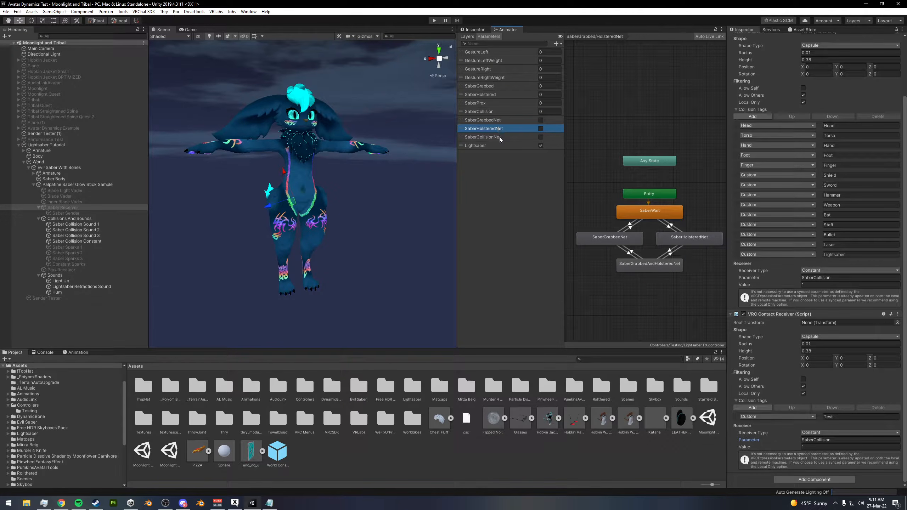
{"action": "left_click", "coordinate": [500, 137]}
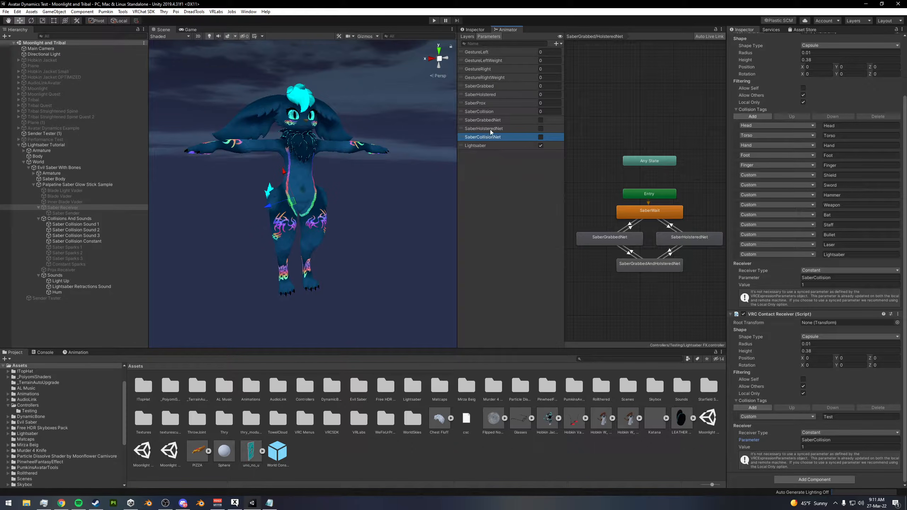
Examine the contact receiver settings of Prox Receiver and its location on the avatar
{"action": "left_click", "coordinate": [74, 270]}
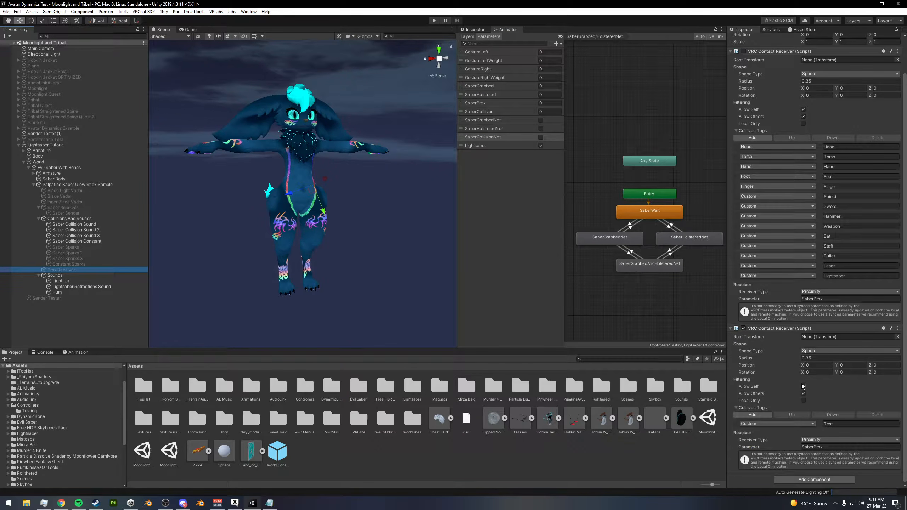
{"action": "left_click_drag", "start_coordinate": [311, 232], "coordinate": [370, 218], "text": "alt"}
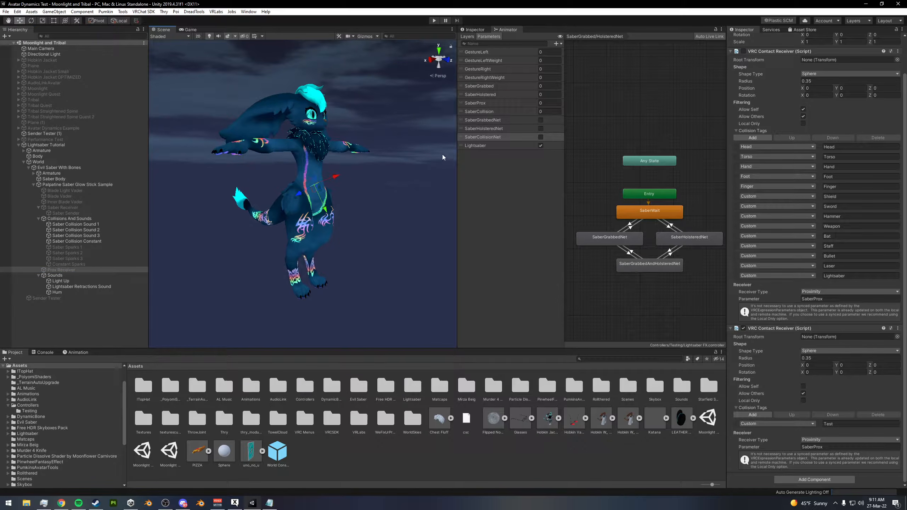
{"action": "left_click_drag", "start_coordinate": [360, 165], "coordinate": [326, 219], "text": "alt"}
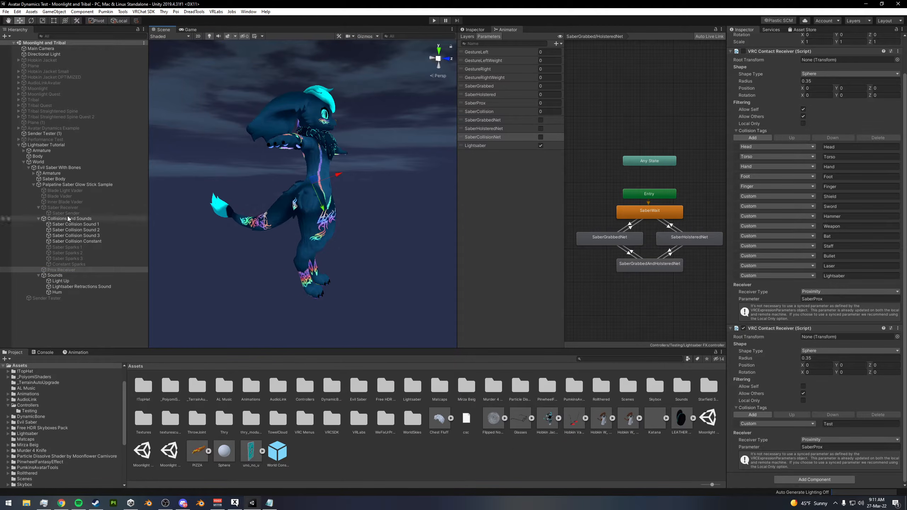
{"action": "middle_click_drag", "start_coordinate": [244, 216], "coordinate": [275, 206]}
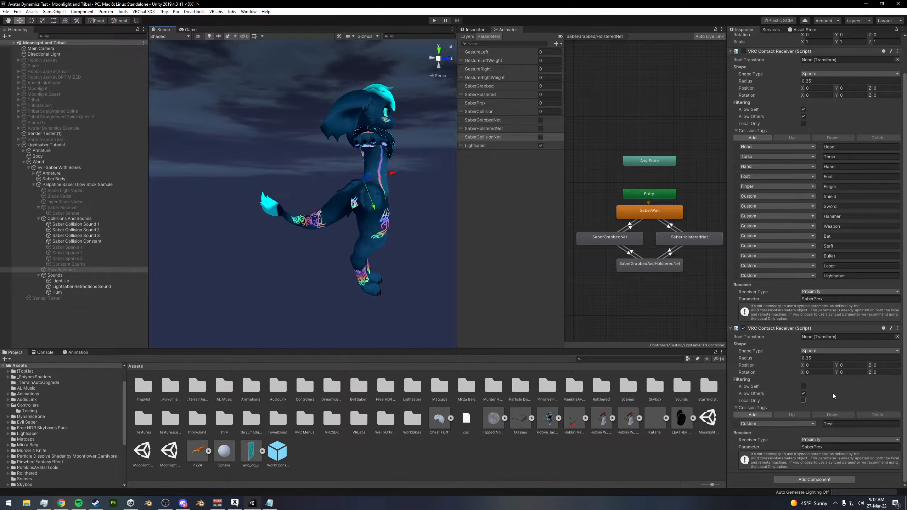
{"action": "left_click_drag", "start_coordinate": [379, 176], "coordinate": [356, 237], "text": "alt"}
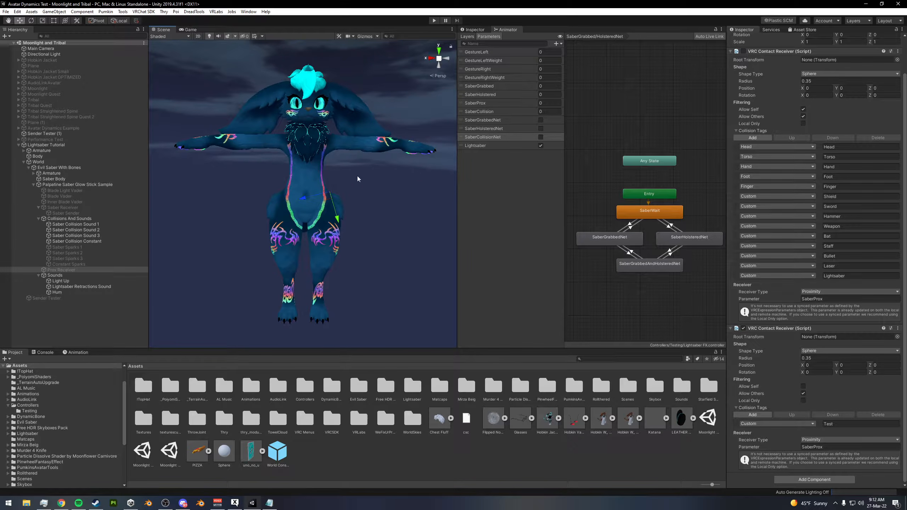
Compare the SaberGrabbed/HolsteredNet and SaberCollisionNet layers of the animator controller
{"action": "left_click", "coordinate": [468, 36]}
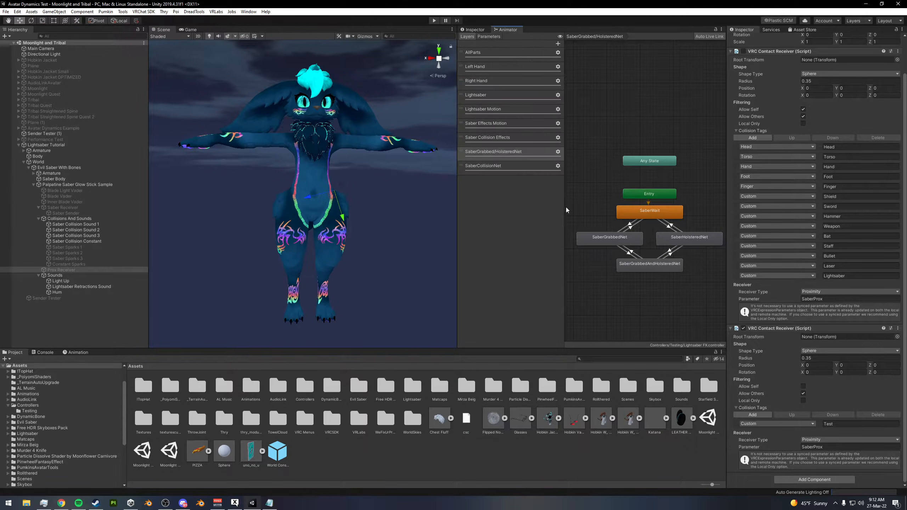
{"action": "left_click", "coordinate": [515, 166]}
{"action": "left_click", "coordinate": [500, 155]}
{"action": "left_click", "coordinate": [507, 166]}
{"action": "left_click", "coordinate": [504, 156]}
{"action": "left_click", "coordinate": [505, 166]}
{"action": "left_click", "coordinate": [502, 156]}
Examine the wait, grabbed, holstered and combined states in the SaberGrabbed/HolsteredNet layer
{"action": "left_click_drag", "start_coordinate": [581, 206], "coordinate": [707, 274]}
{"action": "left_click", "coordinate": [711, 282]}
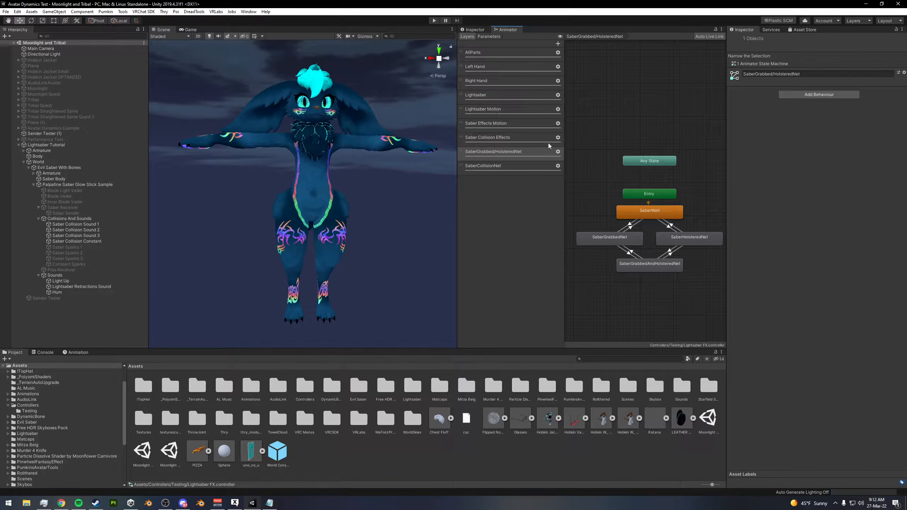
{"action": "left_click_drag", "start_coordinate": [681, 247], "coordinate": [631, 211]}
{"action": "left_click", "coordinate": [640, 213]}
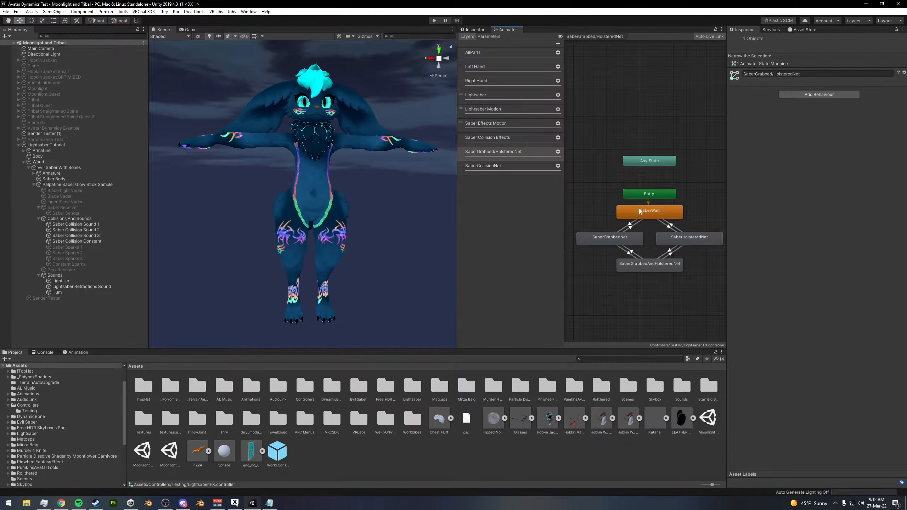
{"action": "left_click", "coordinate": [626, 242]}
{"action": "left_click", "coordinate": [651, 266]}
{"action": "left_click", "coordinate": [695, 239]}
{"action": "left_click", "coordinate": [660, 215]}
{"action": "left_click", "coordinate": [618, 239]}
{"action": "left_click", "coordinate": [650, 265]}
{"action": "left_click", "coordinate": [649, 212]}
Inspect the parameter drivers on the SaberColWait and SaberCol states of the SaberCollisionNet layer
{"action": "left_click", "coordinate": [493, 165]}
{"action": "left_click", "coordinate": [649, 211]}
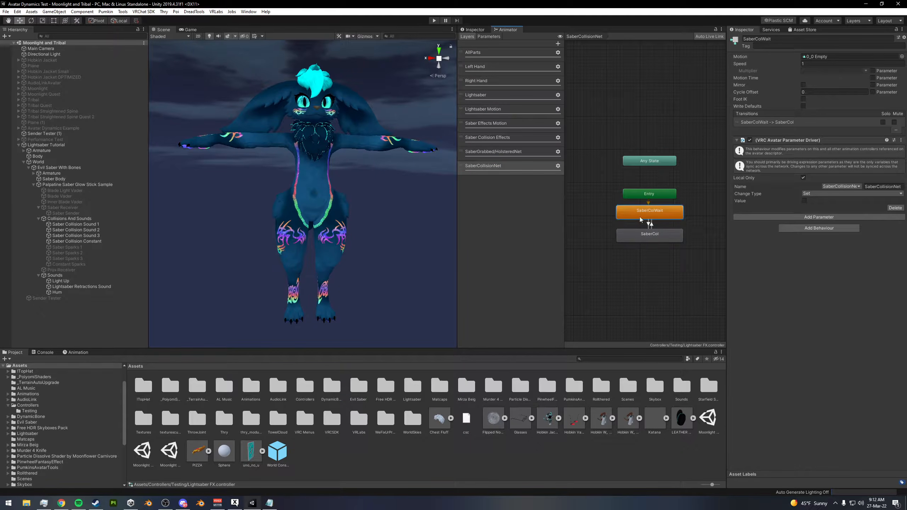
{"action": "left_click", "coordinate": [639, 234]}
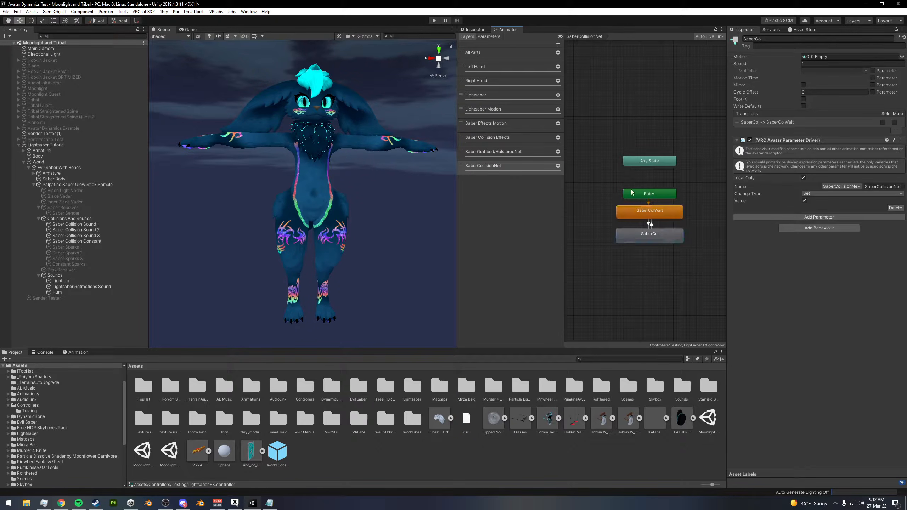
{"action": "left_click", "coordinate": [606, 204]}
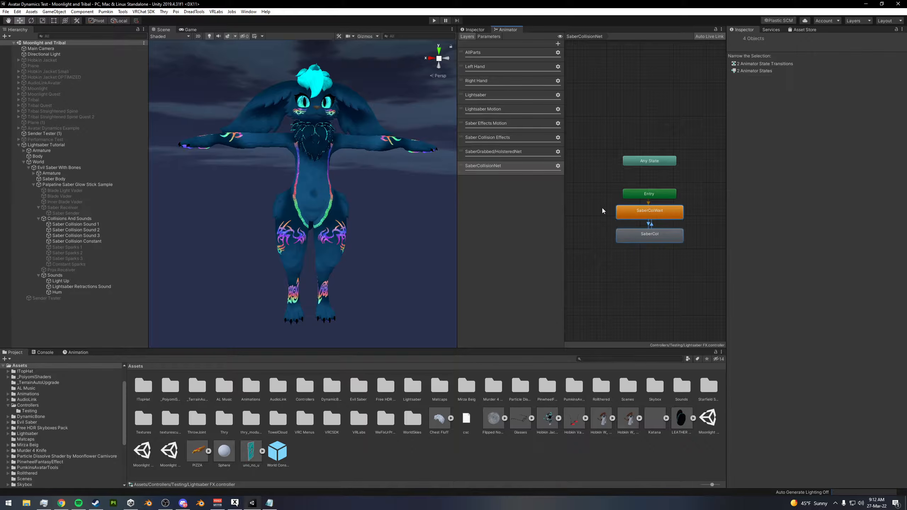
Show the Lightsaber layer in a wider animator view and review its Lightsaber Off and Lightsaber states
{"action": "left_click", "coordinate": [484, 95]}
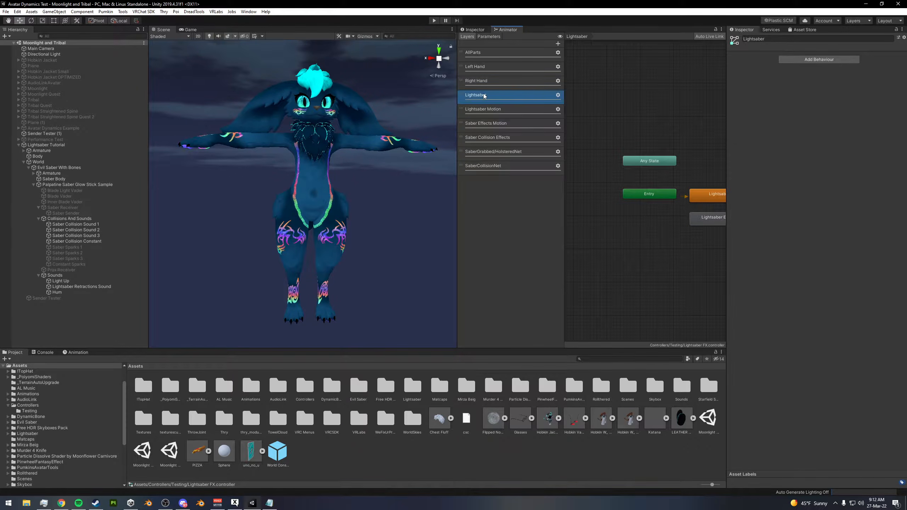
{"action": "left_click_drag", "start_coordinate": [458, 224], "coordinate": [415, 224]}
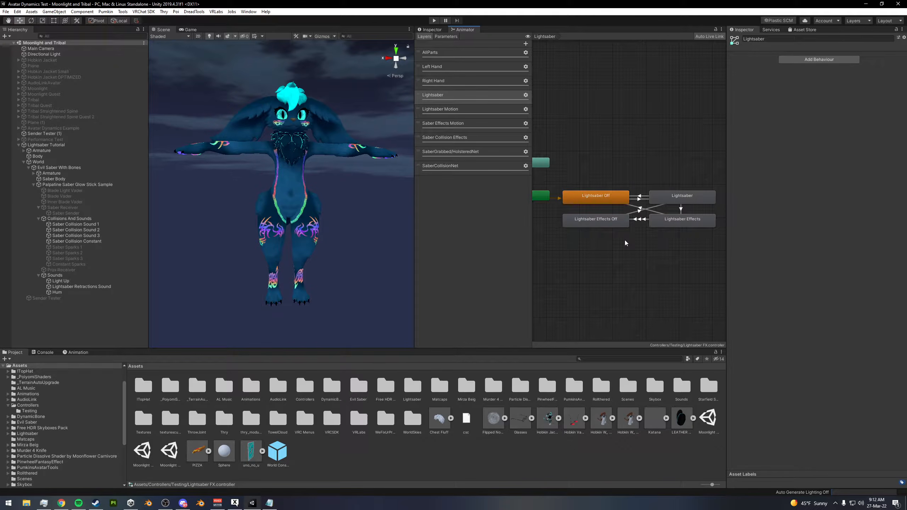
{"action": "left_click", "coordinate": [674, 196]}
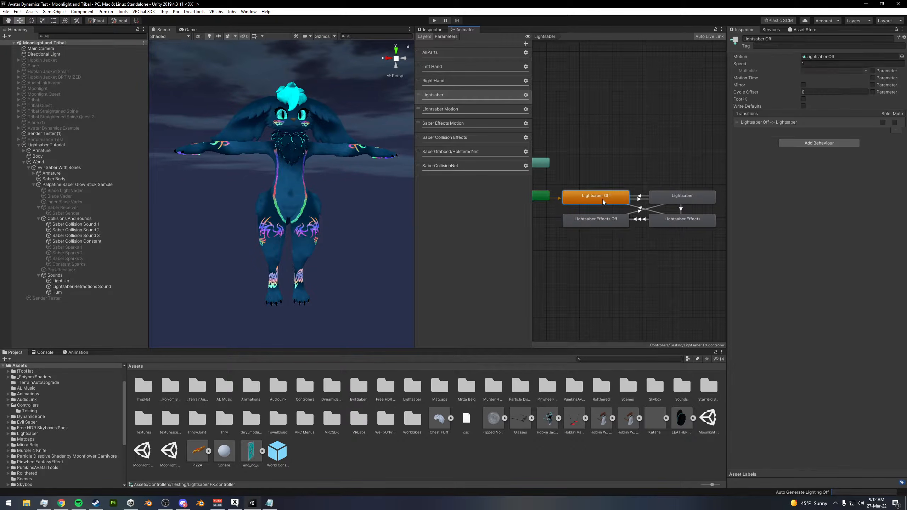
{"action": "left_click_drag", "start_coordinate": [597, 167], "coordinate": [671, 201]}
{"action": "left_click", "coordinate": [615, 174]}
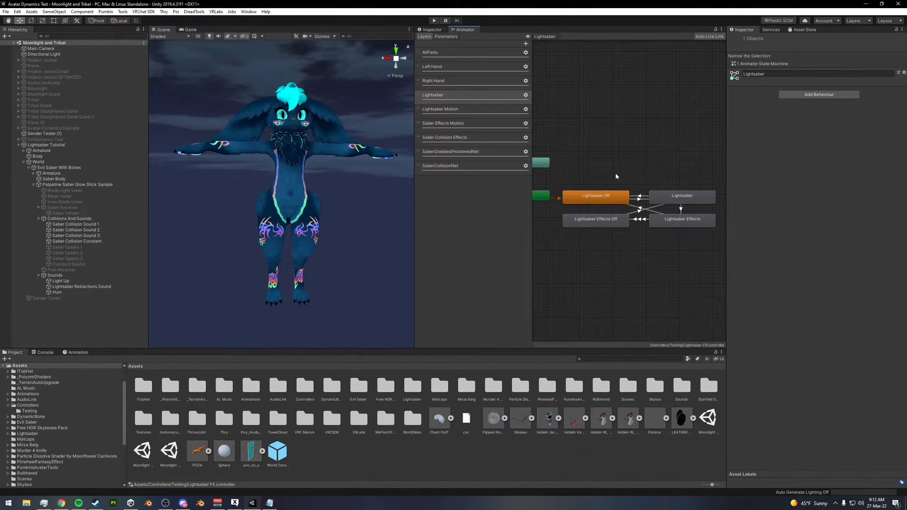
{"action": "left_click", "coordinate": [618, 198]}
{"action": "left_click", "coordinate": [686, 199]}
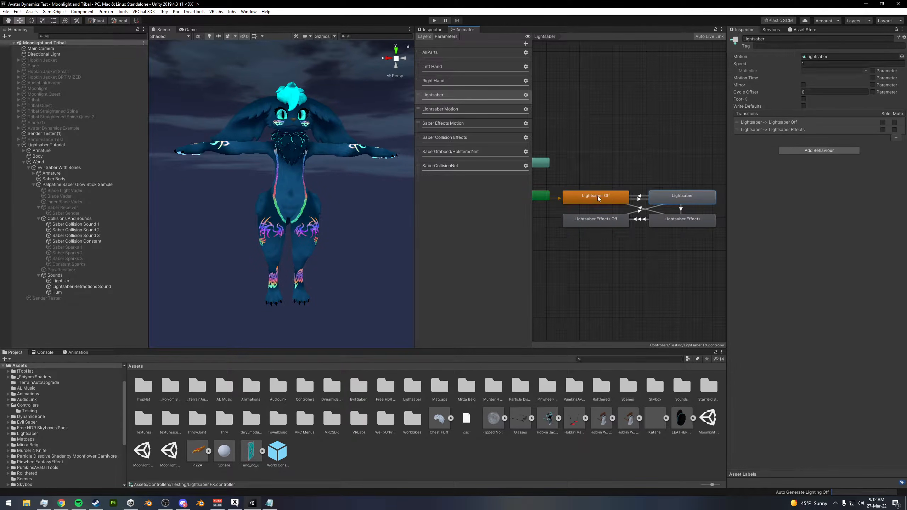
Open the Lightsaber state's motion clip in the animation editor and examine its animated properties
{"action": "left_click", "coordinate": [850, 56]}
{"action": "left_click", "coordinate": [332, 386]}
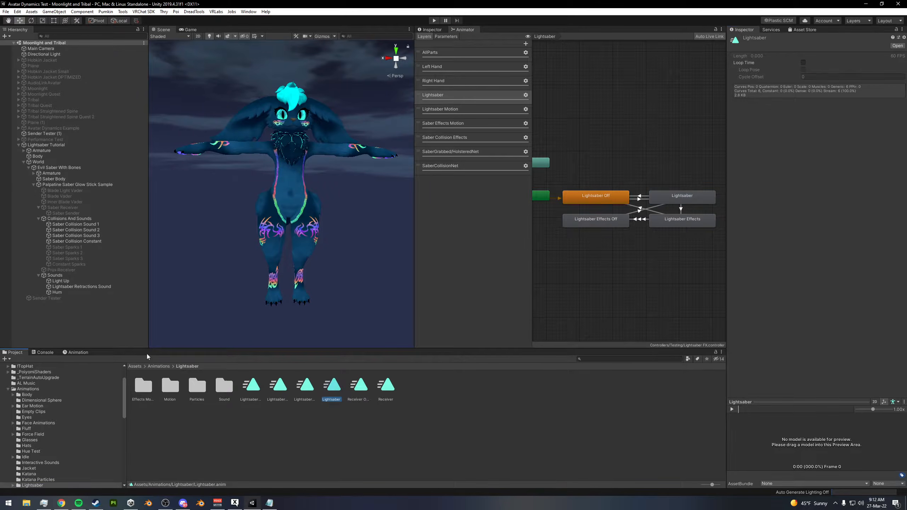
{"action": "left_click", "coordinate": [77, 352]}
{"action": "left_click_drag", "start_coordinate": [181, 425], "coordinate": [205, 420]}
{"action": "left_click", "coordinate": [666, 197]}
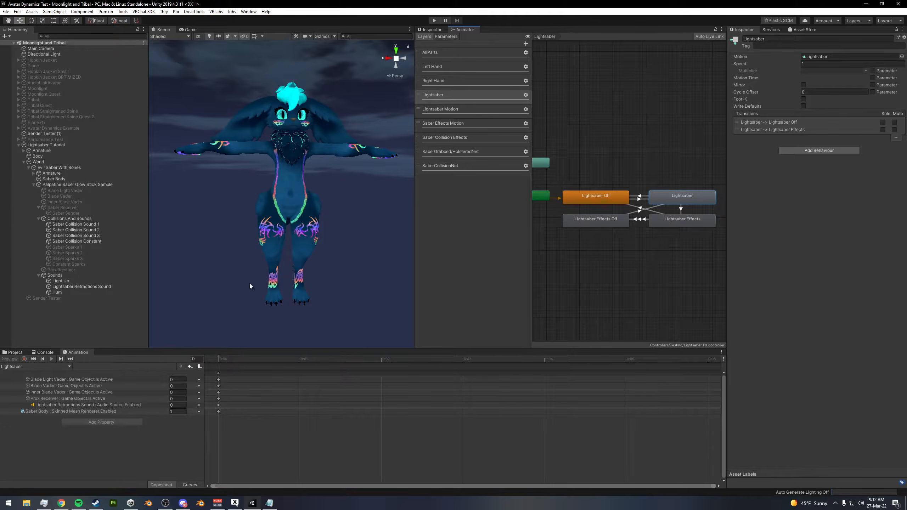
{"action": "left_click_drag", "start_coordinate": [606, 230], "coordinate": [612, 230], "text": "alt"}
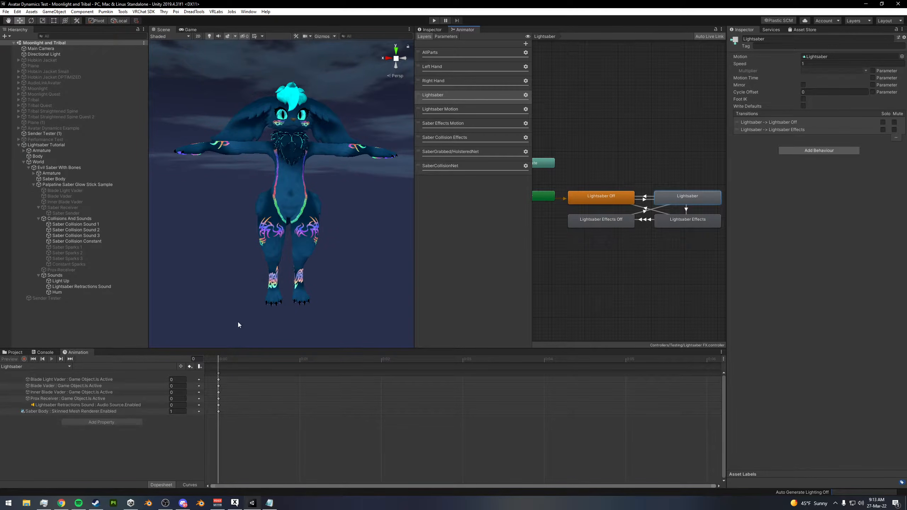
Open the Lightsaber Off state's motion clip in the animation editor and widen its property list to examine the entries
{"action": "left_click", "coordinate": [667, 175]}
{"action": "left_click", "coordinate": [613, 198]}
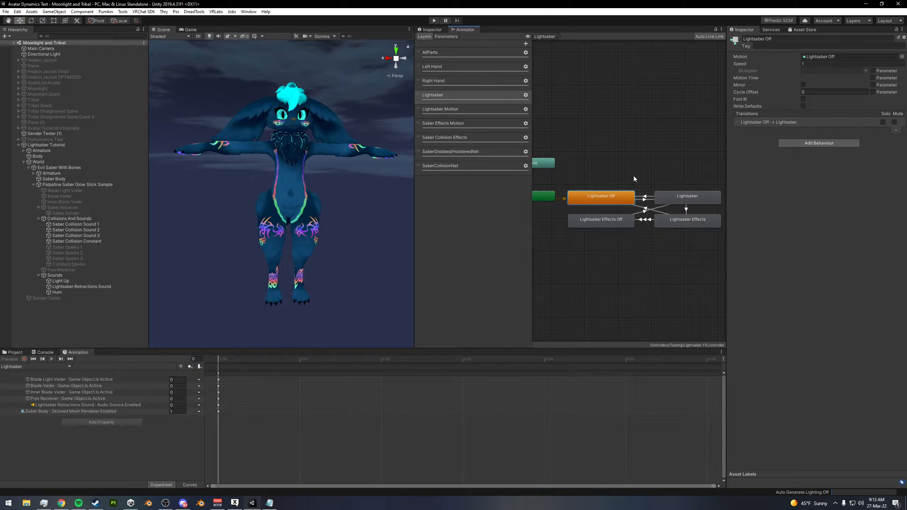
{"action": "left_click_drag", "start_coordinate": [334, 200], "coordinate": [261, 214], "text": "alt"}
{"action": "scroll", "coordinate": [404, 214], "scroll_direction": "up", "scroll_amount": 7, "text": "alt"}
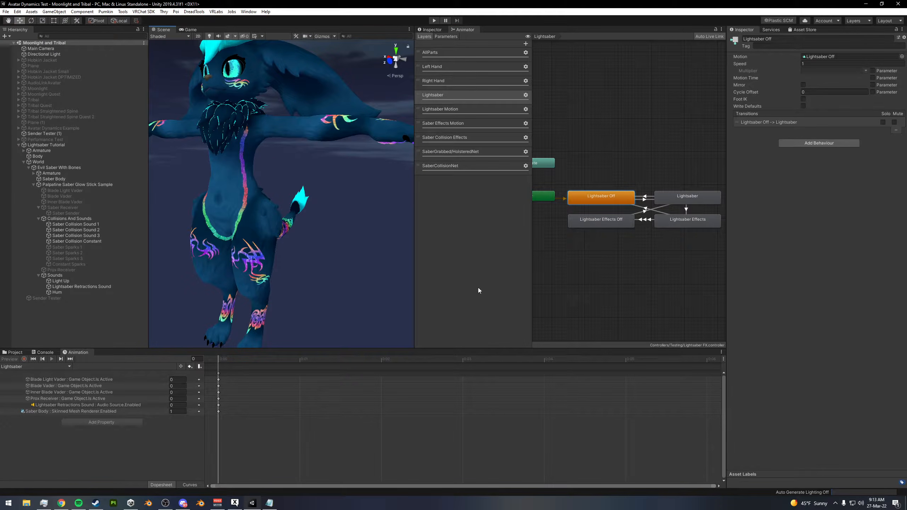
{"action": "left_click", "coordinate": [822, 57]}
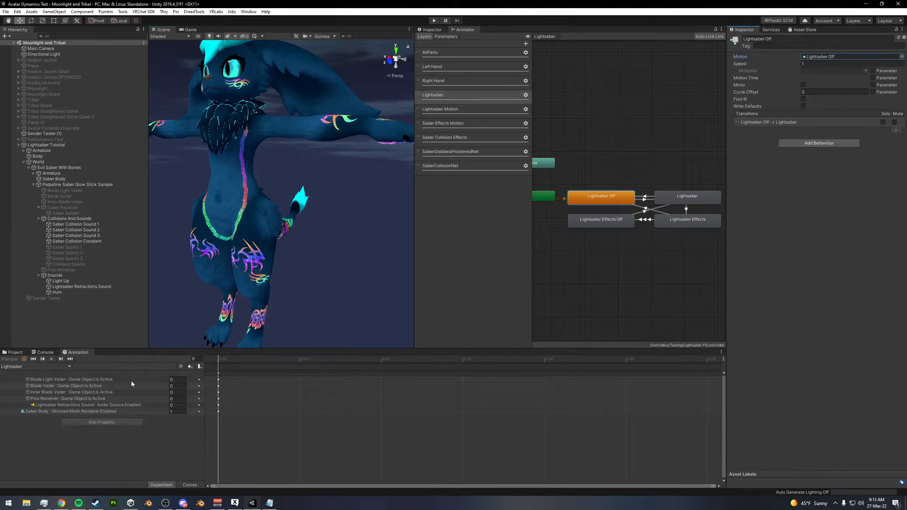
{"action": "left_click", "coordinate": [13, 352]}
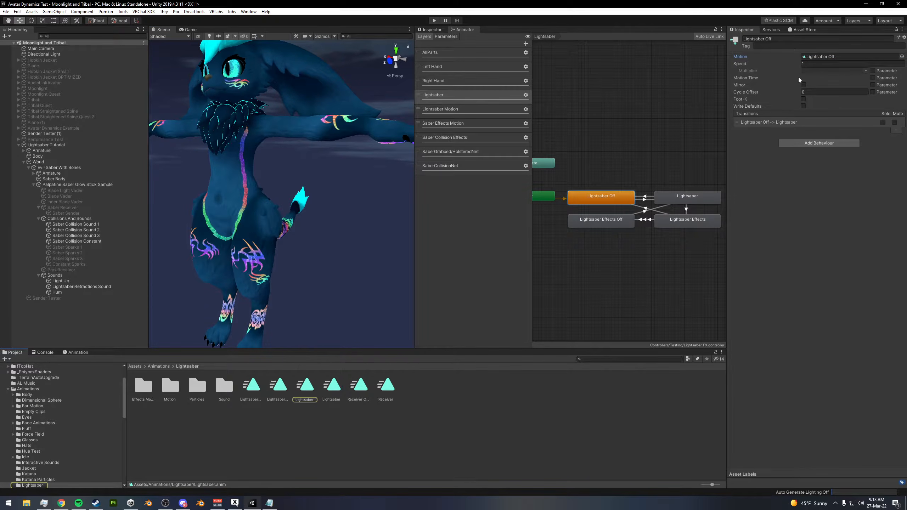
{"action": "left_click", "coordinate": [305, 386]}
{"action": "left_click", "coordinate": [77, 353]}
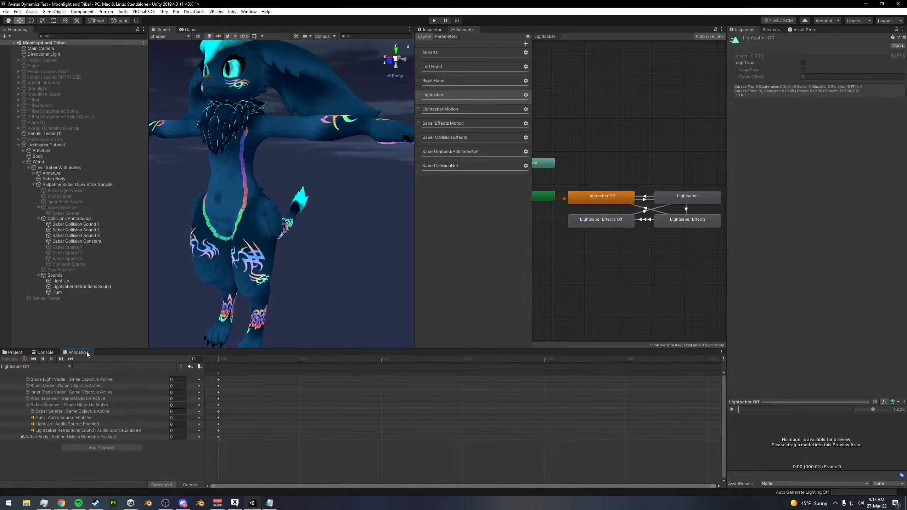
{"action": "left_click_drag", "start_coordinate": [204, 463], "coordinate": [263, 455]}
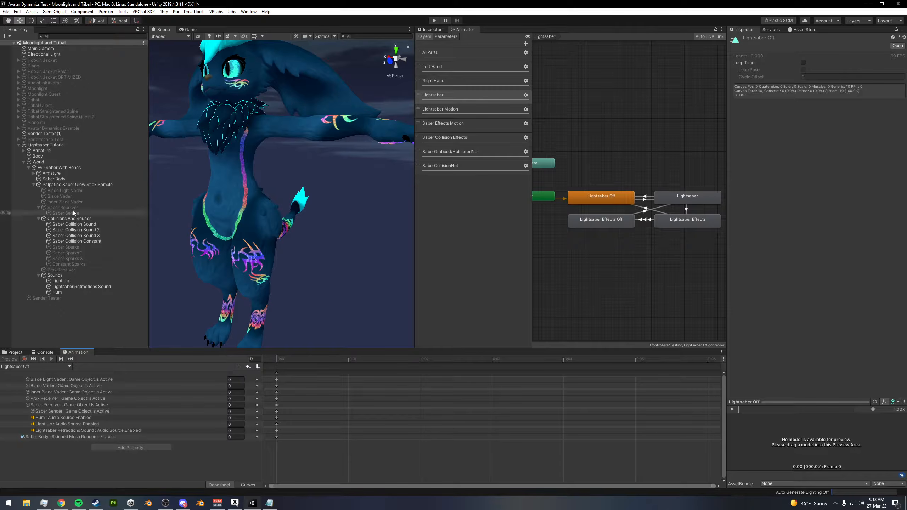
Inspect the three Vader blade objects, Saber Receiver, Saber Sender and Saber Collision Sound 1 in the scene hierarchy
{"action": "left_click", "coordinate": [59, 192]}
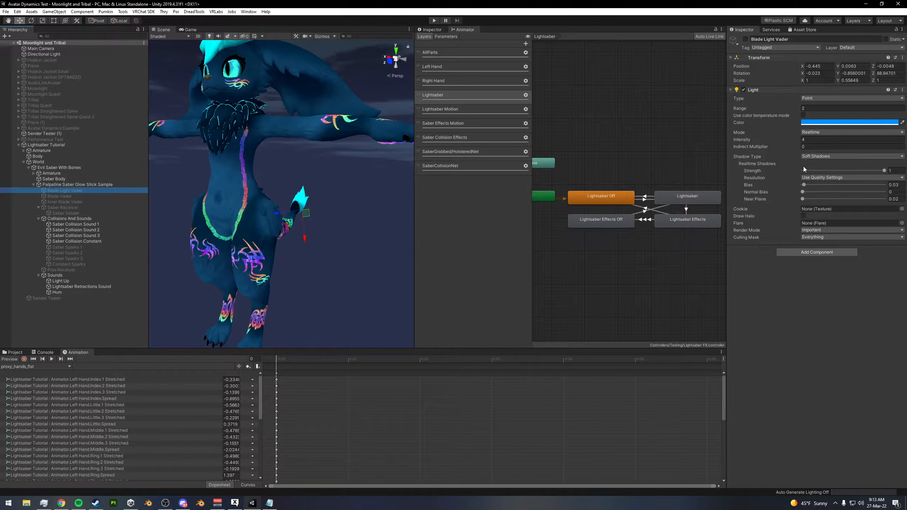
{"action": "left_click", "coordinate": [59, 196]}
{"action": "left_click", "coordinate": [65, 202]}
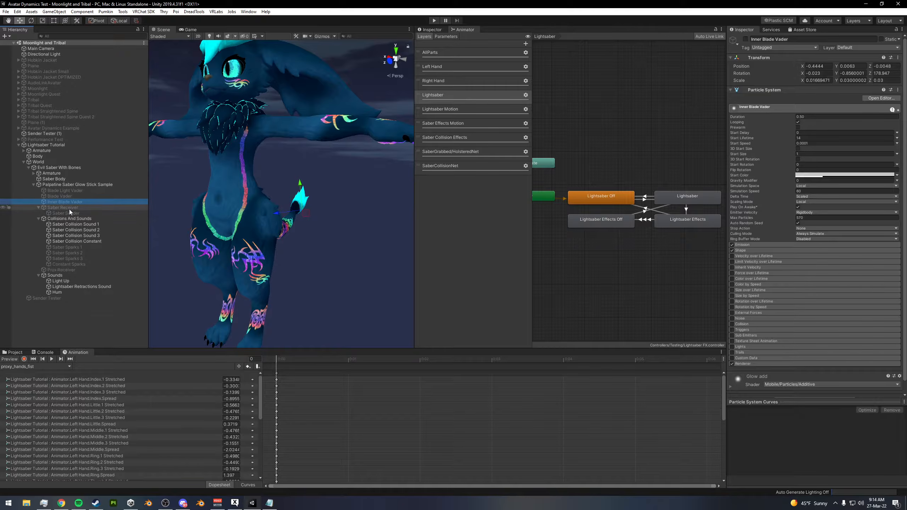
{"action": "left_click", "coordinate": [70, 209]}
{"action": "left_click", "coordinate": [70, 212]}
{"action": "left_click", "coordinate": [83, 224]}
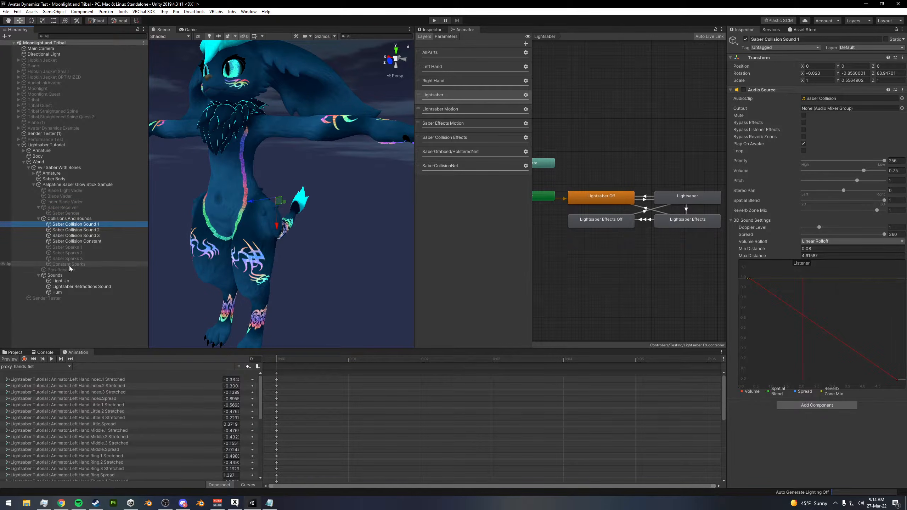
Compare the audio sources of the Light Up, Lightsaber Retractions Sound and Hum objects
{"action": "left_click", "coordinate": [58, 281]}
{"action": "left_click", "coordinate": [66, 287]}
{"action": "left_click", "coordinate": [66, 292]}
{"action": "left_click", "coordinate": [62, 282]}
{"action": "left_click", "coordinate": [63, 286]}
{"action": "left_click", "coordinate": [62, 292]}
{"action": "left_click", "coordinate": [60, 281]}
{"action": "left_click", "coordinate": [66, 287]}
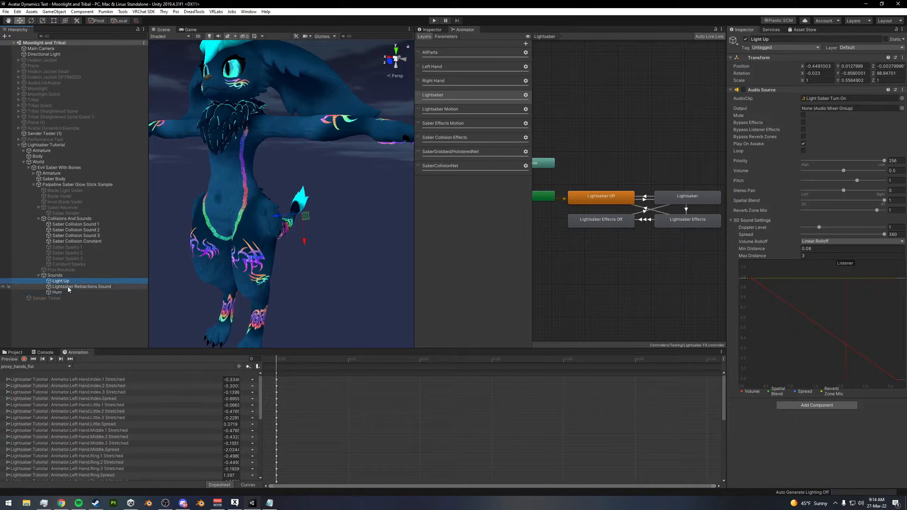
Return to the Lightsaber layer's graph and review its default Lightsaber Off state
{"action": "left_click", "coordinate": [606, 207]}
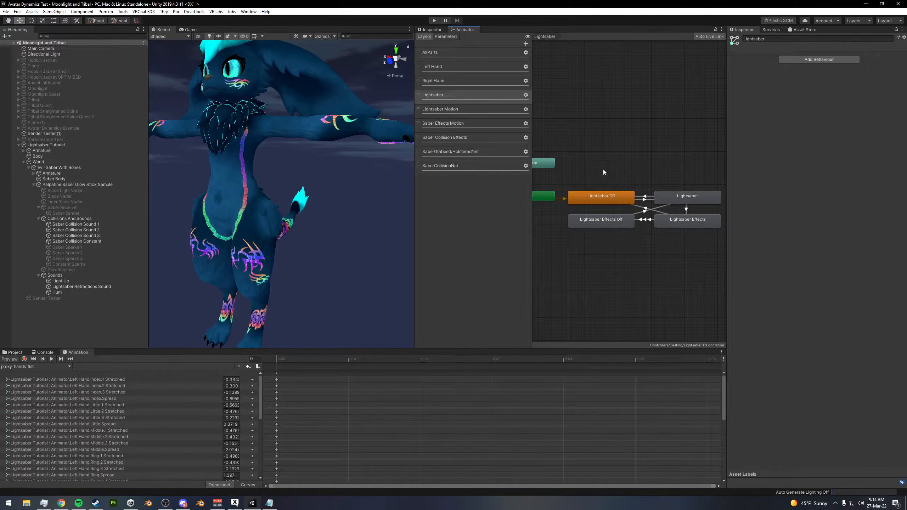
{"action": "left_click", "coordinate": [580, 201]}
{"action": "left_click_drag", "start_coordinate": [682, 170], "coordinate": [603, 190]}
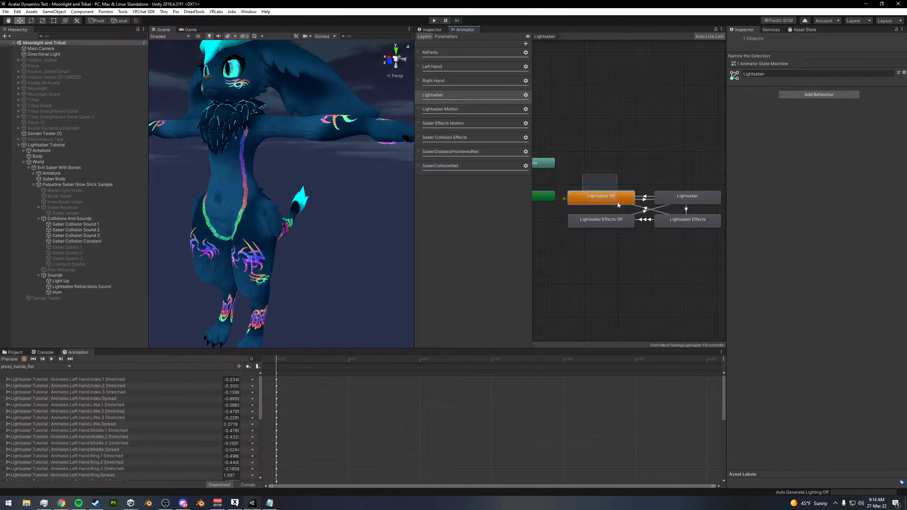
{"action": "left_click", "coordinate": [615, 157]}
{"action": "left_click_drag", "start_coordinate": [590, 186], "coordinate": [618, 201]}
{"action": "left_click", "coordinate": [694, 168]}
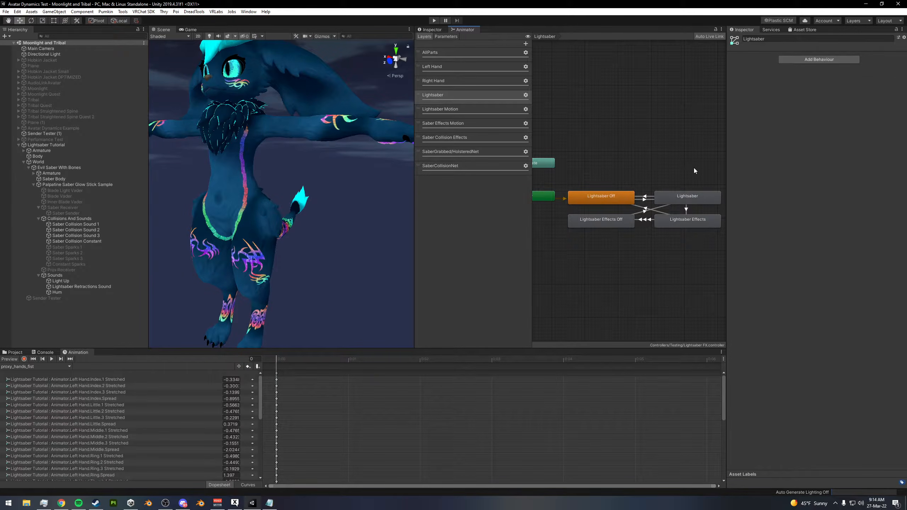
Follow the Lightsaber state to Lightsaber Effects and locate the latter's motion clip in the project assets
{"action": "left_click", "coordinate": [671, 199]}
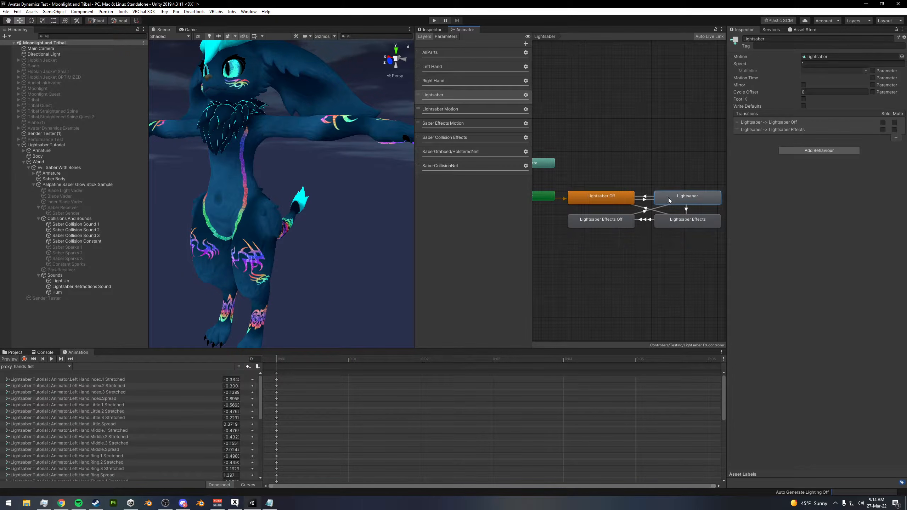
{"action": "left_click", "coordinate": [695, 211]}
{"action": "left_click", "coordinate": [695, 224]}
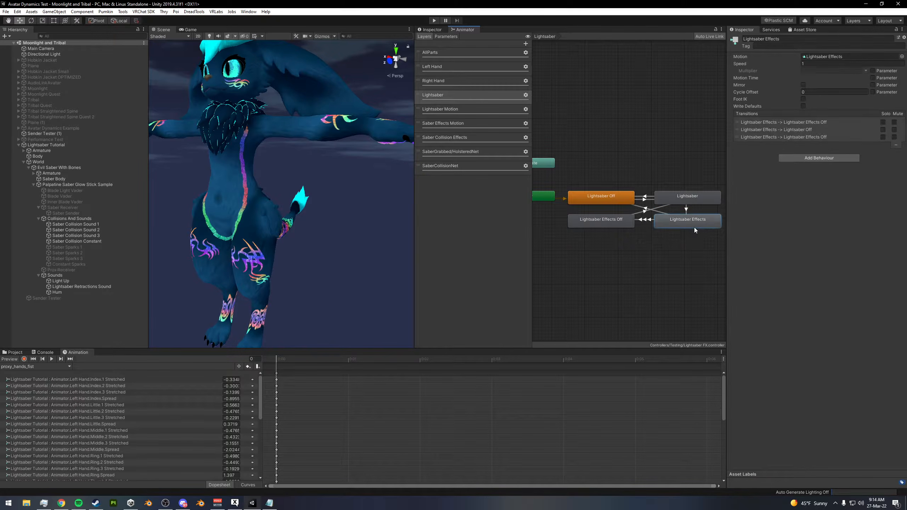
{"action": "left_click", "coordinate": [16, 353]}
{"action": "left_click", "coordinate": [833, 57]}
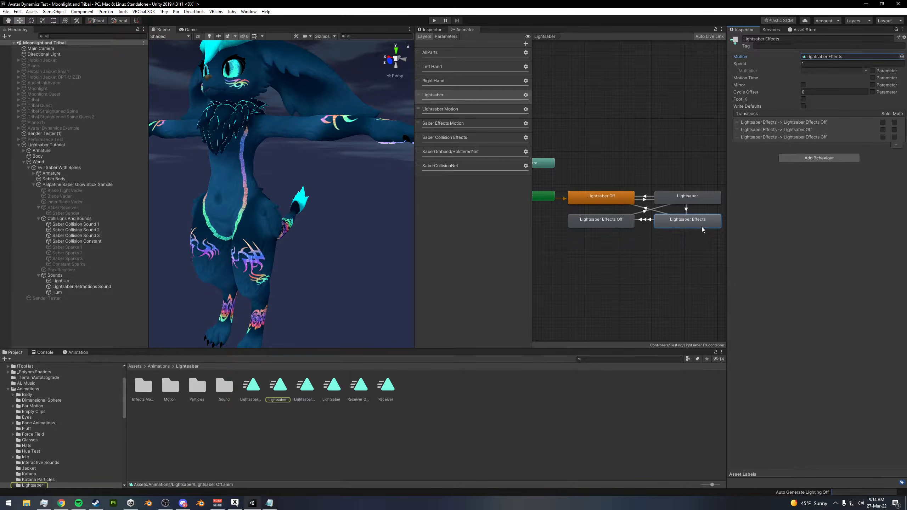
Compare the motions and transitions of Lightsaber Effects and Lightsaber Effects Off, and check the Lightsaber state they return to
{"action": "left_click_drag", "start_coordinate": [690, 237], "coordinate": [618, 225]}
{"action": "left_click", "coordinate": [674, 220]}
{"action": "left_click", "coordinate": [605, 219]}
{"action": "left_click", "coordinate": [696, 221]}
{"action": "left_click", "coordinate": [621, 225]}
{"action": "left_click", "coordinate": [678, 224]}
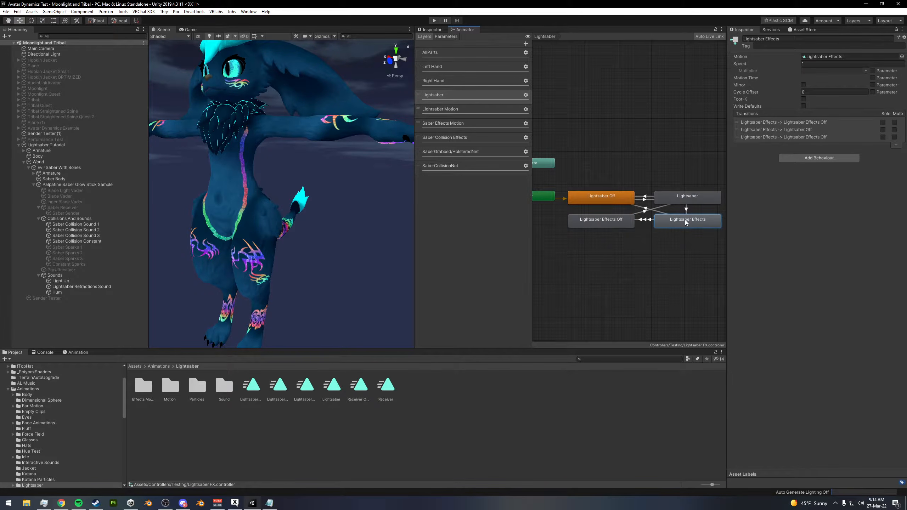
{"action": "left_click", "coordinate": [641, 245]}
{"action": "left_click", "coordinate": [607, 223]}
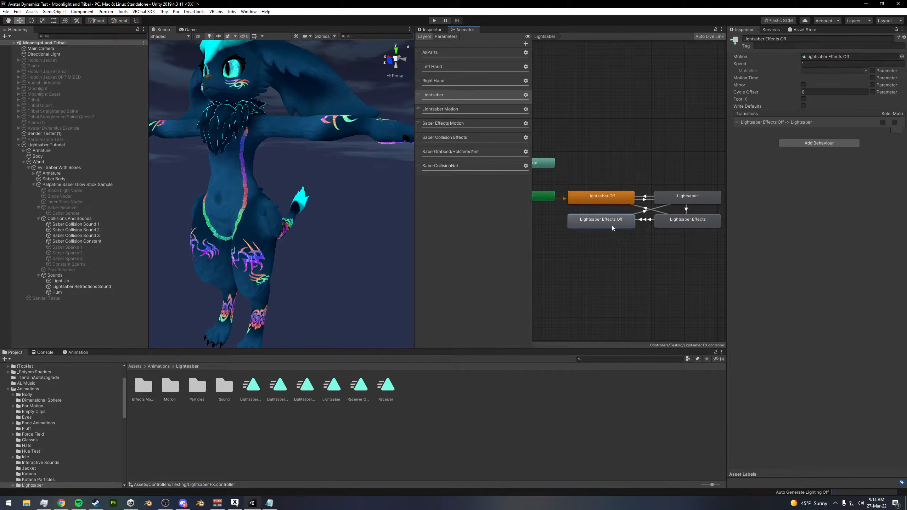
{"action": "left_click", "coordinate": [696, 195]}
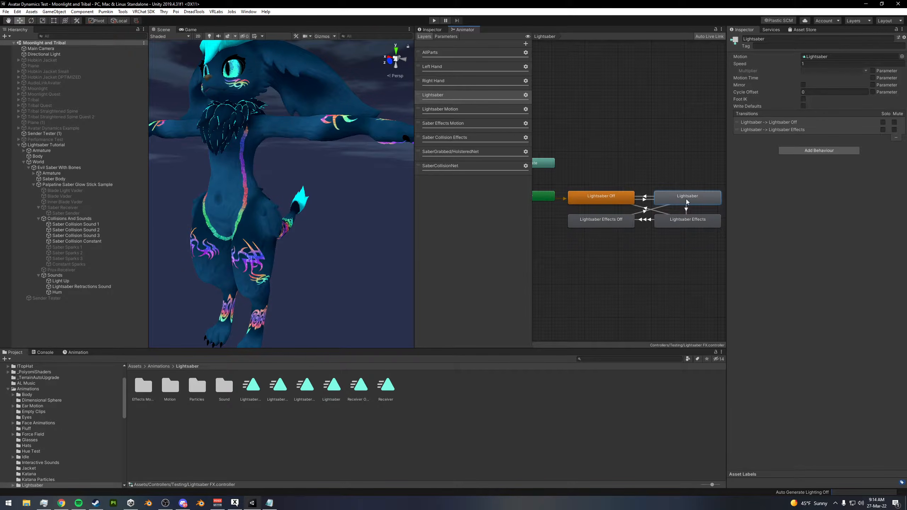
Enter Play mode and frame the avatar's holstered saber in the Scene view
{"action": "left_click_drag", "start_coordinate": [266, 214], "coordinate": [290, 219], "text": "alt"}
{"action": "right_click_drag", "start_coordinate": [289, 219], "coordinate": [307, 216], "text": "alt"}
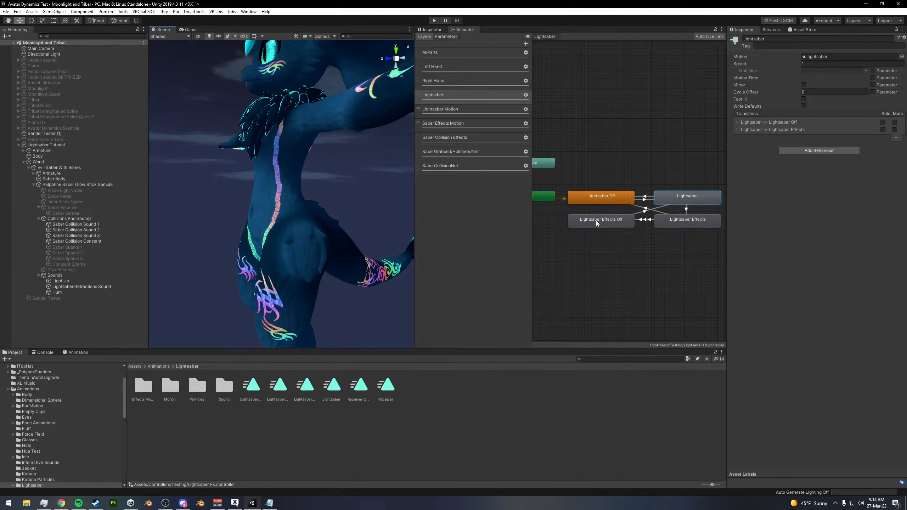
{"action": "left_click", "coordinate": [433, 20]}
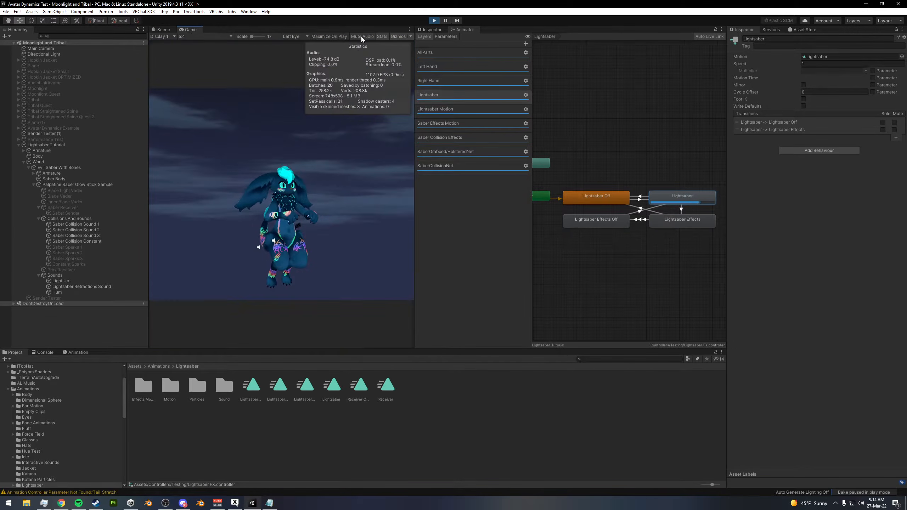
{"action": "left_click", "coordinate": [163, 30]}
{"action": "left_click_drag", "start_coordinate": [298, 180], "coordinate": [316, 327], "text": "alt"}
{"action": "scroll", "coordinate": [322, 215], "scroll_direction": "up", "scroll_amount": 7}
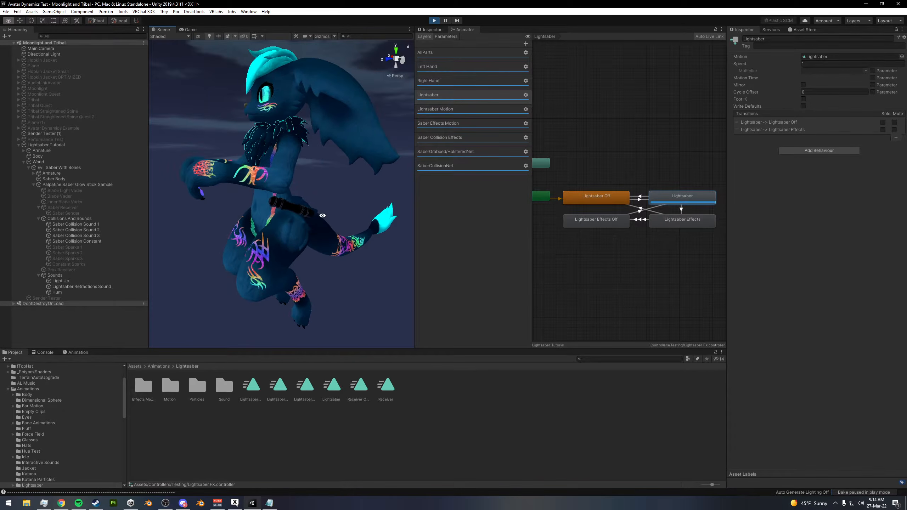
Turn the Lightsaber parameter off and on again to test hiding and showing the holstered saber
{"action": "left_click", "coordinate": [446, 37]}
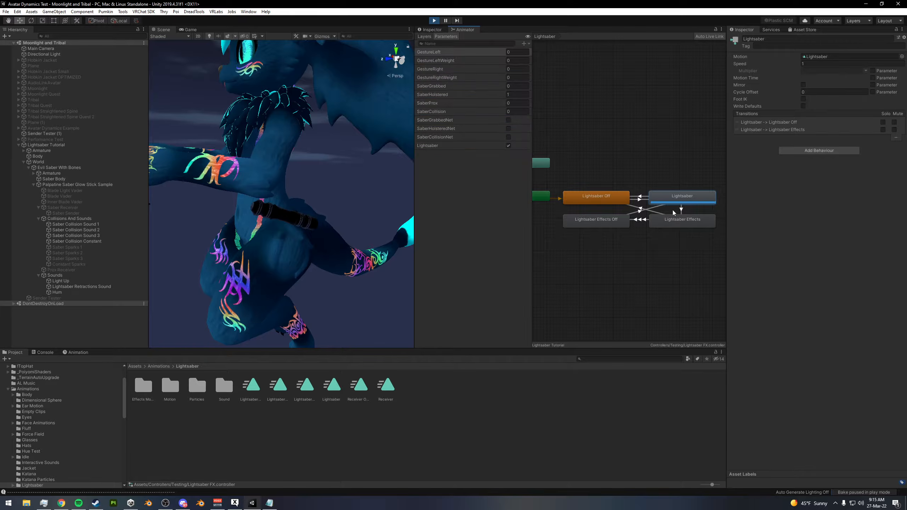
{"action": "left_click_drag", "start_coordinate": [294, 264], "coordinate": [310, 210], "text": "alt"}
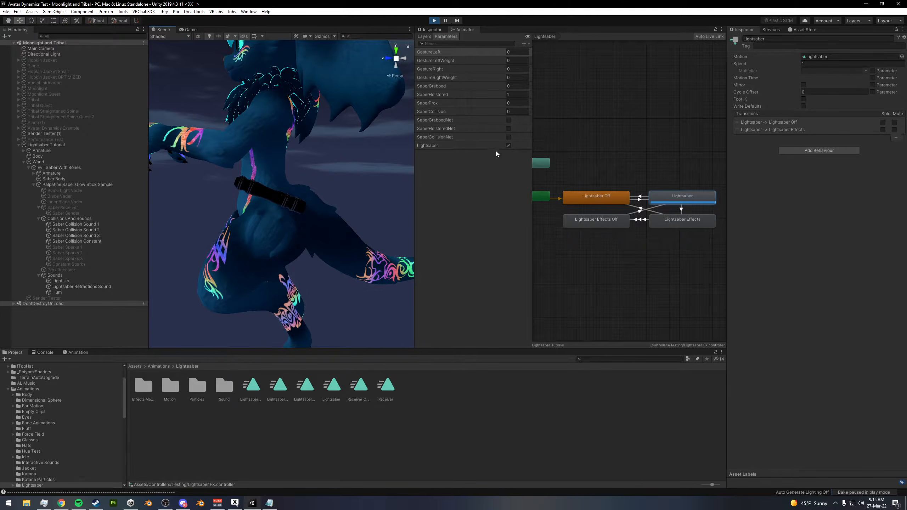
{"action": "left_click", "coordinate": [509, 146]}
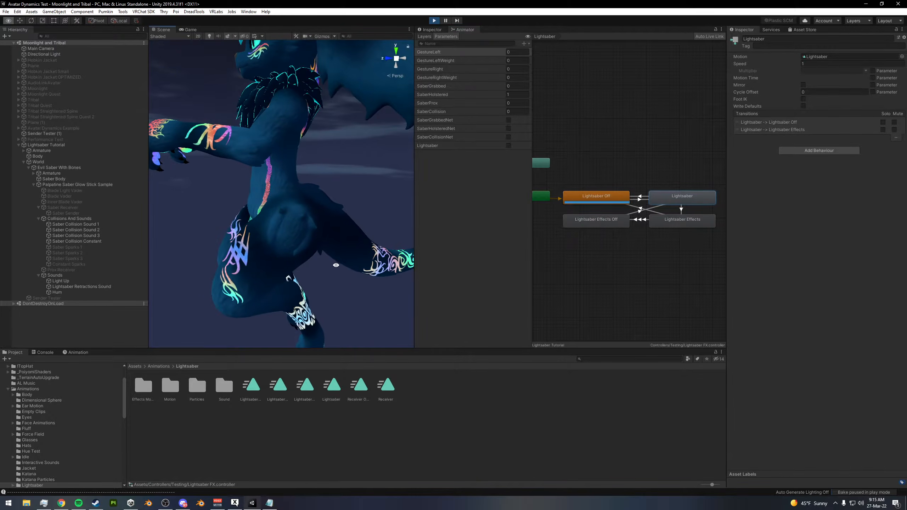
{"action": "left_click", "coordinate": [508, 146]}
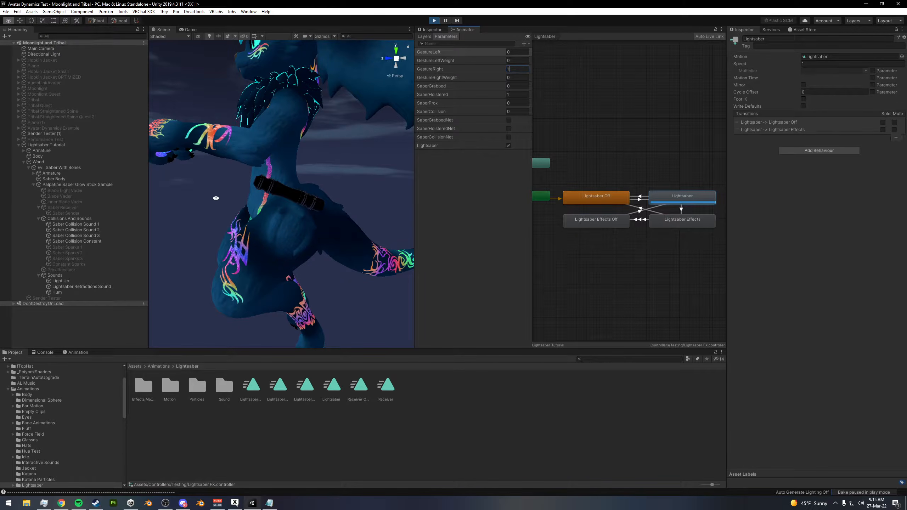
Set GestureRight to 1 and enable SaberGrabbedNet to test grabbing the saber with the right hand
{"action": "type", "text": "1"}
{"action": "key", "text": "Return"}
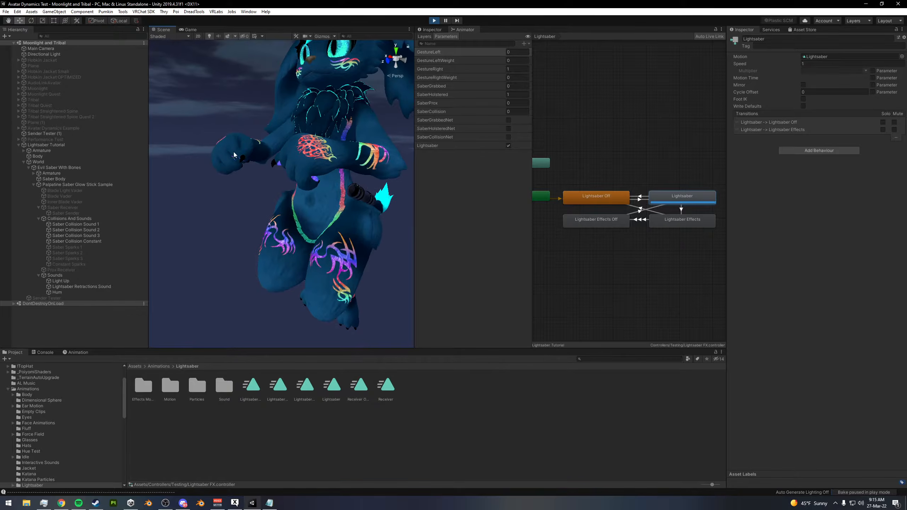
{"action": "left_click_drag", "start_coordinate": [379, 207], "coordinate": [313, 189], "text": "alt"}
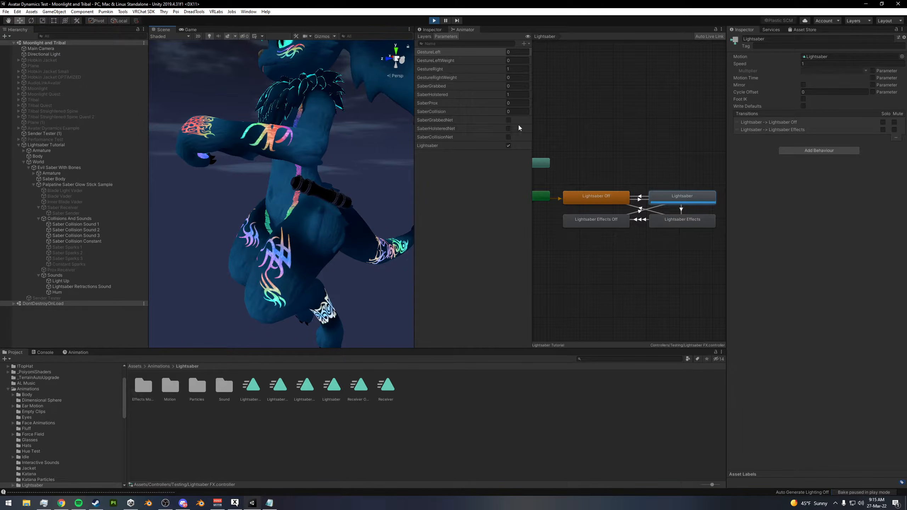
{"action": "left_click", "coordinate": [508, 120]}
{"action": "left_click_drag", "start_coordinate": [218, 134], "coordinate": [294, 126], "text": "alt"}
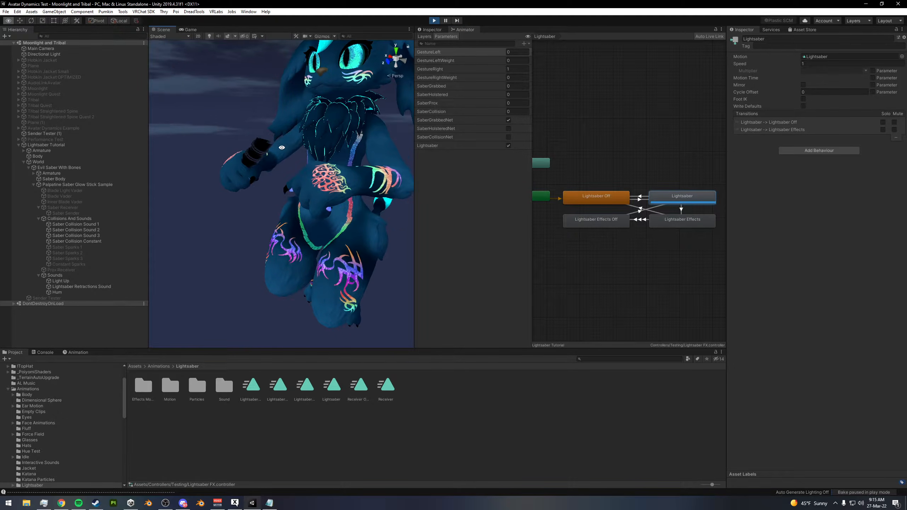
Set GestureRight to 3 to test igniting the saber blade, and view the whole avatar
{"action": "left_click", "coordinate": [516, 69]}
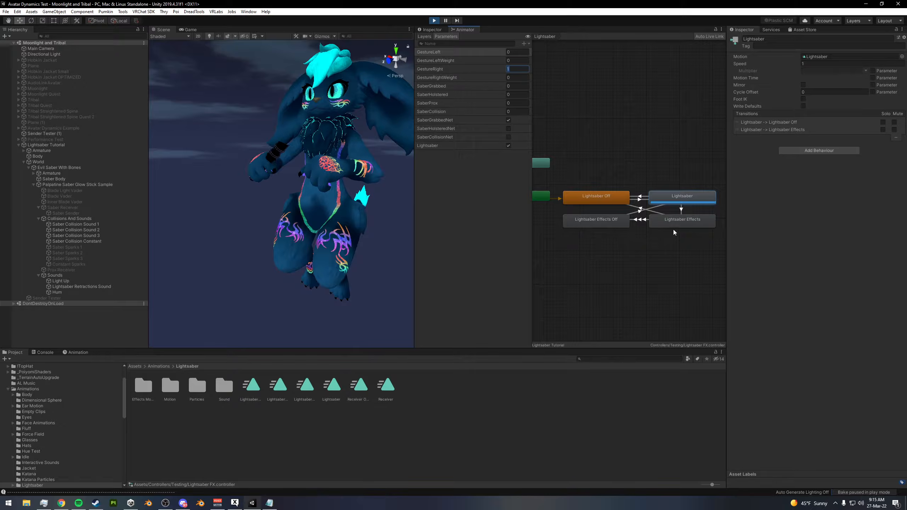
{"action": "type", "text": "3"}
{"action": "left_click_drag", "start_coordinate": [276, 165], "coordinate": [343, 204], "text": "alt"}
{"action": "right_click_drag", "start_coordinate": [343, 203], "coordinate": [312, 210], "text": "alt"}
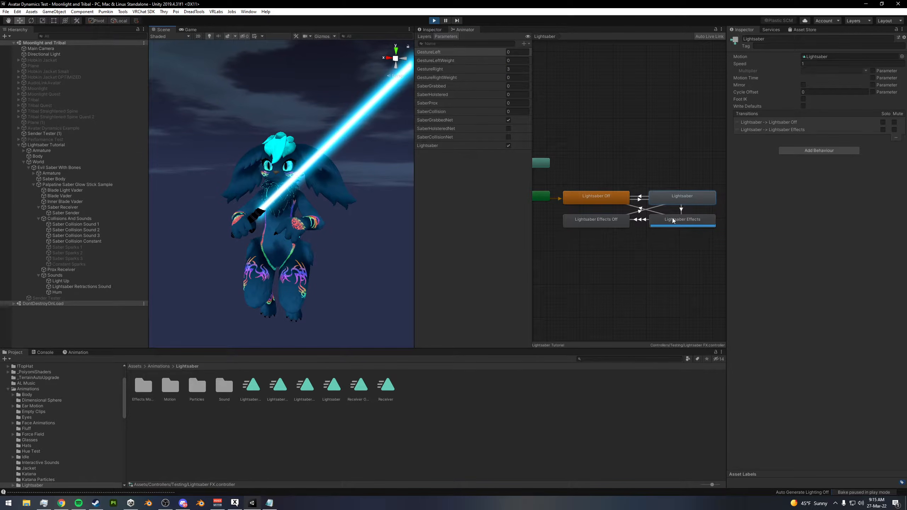
Set GestureRight to 7 to test retracting the blade, and return it to 1
{"action": "left_click", "coordinate": [517, 69]}
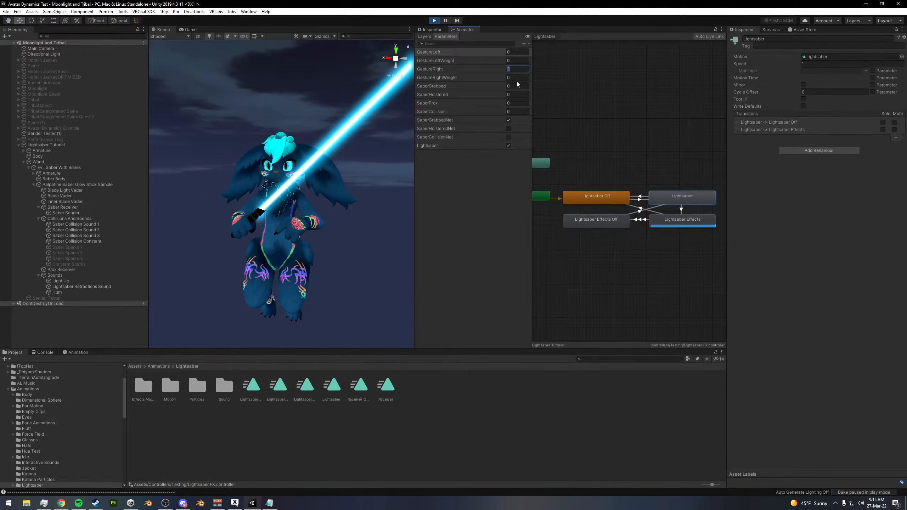
{"action": "type", "text": "2"}
{"action": "key", "text": "BackSpace"}
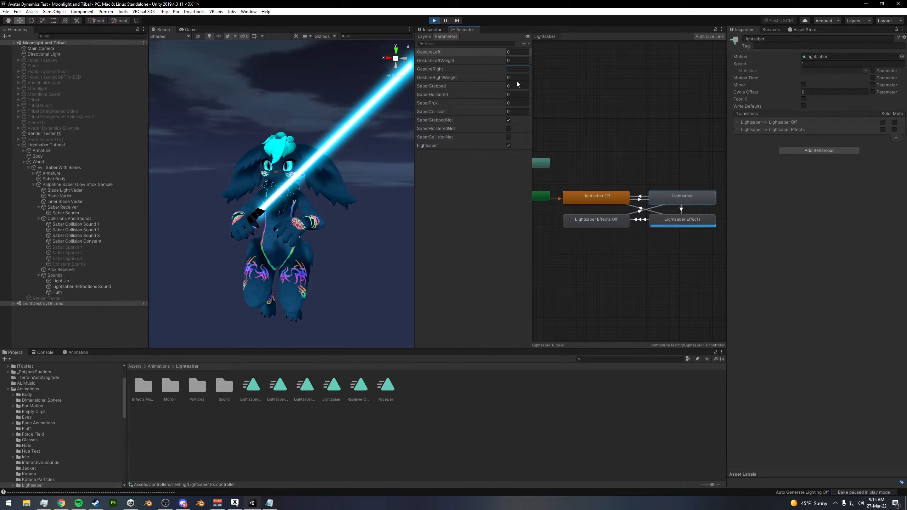
{"action": "type", "text": "7"}
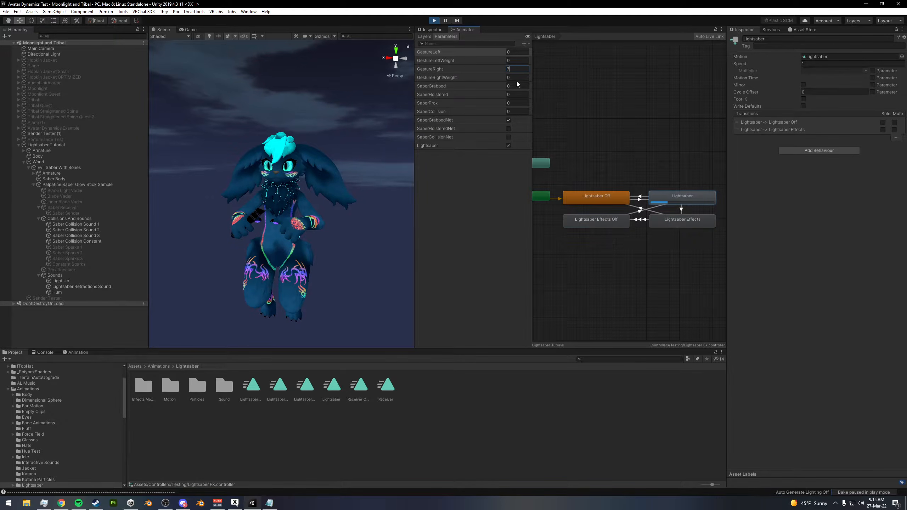
{"action": "key", "text": "BackSpace"}
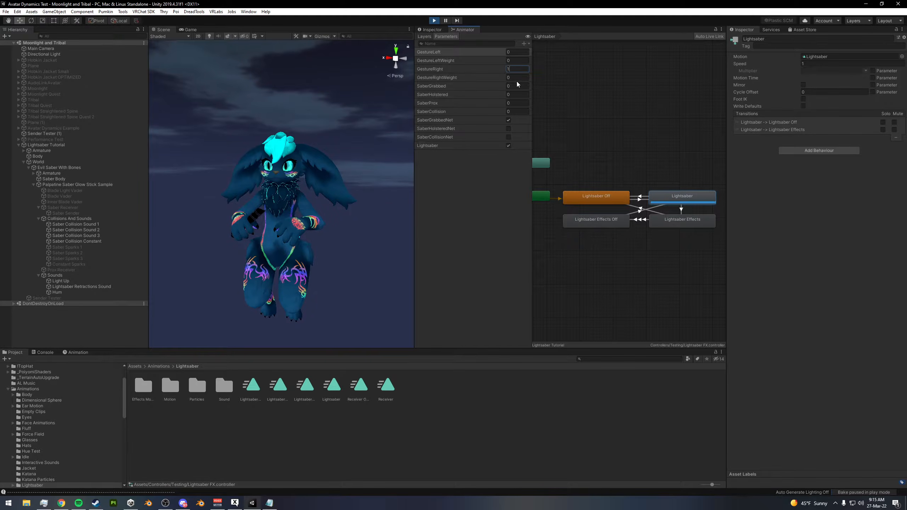
{"action": "type", "text": "1"}
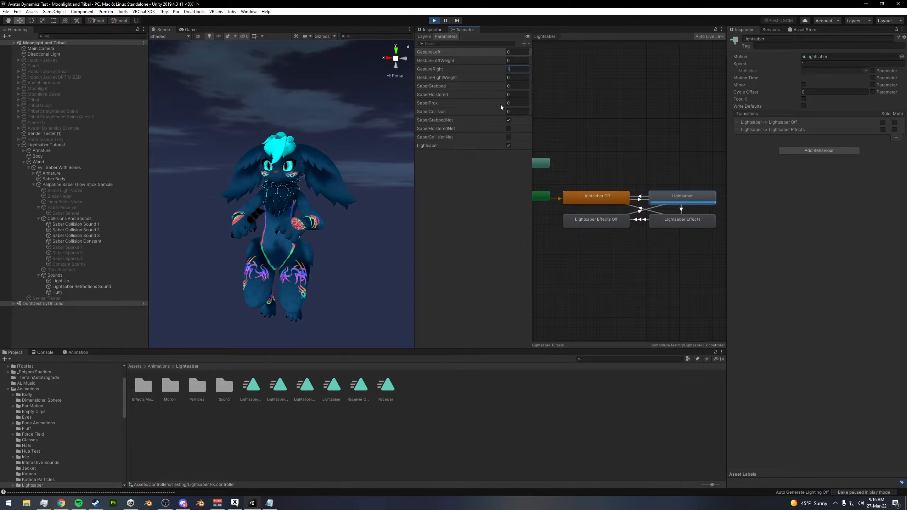
Set GestureRight to 2 and move the Lightsaber Tutorial avatar sideways to test releasing the saber in world space
{"action": "key", "text": "BackSpace"}
{"action": "type", "text": "2"}
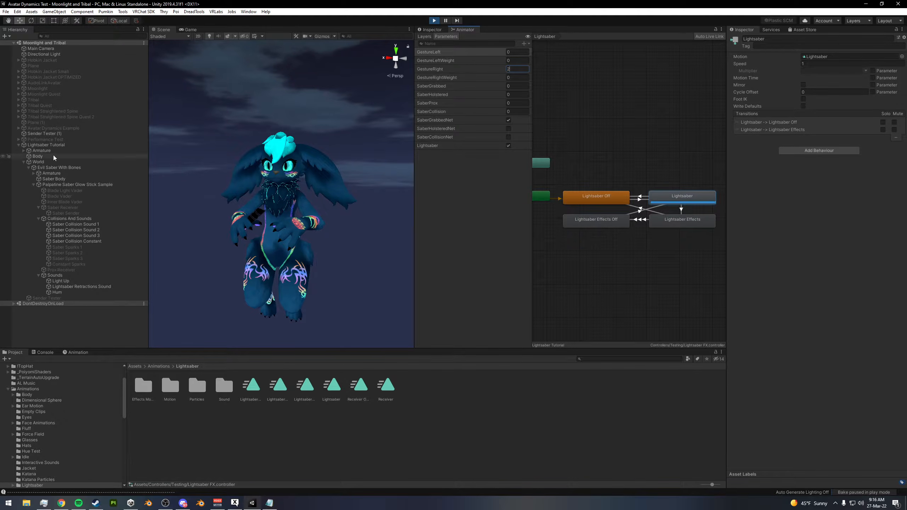
{"action": "left_click", "coordinate": [43, 145]}
{"action": "left_click_drag", "start_coordinate": [357, 199], "coordinate": [276, 197], "text": "alt"}
{"action": "middle_click_drag", "start_coordinate": [276, 198], "coordinate": [276, 174]}
{"action": "left_click_drag", "start_coordinate": [255, 216], "coordinate": [285, 209]}
{"action": "left_click_drag", "start_coordinate": [273, 242], "coordinate": [391, 207], "text": "alt"}
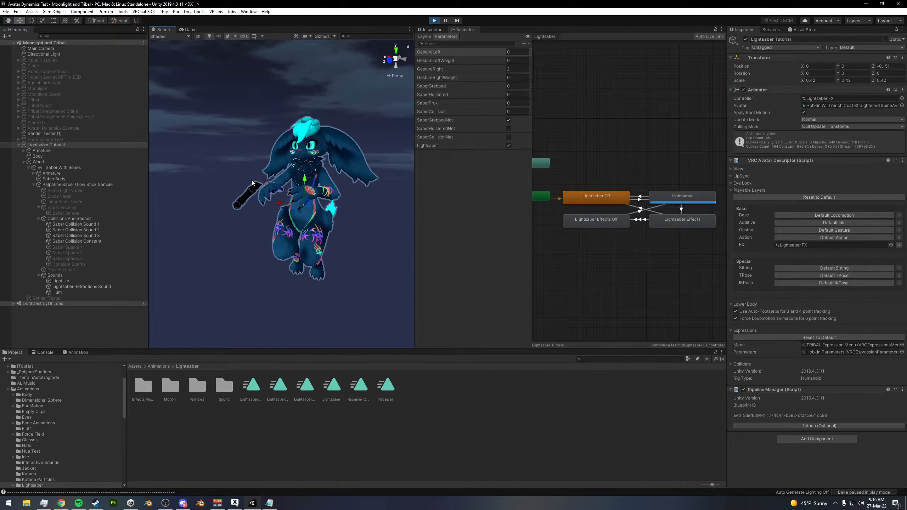
{"action": "left_click_drag", "start_coordinate": [302, 204], "coordinate": [255, 229], "text": "alt"}
{"action": "right_click_drag", "start_coordinate": [236, 225], "coordinate": [325, 230], "text": "alt"}
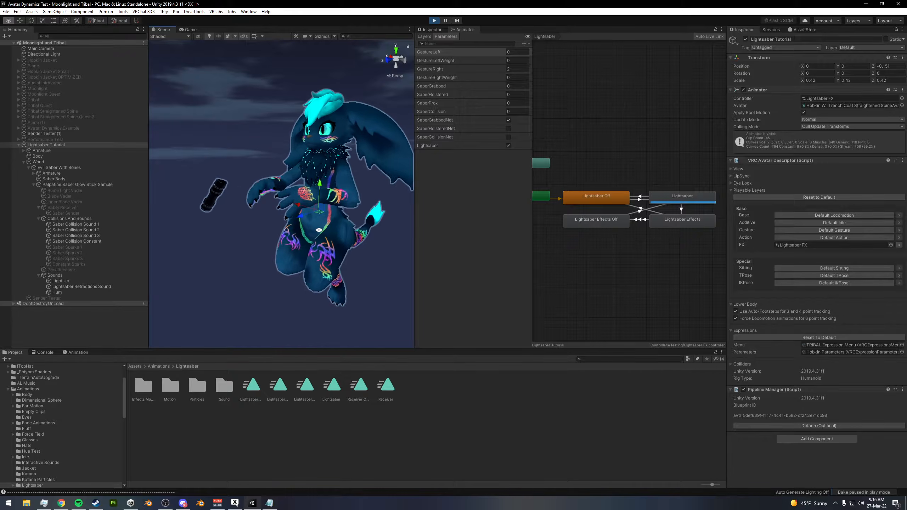
{"action": "left_click_drag", "start_coordinate": [289, 207], "coordinate": [254, 209]}
Set GestureRight to 1 to recall the saber, clear the value, and check the saber in the avatar's hand
{"action": "left_click", "coordinate": [523, 70]}
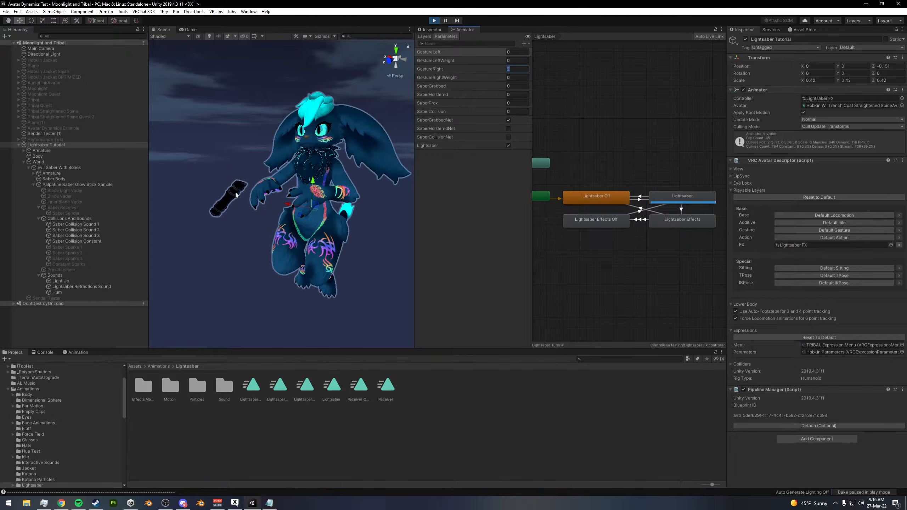
{"action": "type", "text": "1"}
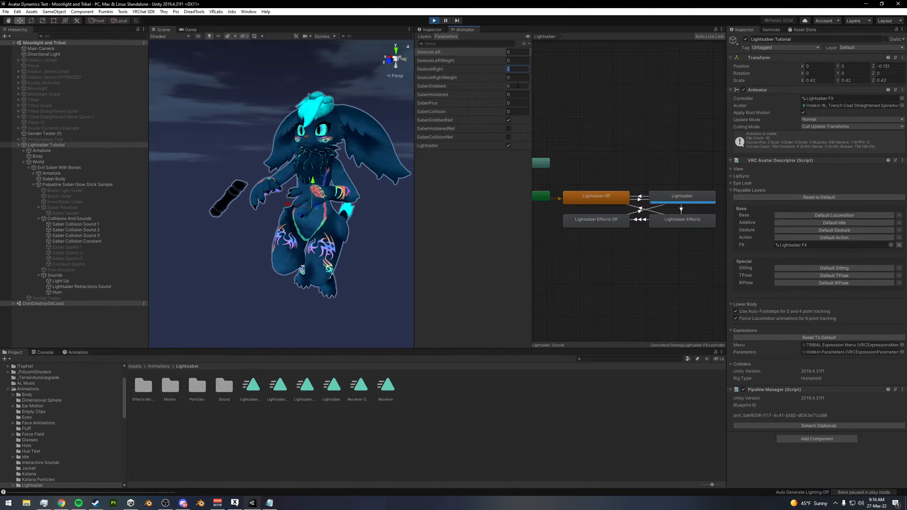
{"action": "key", "text": "BackSpace"}
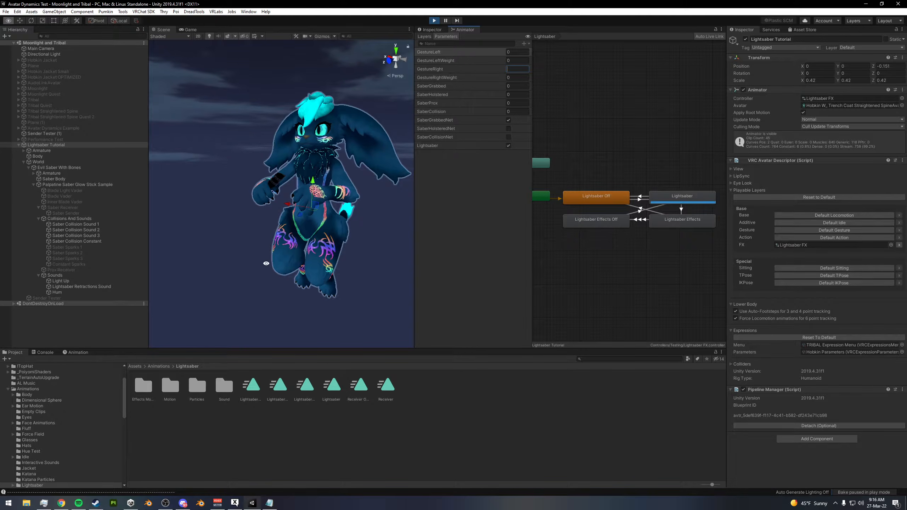
{"action": "left_click_drag", "start_coordinate": [264, 232], "coordinate": [239, 225], "text": "alt"}
{"action": "scroll", "coordinate": [238, 224], "scroll_direction": "up", "scroll_amount": 4, "text": "alt"}
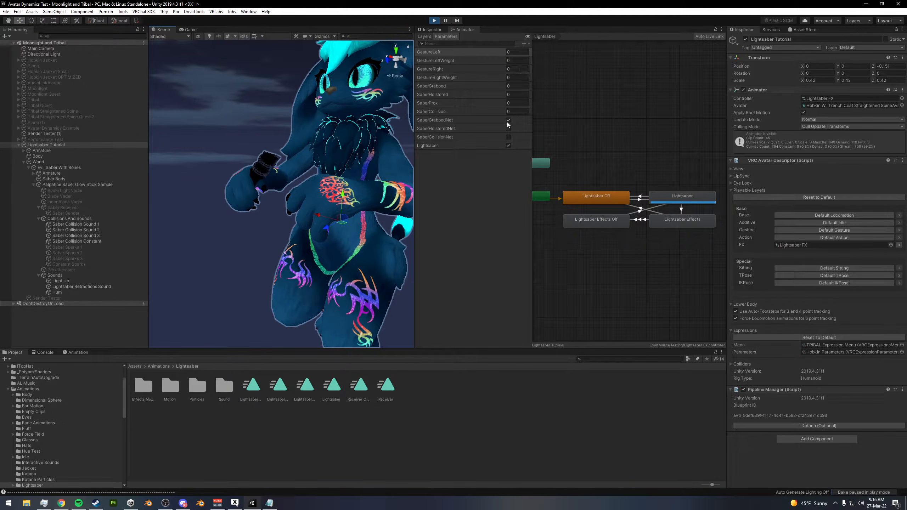
Open the SaberGrabbed/HolsteredNet layer and review the SaberGrabbedAndHolsteredNet state's parameter driver
{"action": "left_click", "coordinate": [423, 36]}
{"action": "left_click", "coordinate": [456, 152]}
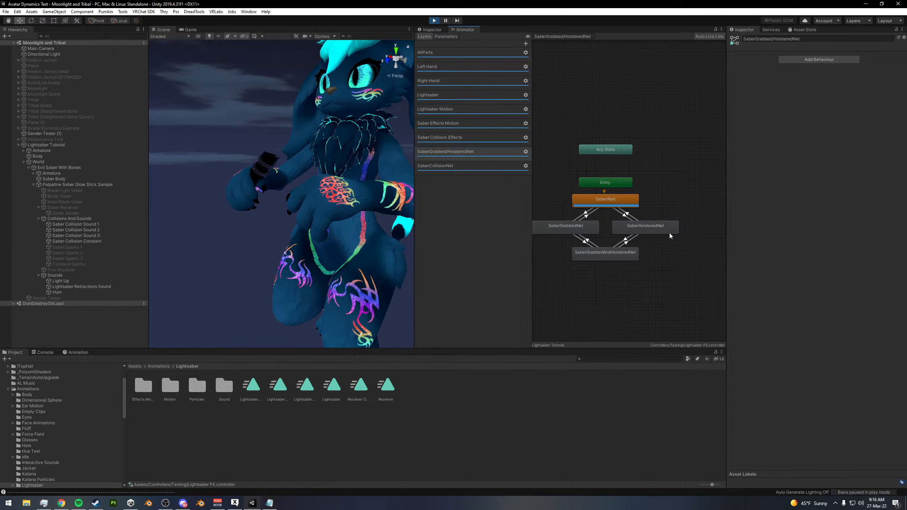
{"action": "left_click_drag", "start_coordinate": [567, 199], "coordinate": [661, 253]}
{"action": "left_click", "coordinate": [676, 190]}
{"action": "left_click_drag", "start_coordinate": [556, 196], "coordinate": [661, 252]}
{"action": "left_click", "coordinate": [609, 253]}
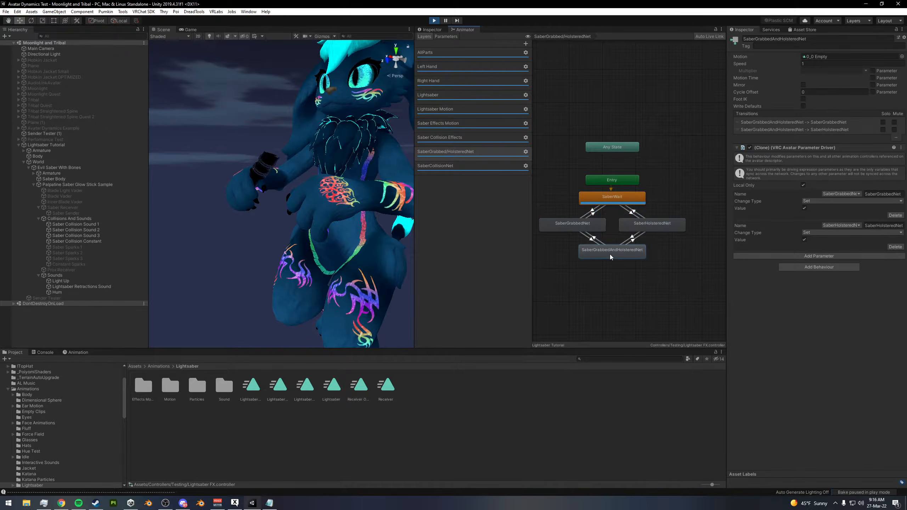
Enable SaberHolsteredNet and set SaberHolstered to 1 to test returning the saber to its holster
{"action": "left_click", "coordinate": [443, 36]}
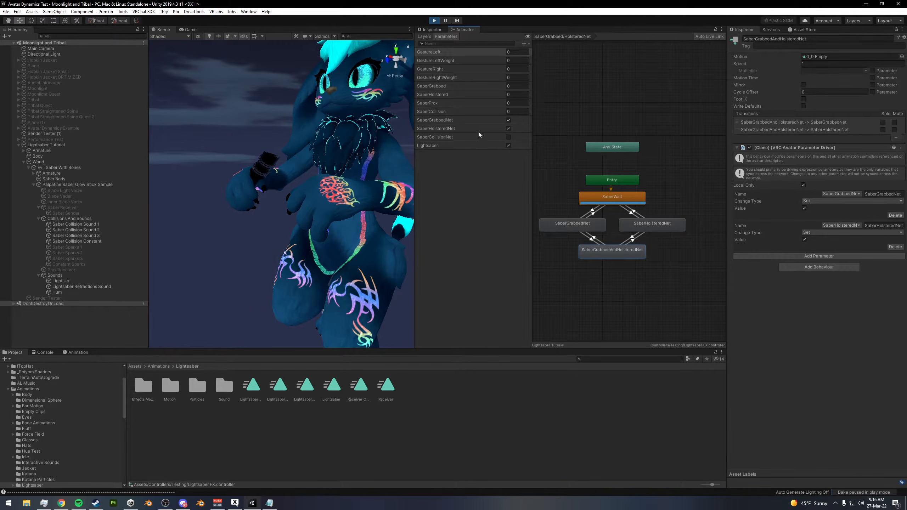
{"action": "left_click", "coordinate": [517, 70]}
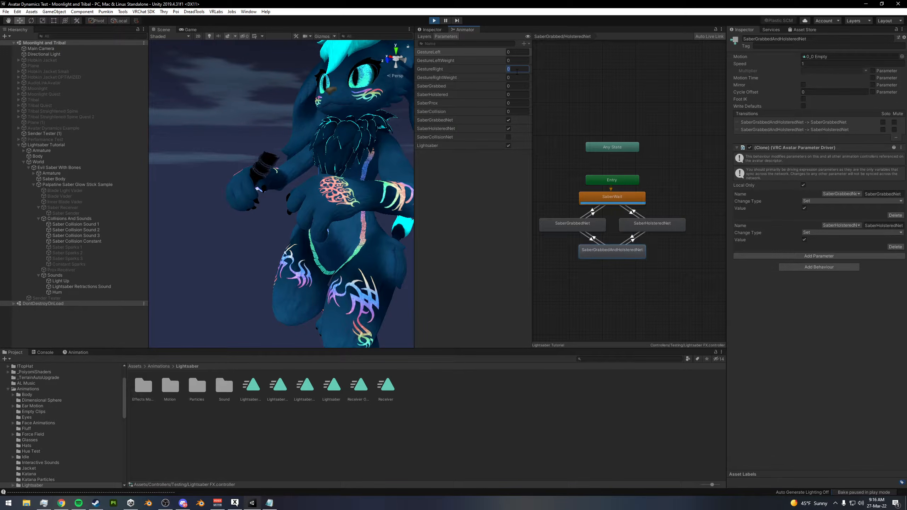
{"action": "left_click", "coordinate": [517, 94]}
{"action": "type", "text": "1"}
{"action": "middle_click_drag", "start_coordinate": [305, 224], "coordinate": [280, 206]}
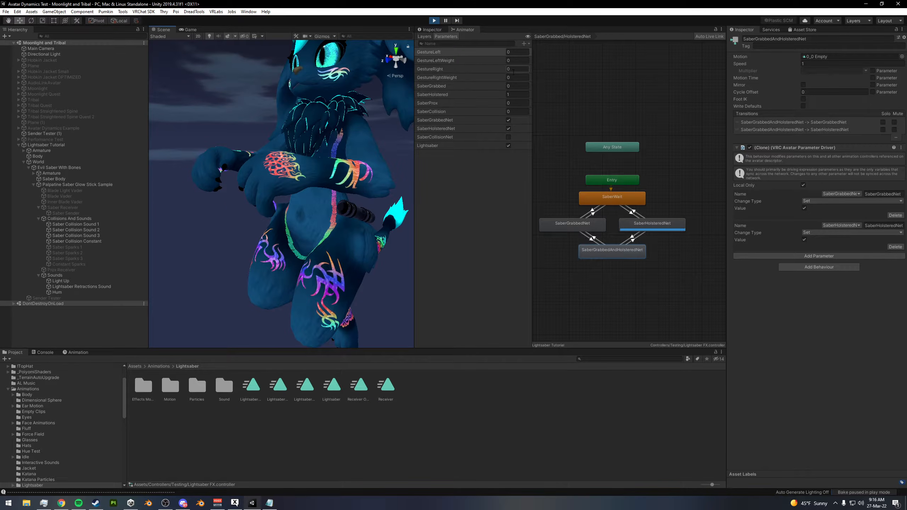
Exit Play mode and frame the avatar from the front
{"action": "left_click", "coordinate": [434, 20]}
{"action": "scroll", "coordinate": [241, 153], "scroll_direction": "down", "scroll_amount": 4}
{"action": "middle_click_drag", "start_coordinate": [241, 153], "coordinate": [232, 249]}
{"action": "left_click_drag", "start_coordinate": [232, 249], "coordinate": [313, 195], "text": "alt"}
{"action": "middle_click_drag", "start_coordinate": [314, 195], "coordinate": [305, 191]}
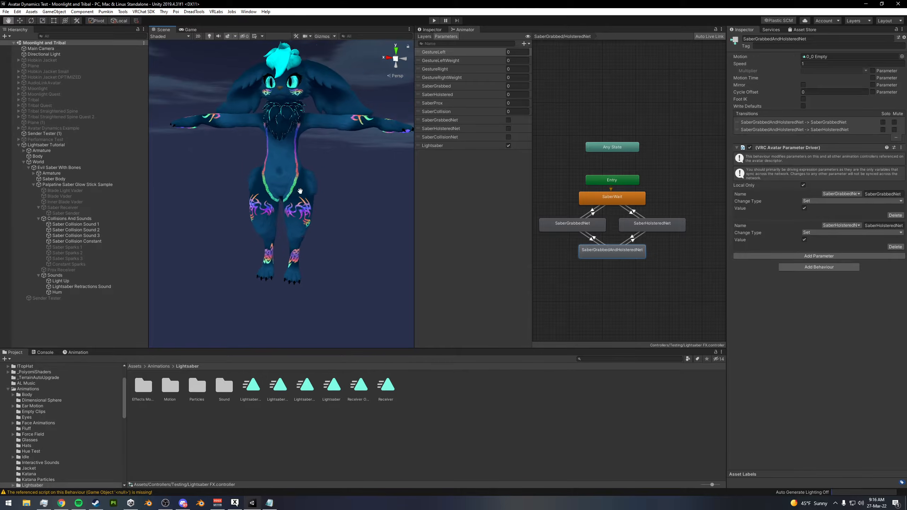
{"action": "scroll", "coordinate": [307, 190], "scroll_direction": "up", "scroll_amount": 3}
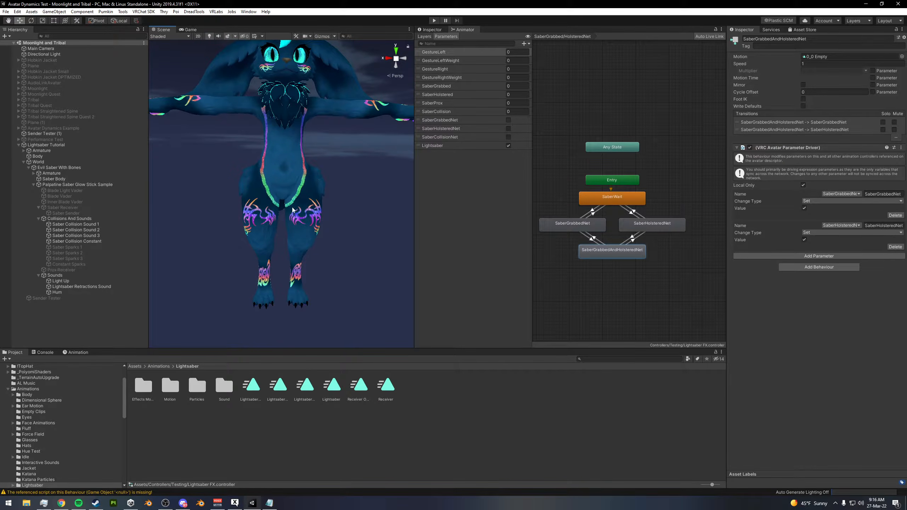
Make the Saber Body mesh visible and activate the Saber Receiver object
{"action": "left_click", "coordinate": [61, 207]}
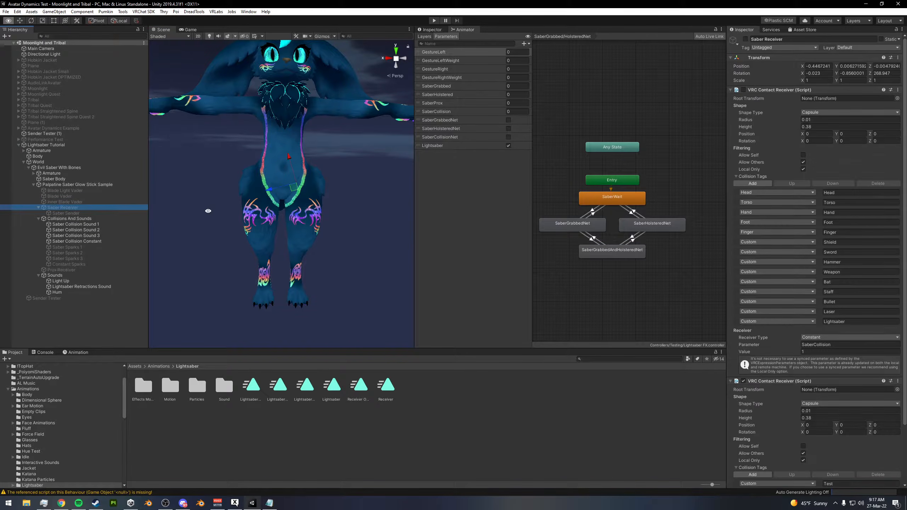
{"action": "left_click", "coordinate": [54, 178]}
{"action": "left_click", "coordinate": [744, 90]}
{"action": "left_click_drag", "start_coordinate": [241, 193], "coordinate": [321, 180], "text": "alt"}
{"action": "scroll", "coordinate": [293, 178], "scroll_direction": "up", "scroll_amount": 3}
{"action": "left_click", "coordinate": [45, 207]}
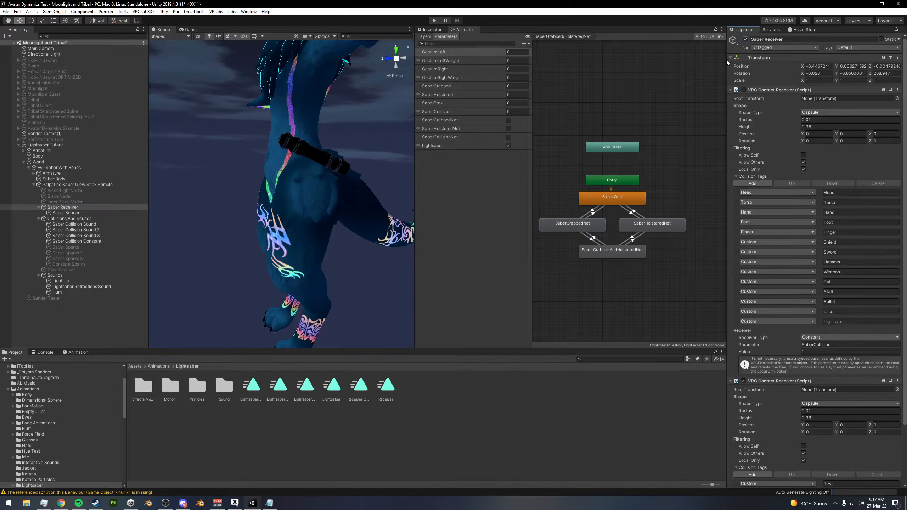
Widen the Scene view and examine the Saber Receiver's capsule along the blade and its second contact receiver's settings
{"action": "left_click_drag", "start_coordinate": [282, 207], "coordinate": [321, 205], "text": "alt"}
{"action": "left_click_drag", "start_coordinate": [415, 162], "coordinate": [477, 163]}
{"action": "left_click_drag", "start_coordinate": [293, 137], "coordinate": [302, 201], "text": "alt"}
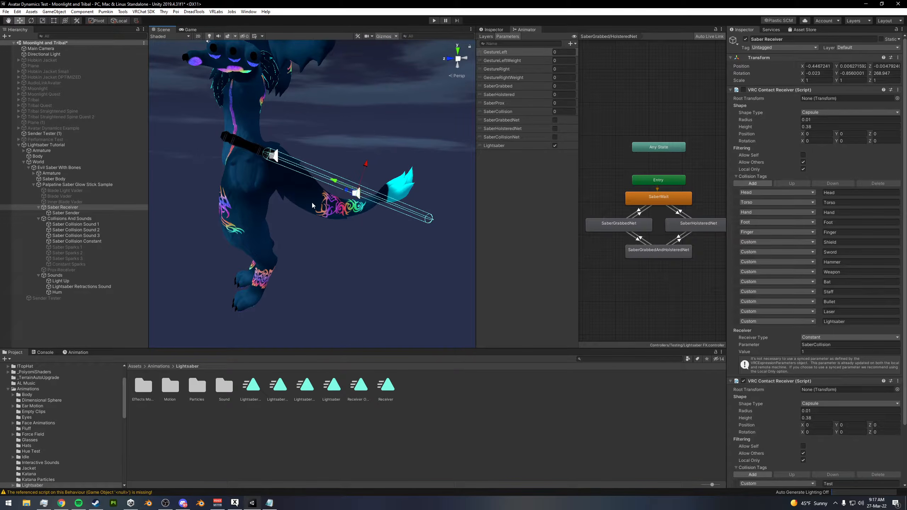
{"action": "scroll", "coordinate": [767, 352], "scroll_direction": "down", "scroll_amount": 3}
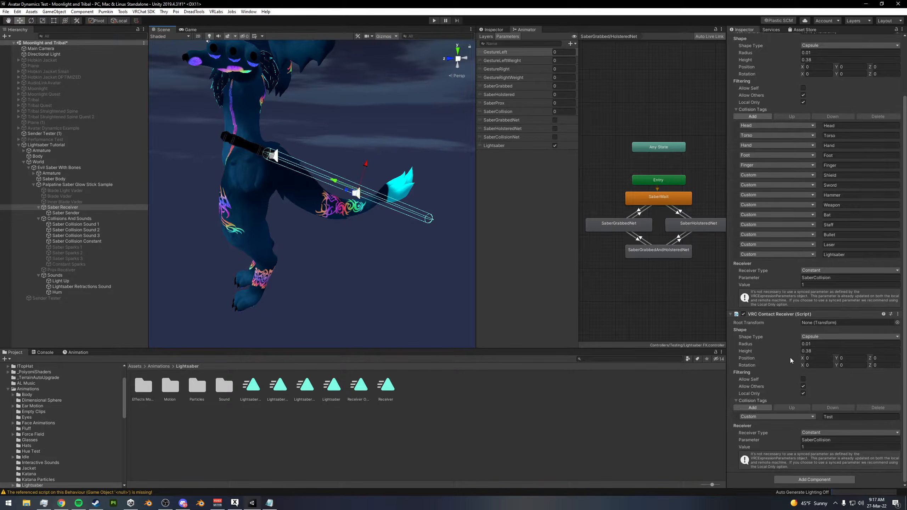
Show the animator's layers and inspect the Saber Sender's contact sender shape and collision tags along the blade
{"action": "left_click_drag", "start_coordinate": [334, 244], "coordinate": [289, 214], "text": "alt"}
{"action": "scroll", "coordinate": [288, 214], "scroll_direction": "up", "scroll_amount": 3}
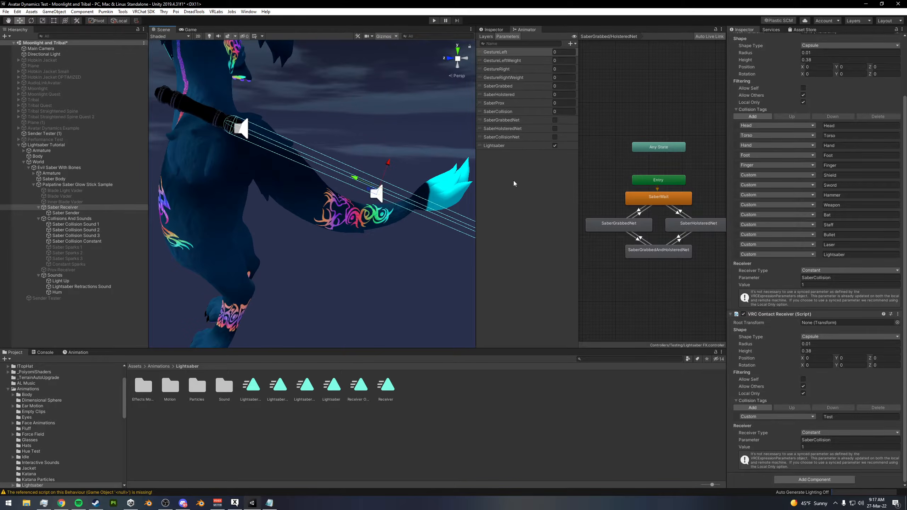
{"action": "left_click", "coordinate": [486, 36]}
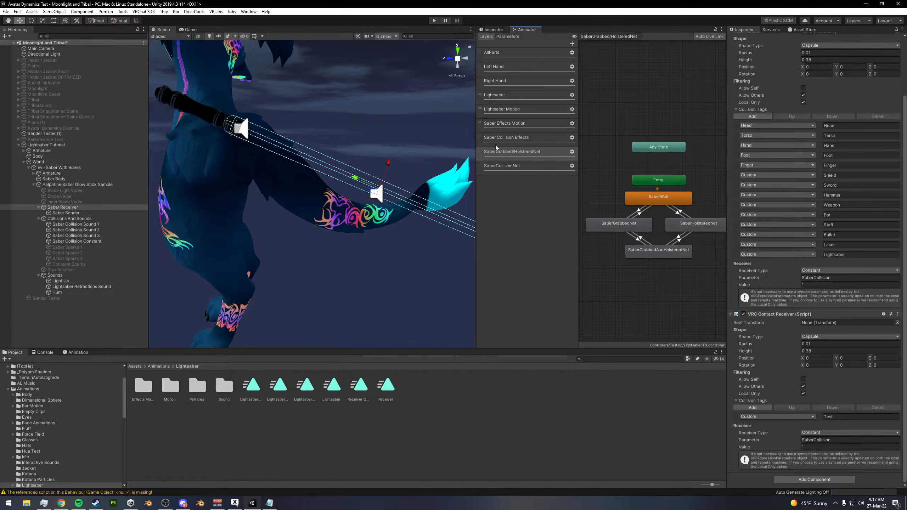
{"action": "scroll", "coordinate": [259, 139], "scroll_direction": "down", "scroll_amount": 4}
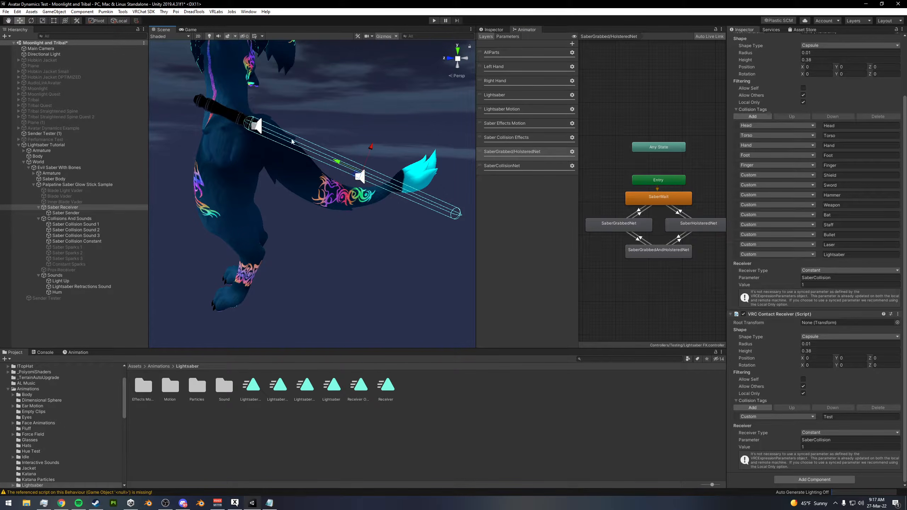
{"action": "left_click", "coordinate": [107, 213]}
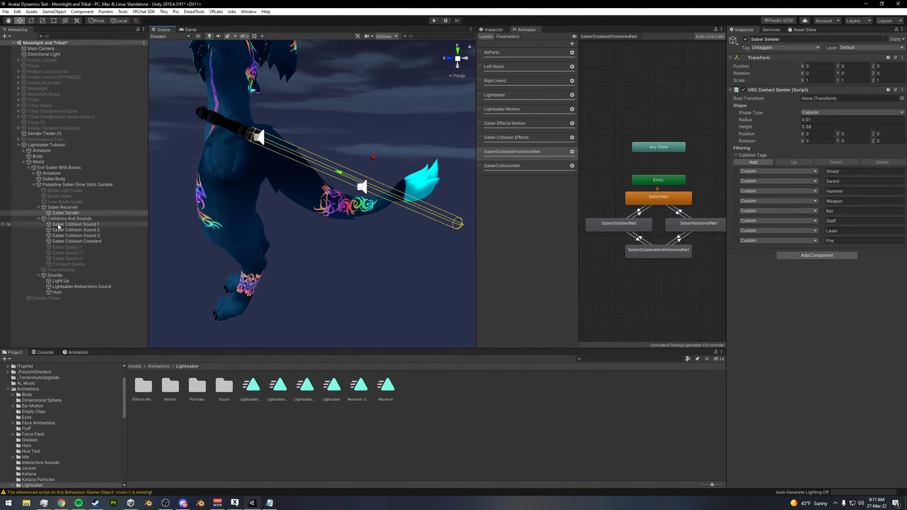
Activate the Prox Receiver object to show its proximity sphere around the saber
{"action": "left_click", "coordinate": [60, 270]}
{"action": "left_click", "coordinate": [745, 39]}
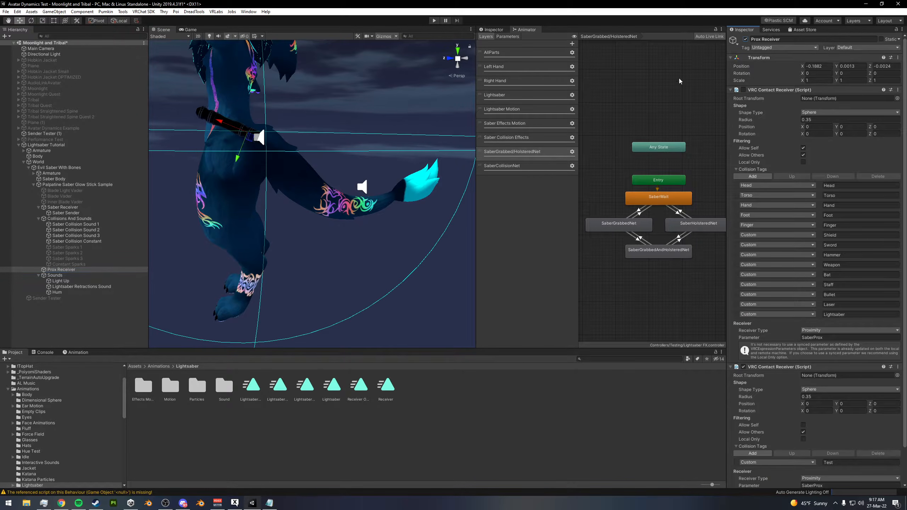
{"action": "left_click_drag", "start_coordinate": [359, 193], "coordinate": [379, 195], "text": "alt"}
{"action": "scroll", "coordinate": [357, 196], "scroll_direction": "down", "scroll_amount": 10}
Examine from several angles how far the Prox Receiver's sphere reaches around the hilt and the avatar
{"action": "left_click_drag", "start_coordinate": [300, 214], "coordinate": [383, 194], "text": "alt"}
{"action": "scroll", "coordinate": [323, 193], "scroll_direction": "up", "scroll_amount": 6}
{"action": "right_click_drag", "start_coordinate": [368, 192], "coordinate": [272, 195], "text": "alt"}
{"action": "left_click_drag", "start_coordinate": [271, 195], "coordinate": [254, 195], "text": "alt"}
{"action": "right_click_drag", "start_coordinate": [253, 195], "coordinate": [405, 203], "text": "alt"}
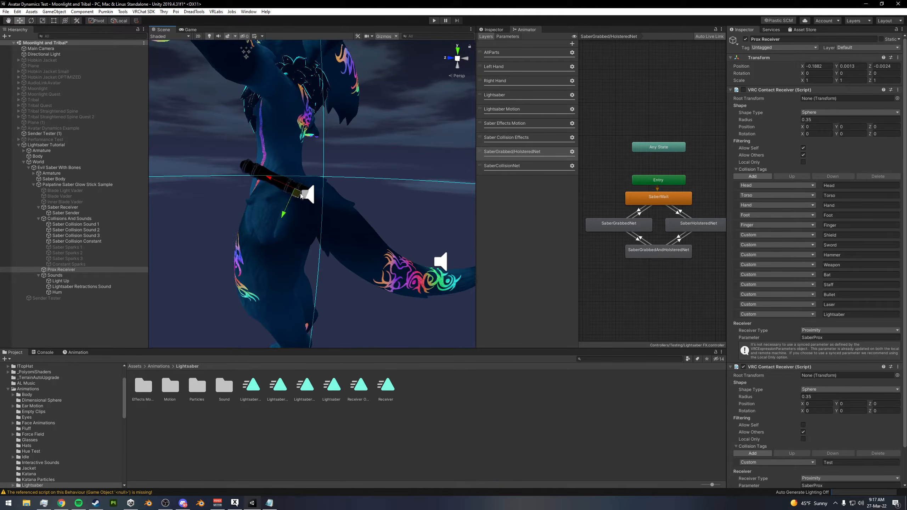
{"action": "scroll", "coordinate": [308, 202], "scroll_direction": "down", "scroll_amount": 3}
{"action": "left_click_drag", "start_coordinate": [308, 202], "coordinate": [304, 199], "text": "alt"}
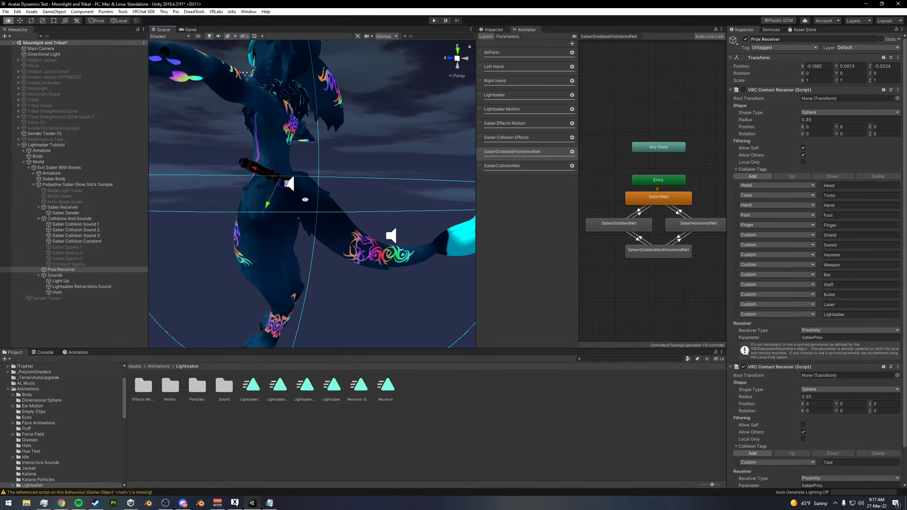
{"action": "scroll", "coordinate": [314, 214], "scroll_direction": "down", "scroll_amount": 5}
{"action": "middle_click_drag", "start_coordinate": [332, 213], "coordinate": [309, 192]}
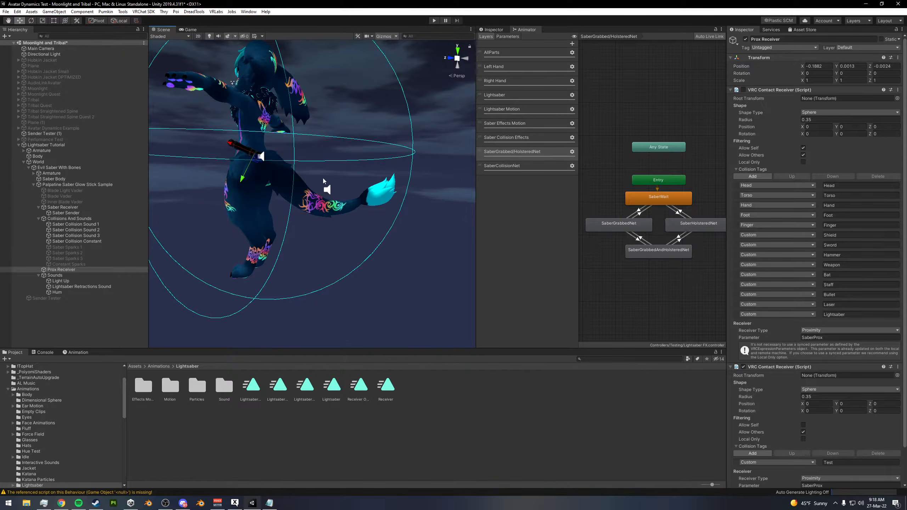
{"action": "left_click_drag", "start_coordinate": [265, 170], "coordinate": [269, 174], "text": "alt"}
{"action": "scroll", "coordinate": [247, 168], "scroll_direction": "up", "scroll_amount": 5}
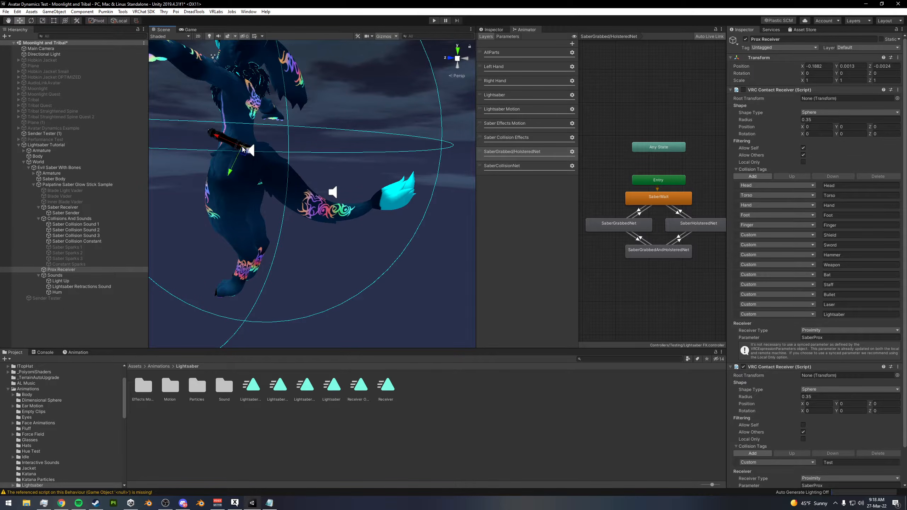
{"action": "left_click_drag", "start_coordinate": [348, 191], "coordinate": [244, 149], "text": "alt"}
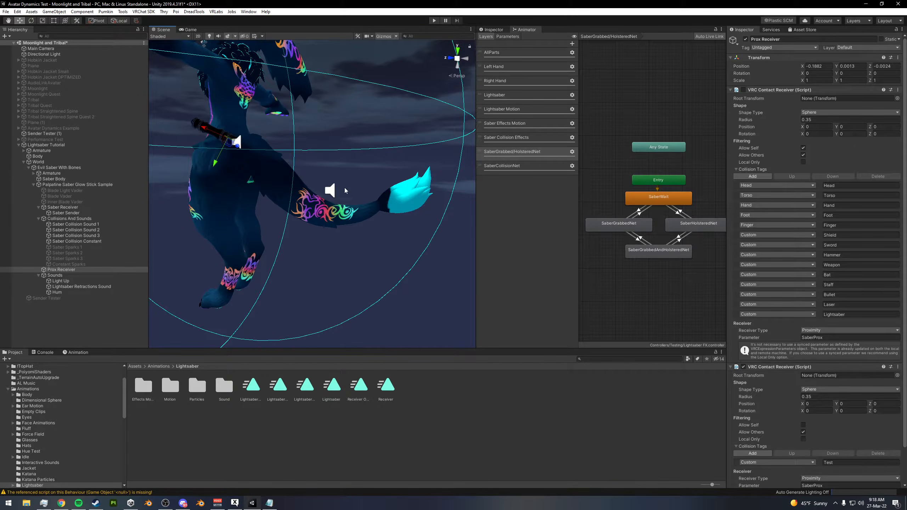
Add the Saber Receiver to the selection and compare its blade capsule with the Prox Receiver's sphere from several angles
{"action": "left_click", "coordinate": [66, 208], "text": "ctrl"}
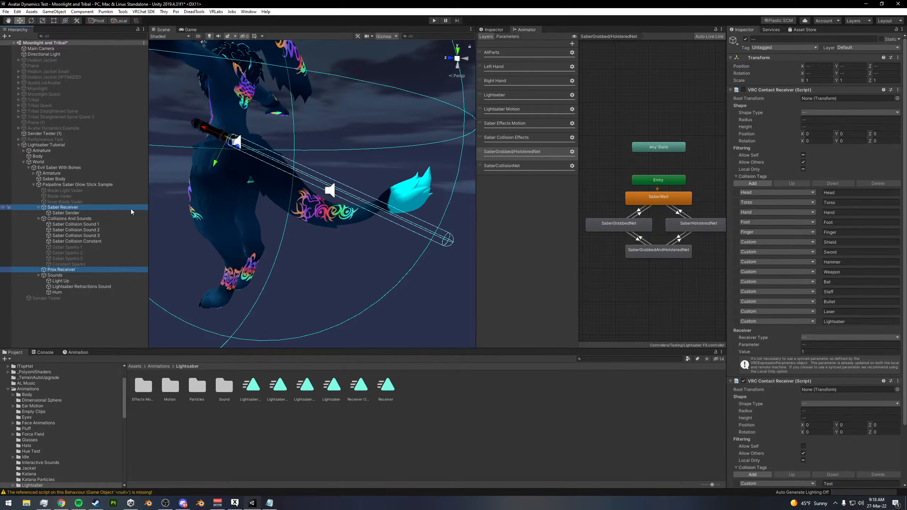
{"action": "left_click_drag", "start_coordinate": [325, 197], "coordinate": [371, 207], "text": "alt"}
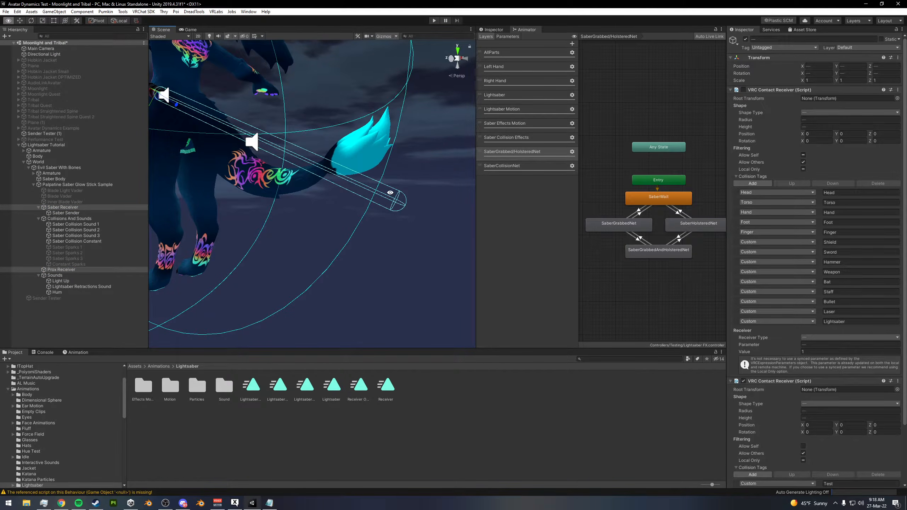
{"action": "left_click_drag", "start_coordinate": [385, 191], "coordinate": [261, 120], "text": "alt"}
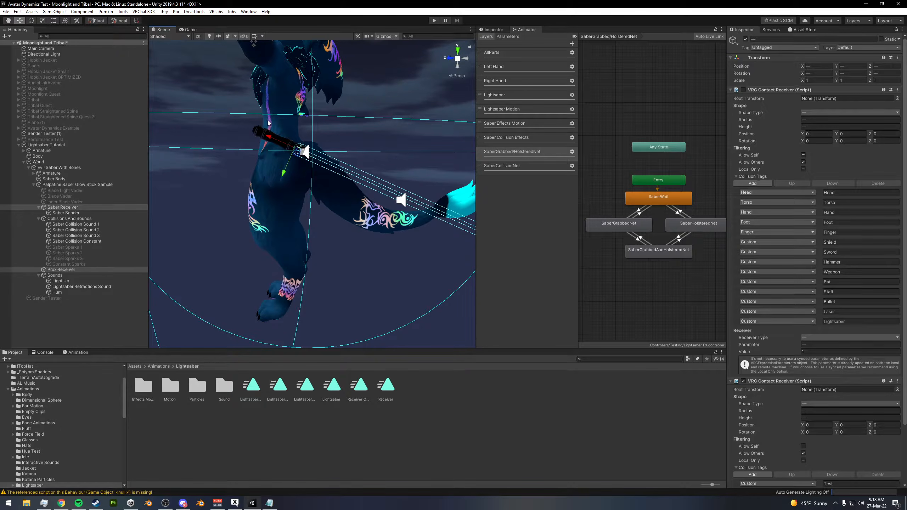
{"action": "middle_click_drag", "start_coordinate": [314, 148], "coordinate": [191, 118]}
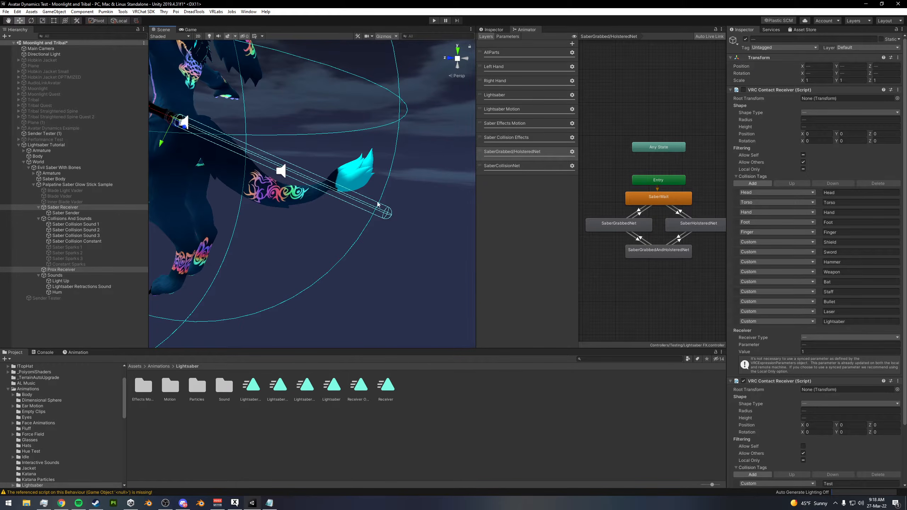
{"action": "middle_click_drag", "start_coordinate": [267, 162], "coordinate": [382, 194]}
{"action": "left_click_drag", "start_coordinate": [254, 121], "coordinate": [370, 108], "text": "alt"}
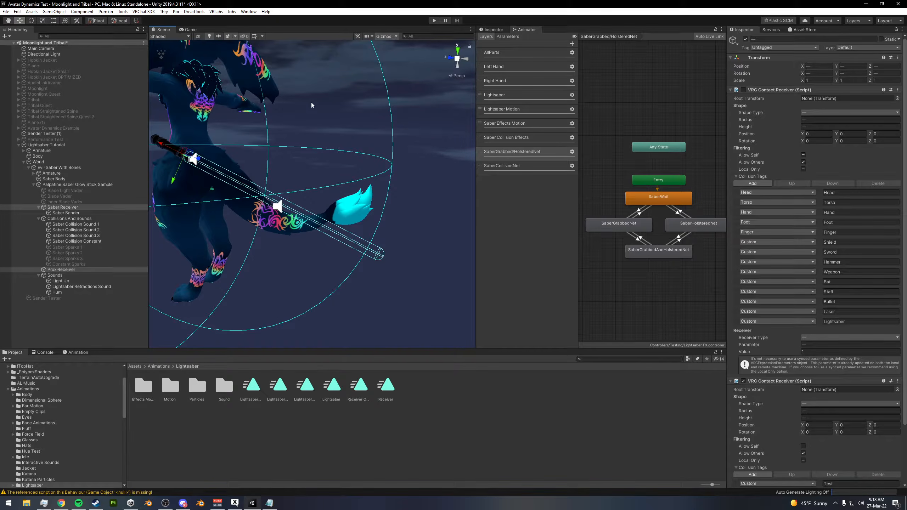
{"action": "left_click_drag", "start_coordinate": [315, 94], "coordinate": [316, 197], "text": "alt"}
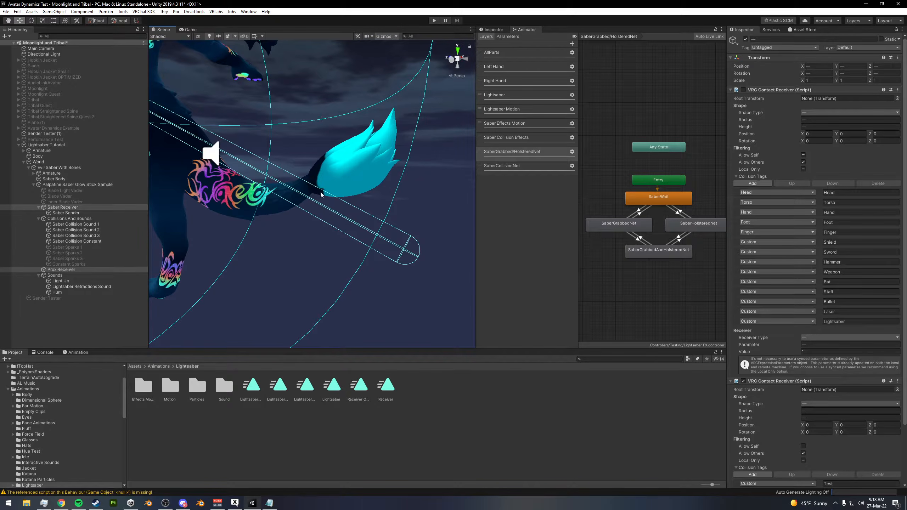
{"action": "left_click_drag", "start_coordinate": [316, 203], "coordinate": [363, 198], "text": "alt"}
{"action": "middle_click_drag", "start_coordinate": [363, 198], "coordinate": [405, 205]}
{"action": "scroll", "coordinate": [405, 206], "scroll_direction": "down", "scroll_amount": 4}
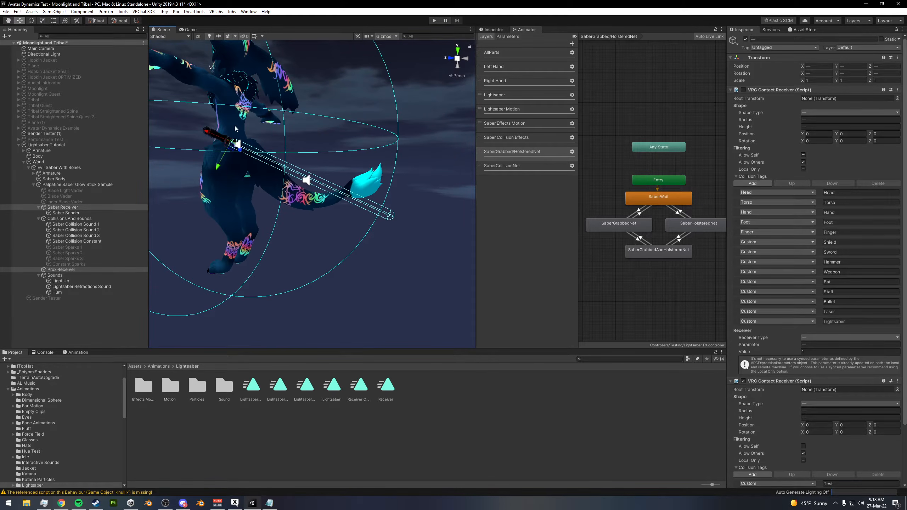
{"action": "middle_click_drag", "start_coordinate": [235, 129], "coordinate": [237, 122]}
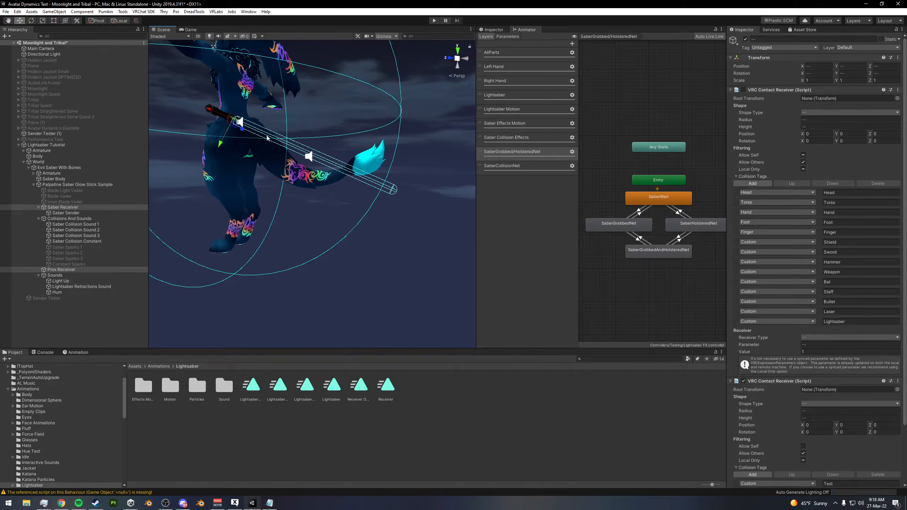
{"action": "left_click_drag", "start_coordinate": [270, 139], "coordinate": [238, 150], "text": "alt"}
{"action": "right_click_drag", "start_coordinate": [238, 150], "coordinate": [390, 189], "text": "alt"}
{"action": "left_click_drag", "start_coordinate": [366, 167], "coordinate": [425, 177], "text": "alt"}
{"action": "right_click_drag", "start_coordinate": [425, 177], "coordinate": [354, 179], "text": "alt"}
{"action": "left_click_drag", "start_coordinate": [353, 178], "coordinate": [368, 188], "text": "alt"}
{"action": "mouse_move", "coordinate": [223, 210]}
{"action": "left_mouse_down", "text": "alt"}
{"action": "mouse_move", "coordinate": [291, 204]}
{"action": "mouse_move", "coordinate": [231, 214]}
{"action": "left_mouse_up", "text": "alt"}
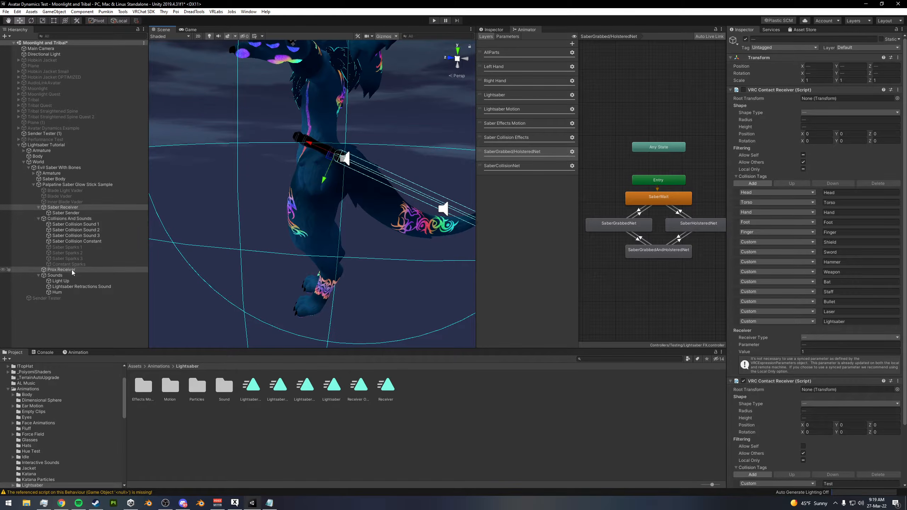
{"action": "left_click_drag", "start_coordinate": [198, 179], "coordinate": [258, 181], "text": "alt"}
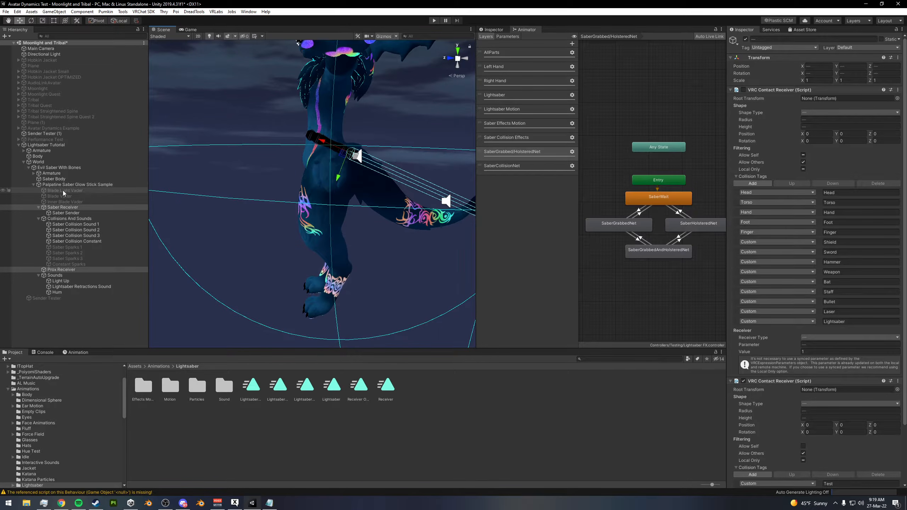
{"action": "left_click_drag", "start_coordinate": [331, 290], "coordinate": [314, 303], "text": "alt"}
{"action": "scroll", "coordinate": [314, 120], "scroll_direction": "up", "scroll_amount": 6, "text": "alt"}
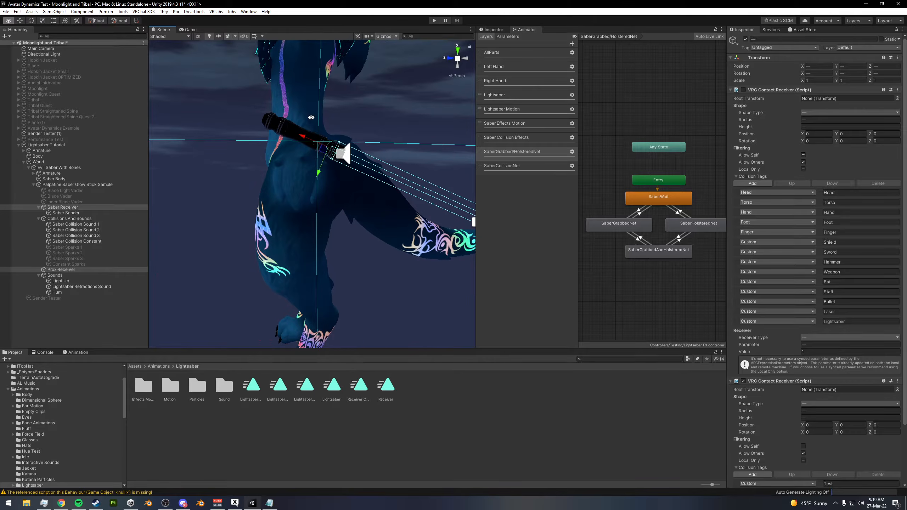
Inspect Evil Saber With Bones: its Parent Constraint, SaberGrabbed contact receiver and SaberHip contact sender around the hilt
{"action": "left_click", "coordinate": [52, 168]}
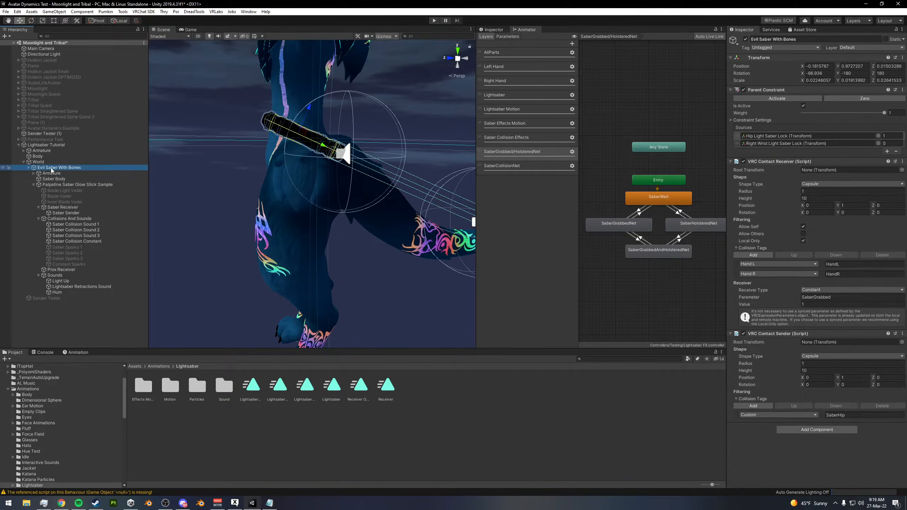
{"action": "left_click_drag", "start_coordinate": [301, 211], "coordinate": [334, 219], "text": "alt"}
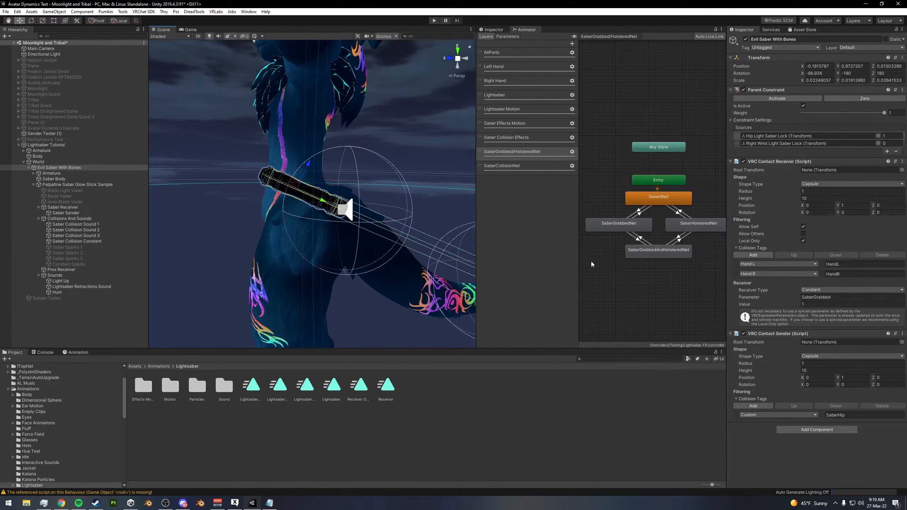
{"action": "left_click_drag", "start_coordinate": [282, 218], "coordinate": [402, 271], "text": "alt"}
{"action": "right_click_drag", "start_coordinate": [384, 272], "coordinate": [285, 201], "text": "alt"}
{"action": "middle_click_drag", "start_coordinate": [286, 200], "coordinate": [526, 285], "text": "alt"}
{"action": "right_click_drag", "start_coordinate": [351, 221], "coordinate": [380, 221], "text": "alt"}
{"action": "middle_click_drag", "start_coordinate": [380, 219], "coordinate": [361, 231], "text": "alt"}
{"action": "right_click_drag", "start_coordinate": [361, 230], "coordinate": [337, 226], "text": "alt"}
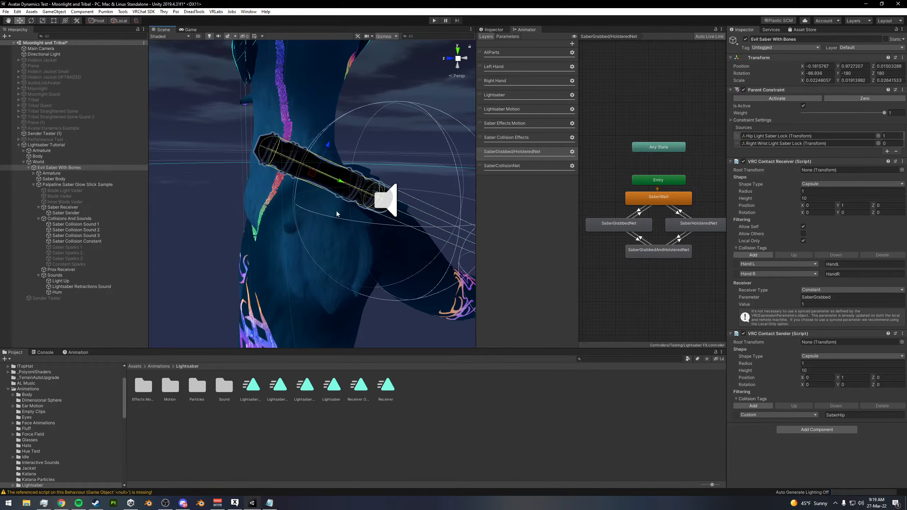
{"action": "middle_click_drag", "start_coordinate": [323, 190], "coordinate": [331, 188], "text": "alt"}
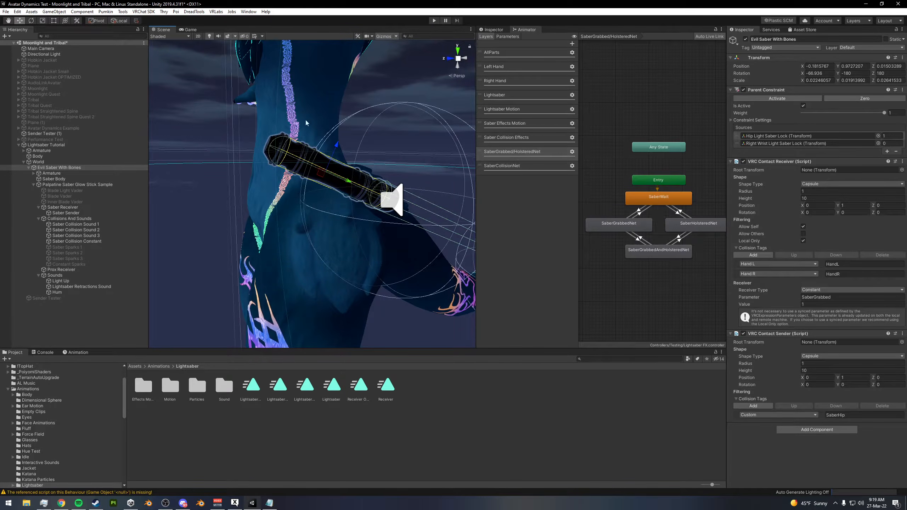
{"action": "left_click_drag", "start_coordinate": [325, 149], "coordinate": [306, 148], "text": "alt"}
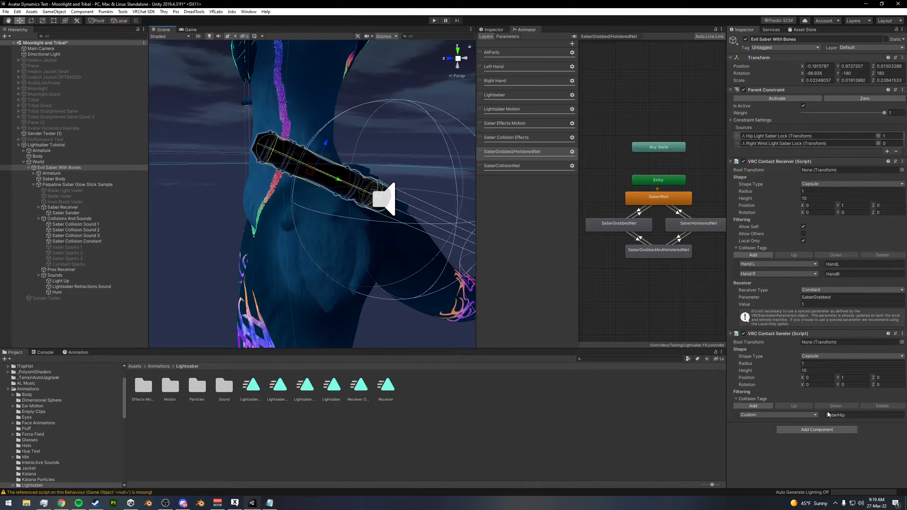
{"action": "left_click_drag", "start_coordinate": [355, 214], "coordinate": [345, 189], "text": "alt"}
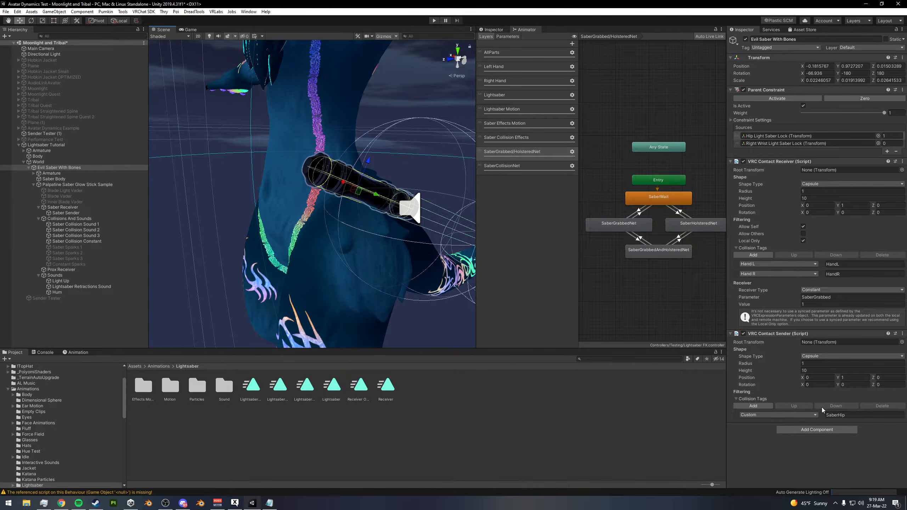
{"action": "left_click_drag", "start_coordinate": [385, 218], "coordinate": [362, 201], "text": "alt"}
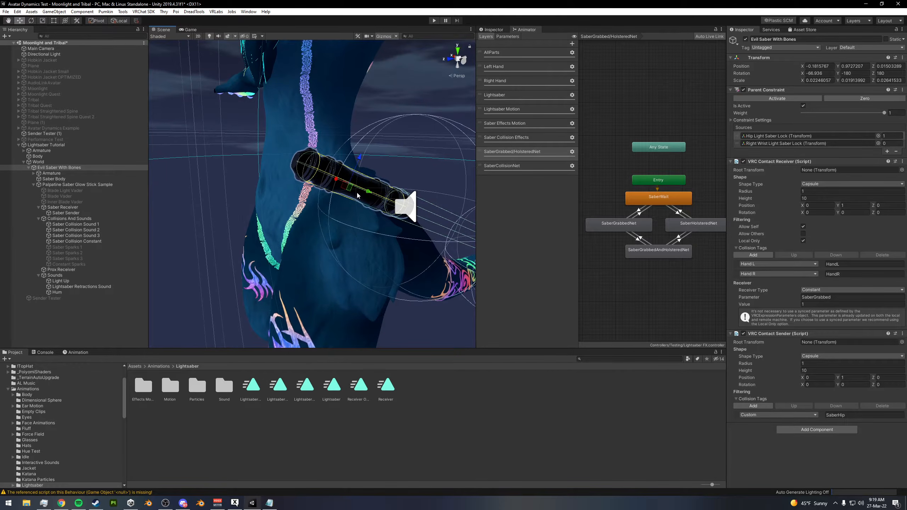
Inspect the conditions of both SaberHeld to SaberHolstered transitions in the Lightsaber Motion layer
{"action": "left_click", "coordinate": [509, 36]}
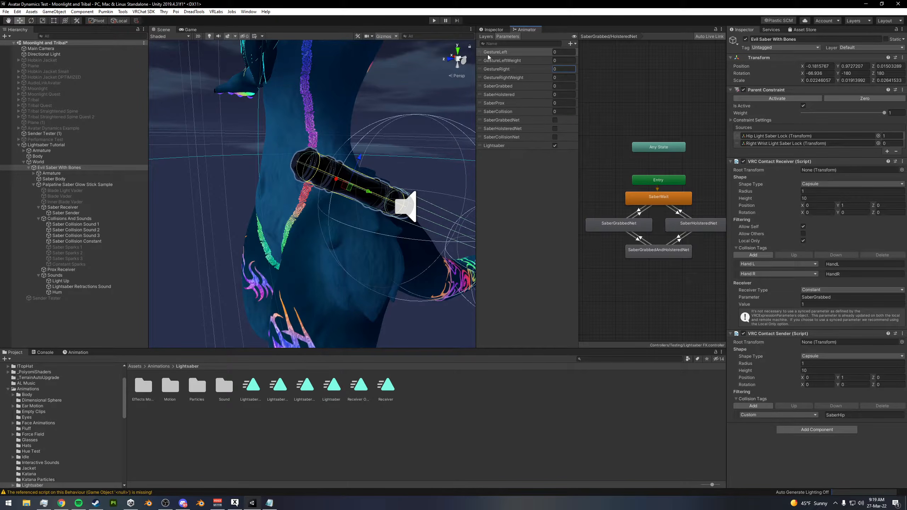
{"action": "left_click", "coordinate": [486, 36]}
{"action": "left_click", "coordinate": [514, 108]}
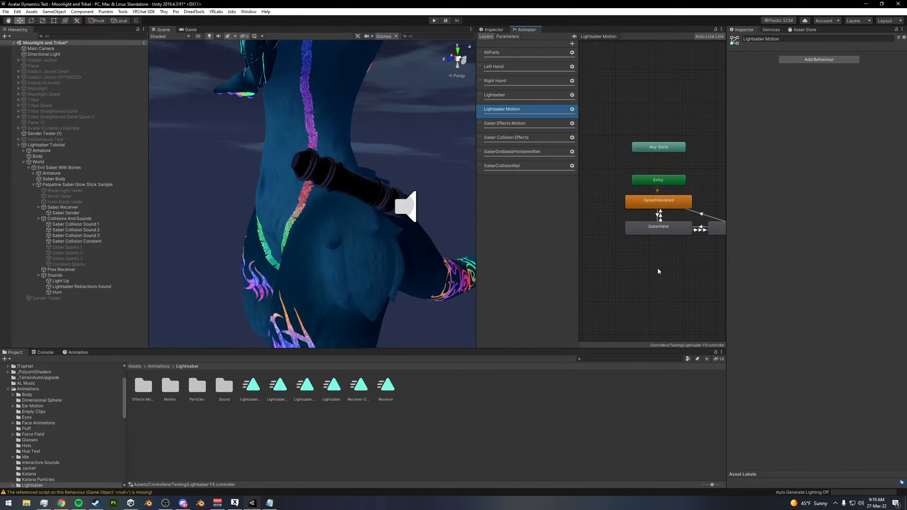
{"action": "left_click", "coordinate": [643, 216]}
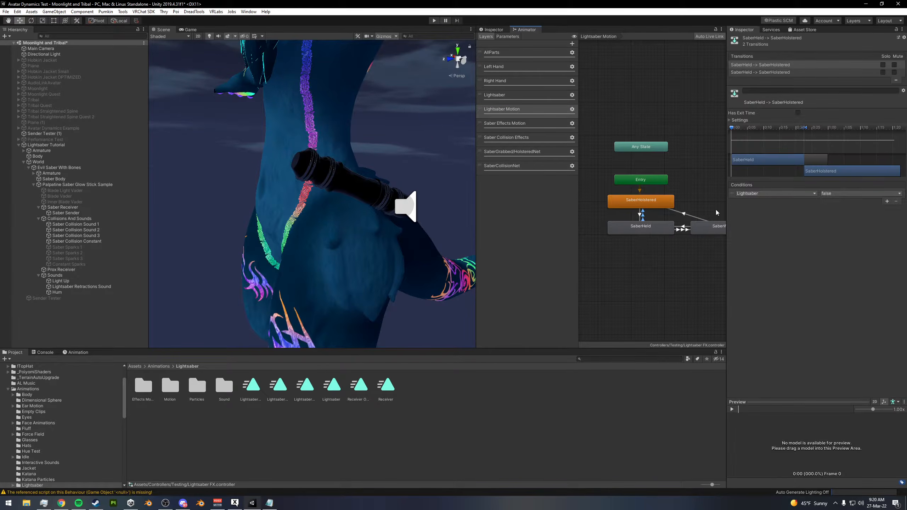
{"action": "left_click", "coordinate": [754, 72]}
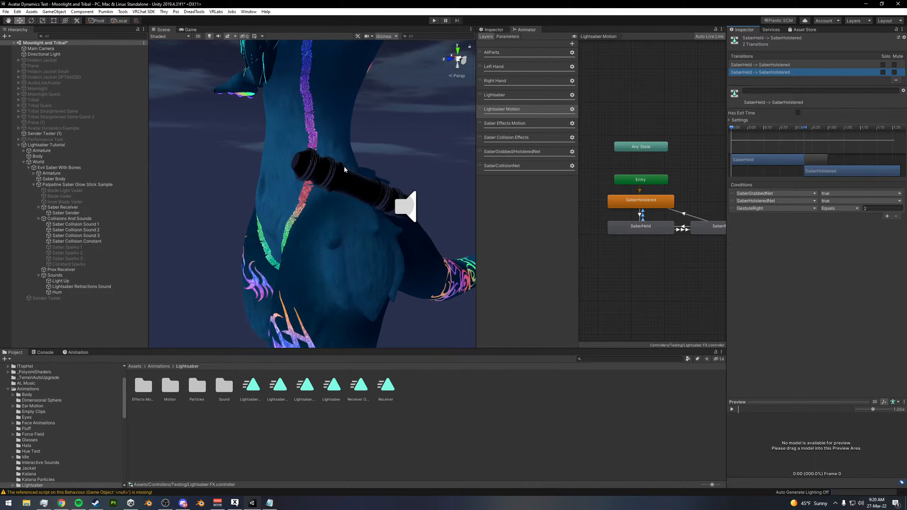
{"action": "left_click", "coordinate": [743, 66]}
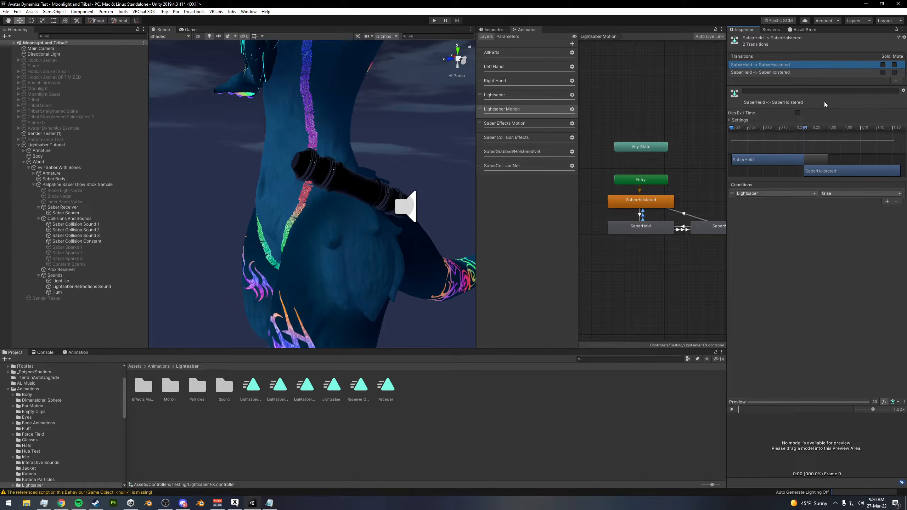
{"action": "left_click", "coordinate": [761, 72]}
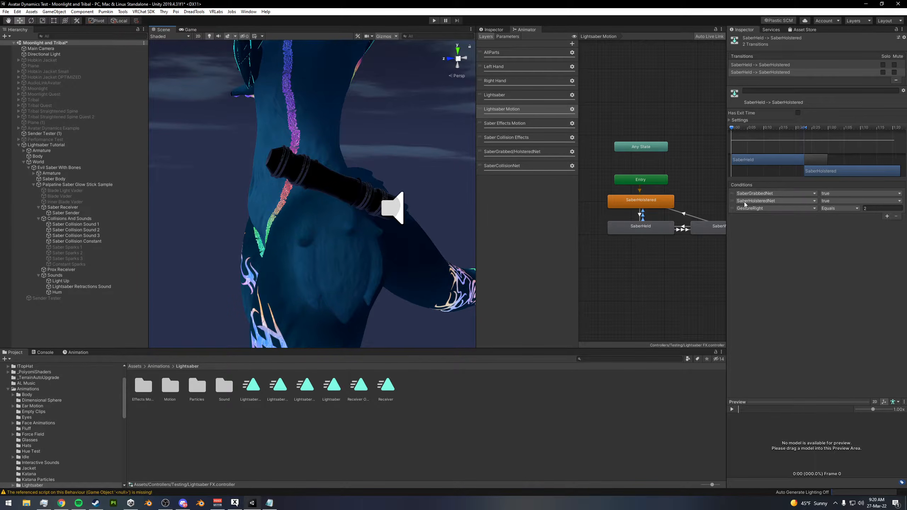
{"action": "left_click_drag", "start_coordinate": [326, 186], "coordinate": [303, 159], "text": "alt"}
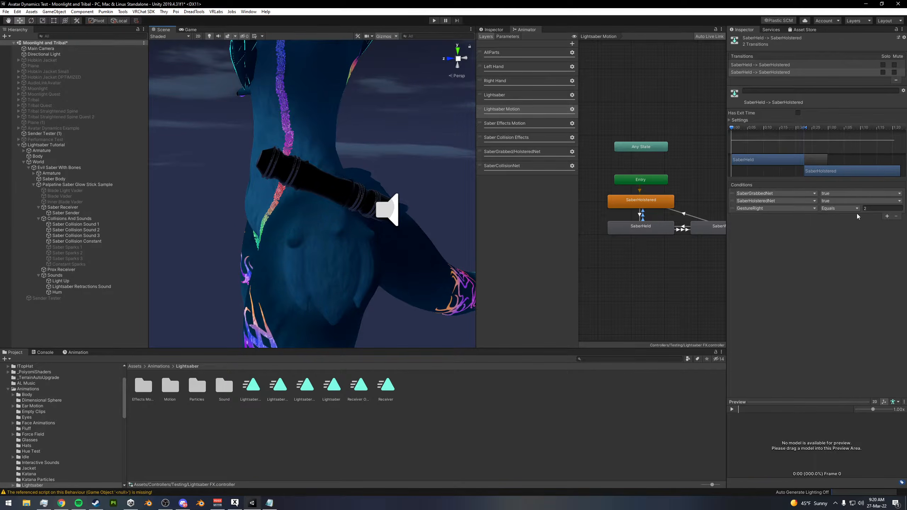
Inspect the SaberHolstered state and the conditions of the SaberHeld to SaberWorld transition in the Lightsaber Motion layer
{"action": "left_click_drag", "start_coordinate": [322, 185], "coordinate": [345, 186], "text": "alt"}
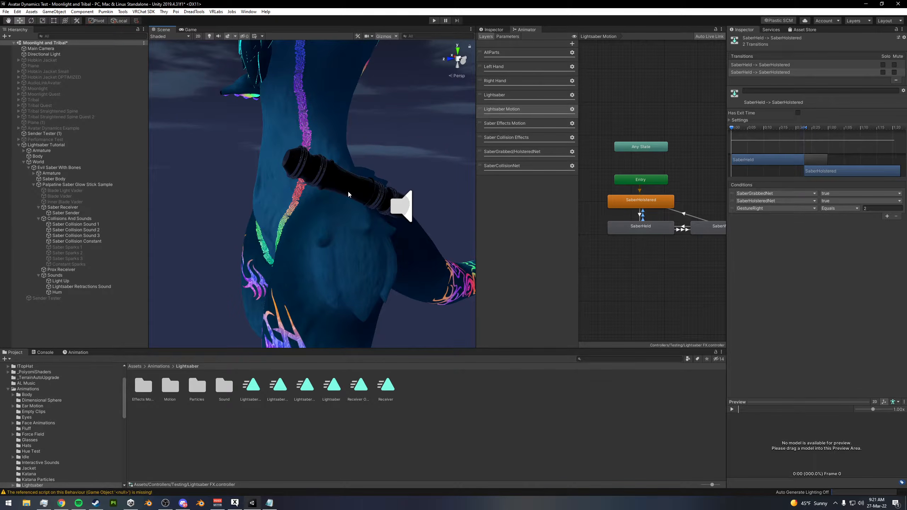
{"action": "left_click", "coordinate": [634, 205]}
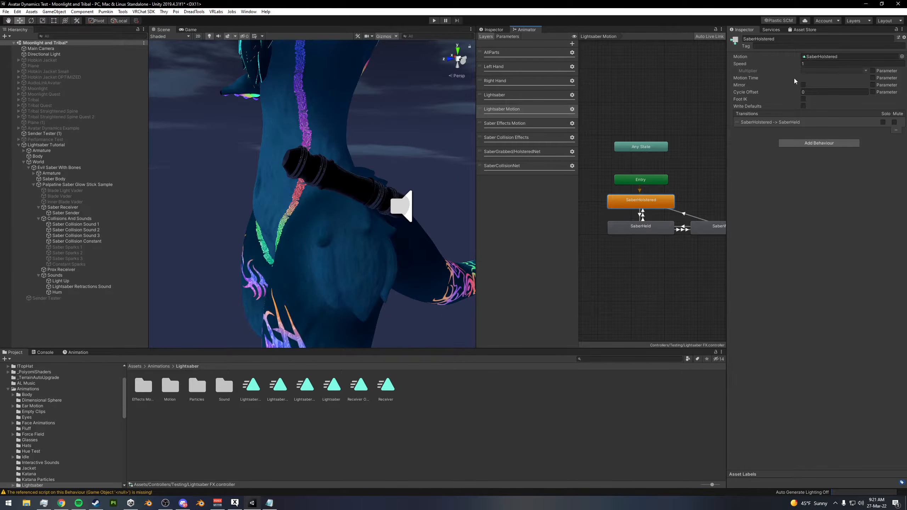
{"action": "left_click_drag", "start_coordinate": [405, 172], "coordinate": [344, 188], "text": "alt"}
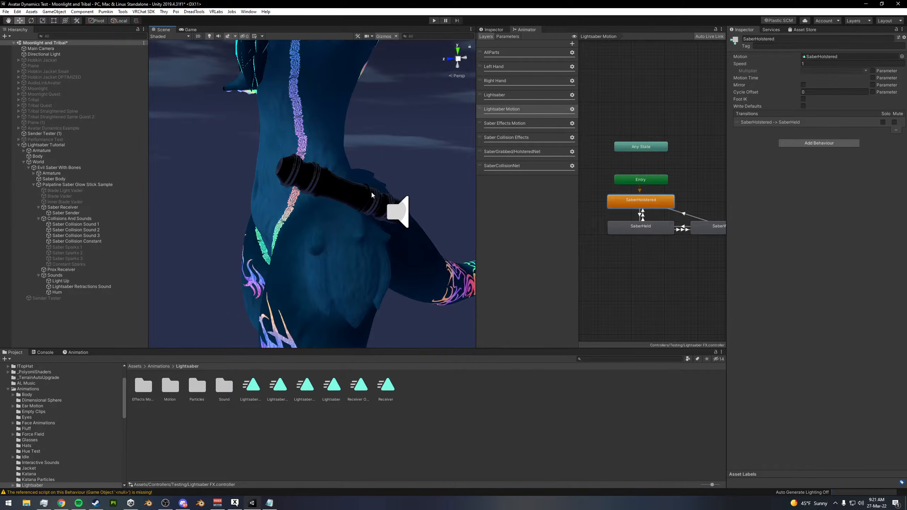
{"action": "left_click", "coordinate": [681, 230]}
{"action": "left_click_drag", "start_coordinate": [332, 168], "coordinate": [373, 157], "text": "alt"}
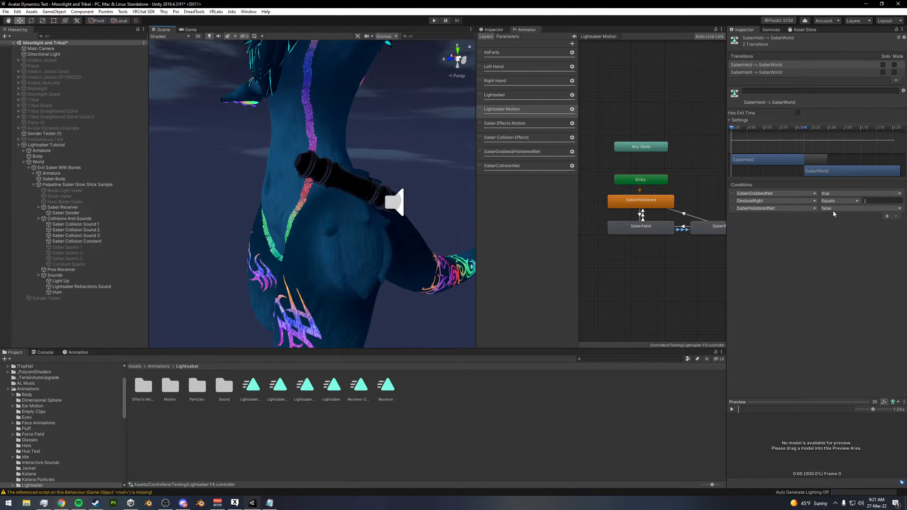
{"action": "middle_click_drag", "start_coordinate": [690, 237], "coordinate": [669, 233]}
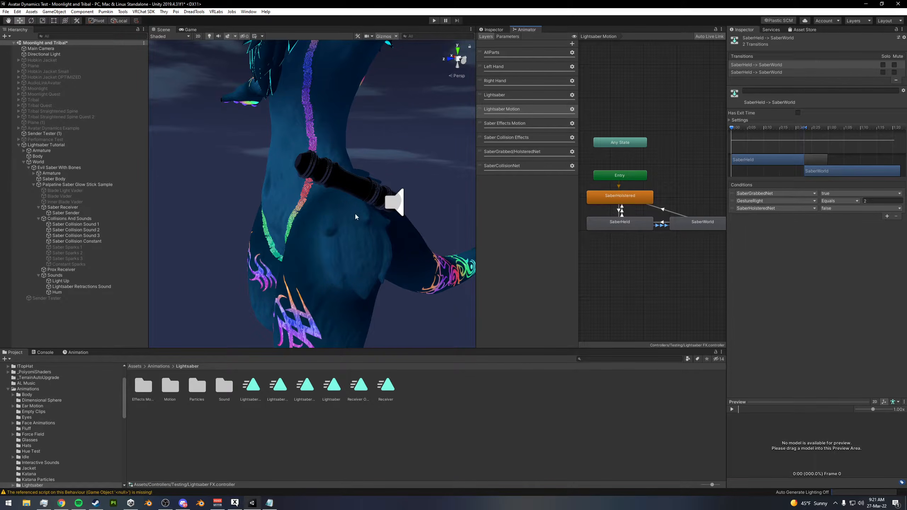
Examine the holstered hilt at the avatar's hip from several angles and distances
{"action": "left_click_drag", "start_coordinate": [358, 168], "coordinate": [331, 167], "text": "alt"}
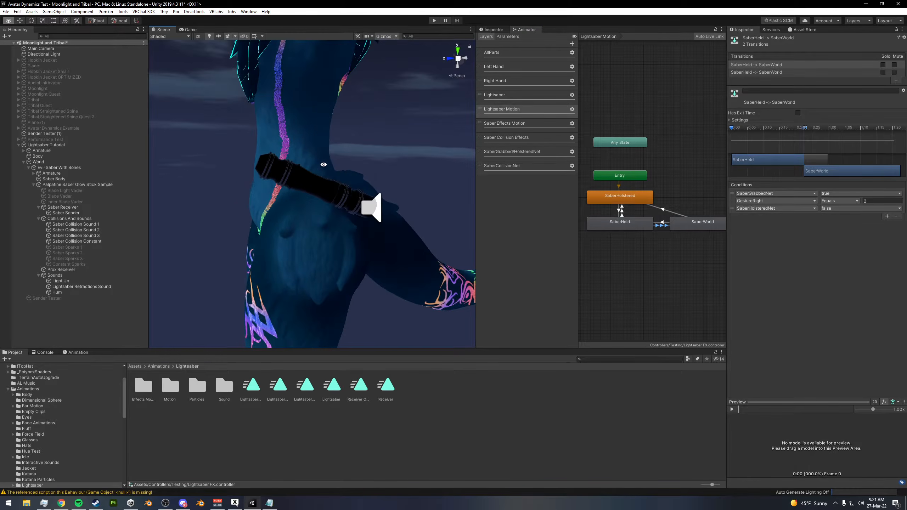
{"action": "left_click_drag", "start_coordinate": [272, 177], "coordinate": [323, 202], "text": "alt"}
{"action": "scroll", "coordinate": [272, 178], "scroll_direction": "down", "scroll_amount": 8}
{"action": "middle_click_drag", "start_coordinate": [168, 88], "coordinate": [207, 109]}
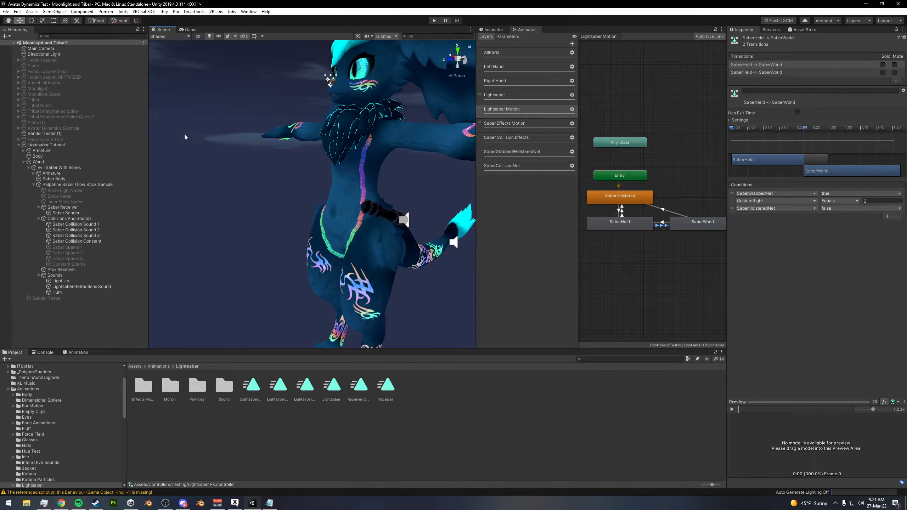
{"action": "left_click_drag", "start_coordinate": [271, 138], "coordinate": [244, 138], "text": "alt"}
{"action": "scroll", "coordinate": [245, 138], "scroll_direction": "up", "scroll_amount": 5}
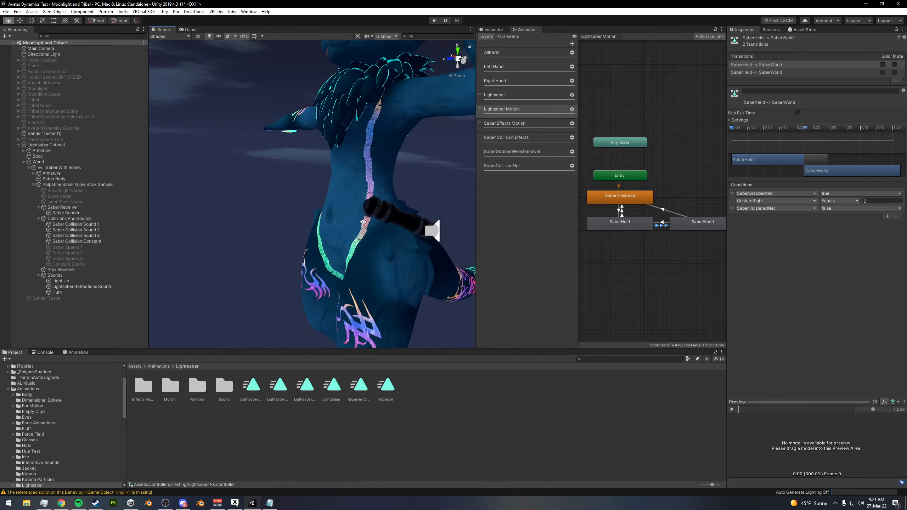
{"action": "left_click_drag", "start_coordinate": [386, 232], "coordinate": [357, 240], "text": "alt"}
{"action": "middle_click_drag", "start_coordinate": [357, 239], "coordinate": [324, 225]}
{"action": "mouse_move", "coordinate": [369, 222]}
{"action": "left_mouse_down", "text": "alt"}
{"action": "mouse_move", "coordinate": [367, 214]}
{"action": "mouse_move", "coordinate": [336, 211]}
{"action": "mouse_move", "coordinate": [352, 229]}
{"action": "left_mouse_up", "text": "alt"}
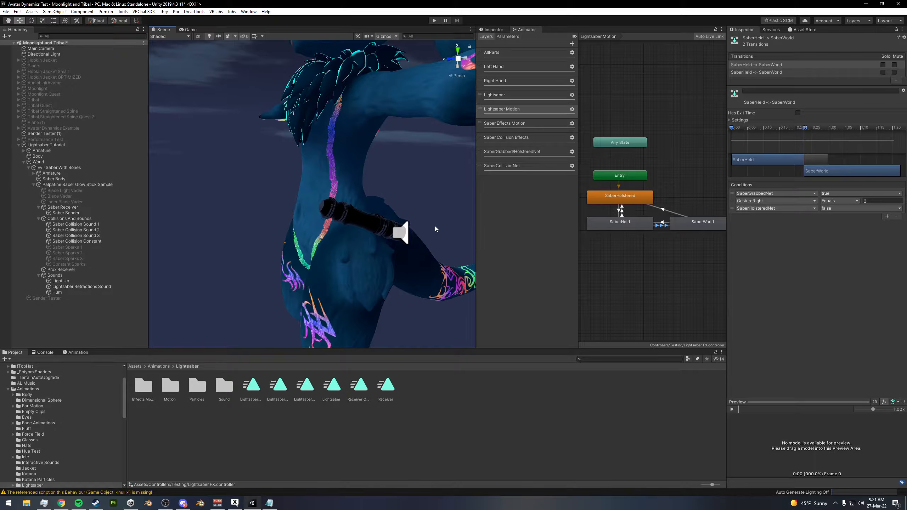
{"action": "left_click_drag", "start_coordinate": [434, 225], "coordinate": [391, 252], "text": "alt"}
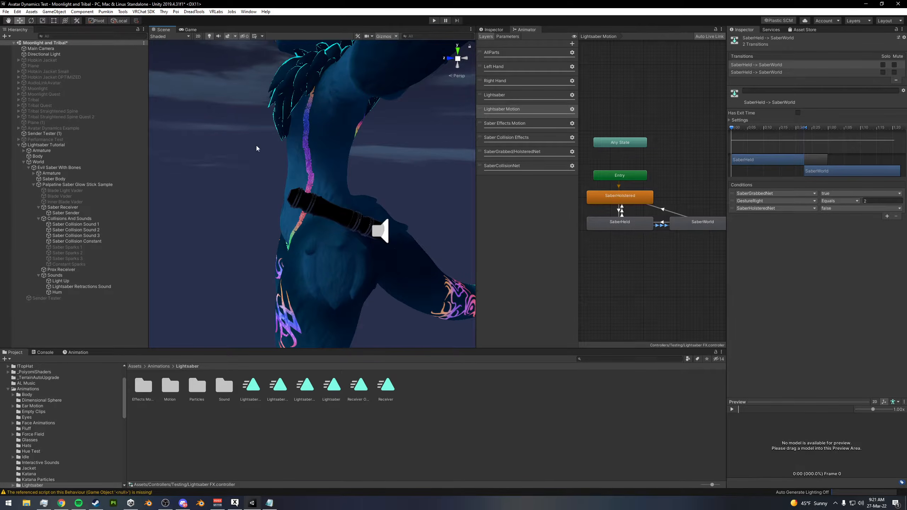
{"action": "left_click_drag", "start_coordinate": [409, 270], "coordinate": [387, 244], "text": "alt"}
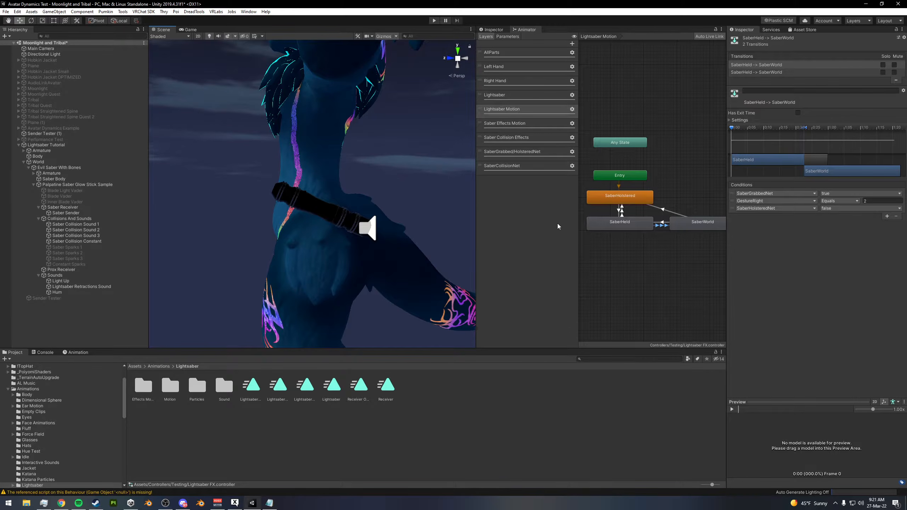
Inspect the SaberHeld and SaberWorld states and locate the SaberWorld motion clip in the project files
{"action": "left_click", "coordinate": [693, 226]}
{"action": "left_click", "coordinate": [620, 199]}
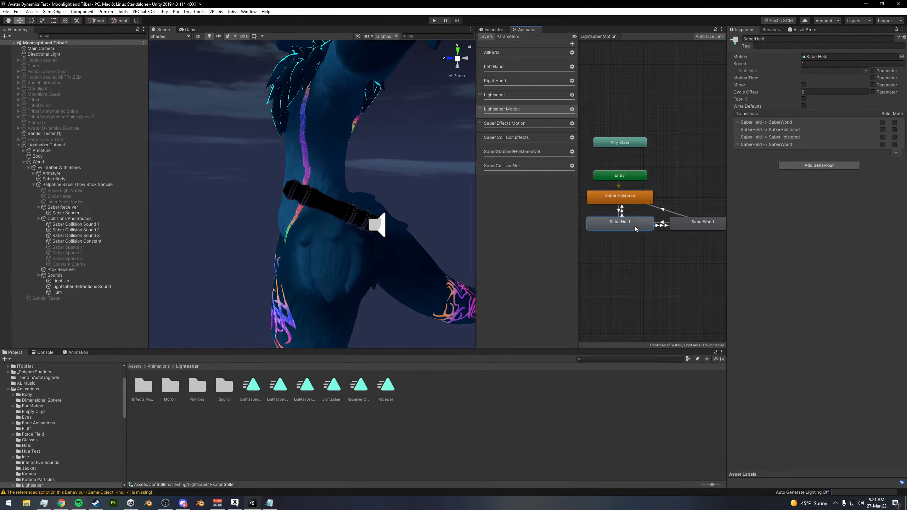
{"action": "left_click", "coordinate": [698, 227]}
{"action": "left_click", "coordinate": [811, 56]}
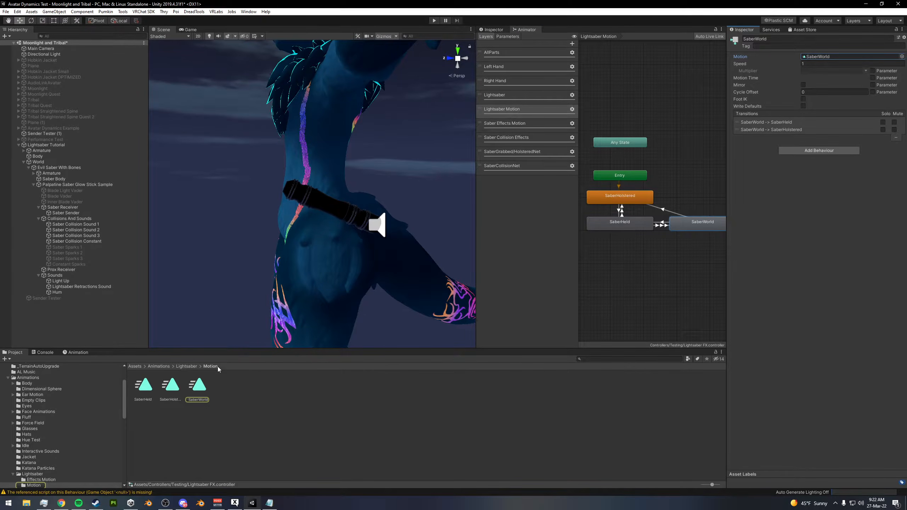
View the SaberHolstered clip's animated properties, widening the property list to read the Parent Constraint names and keyed values
{"action": "left_click", "coordinate": [166, 388]}
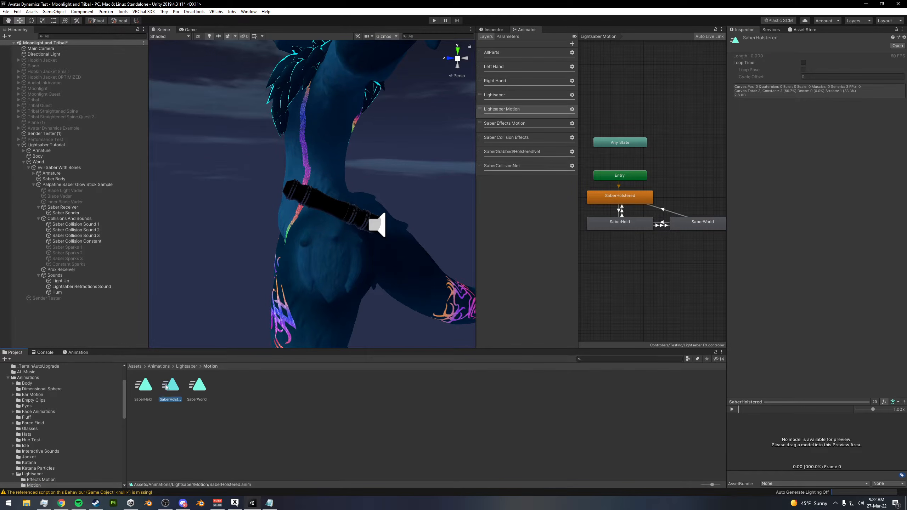
{"action": "left_click", "coordinate": [76, 353]}
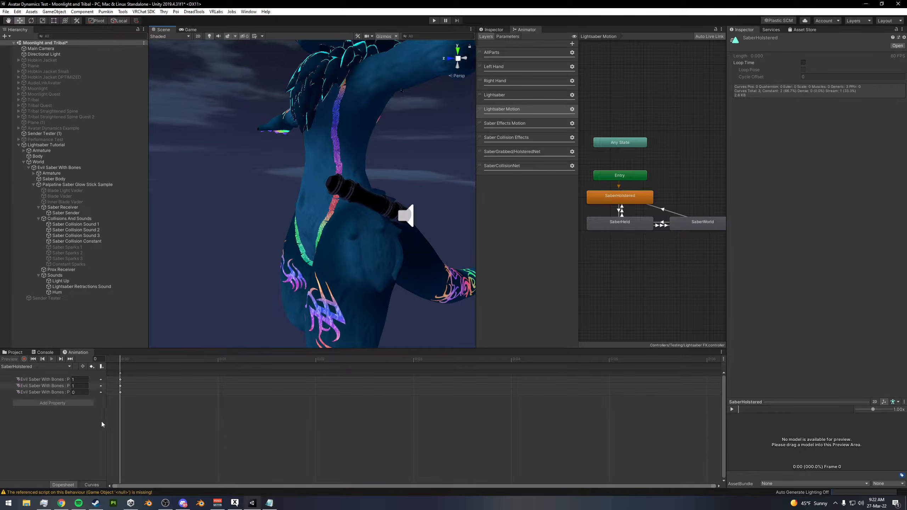
{"action": "left_click_drag", "start_coordinate": [101, 425], "coordinate": [194, 425]}
{"action": "left_click", "coordinate": [79, 380]}
{"action": "left_click", "coordinate": [56, 168]}
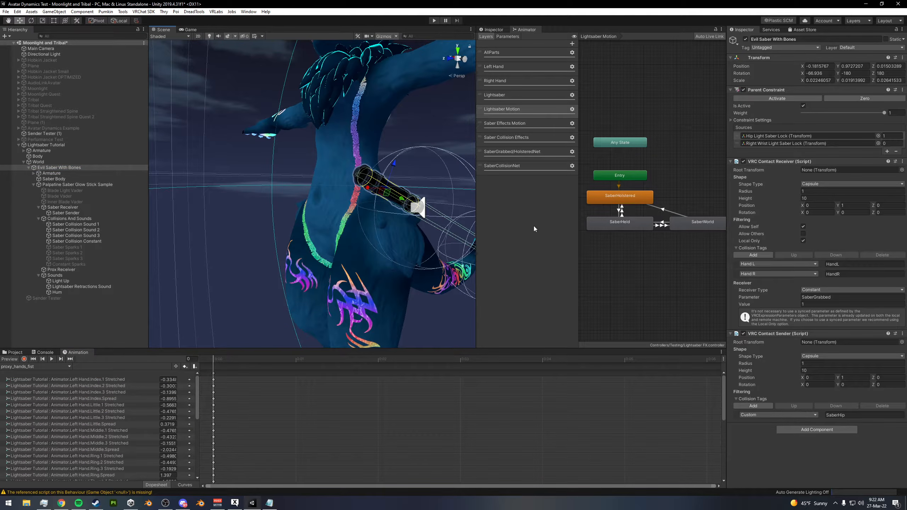
{"action": "left_click", "coordinate": [15, 353]}
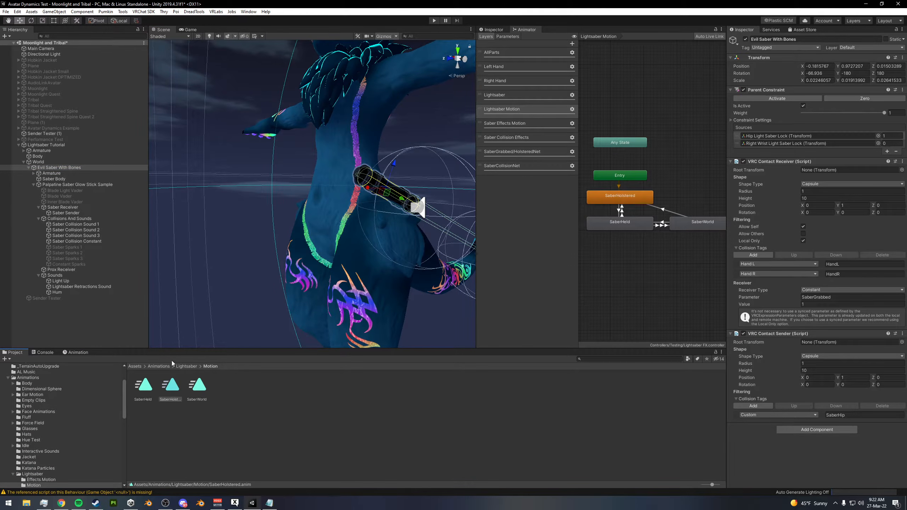
{"action": "left_click", "coordinate": [166, 389]}
{"action": "left_click", "coordinate": [74, 353]}
{"action": "left_click_drag", "start_coordinate": [289, 268], "coordinate": [330, 260], "text": "alt"}
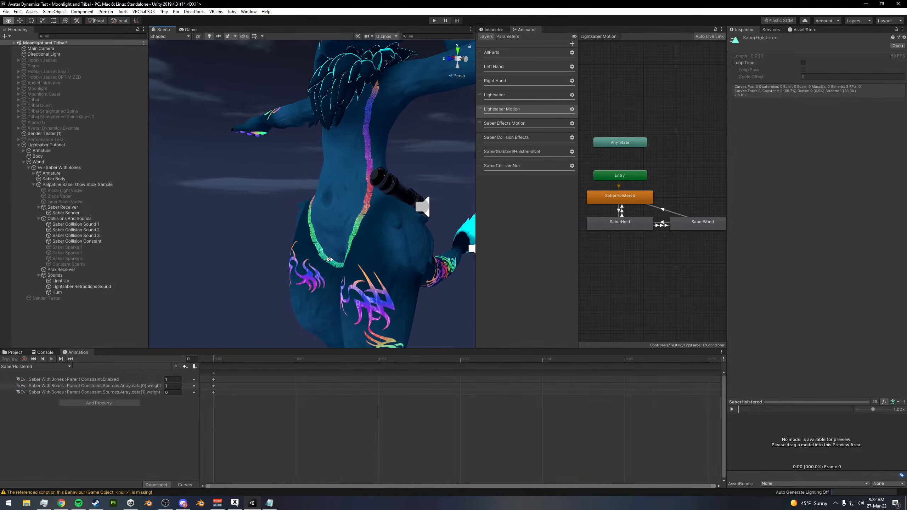
{"action": "left_click_drag", "start_coordinate": [202, 413], "coordinate": [217, 413]}
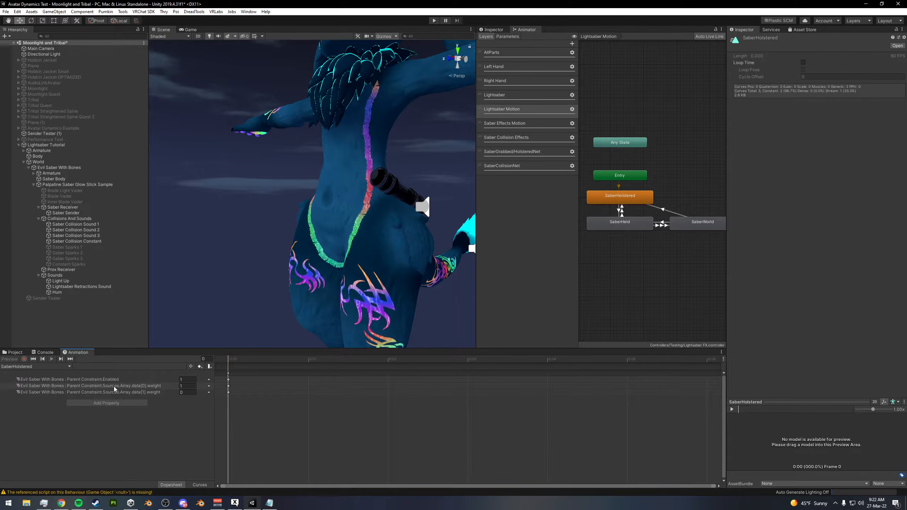
Set the Hip Light Saber Lock source weight to 1 in the Parent Constraint of Evil Saber With Bones
{"action": "left_click", "coordinate": [58, 167]}
{"action": "left_click_drag", "start_coordinate": [390, 215], "coordinate": [347, 237], "text": "alt"}
{"action": "key", "text": "f"}
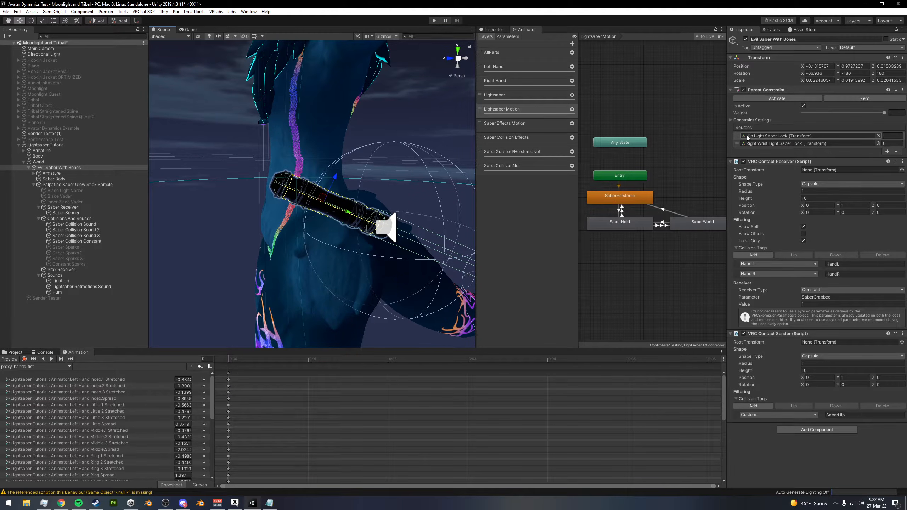
{"action": "left_click", "coordinate": [884, 136]}
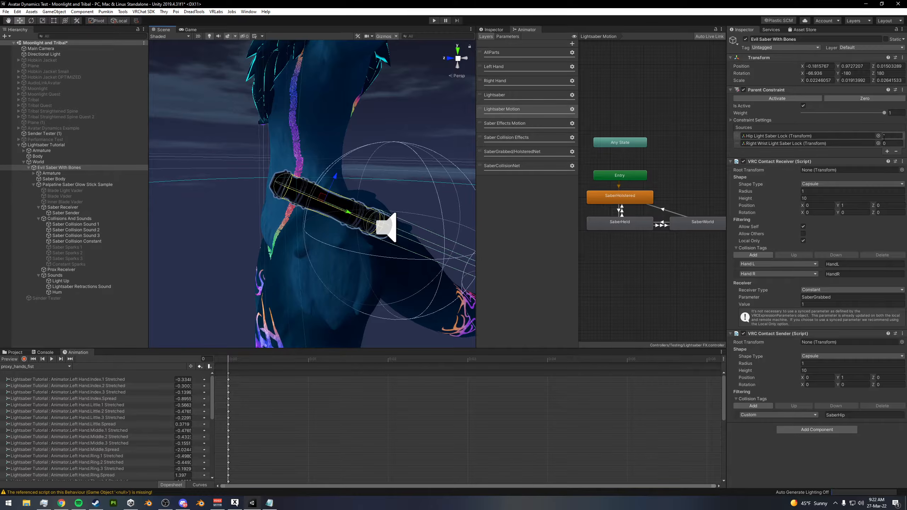
{"action": "type", "text": "1"}
{"action": "key", "text": "Return"}
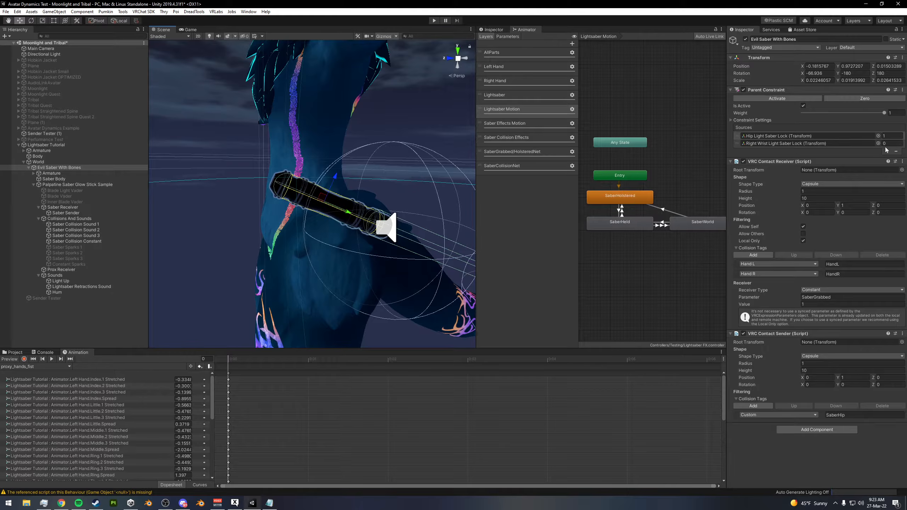
Locate the constraint's Right Wrist Light Saber Lock source in the armature and inspect its transform
{"action": "left_click", "coordinate": [781, 143]}
{"action": "left_click", "coordinate": [98, 252]}
{"action": "left_click_drag", "start_coordinate": [214, 193], "coordinate": [20, 320], "text": "alt"}
{"action": "scroll", "coordinate": [20, 320], "scroll_direction": "down", "scroll_amount": 2}
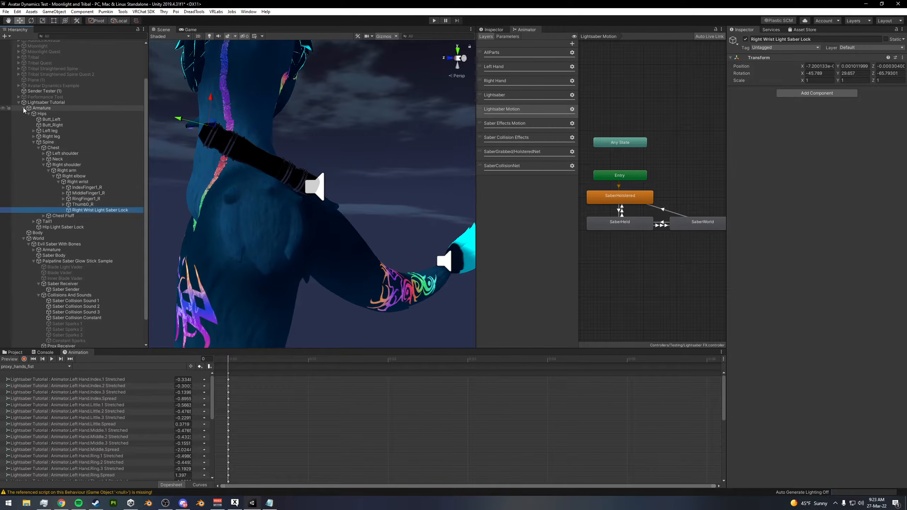
{"action": "left_click", "coordinate": [24, 108]}
Review the Parent Constraint sources of Evil Saber With Bones while examining the hilt from several angles
{"action": "left_click", "coordinate": [58, 167]}
{"action": "left_click_drag", "start_coordinate": [394, 206], "coordinate": [364, 204], "text": "alt"}
{"action": "left_click_drag", "start_coordinate": [349, 239], "coordinate": [383, 238], "text": "alt"}
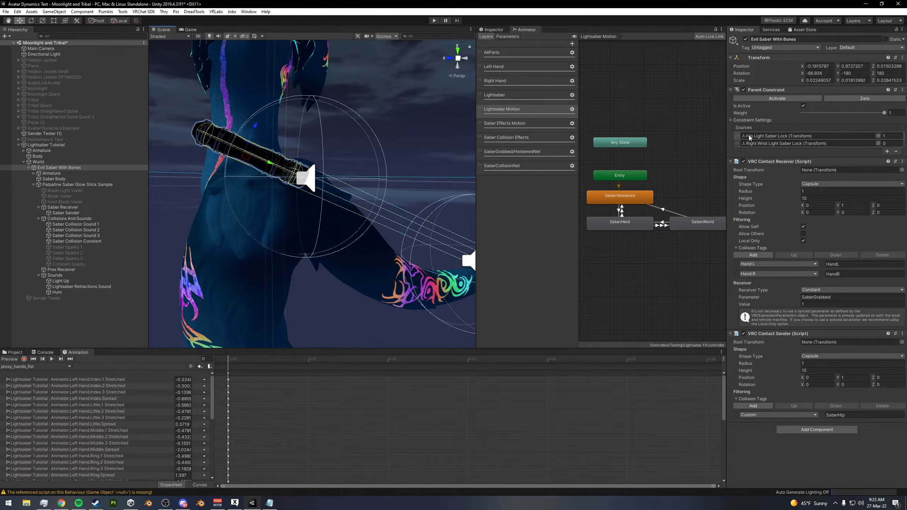
{"action": "right_click_drag", "start_coordinate": [450, 168], "coordinate": [334, 163], "text": "alt"}
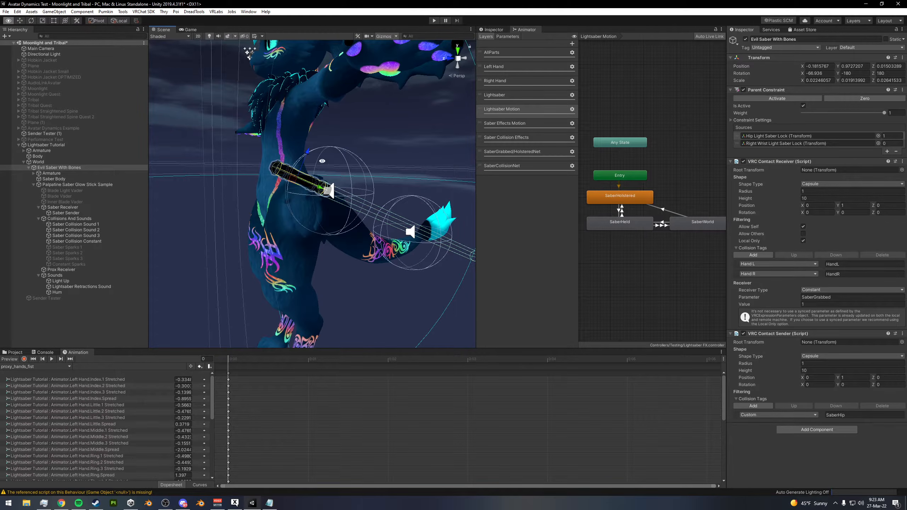
{"action": "left_click_drag", "start_coordinate": [334, 163], "coordinate": [274, 173], "text": "alt"}
{"action": "right_click_drag", "start_coordinate": [275, 173], "coordinate": [380, 182], "text": "alt"}
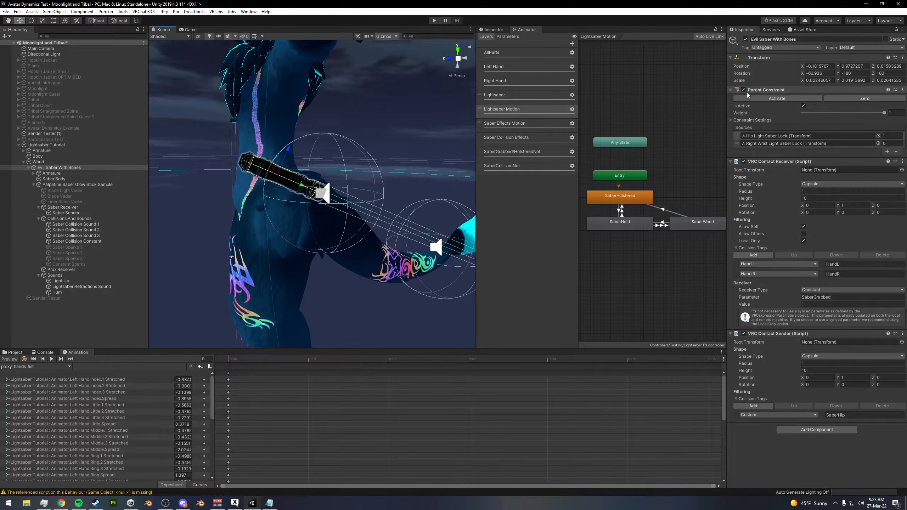
Inspect the World object's Parent Constraint and locate its worldTransform source prefab in the project files
{"action": "left_click", "coordinate": [41, 162]}
{"action": "left_click_drag", "start_coordinate": [302, 203], "coordinate": [311, 206], "text": "alt"}
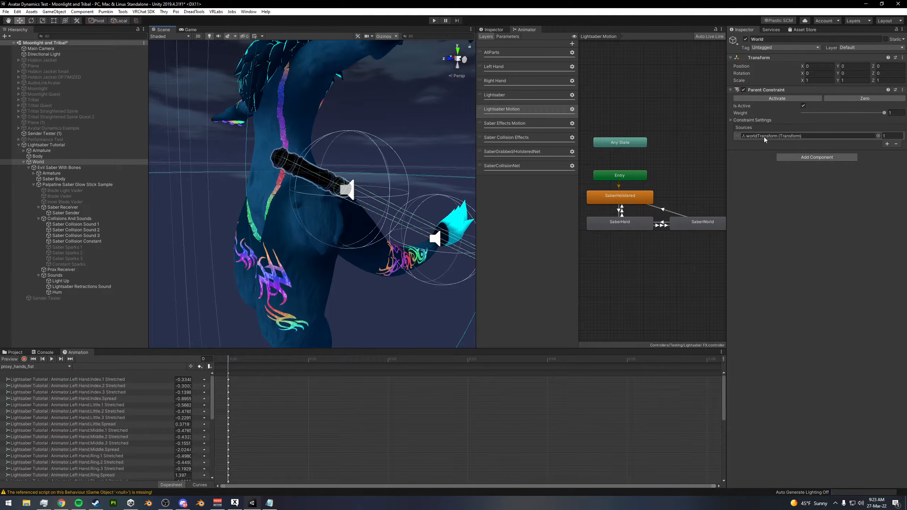
{"action": "left_click", "coordinate": [14, 352]}
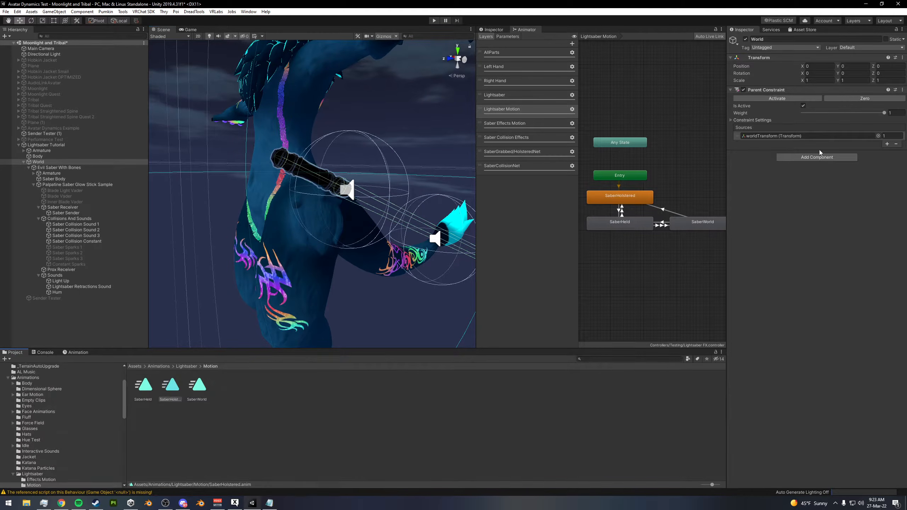
{"action": "left_click", "coordinate": [767, 137]}
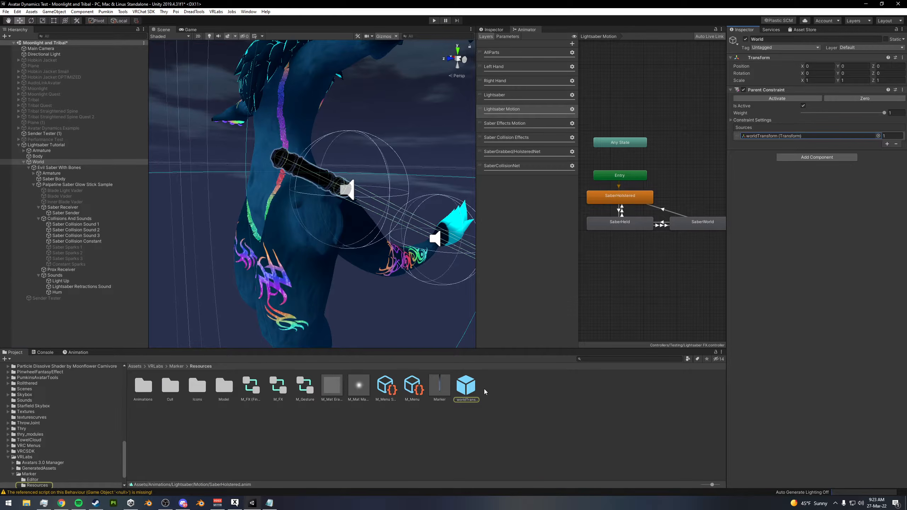
Create an empty object at the scene root and set its position to 0, 0, 0
{"action": "left_click", "coordinate": [84, 324]}
{"action": "right_click", "coordinate": [95, 314]}
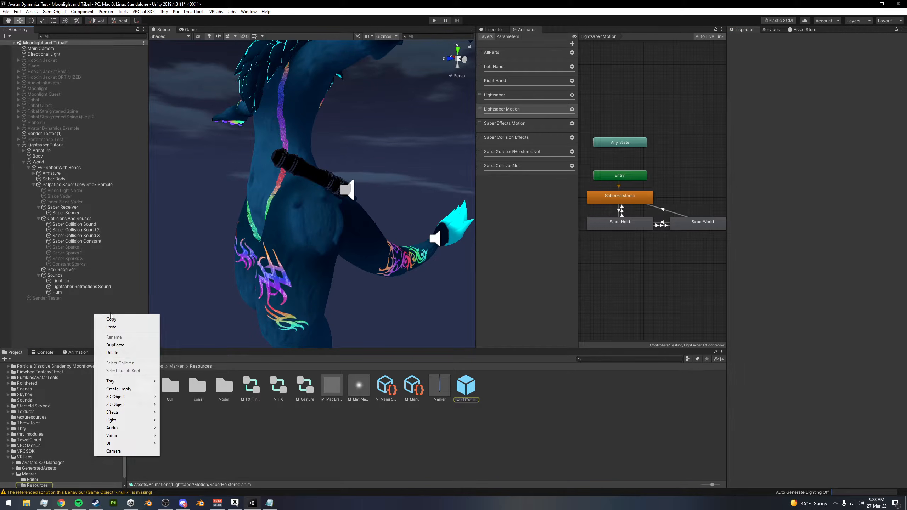
{"action": "left_click", "coordinate": [114, 389]}
{"action": "left_click", "coordinate": [818, 67]}
{"action": "type", "text": "0"}
{"action": "left_click", "coordinate": [854, 66]}
{"action": "type", "text": "0"}
{"action": "left_click", "coordinate": [893, 67]}
{"action": "type", "text": "0"}
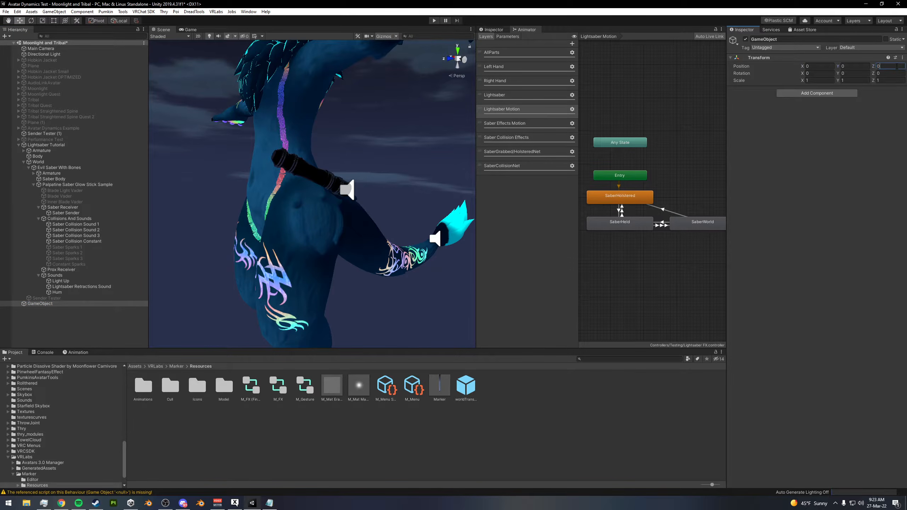
Save the empty GameObject as a prefab in the VRLabs Marker Resources folder
{"action": "left_click_drag", "start_coordinate": [189, 206], "coordinate": [370, 206], "text": "alt"}
{"action": "scroll", "coordinate": [371, 207], "scroll_direction": "down", "scroll_amount": 10}
{"action": "middle_click_drag", "start_coordinate": [371, 281], "coordinate": [400, 222]}
{"action": "left_click_drag", "start_coordinate": [41, 304], "coordinate": [242, 451]}
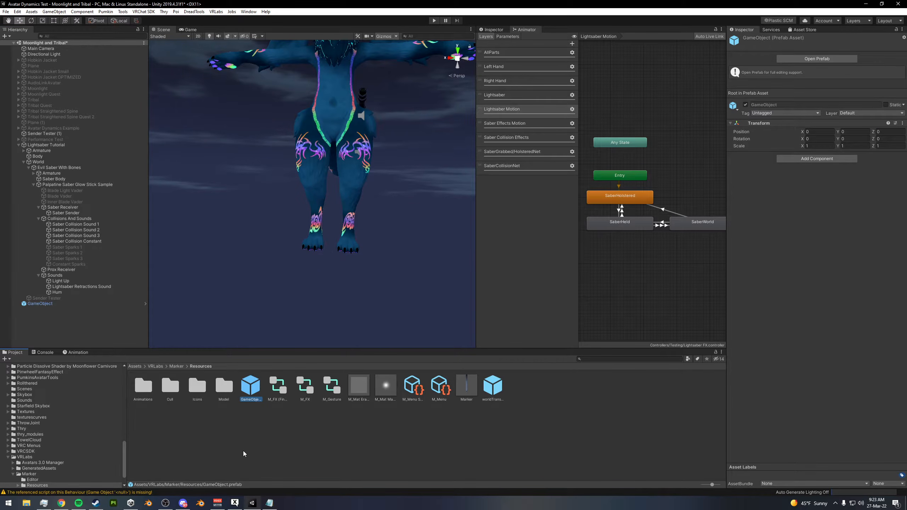
Assign the worldTransform prefab as the source of the World object's Parent Constraint
{"action": "left_click", "coordinate": [497, 393]}
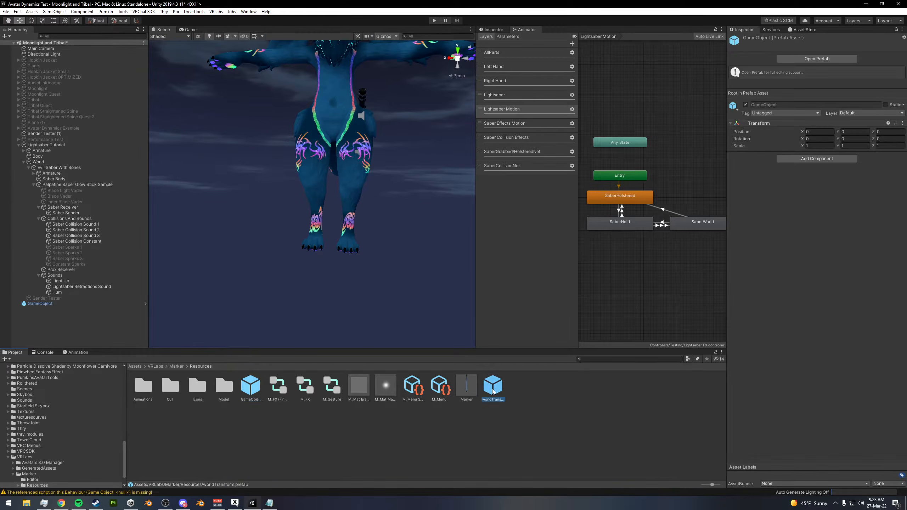
{"action": "left_click", "coordinate": [38, 162]}
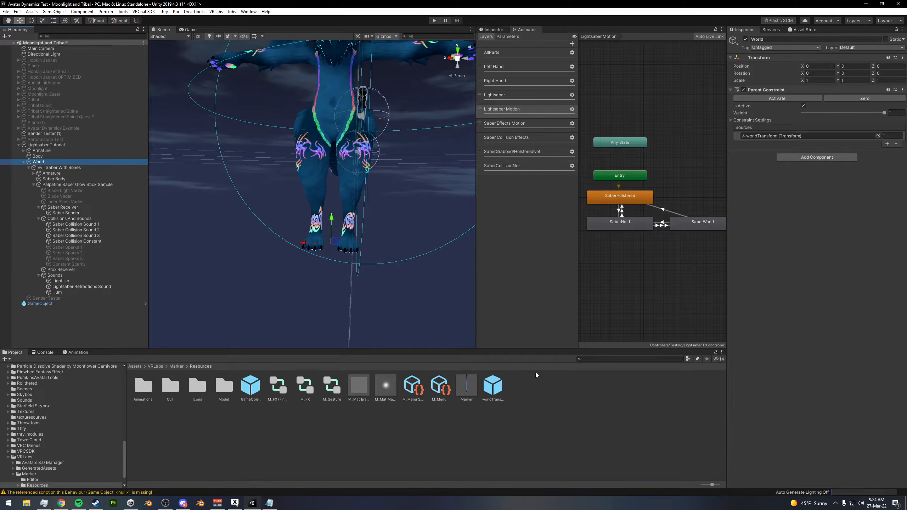
{"action": "left_click_drag", "start_coordinate": [494, 388], "coordinate": [764, 138]}
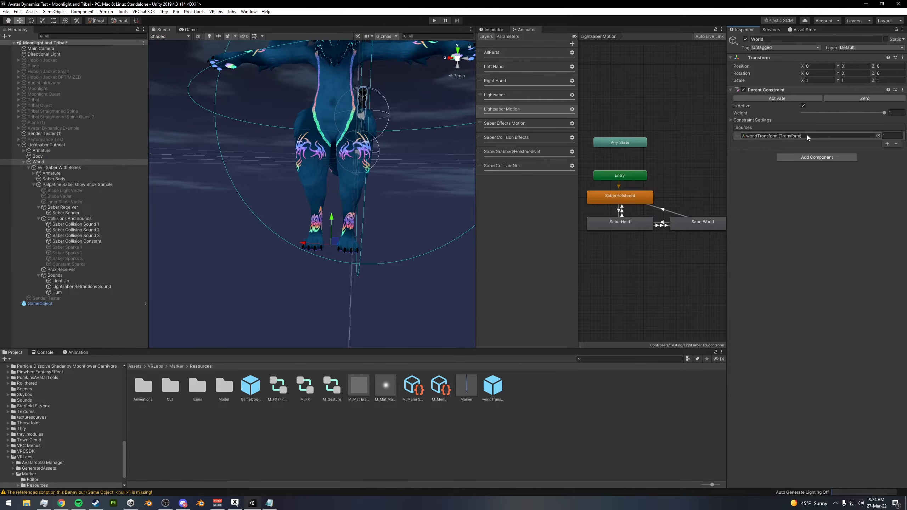
Delete the GameObject prefab asset from the Resources folder and its leftover instance from the scene
{"action": "left_click", "coordinate": [250, 386]}
{"action": "key", "text": "Delete"}
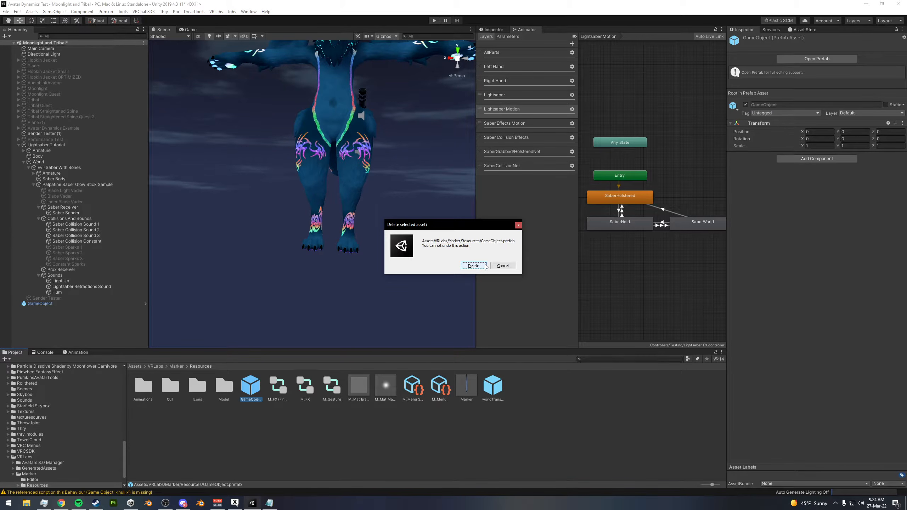
{"action": "left_click", "coordinate": [502, 266]}
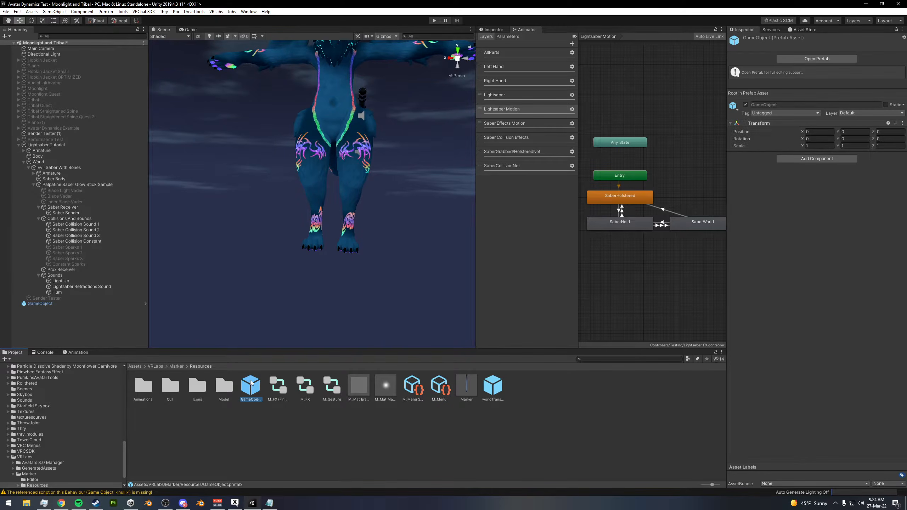
{"action": "key", "text": "Delete"}
{"action": "left_click", "coordinate": [471, 267]}
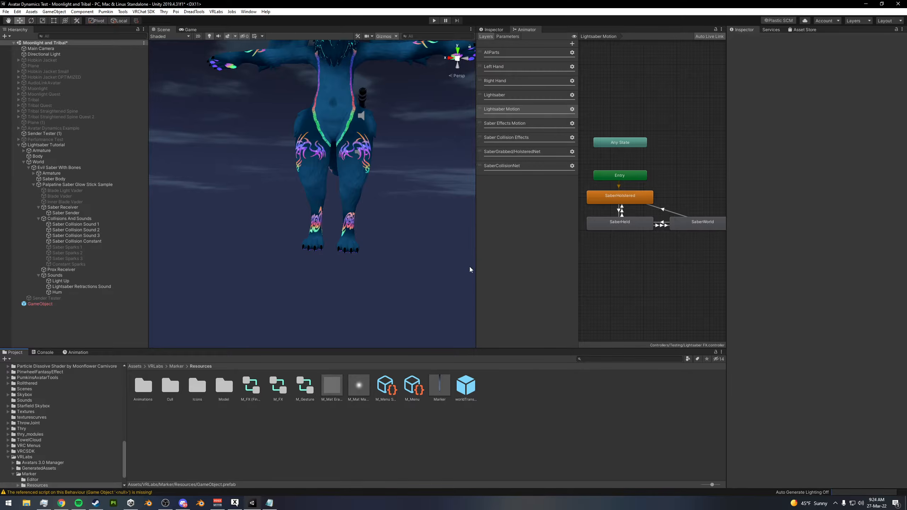
{"action": "left_click", "coordinate": [40, 304]}
{"action": "key", "text": "Delete"}
Compare the Parent Constraint sources of the World object with those of Evil Saber With Bones
{"action": "left_click", "coordinate": [38, 162]}
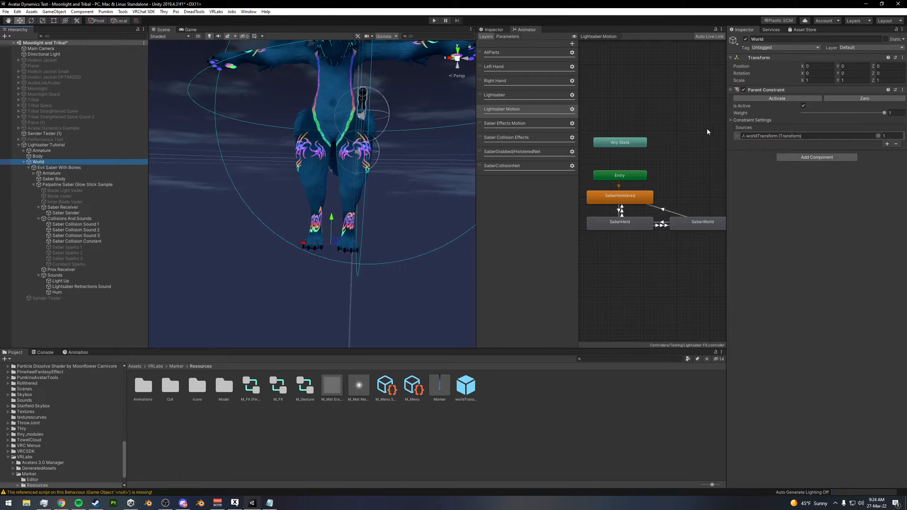
{"action": "left_click_drag", "start_coordinate": [270, 148], "coordinate": [310, 100], "text": "alt"}
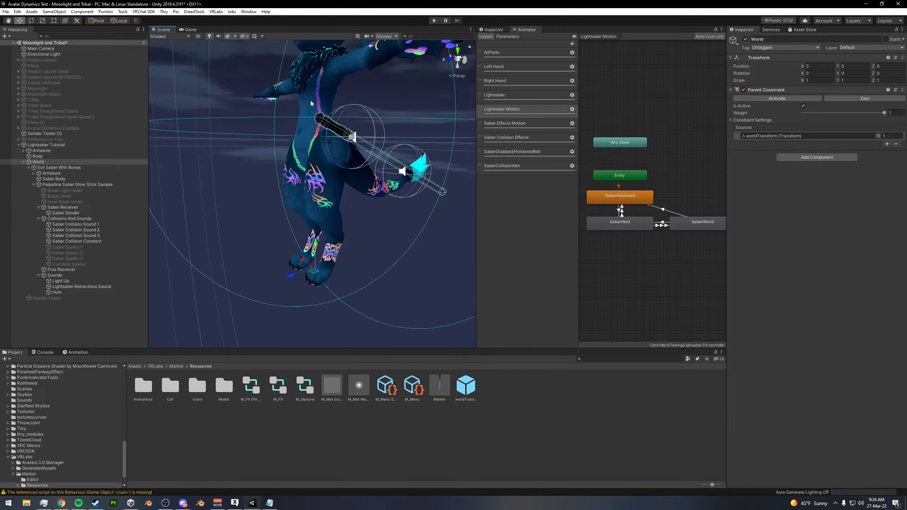
{"action": "left_click", "coordinate": [332, 143]}
{"action": "left_click_drag", "start_coordinate": [458, 239], "coordinate": [436, 239], "text": "alt"}
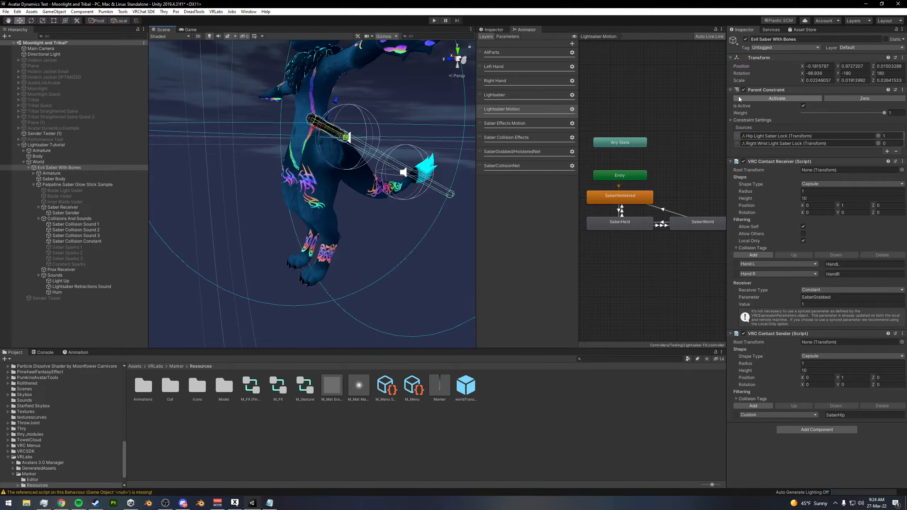
{"action": "left_click", "coordinate": [39, 162]}
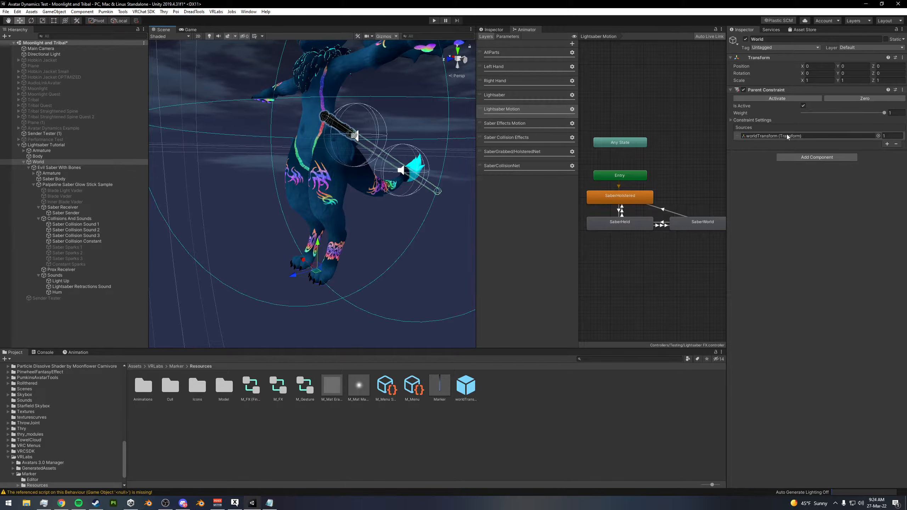
Inspect the SaberWorld state, the SaberHolstered to SaberHeld transition conditions and the SaberHeld state in the Lightsaber Motion layer
{"action": "left_click", "coordinate": [671, 211]}
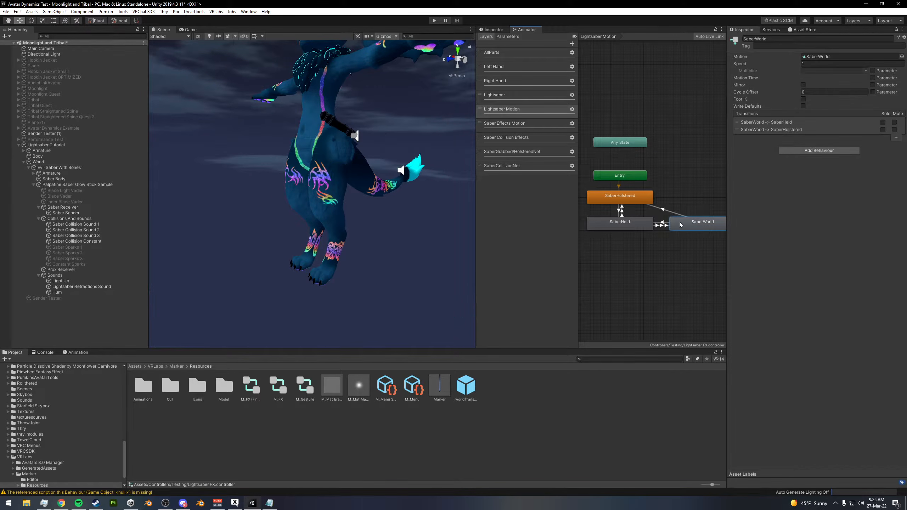
{"action": "left_click", "coordinate": [620, 211]}
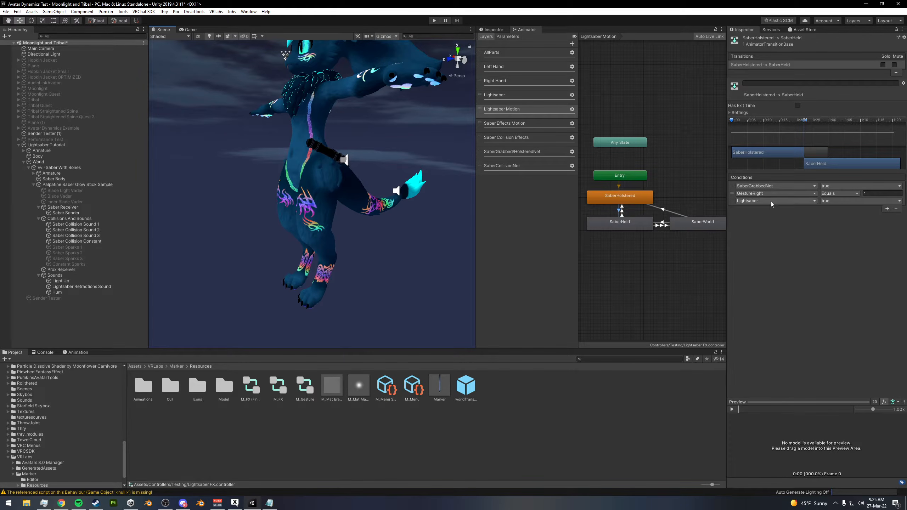
{"action": "left_click", "coordinate": [620, 222]}
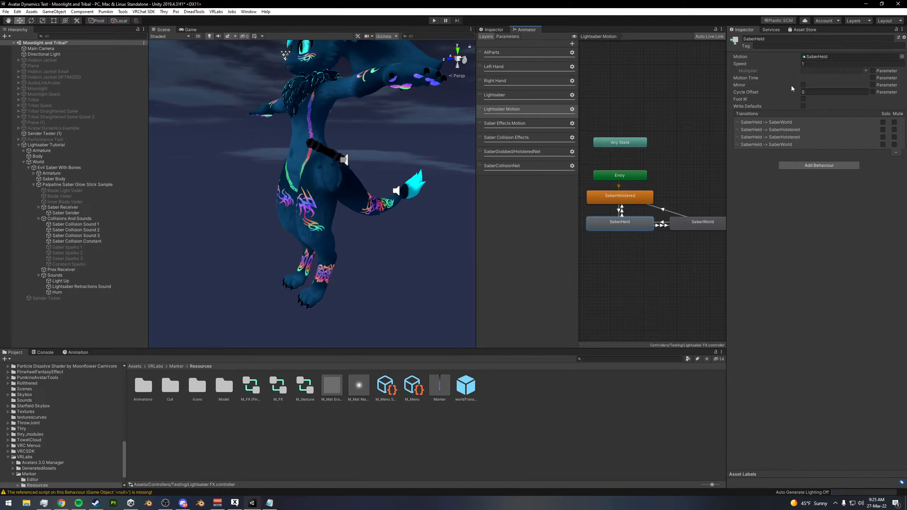
{"action": "left_click_drag", "start_coordinate": [247, 110], "coordinate": [390, 98], "text": "alt"}
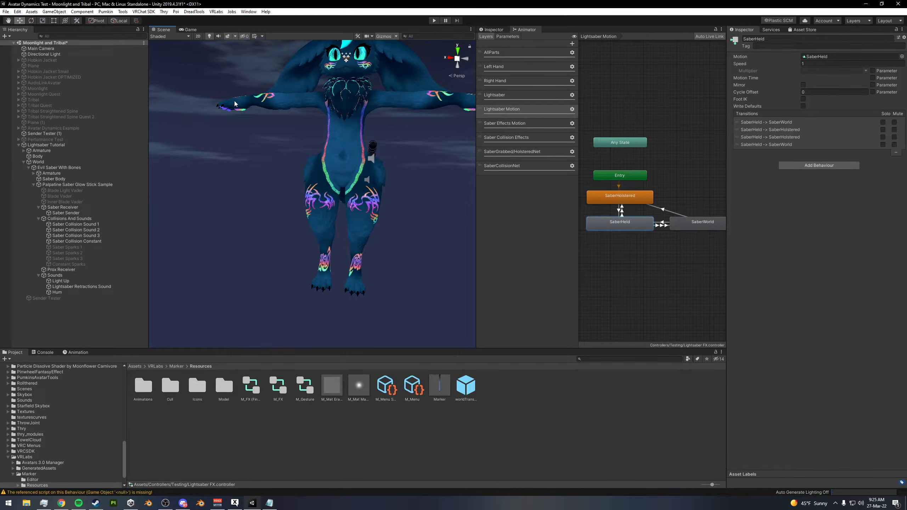
{"action": "left_click_drag", "start_coordinate": [234, 96], "coordinate": [353, 107], "text": "alt"}
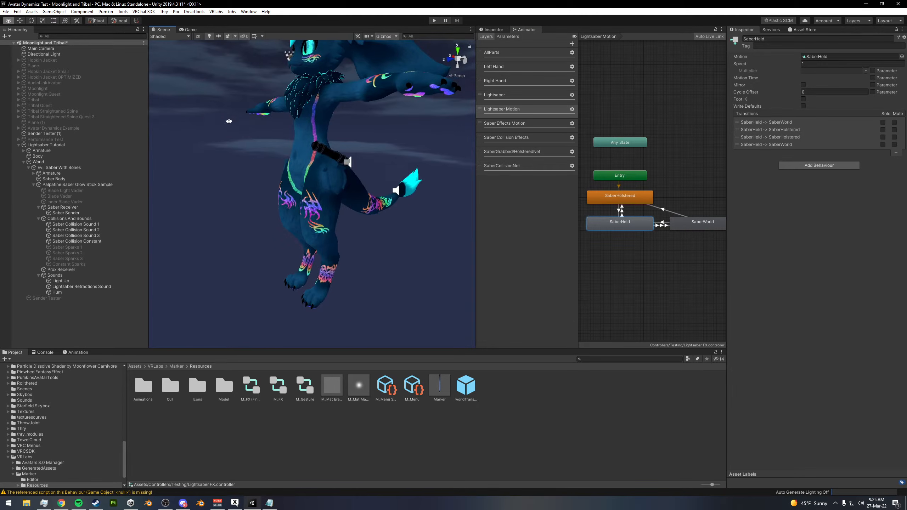
Compare the conditions of the two SaberHeld to SaberWorld transitions
{"action": "left_click", "coordinate": [659, 226]}
{"action": "left_click_drag", "start_coordinate": [307, 193], "coordinate": [618, 209], "text": "alt"}
{"action": "left_click", "coordinate": [768, 73]}
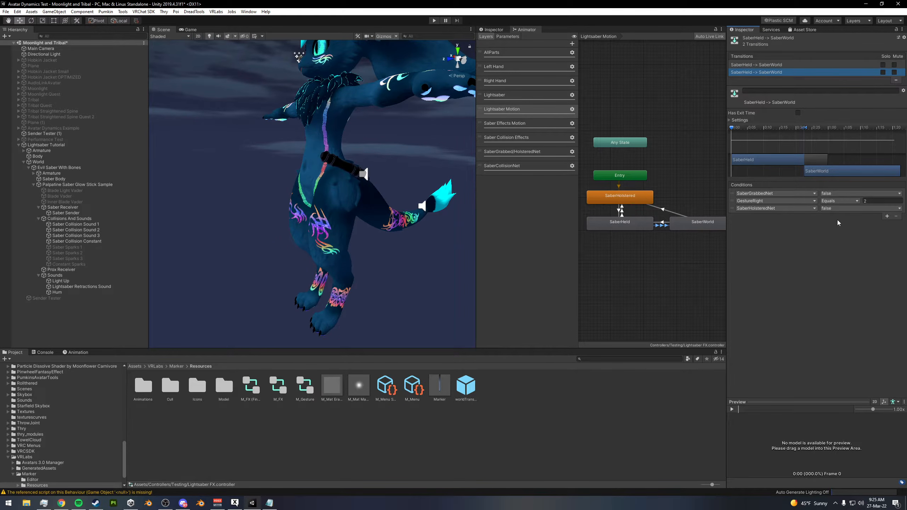
{"action": "left_click_drag", "start_coordinate": [373, 199], "coordinate": [394, 199], "text": "alt"}
{"action": "left_click", "coordinate": [755, 67]}
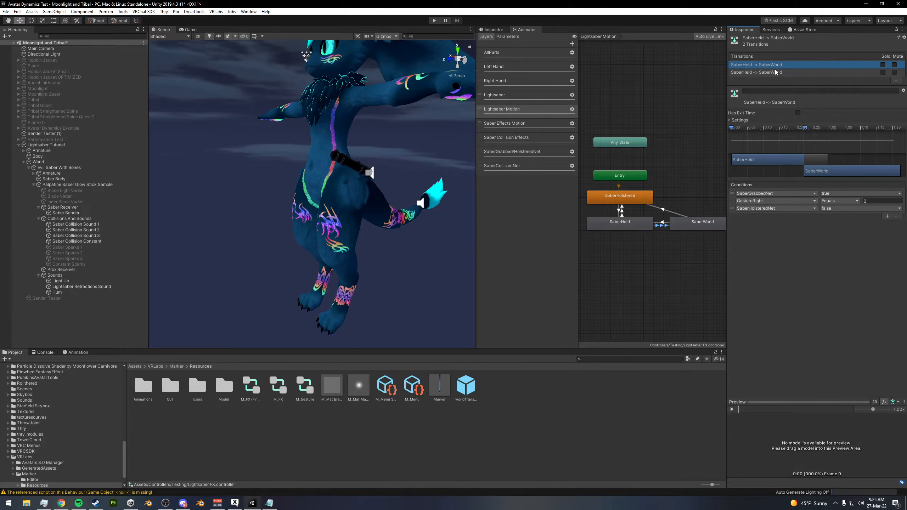
{"action": "left_click", "coordinate": [773, 73]}
{"action": "left_click", "coordinate": [770, 66]}
{"action": "left_click", "coordinate": [771, 72]}
{"action": "left_click", "coordinate": [770, 66]}
{"action": "left_click", "coordinate": [772, 74]}
{"action": "left_click", "coordinate": [768, 65]}
{"action": "left_click", "coordinate": [770, 72]}
{"action": "left_click", "coordinate": [769, 65]}
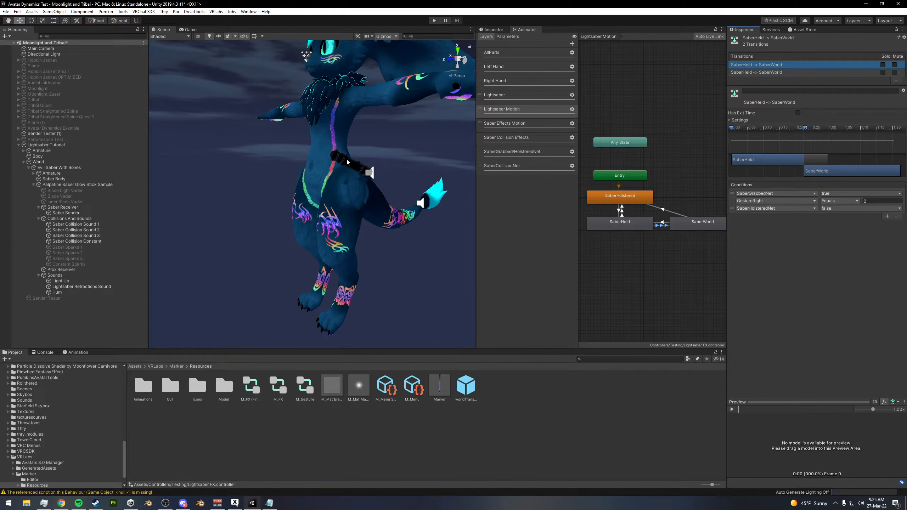
View the holstered saber up close and recheck the SaberGrabbedNet and GestureRight conditions on both SaberHeld to SaberWorld transitions
{"action": "left_click_drag", "start_coordinate": [373, 199], "coordinate": [328, 181], "text": "alt"}
{"action": "right_click_drag", "start_coordinate": [328, 180], "coordinate": [373, 185], "text": "alt"}
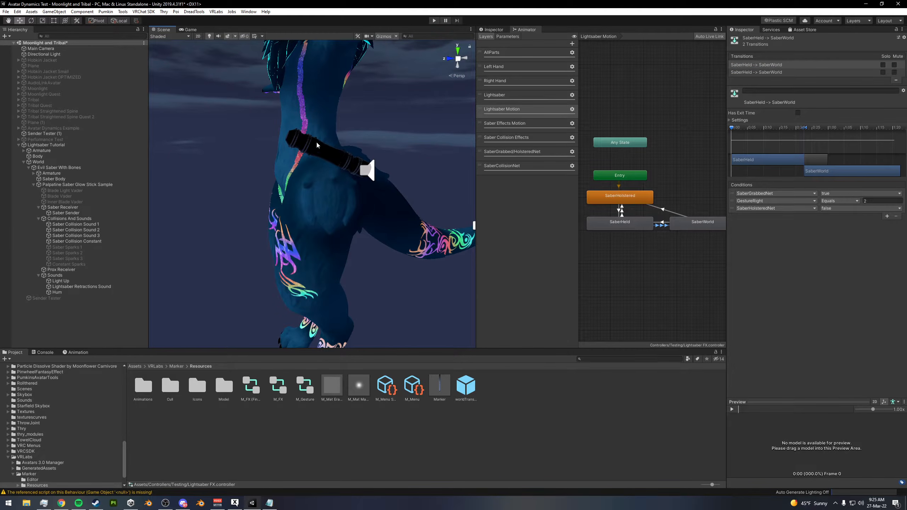
{"action": "left_click_drag", "start_coordinate": [319, 165], "coordinate": [353, 165], "text": "alt"}
{"action": "scroll", "coordinate": [353, 166], "scroll_direction": "down", "scroll_amount": 2}
{"action": "left_click", "coordinate": [733, 194]}
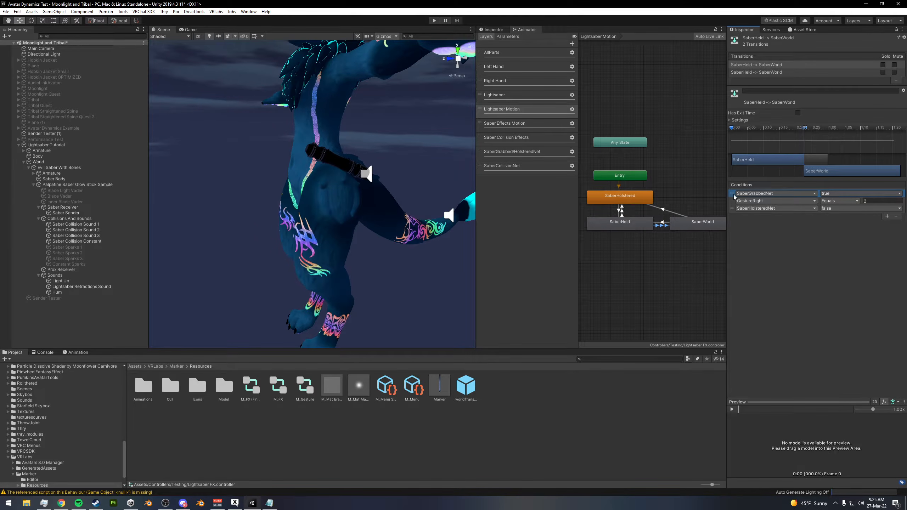
{"action": "left_click", "coordinate": [764, 65]}
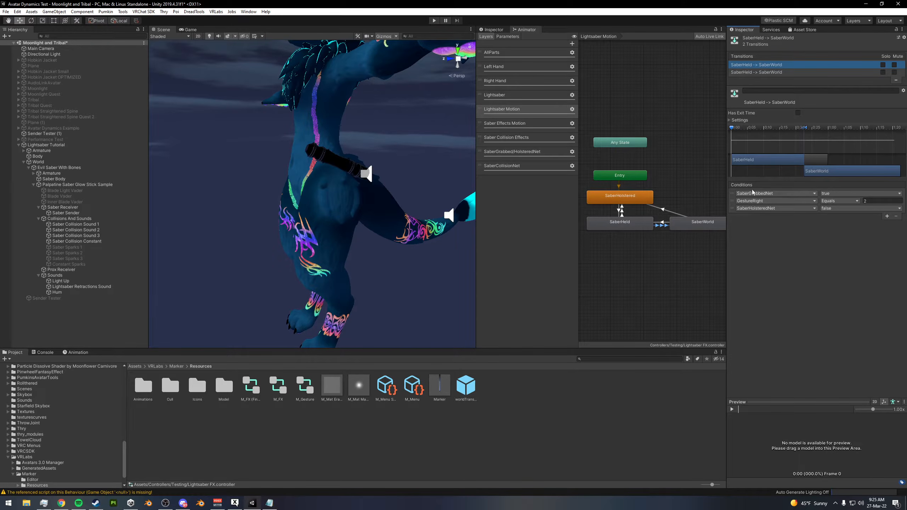
{"action": "left_click", "coordinate": [772, 73]}
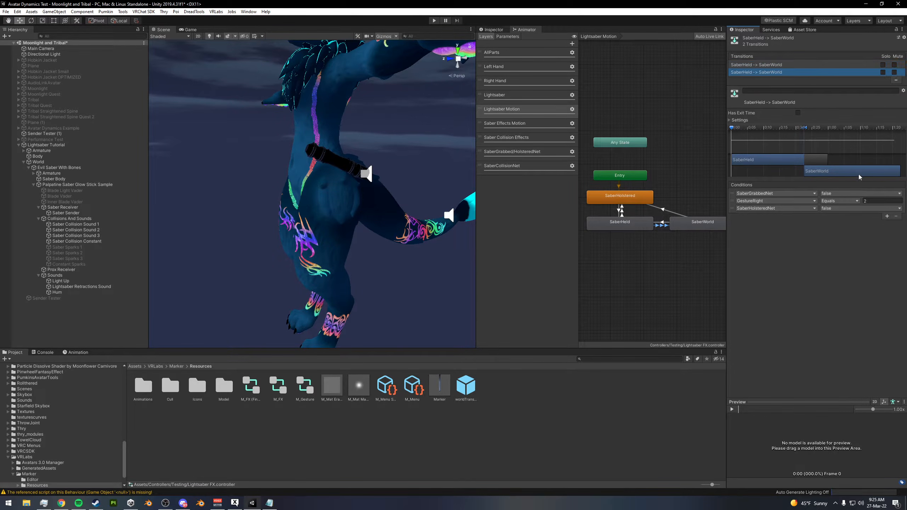
{"action": "left_click", "coordinate": [866, 201]}
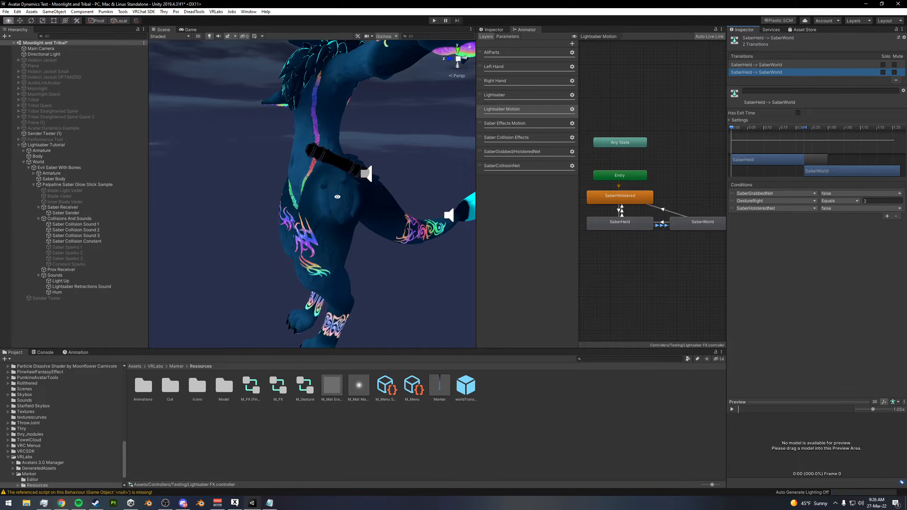
Review the conditions of both SaberHeld to SaberHolstered transitions
{"action": "left_click", "coordinate": [622, 214]}
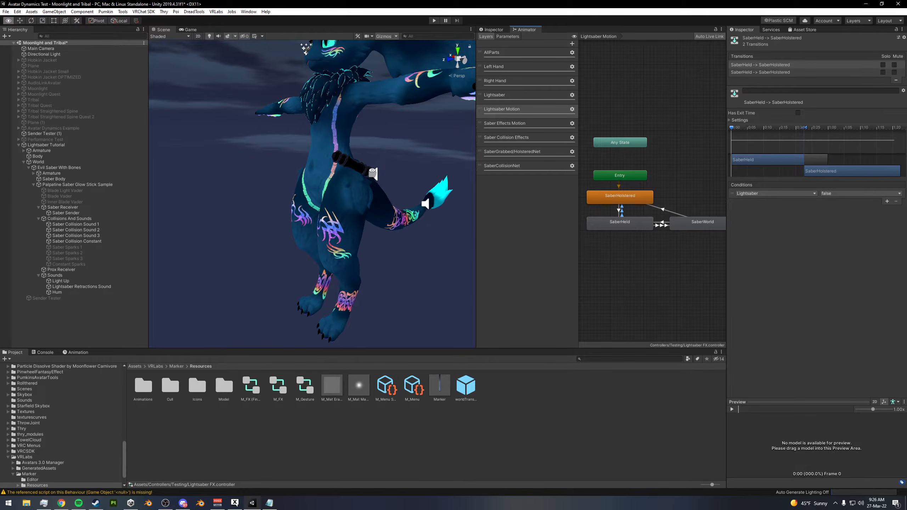
{"action": "left_click", "coordinate": [779, 72]}
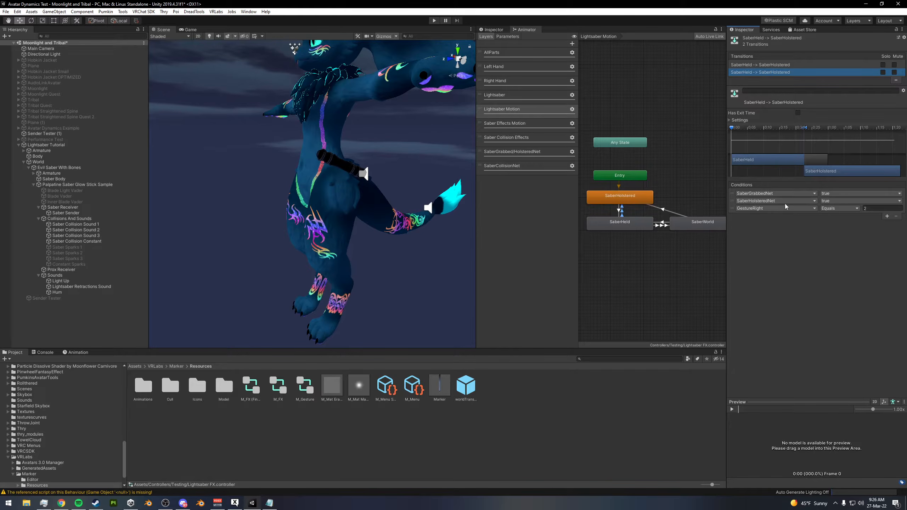
{"action": "scroll", "coordinate": [349, 120], "scroll_direction": "up", "scroll_amount": 3}
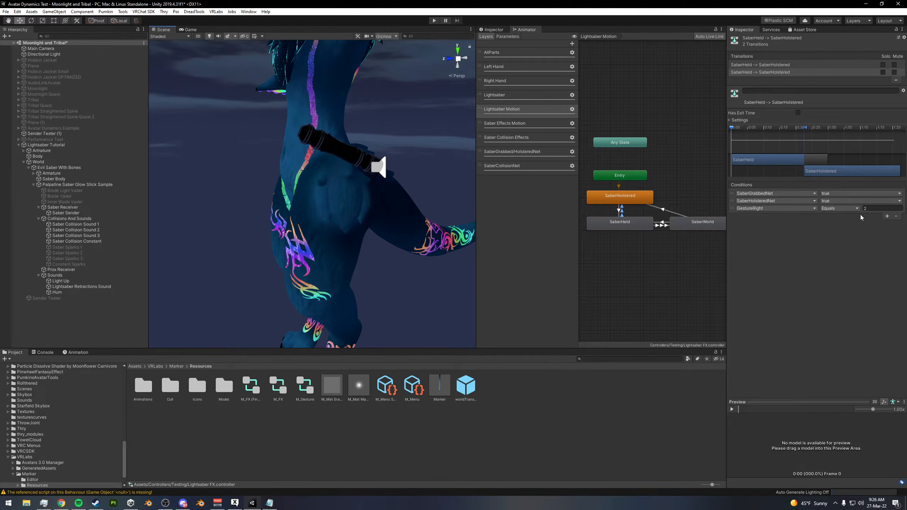
{"action": "left_click_drag", "start_coordinate": [332, 174], "coordinate": [363, 180], "text": "alt"}
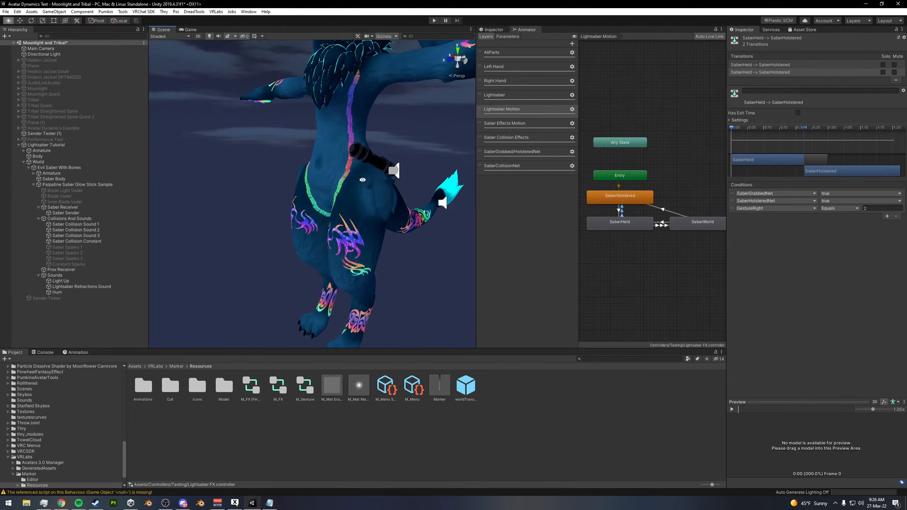
{"action": "left_click_drag", "start_coordinate": [590, 186], "coordinate": [696, 244]}
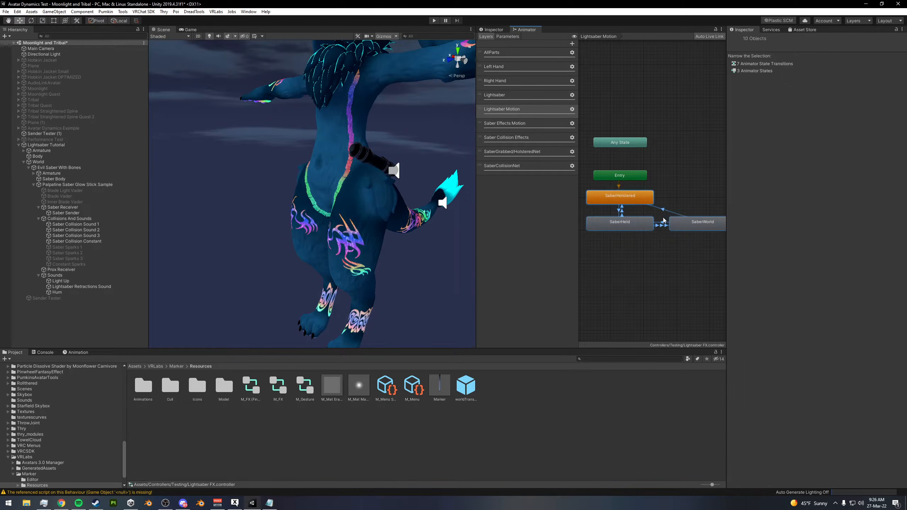
{"action": "left_click_drag", "start_coordinate": [602, 186], "coordinate": [695, 237]}
{"action": "left_click", "coordinate": [696, 200]}
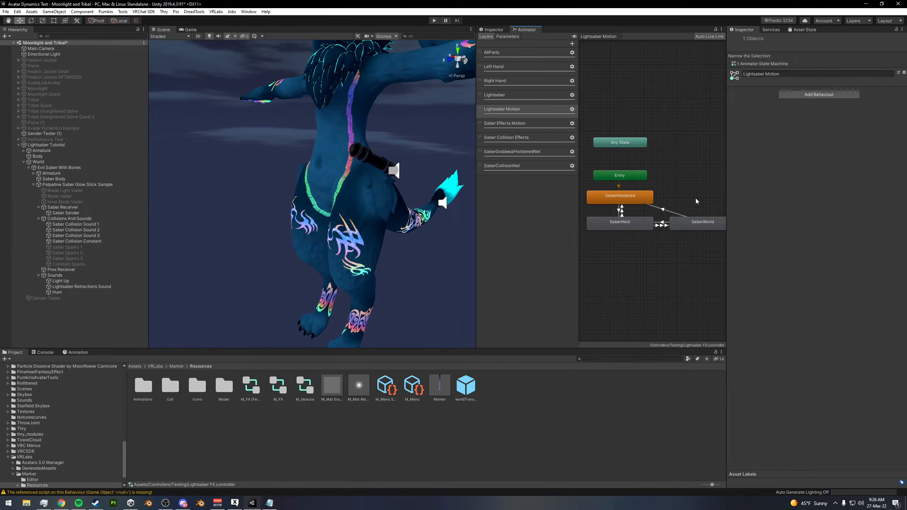
{"action": "left_click_drag", "start_coordinate": [348, 177], "coordinate": [371, 182], "text": "alt"}
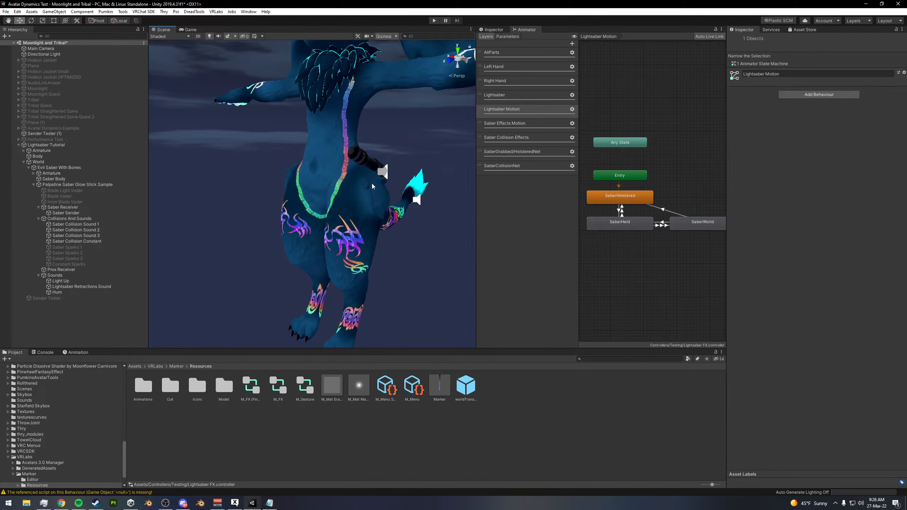
{"action": "left_click_drag", "start_coordinate": [347, 157], "coordinate": [334, 230], "text": "alt"}
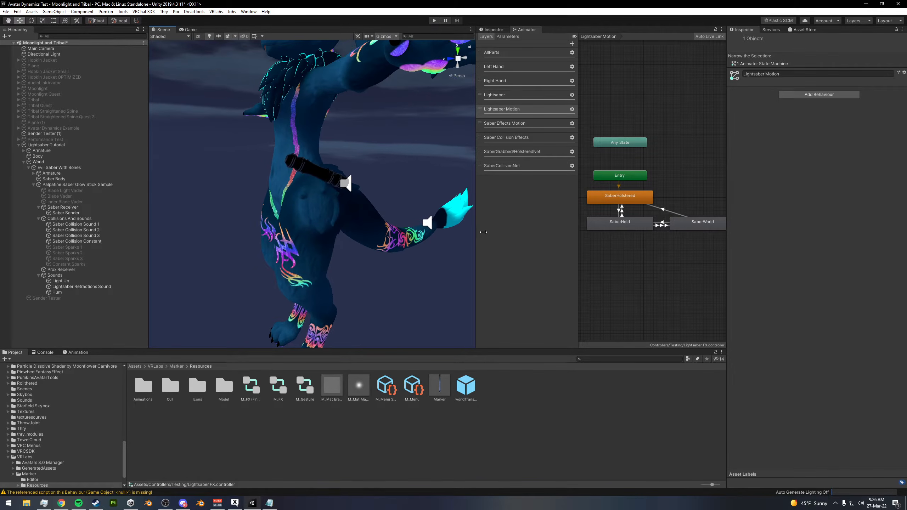
{"action": "left_click_drag", "start_coordinate": [601, 184], "coordinate": [700, 242]}
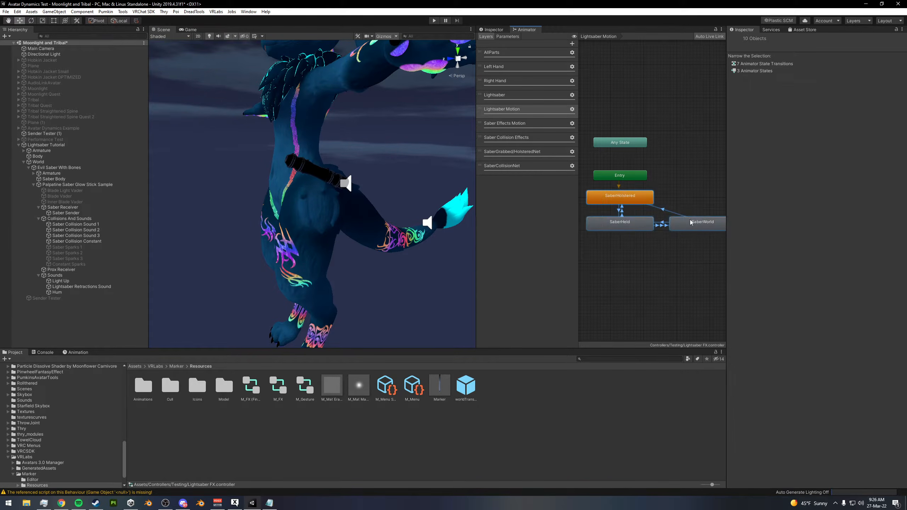
{"action": "left_click", "coordinate": [606, 206]}
{"action": "left_click_drag", "start_coordinate": [612, 191], "coordinate": [699, 239]}
{"action": "left_click", "coordinate": [668, 195]}
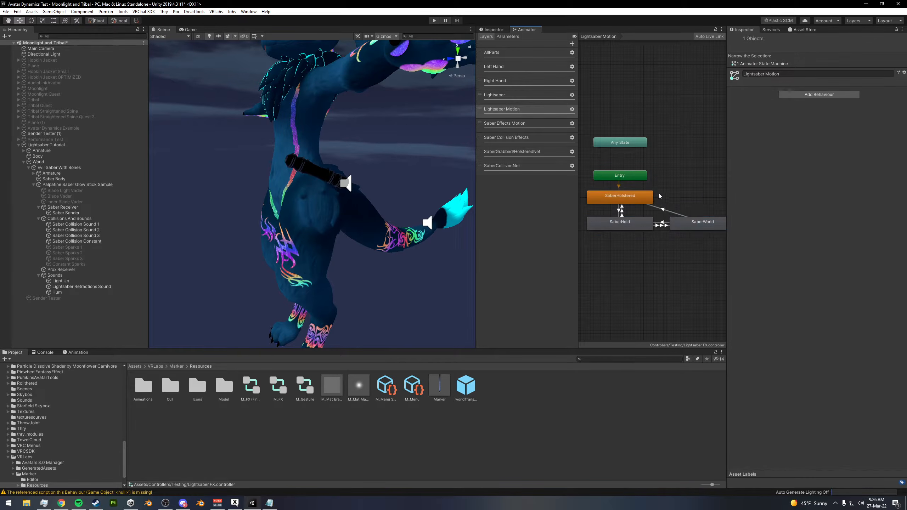
{"action": "left_click_drag", "start_coordinate": [607, 186], "coordinate": [692, 237]}
{"action": "left_click", "coordinate": [683, 193]}
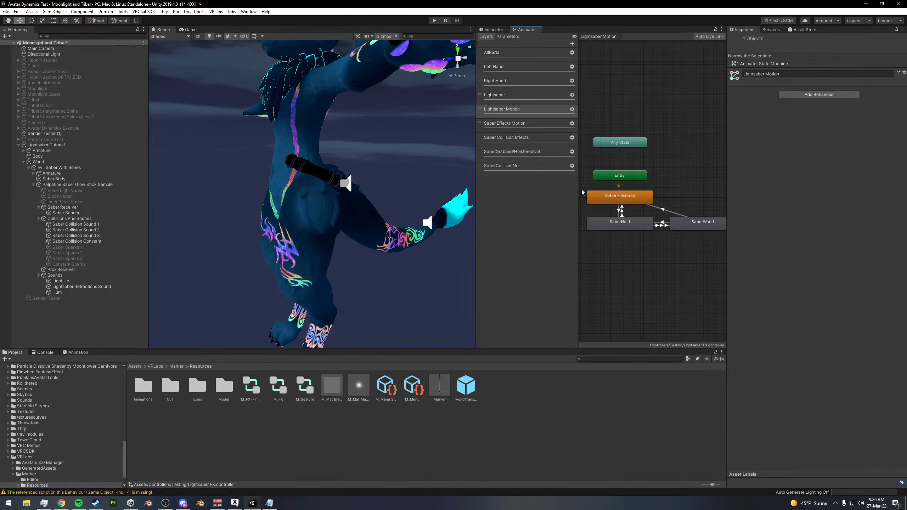
{"action": "middle_click_drag", "start_coordinate": [639, 205], "coordinate": [665, 214]}
{"action": "left_click_drag", "start_coordinate": [587, 186], "coordinate": [707, 247]}
{"action": "left_click", "coordinate": [687, 205]}
{"action": "left_click_drag", "start_coordinate": [599, 187], "coordinate": [693, 244]}
{"action": "left_click", "coordinate": [688, 200]}
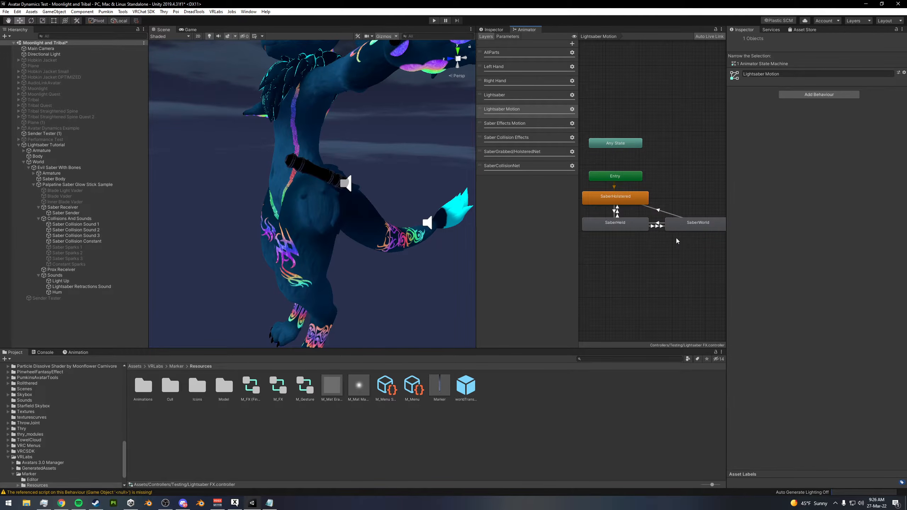
Examine the SaberWorld state and its outgoing transitions in the Lightsaber Motion layer
{"action": "left_click_drag", "start_coordinate": [663, 197], "coordinate": [711, 285]}
{"action": "left_click", "coordinate": [688, 182]}
{"action": "left_click", "coordinate": [700, 228]}
{"action": "left_click", "coordinate": [689, 206]}
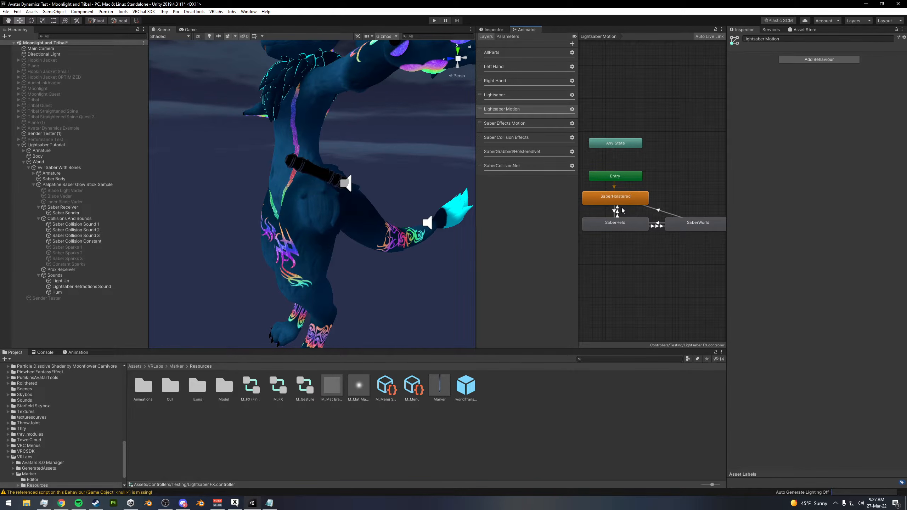
{"action": "left_click_drag", "start_coordinate": [663, 193], "coordinate": [713, 257]}
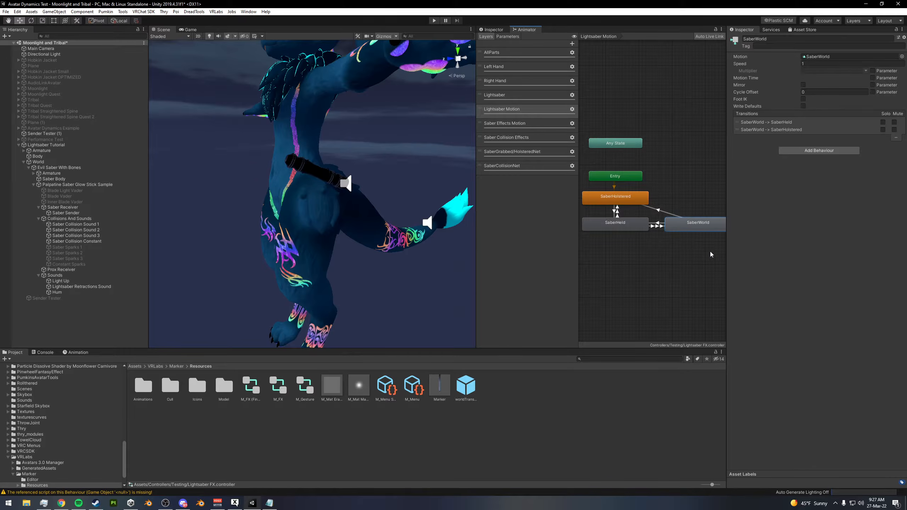
{"action": "left_click", "coordinate": [671, 208]}
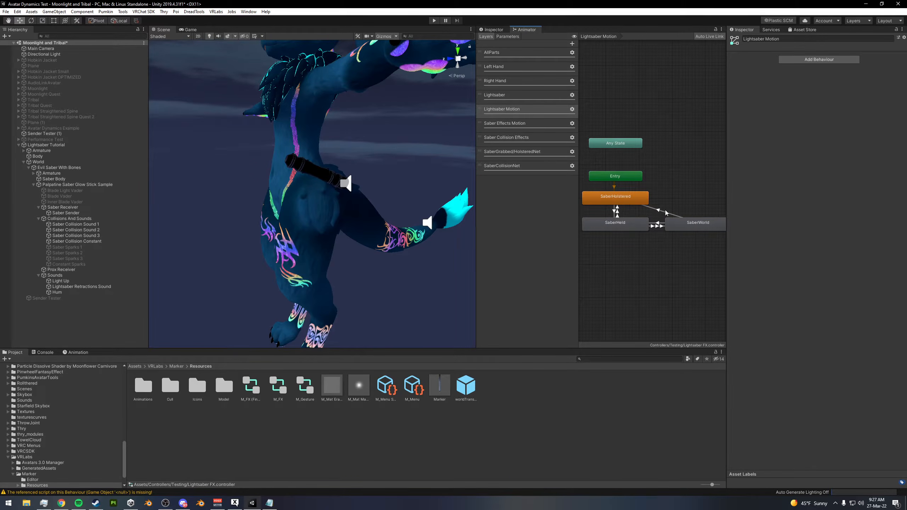
{"action": "left_click", "coordinate": [697, 224]}
{"action": "left_click", "coordinate": [681, 199]}
{"action": "middle_click_drag", "start_coordinate": [578, 209], "coordinate": [629, 202]}
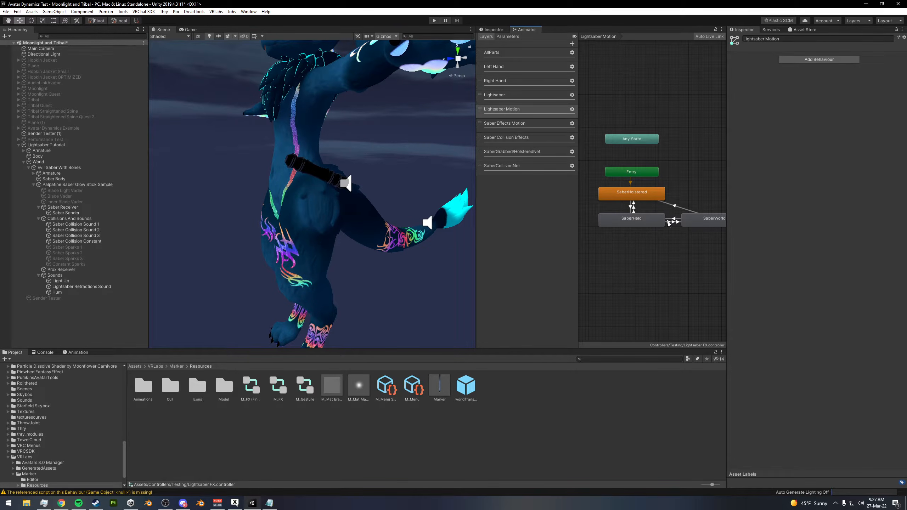
Inspect the Effects Motion state in the Saber Effects Motion layer and bring up the animator's parameter list
{"action": "left_click", "coordinate": [512, 124]}
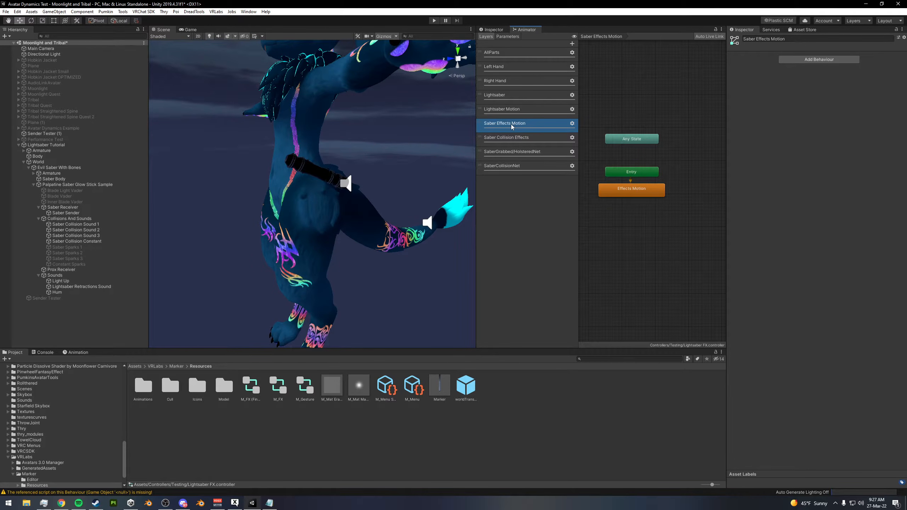
{"action": "left_click_drag", "start_coordinate": [590, 185], "coordinate": [663, 206]}
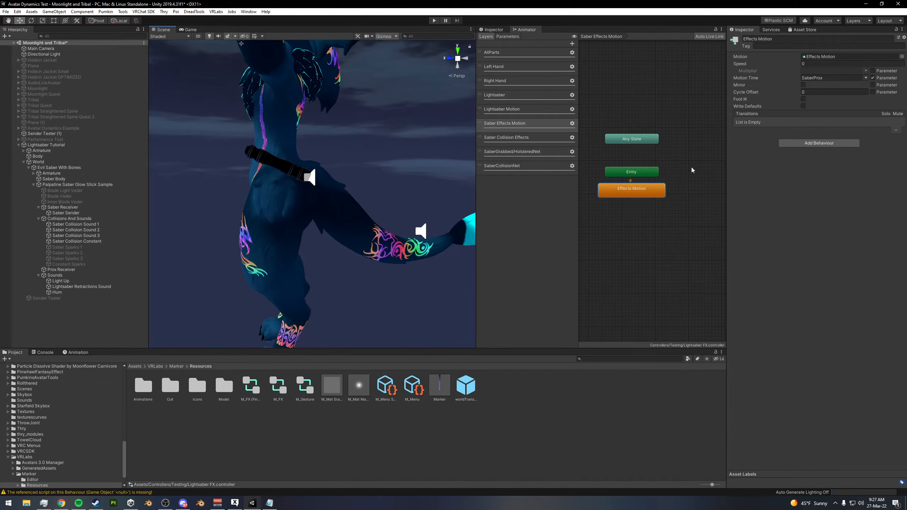
{"action": "left_click", "coordinate": [508, 36]}
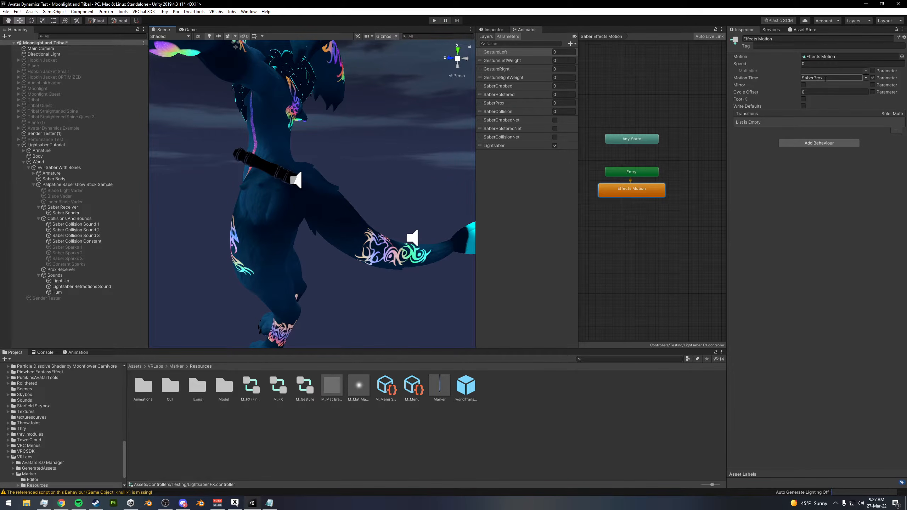
Inspect the SaberProx parameter and the Prox Receiver's contact settings and detection sphere around the avatar
{"action": "left_click", "coordinate": [488, 105]}
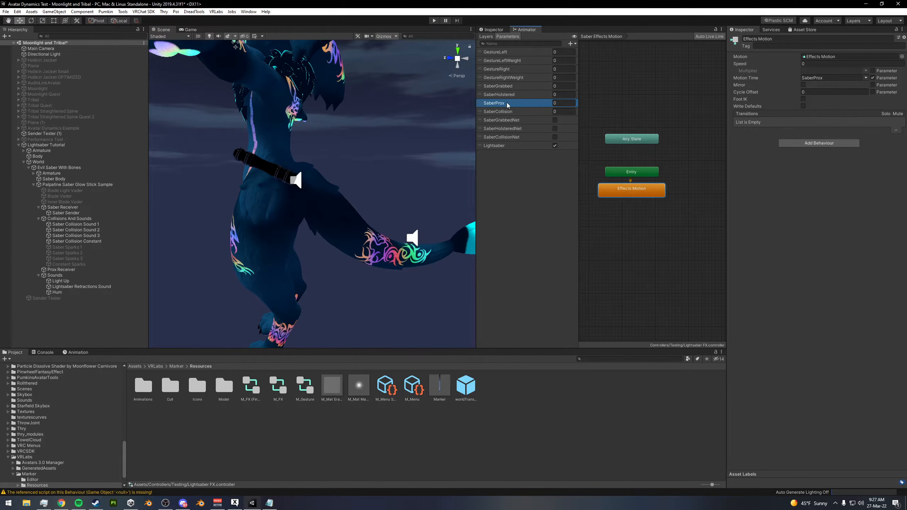
{"action": "double_click", "coordinate": [62, 269]}
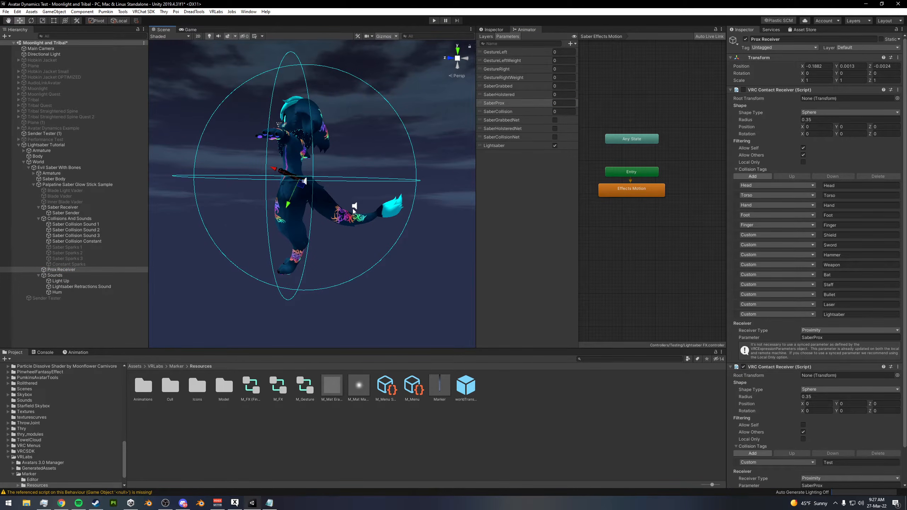
{"action": "left_click_drag", "start_coordinate": [333, 198], "coordinate": [410, 234]}
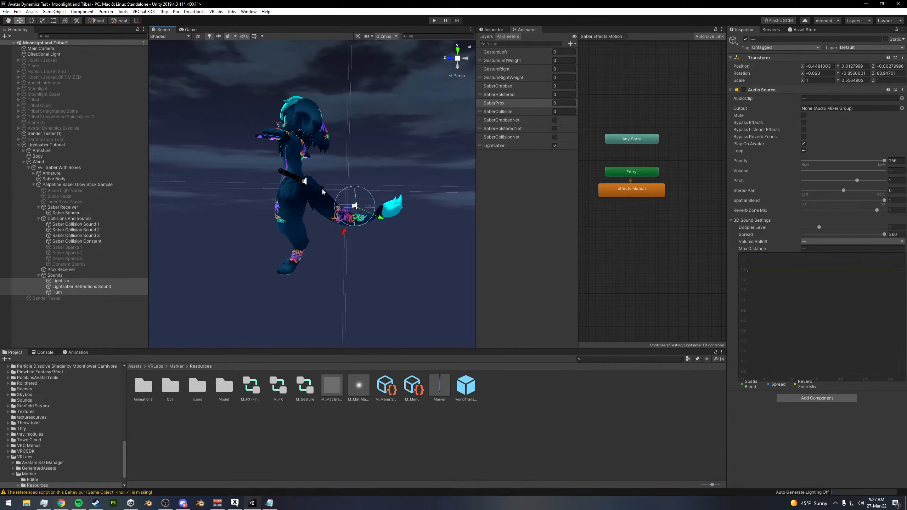
{"action": "left_click", "coordinate": [347, 152]}
{"action": "middle_click_drag", "start_coordinate": [346, 152], "coordinate": [349, 168]}
{"action": "right_click_drag", "start_coordinate": [349, 167], "coordinate": [514, 219], "text": "alt"}
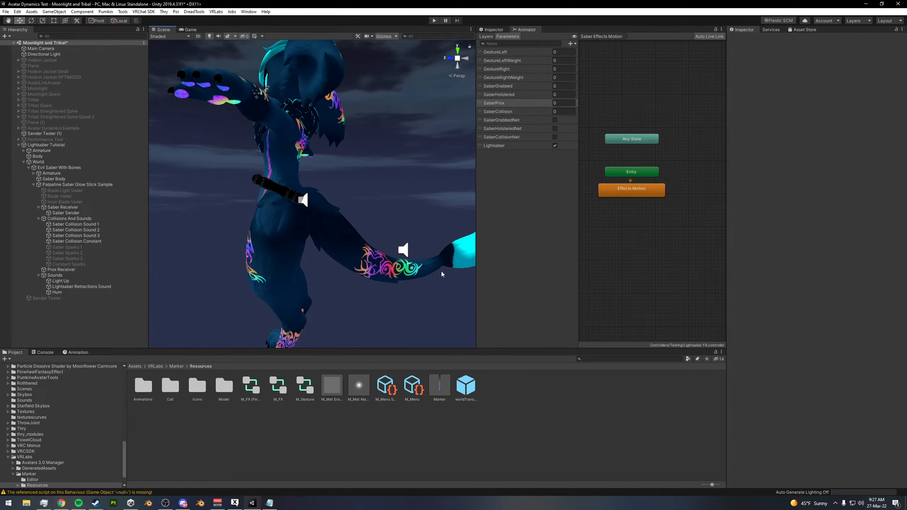
Locate the motion clip assigned to the Effects Motion state and open it in the animation editor
{"action": "left_click", "coordinate": [616, 193]}
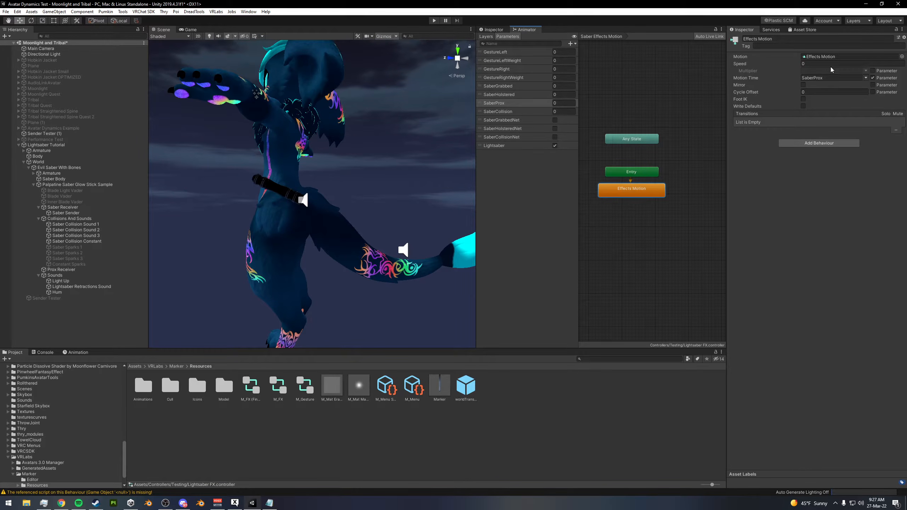
{"action": "scroll", "coordinate": [619, 200], "scroll_direction": "up", "scroll_amount": 5, "text": "alt"}
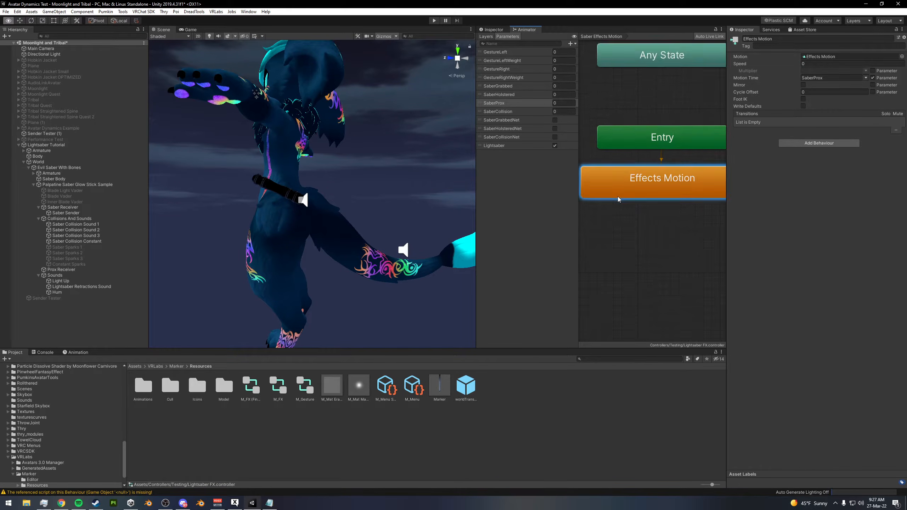
{"action": "scroll", "coordinate": [619, 200], "scroll_direction": "down", "scroll_amount": 2, "text": "alt"}
{"action": "left_click", "coordinate": [822, 56]}
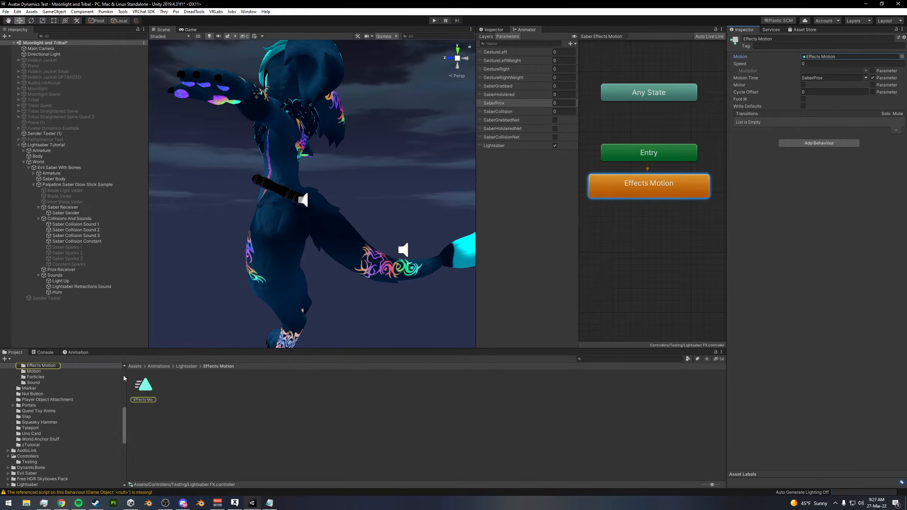
{"action": "left_click", "coordinate": [145, 386]}
{"action": "left_click", "coordinate": [83, 354]}
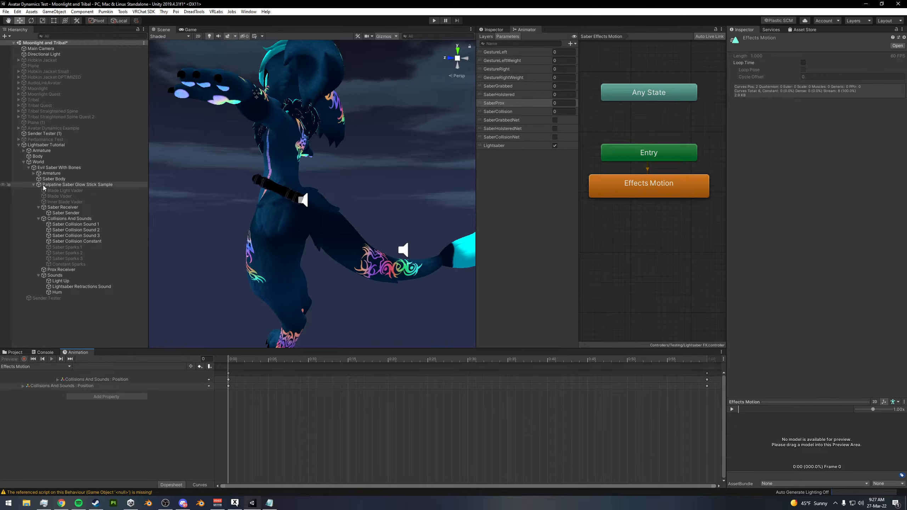
Load the Effects Motion clip for the Collisions And Sounds object and widen the animation property list
{"action": "left_click", "coordinate": [65, 219]}
{"action": "left_click", "coordinate": [36, 367]}
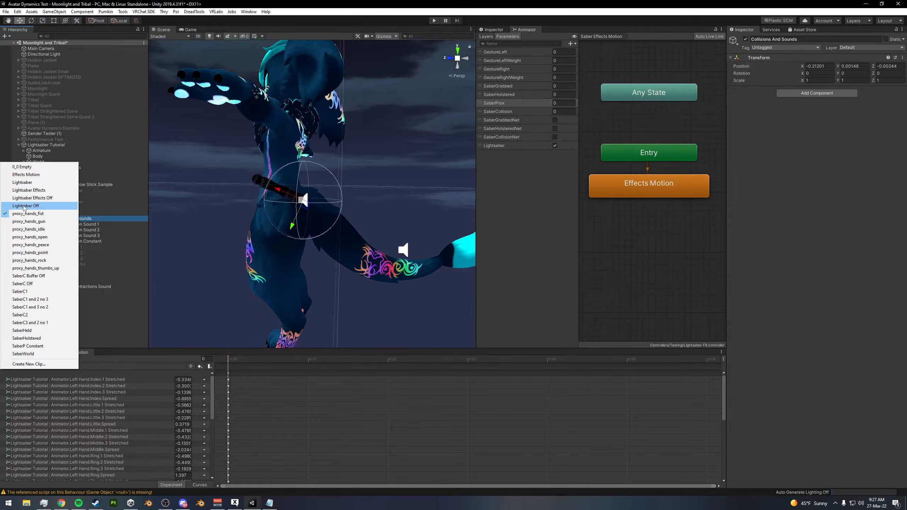
{"action": "left_click", "coordinate": [26, 175]}
{"action": "left_click_drag", "start_coordinate": [215, 407], "coordinate": [219, 406]}
{"action": "left_click_drag", "start_coordinate": [286, 326], "coordinate": [326, 246], "text": "alt"}
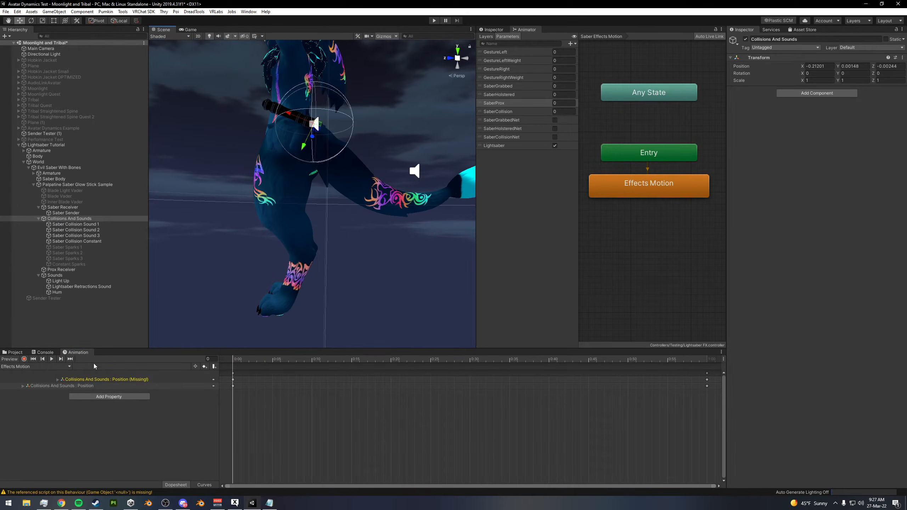
{"action": "left_click_drag", "start_coordinate": [219, 412], "coordinate": [235, 413]}
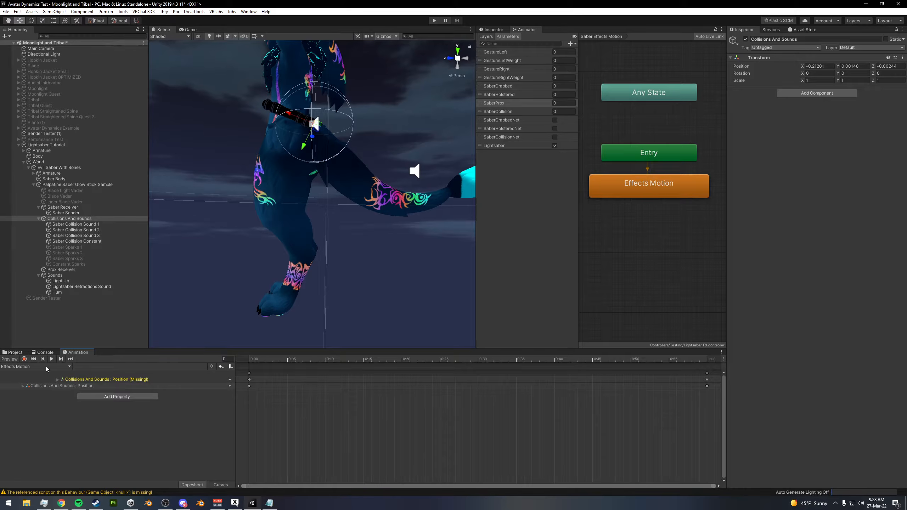
Play the Effects Motion clip and watch how Collisions And Sounds moves in the scene
{"action": "left_click", "coordinate": [51, 359]}
{"action": "scroll", "coordinate": [369, 288], "scroll_direction": "down", "scroll_amount": 3}
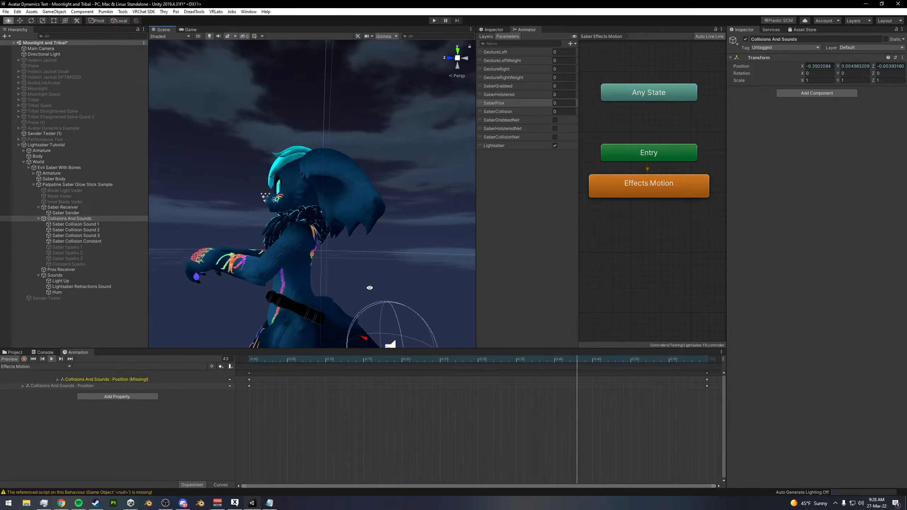
{"action": "middle_click_drag", "start_coordinate": [338, 288], "coordinate": [304, 203]}
{"action": "left_click_drag", "start_coordinate": [304, 203], "coordinate": [314, 270], "text": "alt"}
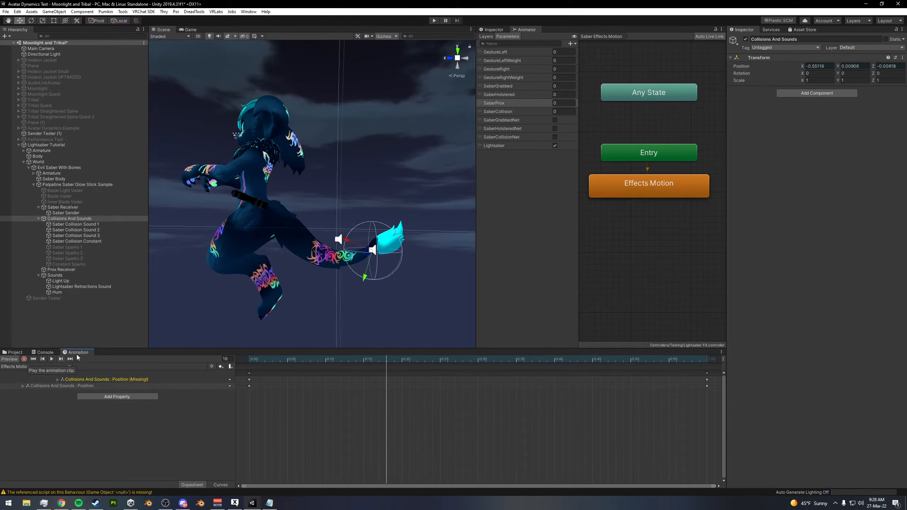
Scrub the Effects Motion clip between its first and last keyframes to examine the sound position, and end the animation preview
{"action": "left_click_drag", "start_coordinate": [388, 359], "coordinate": [340, 348]}
{"action": "left_click", "coordinate": [642, 183]}
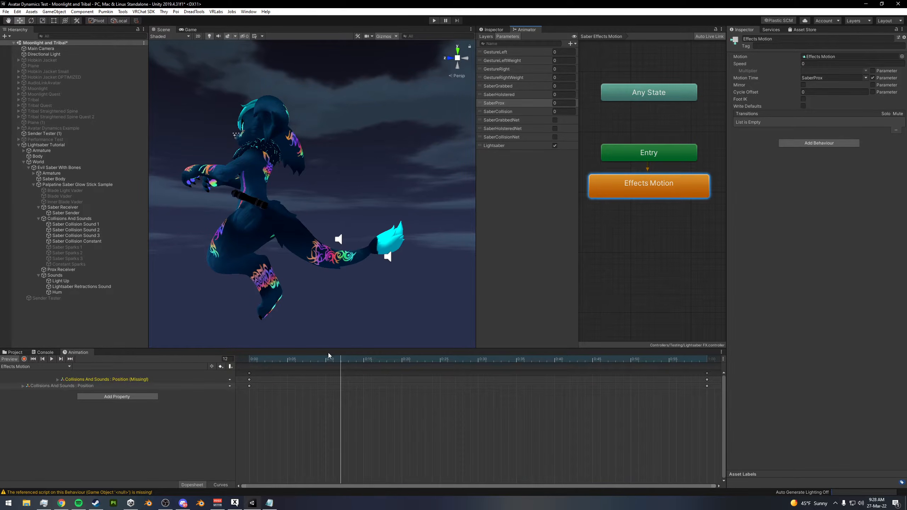
{"action": "left_click_drag", "start_coordinate": [337, 360], "coordinate": [247, 353]}
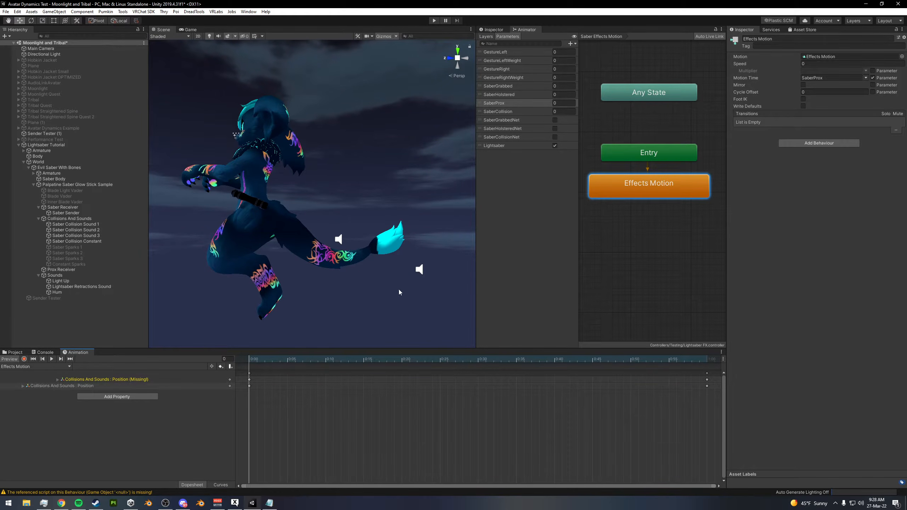
{"action": "left_click_drag", "start_coordinate": [250, 360], "coordinate": [710, 364]}
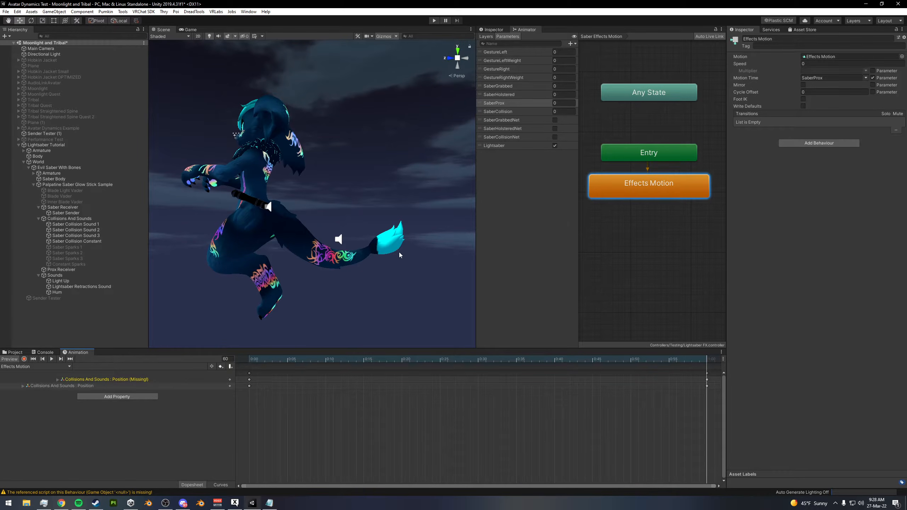
{"action": "left_click_drag", "start_coordinate": [710, 363], "coordinate": [249, 359]}
{"action": "left_click_drag", "start_coordinate": [354, 267], "coordinate": [330, 273], "text": "alt"}
{"action": "left_click_drag", "start_coordinate": [219, 213], "coordinate": [270, 304], "text": "alt"}
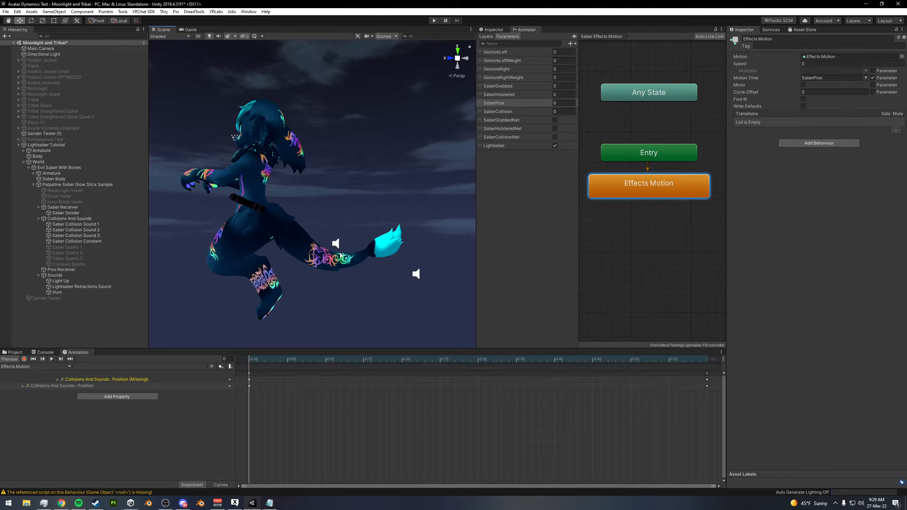
{"action": "left_click", "coordinate": [10, 359]}
{"action": "left_click_drag", "start_coordinate": [308, 218], "coordinate": [309, 243], "text": "alt"}
{"action": "middle_click_drag", "start_coordinate": [327, 177], "coordinate": [345, 279]}
{"action": "scroll", "coordinate": [629, 225], "scroll_direction": "down", "scroll_amount": 1}
{"action": "scroll", "coordinate": [650, 215], "scroll_direction": "down", "scroll_amount": 3}
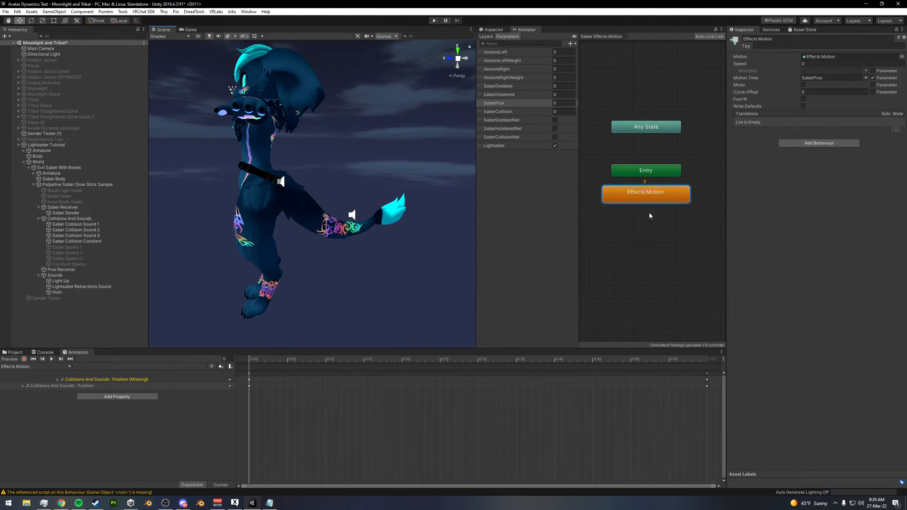
{"action": "scroll", "coordinate": [650, 219], "scroll_direction": "down", "scroll_amount": 1}
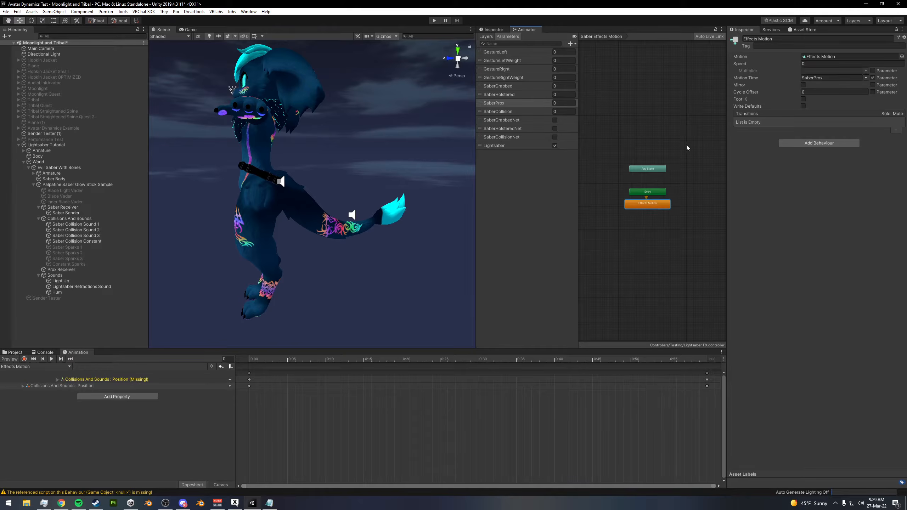
{"action": "left_click", "coordinate": [679, 178]}
{"action": "middle_click_drag", "start_coordinate": [679, 178], "coordinate": [677, 183]}
{"action": "left_click", "coordinate": [660, 208]}
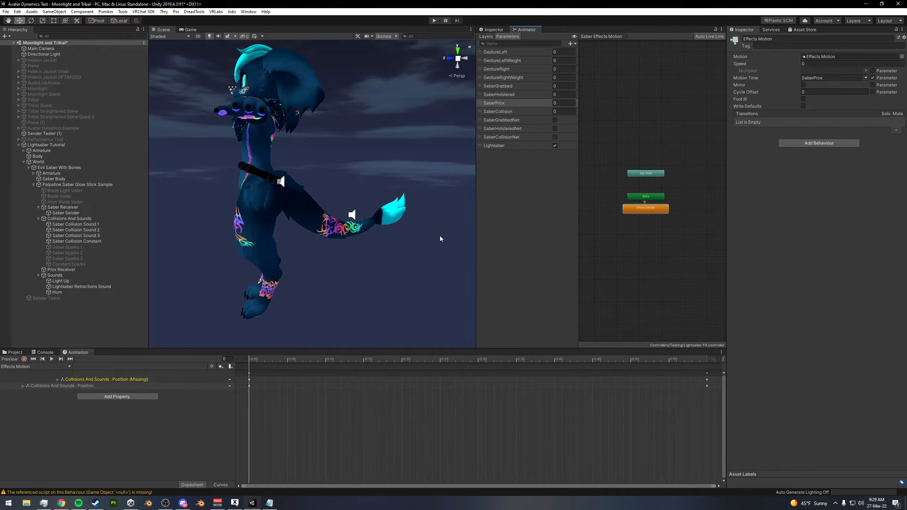
Open the Saber Collision Effects animator layer and enlarge the animator area to fit its whole state graph
{"action": "left_click", "coordinate": [486, 37]}
{"action": "left_click_drag", "start_coordinate": [402, 215], "coordinate": [382, 217], "text": "alt"}
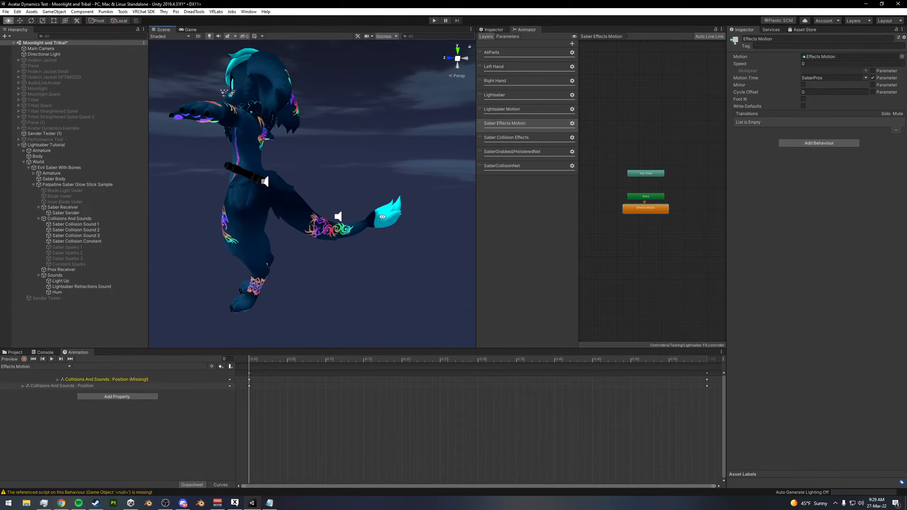
{"action": "left_click", "coordinate": [513, 141]}
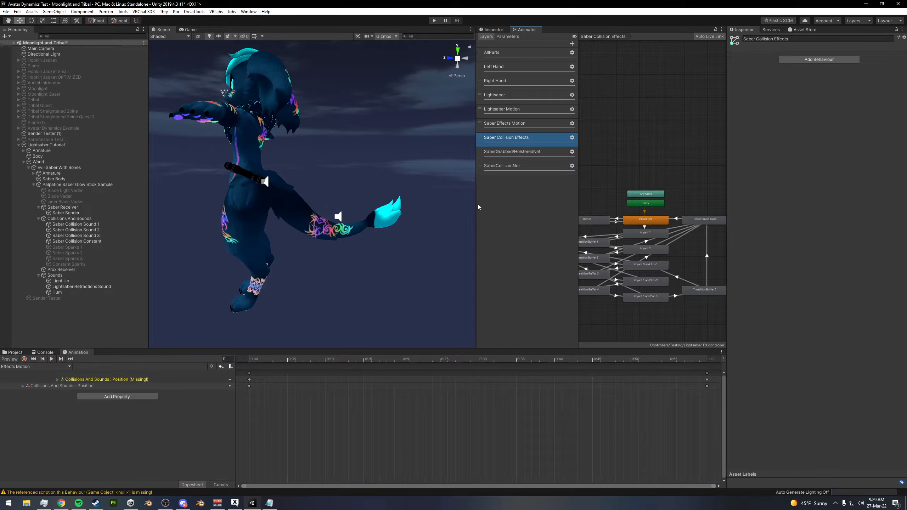
{"action": "left_click_drag", "start_coordinate": [476, 193], "coordinate": [439, 193]}
{"action": "middle_click_drag", "start_coordinate": [586, 243], "coordinate": [608, 234]}
{"action": "scroll", "coordinate": [614, 228], "scroll_direction": "down", "scroll_amount": 3}
{"action": "left_click_drag", "start_coordinate": [439, 217], "coordinate": [365, 217]}
{"action": "middle_click_drag", "start_coordinate": [557, 230], "coordinate": [615, 243]}
{"action": "scroll", "coordinate": [631, 239], "scroll_direction": "up", "scroll_amount": 1}
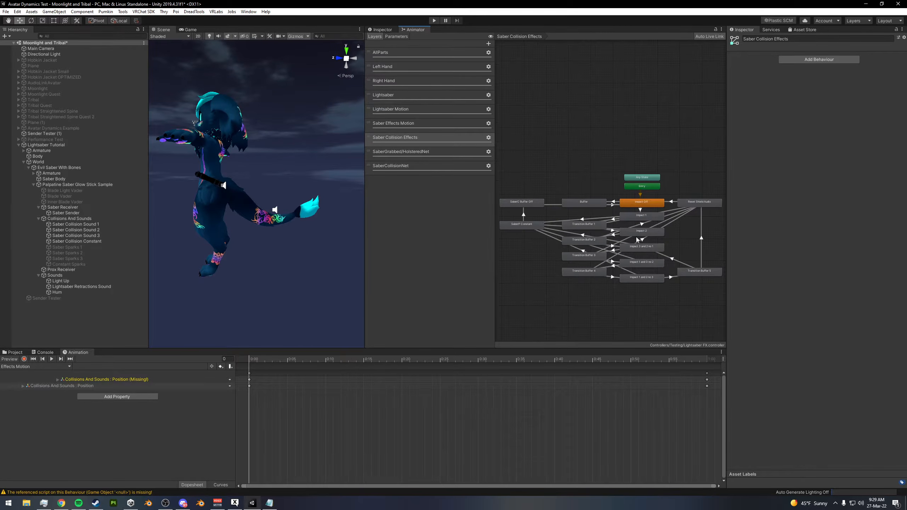
Examine the Saber Collision Effects state graph and inspect the Impact Off state's motion and transitions
{"action": "left_click_drag", "start_coordinate": [217, 194], "coordinate": [269, 205], "text": "alt"}
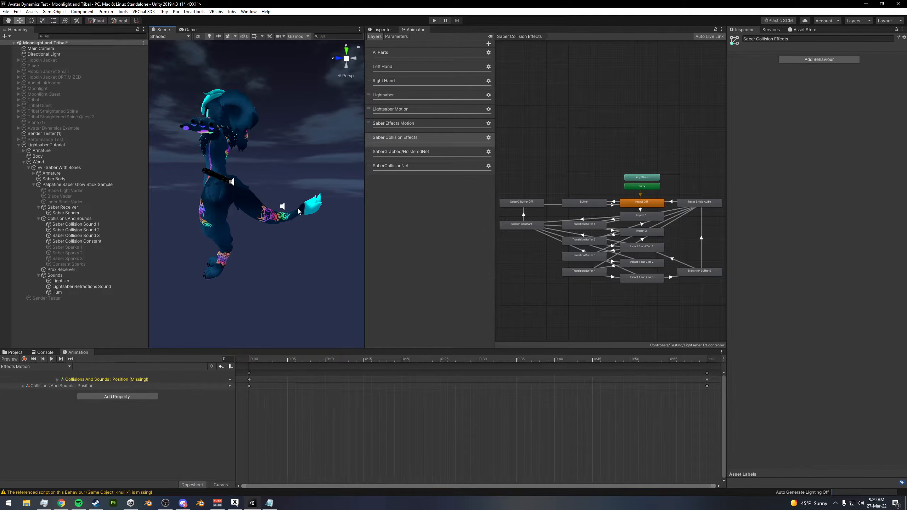
{"action": "left_click_drag", "start_coordinate": [582, 226], "coordinate": [565, 221], "text": "alt"}
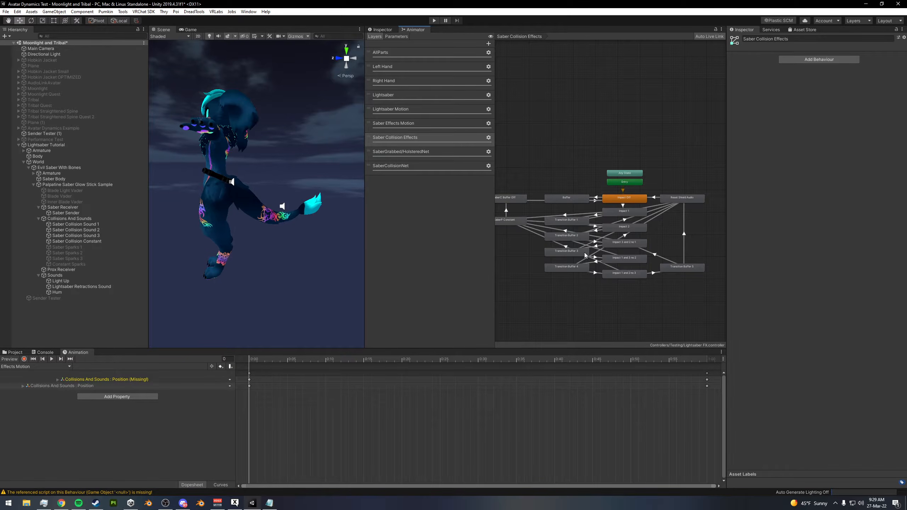
{"action": "scroll", "coordinate": [621, 281], "scroll_direction": "up", "scroll_amount": 1}
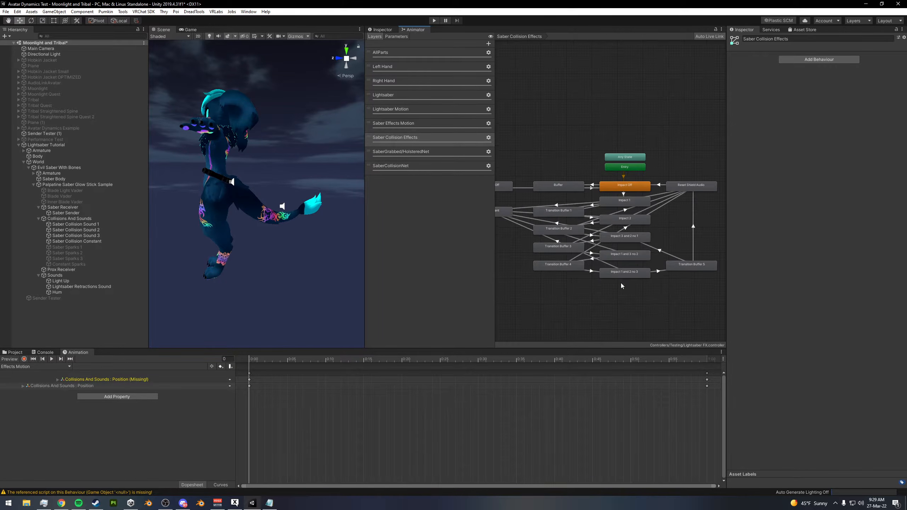
{"action": "scroll", "coordinate": [604, 250], "scroll_direction": "up", "scroll_amount": 1}
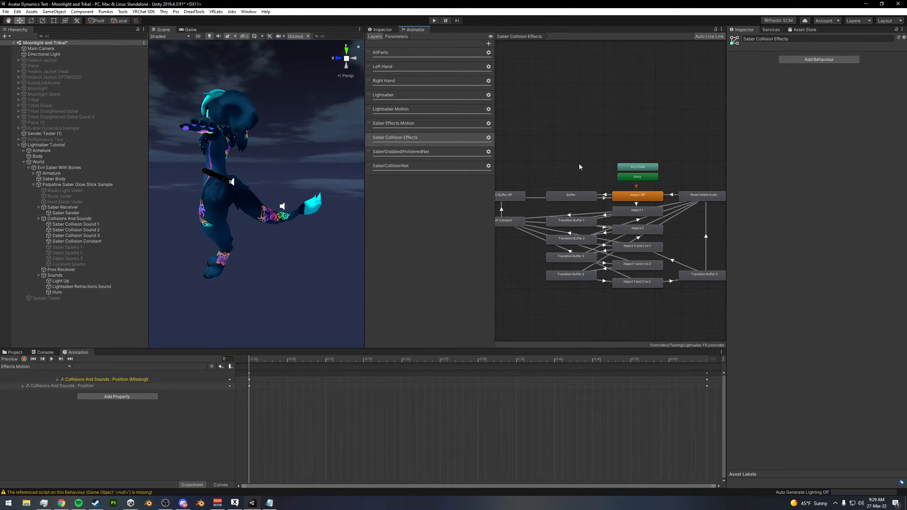
{"action": "scroll", "coordinate": [638, 213], "scroll_direction": "up", "scroll_amount": 3}
{"action": "left_click", "coordinate": [638, 189]}
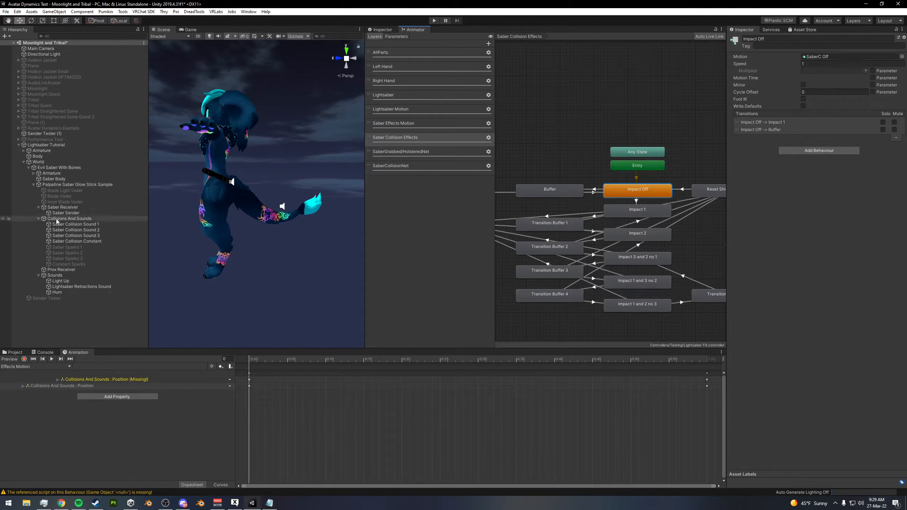
Review the collision audio sources and the spark particle systems under Collisions And Sounds, from Saber Collision Sound 1 to Constant Sparks
{"action": "left_click", "coordinate": [72, 224]}
{"action": "left_click", "coordinate": [77, 229]}
{"action": "left_click", "coordinate": [82, 236]}
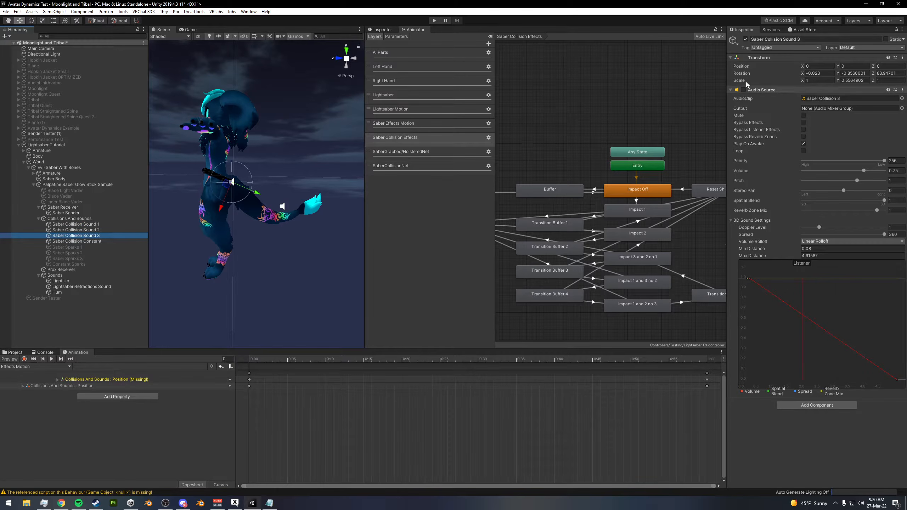
{"action": "left_click", "coordinate": [87, 241]}
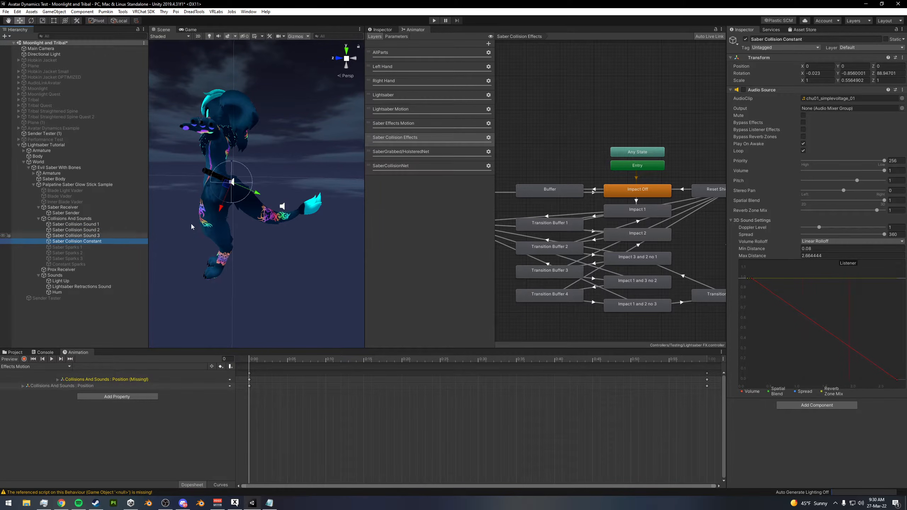
{"action": "left_click", "coordinate": [69, 247]}
{"action": "left_click", "coordinate": [74, 253]}
{"action": "left_click", "coordinate": [74, 259]}
{"action": "left_click", "coordinate": [76, 264]}
{"action": "left_click", "coordinate": [71, 248]}
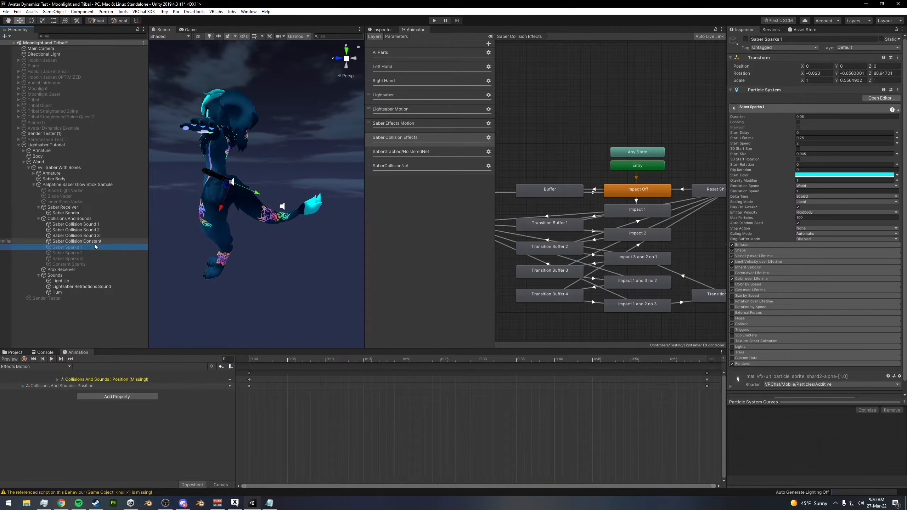
{"action": "left_click", "coordinate": [88, 224]}
{"action": "left_click", "coordinate": [86, 230]}
{"action": "left_click", "coordinate": [84, 236]}
{"action": "left_click", "coordinate": [82, 242]}
{"action": "left_click", "coordinate": [81, 248]}
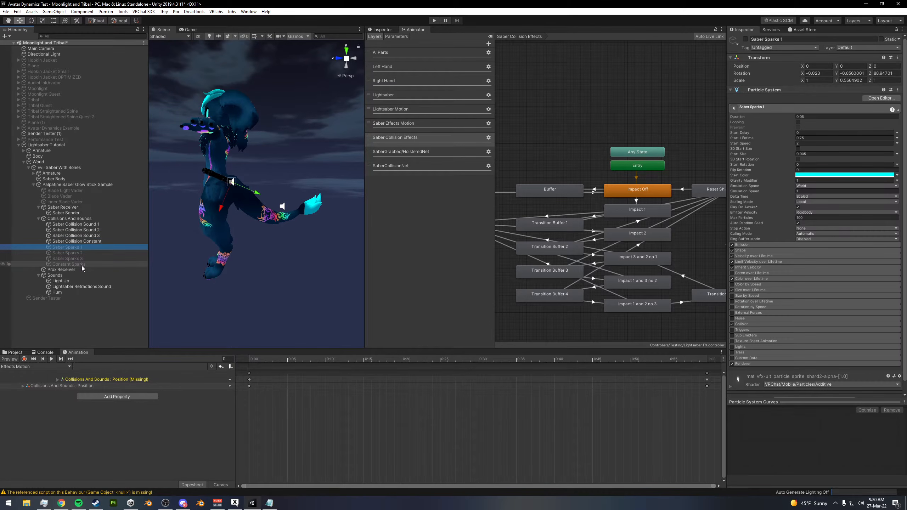
{"action": "left_click", "coordinate": [82, 265]}
Compare the audio source settings of Saber Collision Sound 1, 2 and 3, and check Saber Collision Constant
{"action": "left_click", "coordinate": [76, 224]}
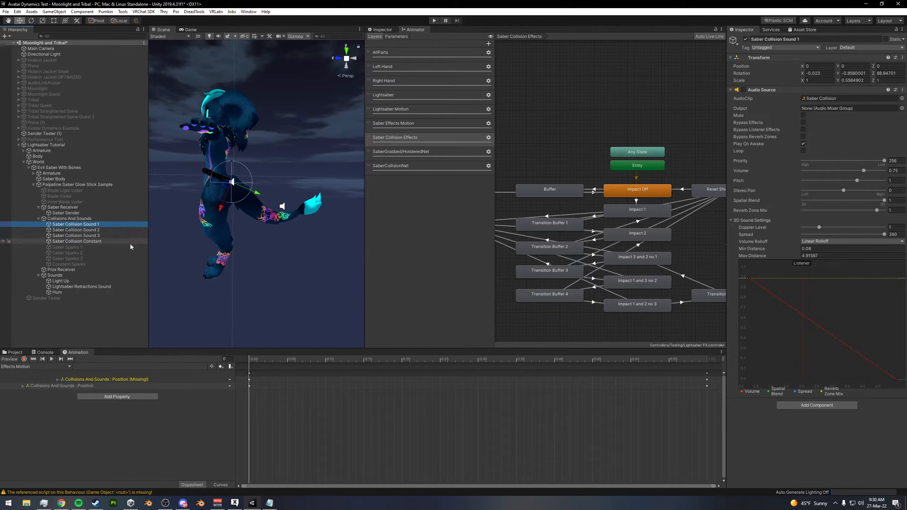
{"action": "left_click", "coordinate": [93, 230]}
{"action": "left_click", "coordinate": [95, 242]}
{"action": "left_click", "coordinate": [87, 230]}
{"action": "left_click", "coordinate": [85, 224]}
{"action": "left_click", "coordinate": [89, 230]}
{"action": "left_click", "coordinate": [91, 236]}
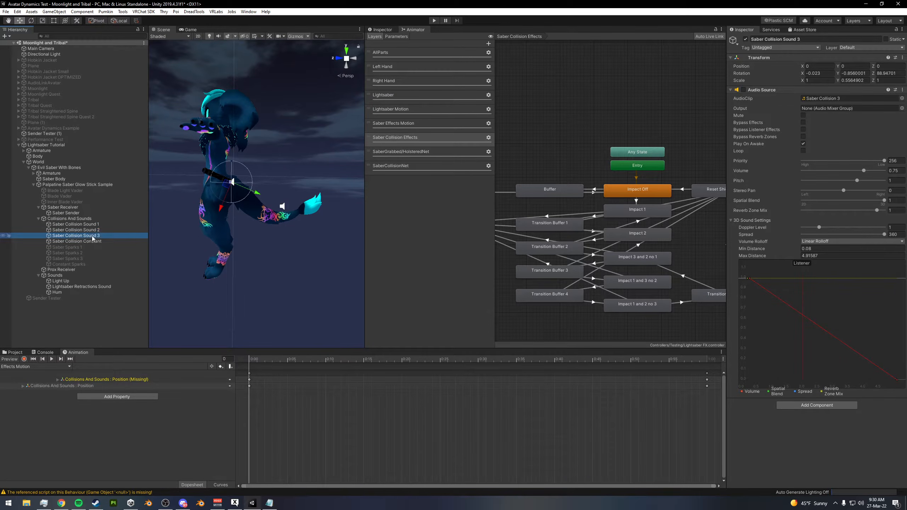
{"action": "left_click", "coordinate": [89, 224]}
{"action": "left_click", "coordinate": [94, 230]}
{"action": "left_click", "coordinate": [95, 236]}
{"action": "left_click", "coordinate": [91, 224]}
{"action": "left_click", "coordinate": [94, 229]}
{"action": "left_click", "coordinate": [95, 236]}
{"action": "left_click", "coordinate": [94, 224]}
{"action": "left_click", "coordinate": [92, 230]}
{"action": "left_click", "coordinate": [94, 236]}
{"action": "left_click", "coordinate": [92, 224]}
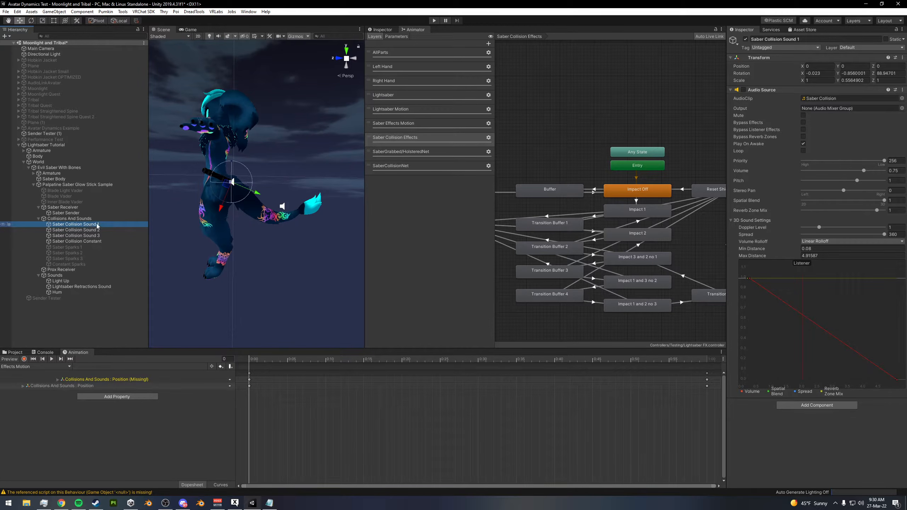
Zoom in on the avatar's saber and re-check the audio clips of Saber Collision Sound 1 and Saber Collision Sound 2
{"action": "mouse_move", "coordinate": [268, 228]}
{"action": "left_mouse_down", "text": "alt"}
{"action": "mouse_move", "coordinate": [257, 231]}
{"action": "mouse_move", "coordinate": [268, 225]}
{"action": "left_mouse_up", "text": "alt"}
{"action": "scroll", "coordinate": [256, 221], "scroll_direction": "up", "scroll_amount": 3}
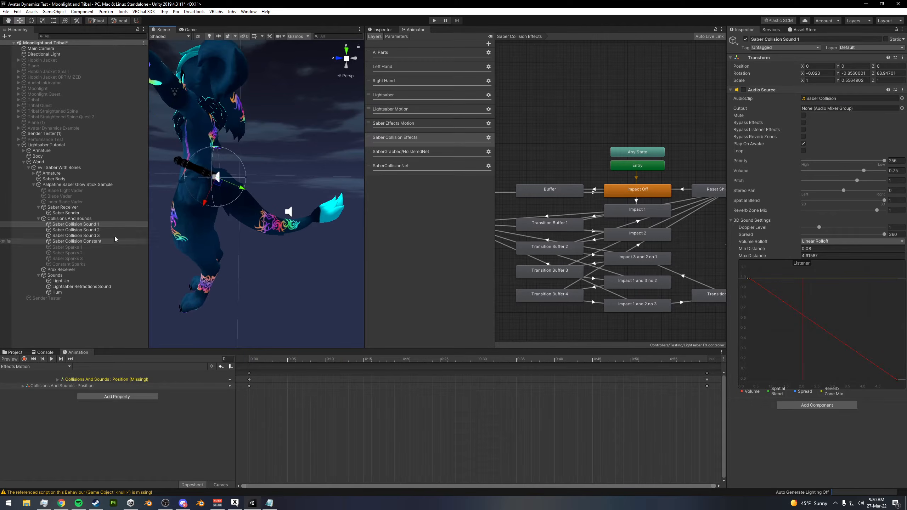
{"action": "left_click", "coordinate": [100, 231]}
{"action": "left_click", "coordinate": [103, 235]}
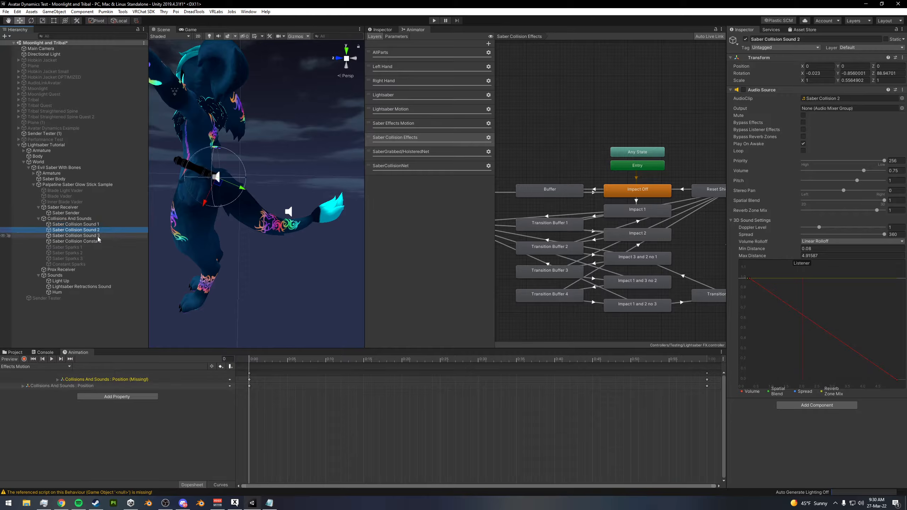
{"action": "left_click", "coordinate": [94, 229]}
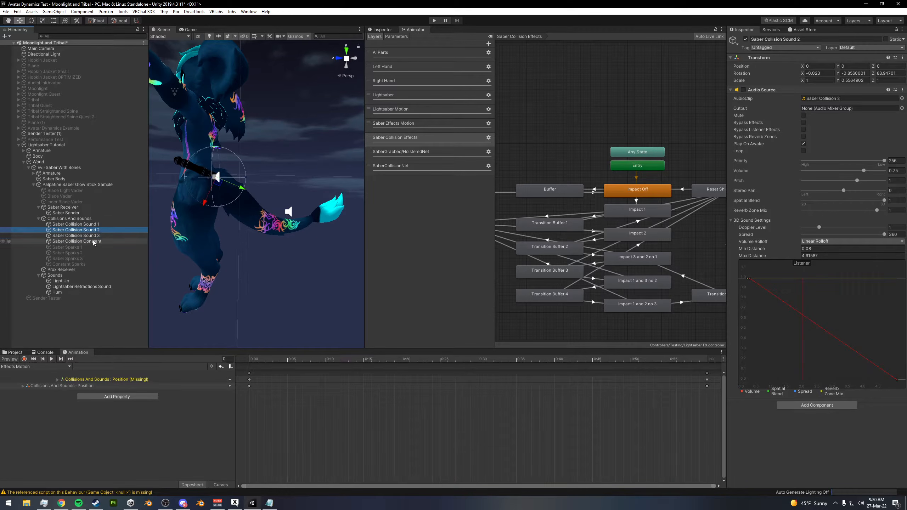
{"action": "left_click", "coordinate": [126, 225]}
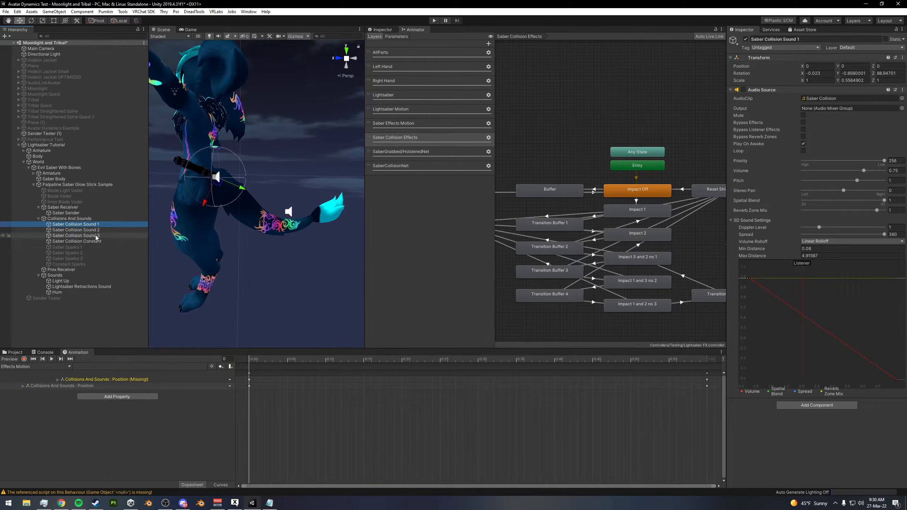
{"action": "left_click", "coordinate": [80, 230]}
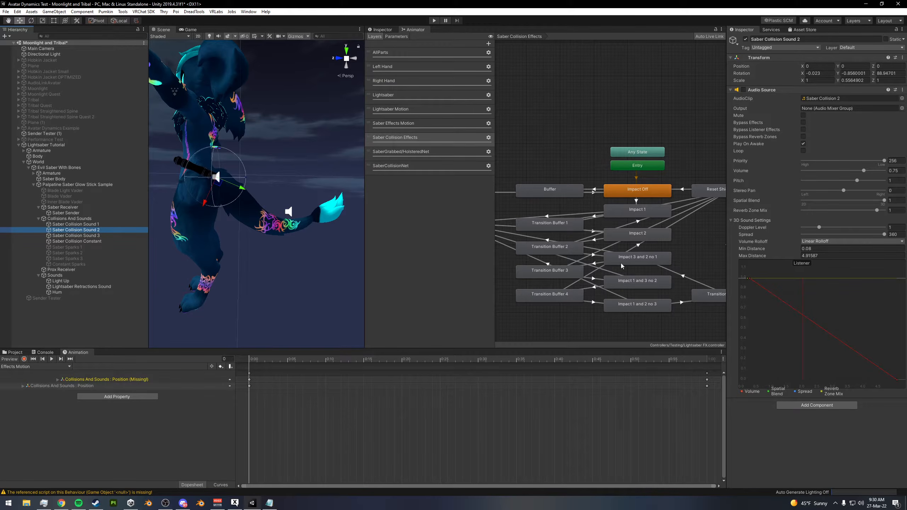
{"action": "left_click", "coordinate": [95, 225]}
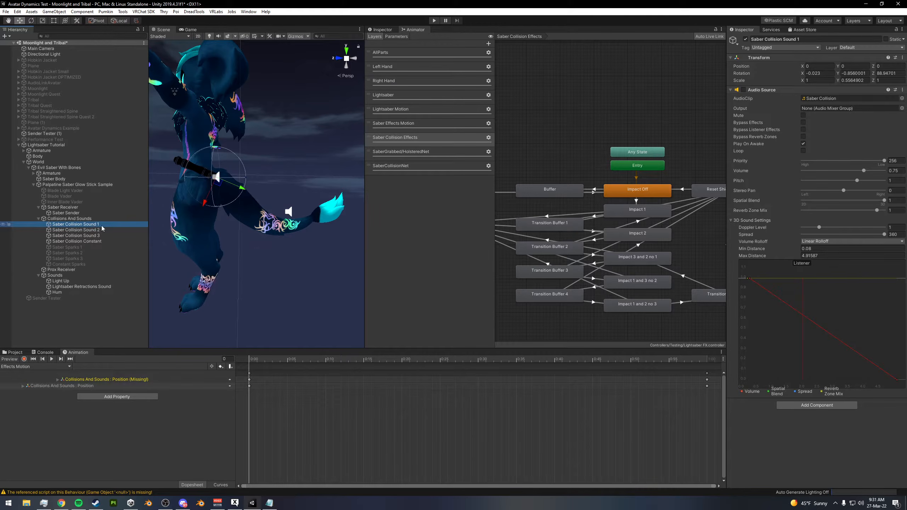
Inspect the motion clip and outgoing transitions of each impact state, from Impact 1 to Impact 1 and 2 no 3
{"action": "left_click", "coordinate": [647, 261]}
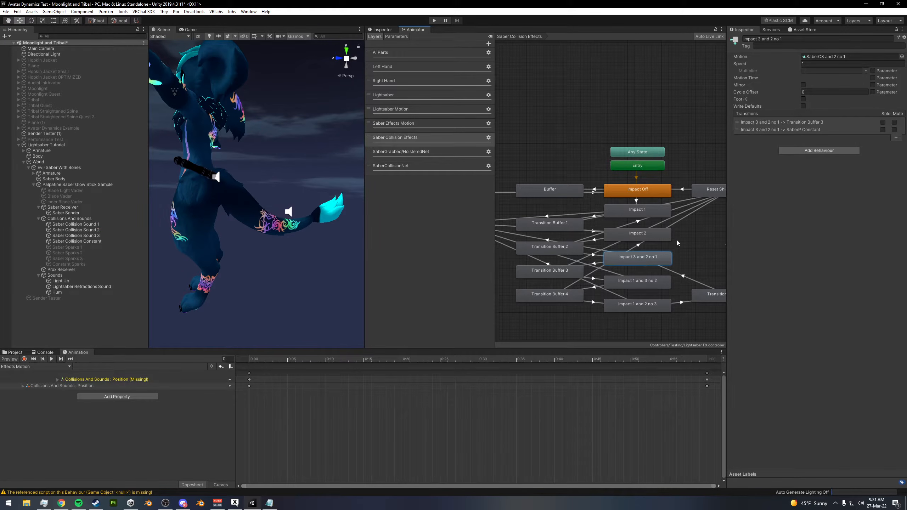
{"action": "left_click", "coordinate": [634, 286]}
{"action": "left_click", "coordinate": [639, 260]}
{"action": "left_click", "coordinate": [644, 279]}
{"action": "left_click", "coordinate": [648, 303]}
{"action": "left_click", "coordinate": [631, 263]}
{"action": "left_click", "coordinate": [636, 212]}
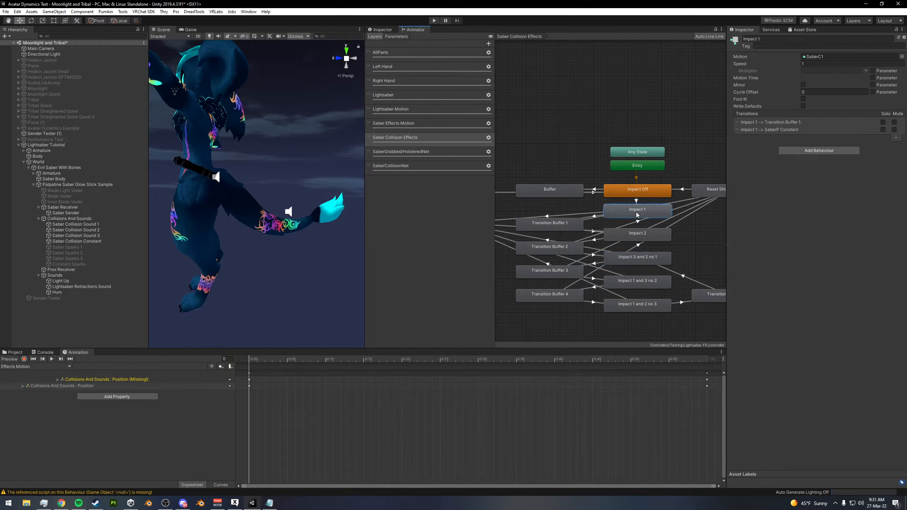
{"action": "left_click", "coordinate": [641, 238]}
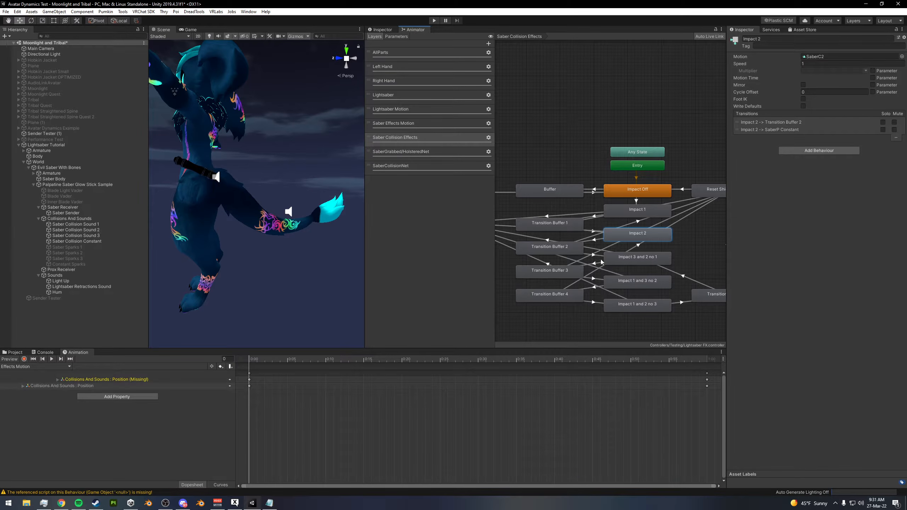
{"action": "left_click", "coordinate": [632, 260]}
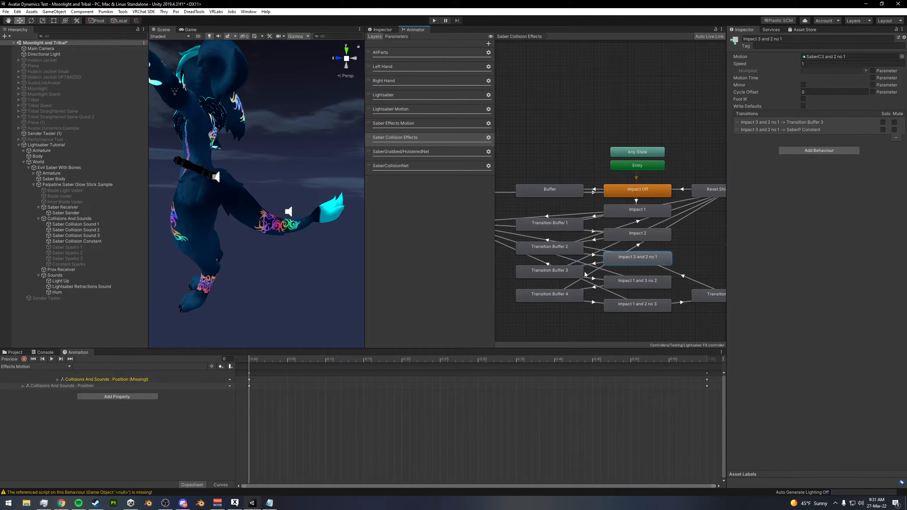
{"action": "left_click", "coordinate": [639, 281]}
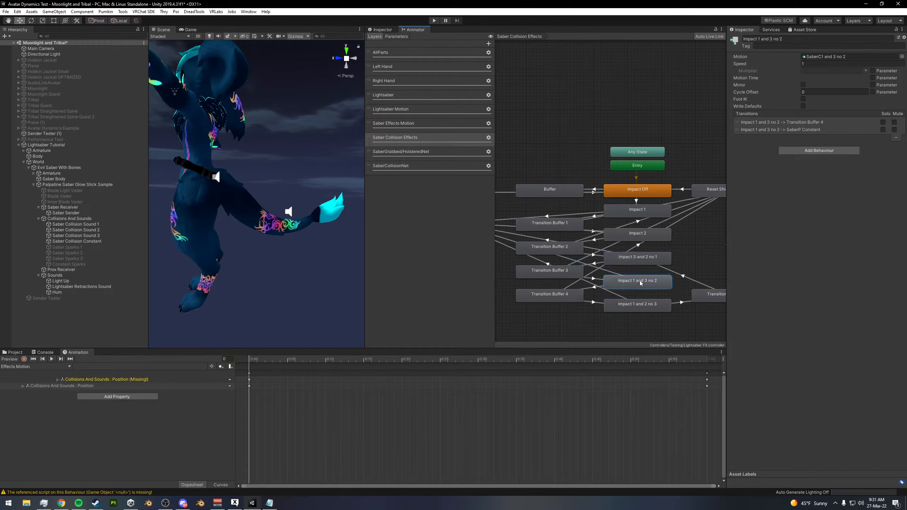
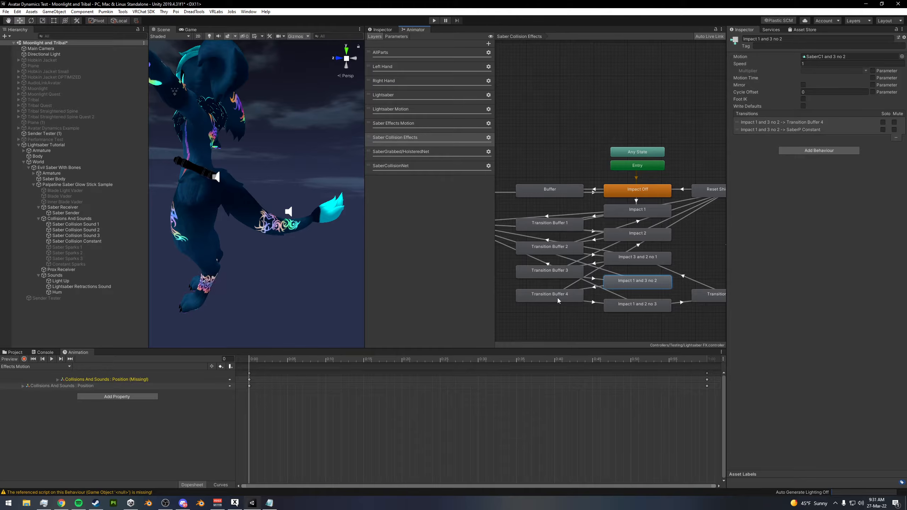
{"action": "left_click", "coordinate": [634, 306]}
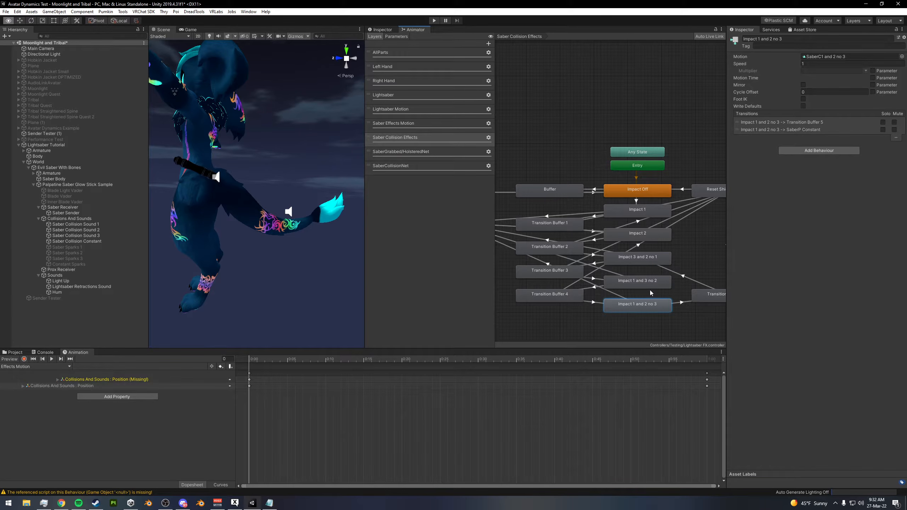
Check the conditions of the transitions between Impact Off and Buffer, and of the transition from Impact Off to Impact 1
{"action": "middle_click_drag", "start_coordinate": [646, 290], "coordinate": [628, 283]}
{"action": "middle_click_drag", "start_coordinate": [663, 257], "coordinate": [672, 255]}
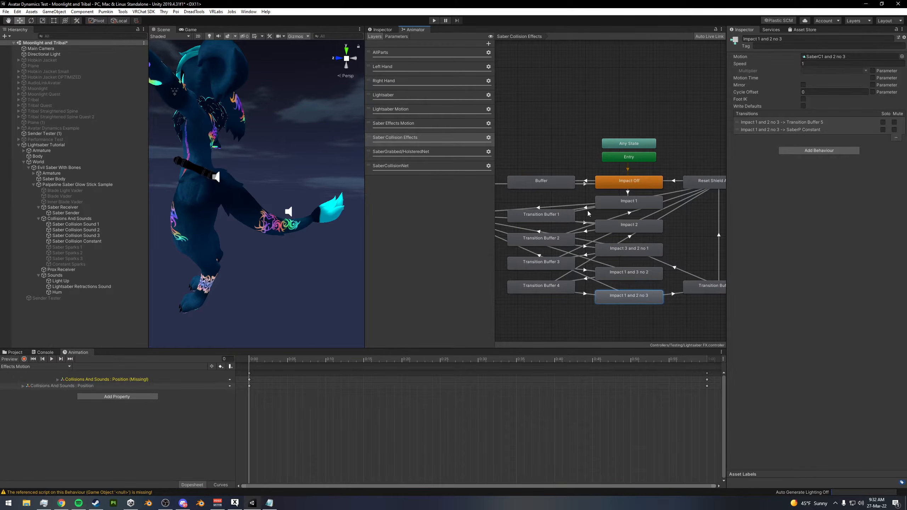
{"action": "left_click", "coordinate": [627, 194]}
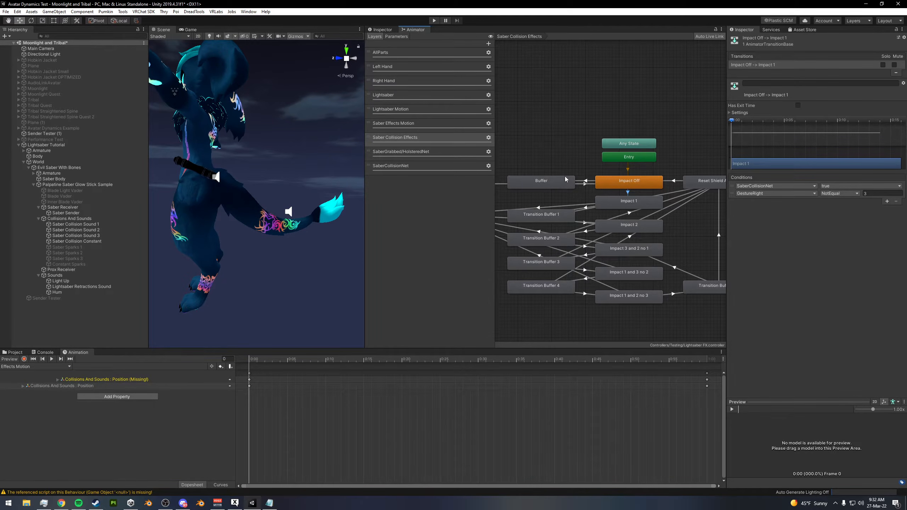
{"action": "left_click", "coordinate": [586, 182]}
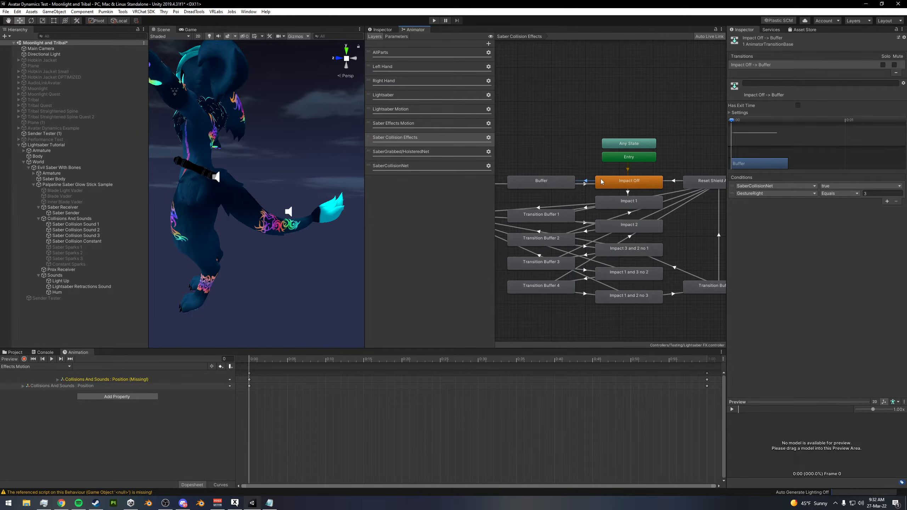
{"action": "left_click", "coordinate": [568, 164]}
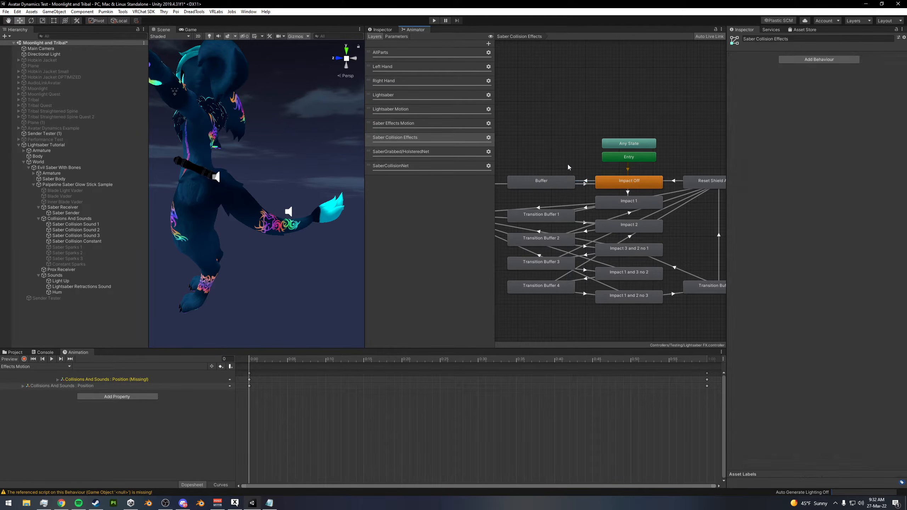
{"action": "left_click", "coordinate": [585, 181]}
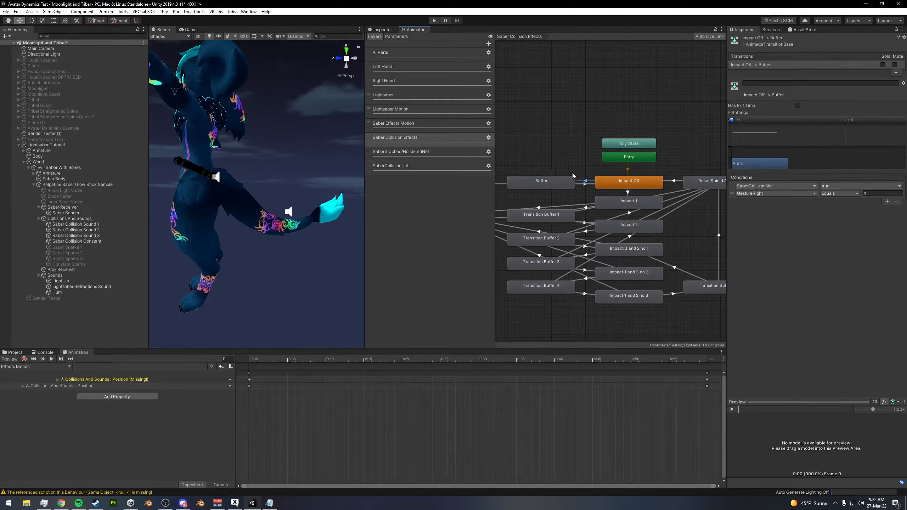
{"action": "left_click", "coordinate": [564, 184]}
{"action": "left_click", "coordinate": [586, 182]}
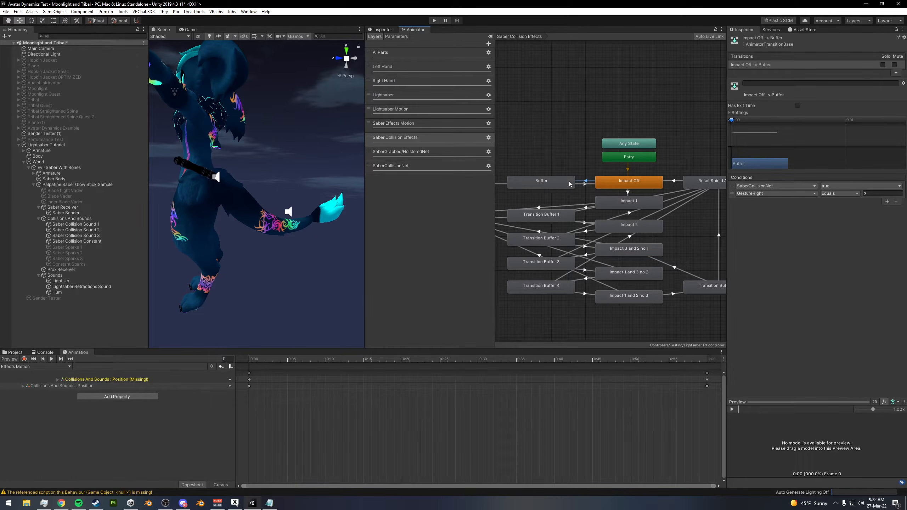
{"action": "left_click", "coordinate": [560, 183]}
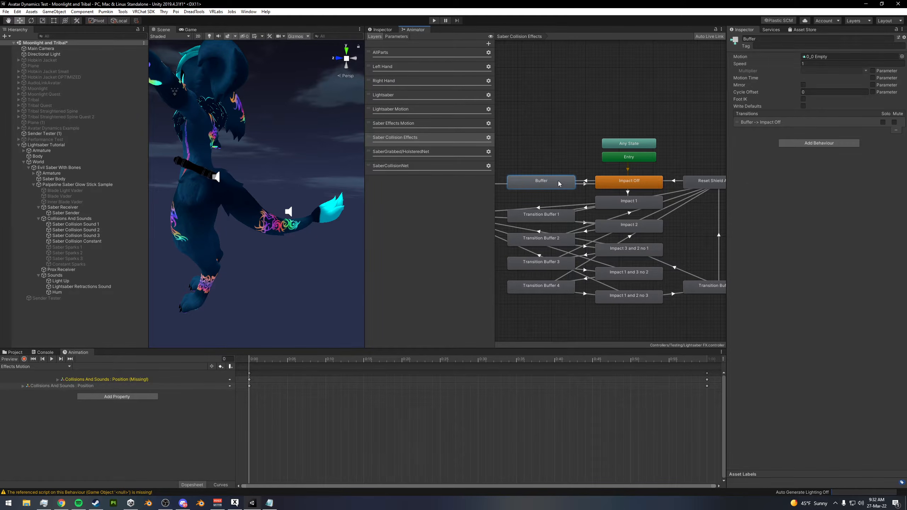
{"action": "left_click", "coordinate": [584, 185]}
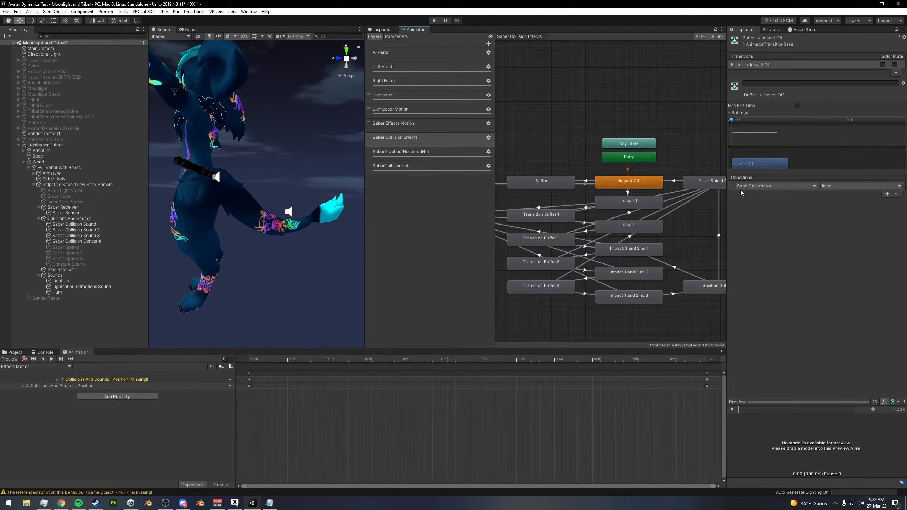
{"action": "left_click", "coordinate": [629, 194]}
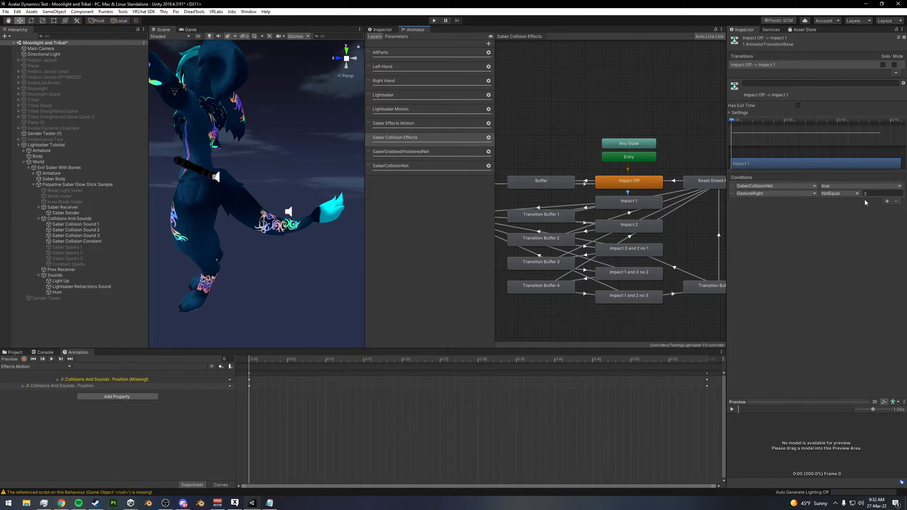
Follow the transitions from Impact 1 through Transition Buffer 1 to Impact 2 and check their conditions
{"action": "left_click", "coordinate": [655, 204]}
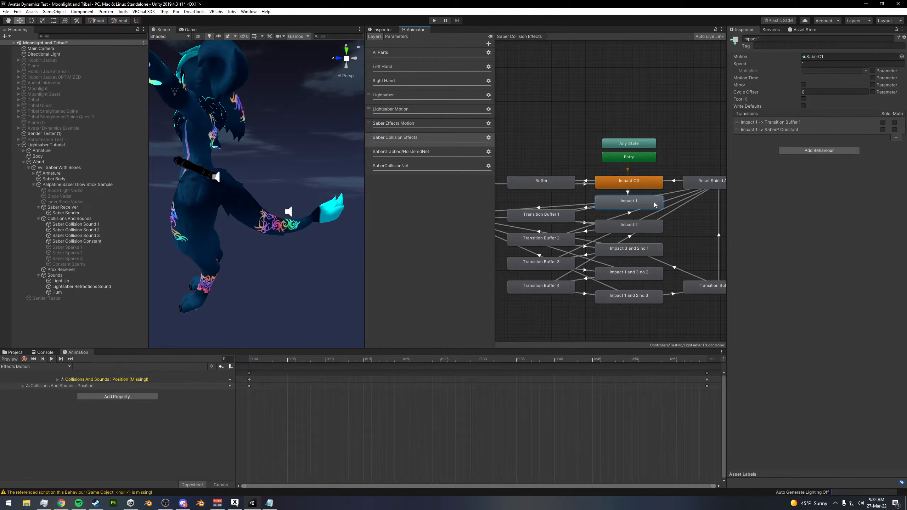
{"action": "left_click", "coordinate": [587, 208]}
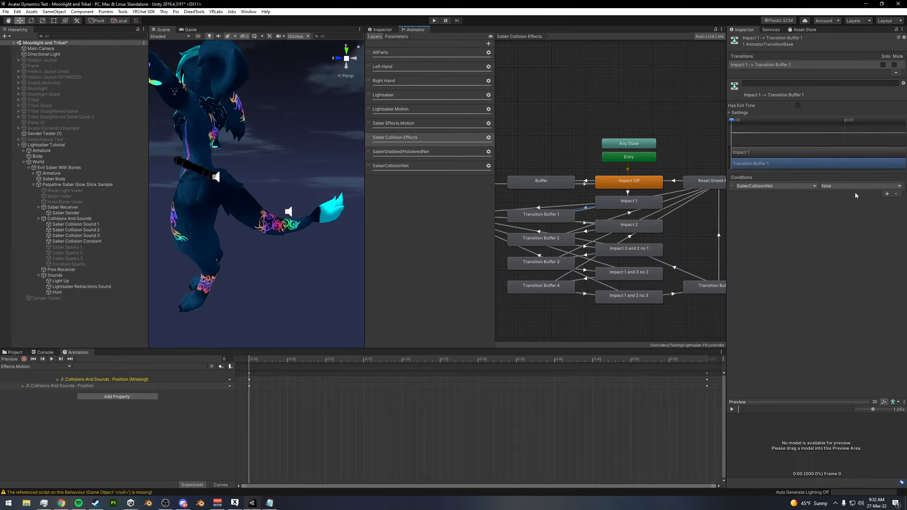
{"action": "left_click", "coordinate": [558, 215]}
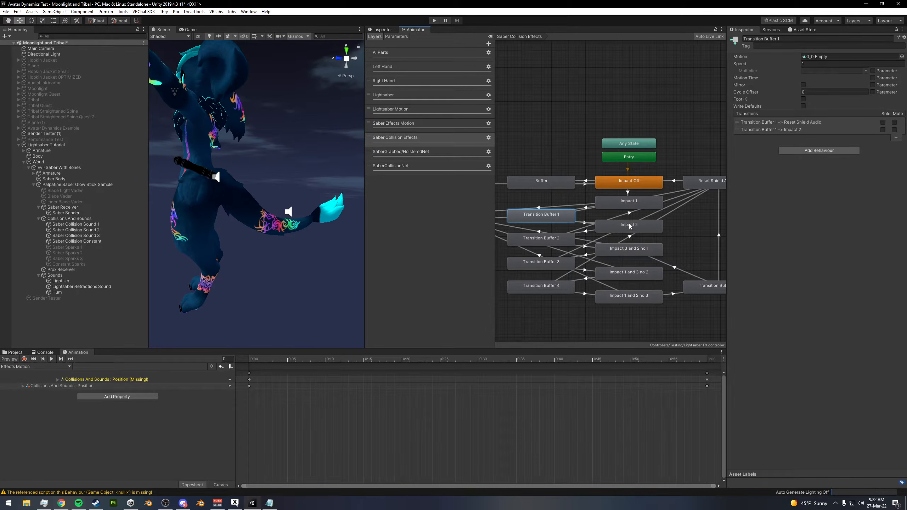
{"action": "middle_click_drag", "start_coordinate": [624, 227], "coordinate": [632, 215]}
{"action": "left_click", "coordinate": [595, 211]}
{"action": "left_click", "coordinate": [595, 211]}
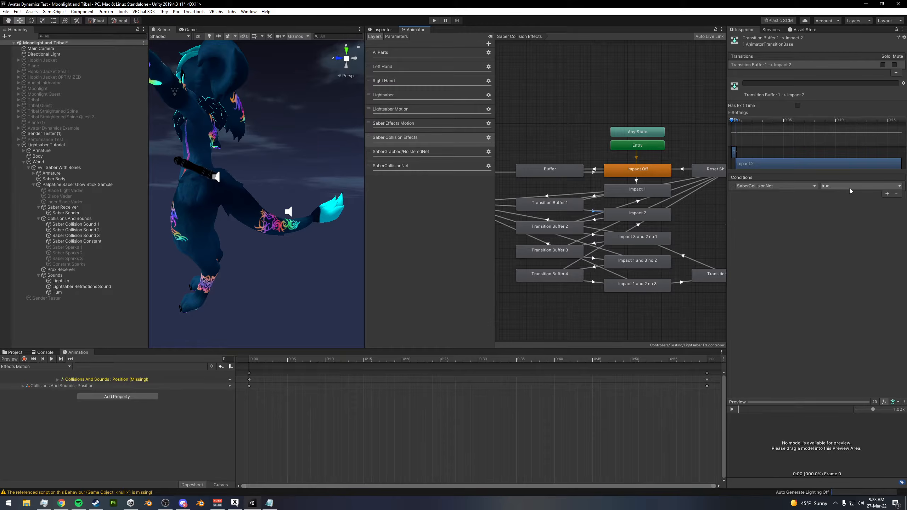
Follow the transitions from Impact 2 through Transition Buffer 2 to Impact 3 and 2 no 1 and check their conditions
{"action": "left_click", "coordinate": [658, 219]}
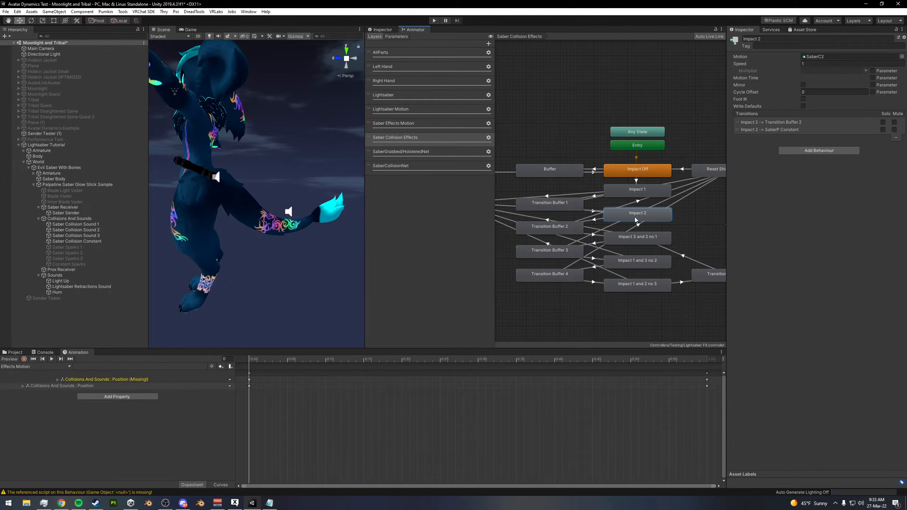
{"action": "left_click", "coordinate": [594, 219]}
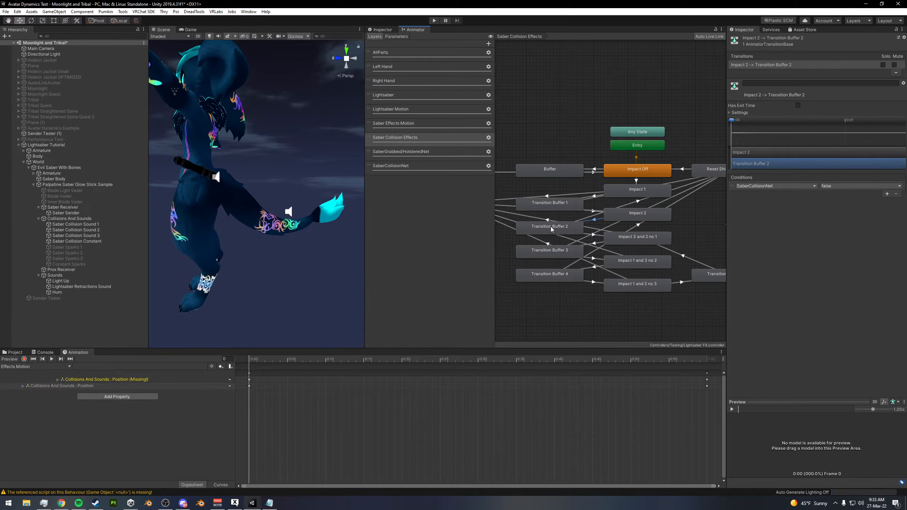
{"action": "left_click", "coordinate": [596, 236]}
{"action": "left_click", "coordinate": [600, 240]}
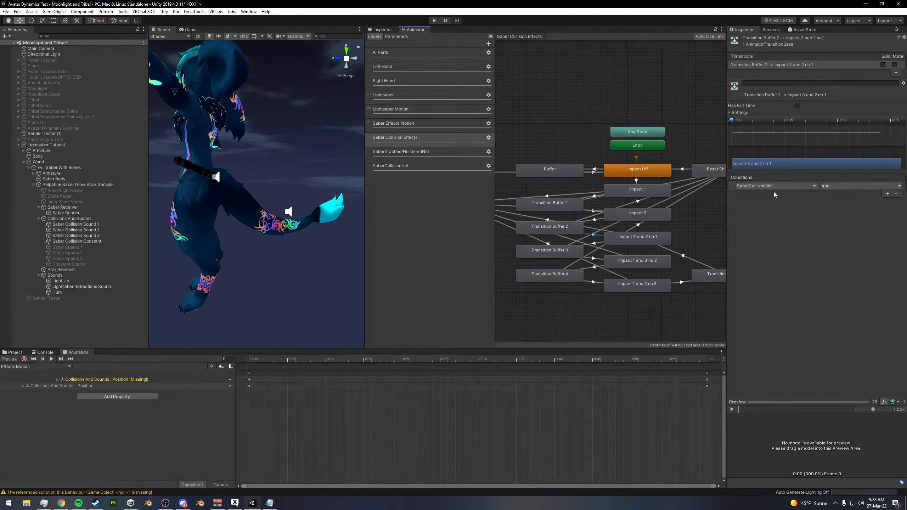
{"action": "middle_click_drag", "start_coordinate": [603, 243], "coordinate": [603, 217]}
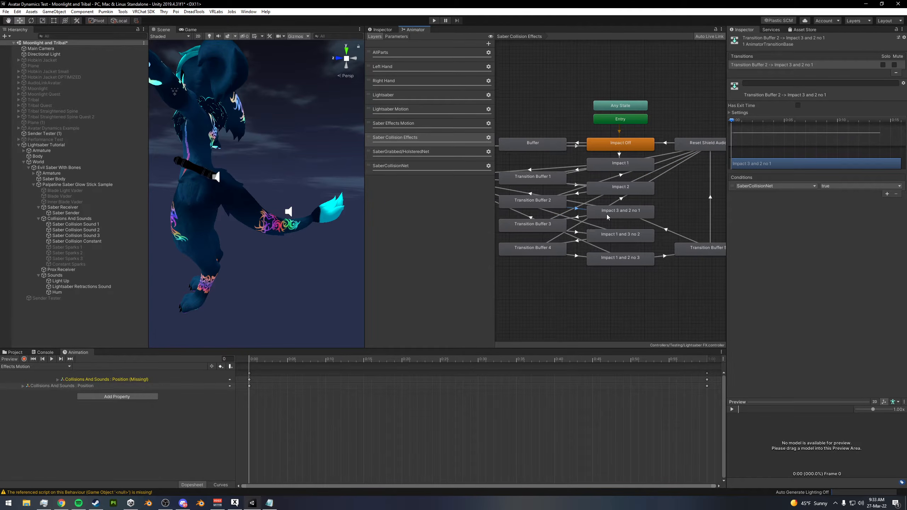
Inspect Transition Buffer 4 and the gesture condition on its transition to Reset Shield Audio
{"action": "left_click", "coordinate": [622, 271]}
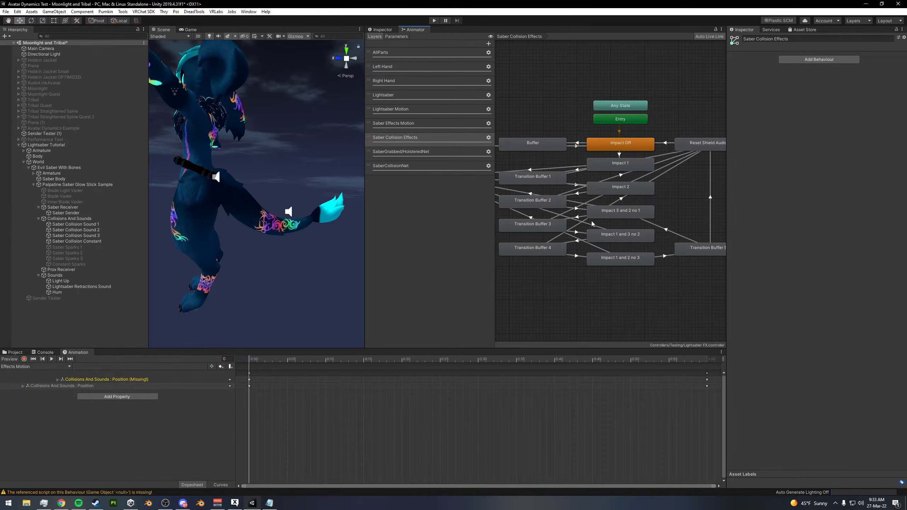
{"action": "left_click", "coordinate": [554, 237]}
{"action": "middle_click_drag", "start_coordinate": [554, 237], "coordinate": [565, 235]}
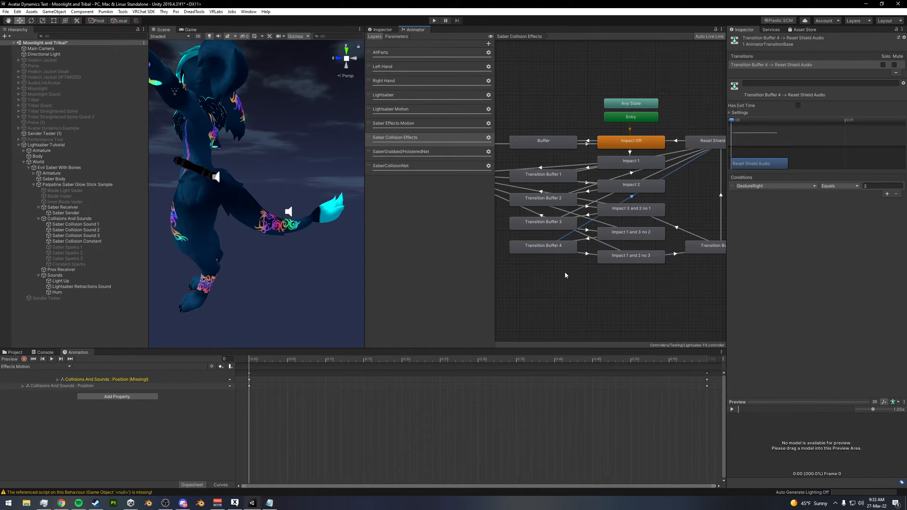
{"action": "left_click", "coordinate": [559, 250]}
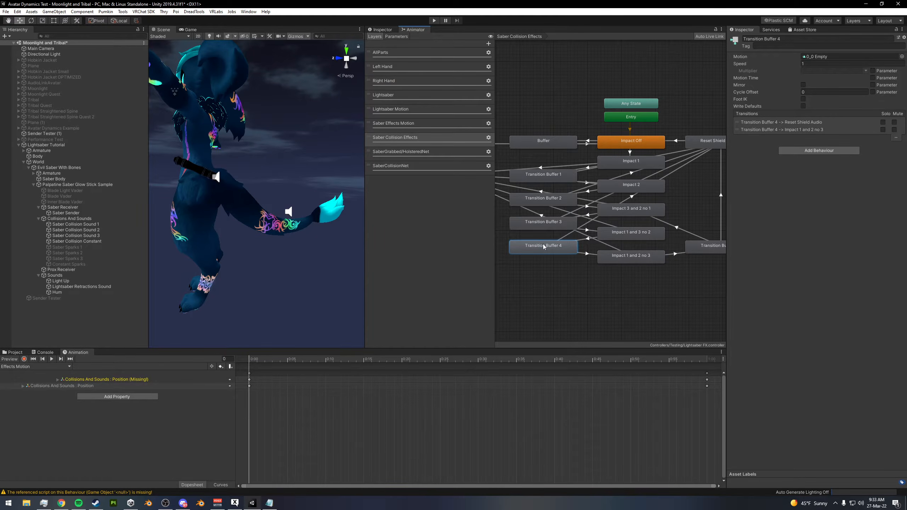
{"action": "left_click", "coordinate": [564, 237]}
{"action": "mouse_move", "coordinate": [598, 215]}
{"action": "middle_mouse_down"}
{"action": "mouse_move", "coordinate": [579, 220]}
{"action": "mouse_move", "coordinate": [584, 238]}
{"action": "mouse_move", "coordinate": [601, 226]}
{"action": "middle_mouse_up"}
{"action": "left_click", "coordinate": [867, 185]}
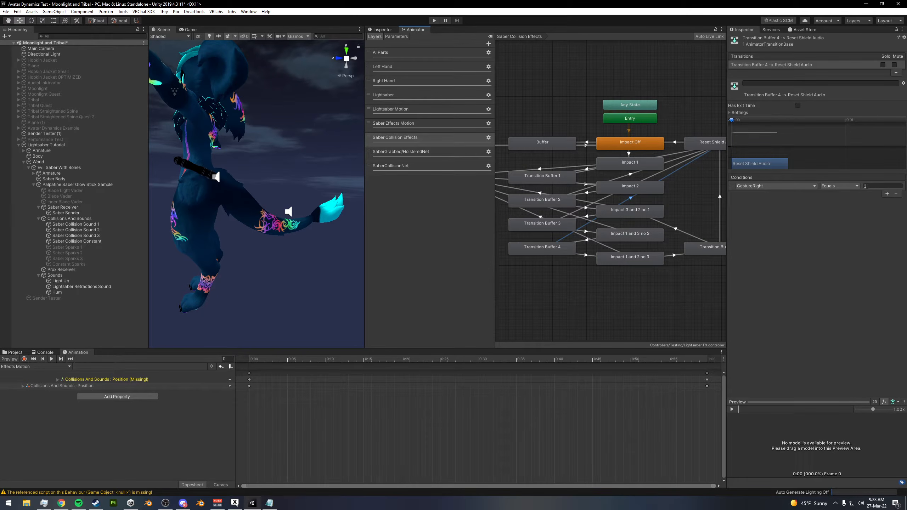
{"action": "middle_click_drag", "start_coordinate": [628, 224], "coordinate": [606, 229]}
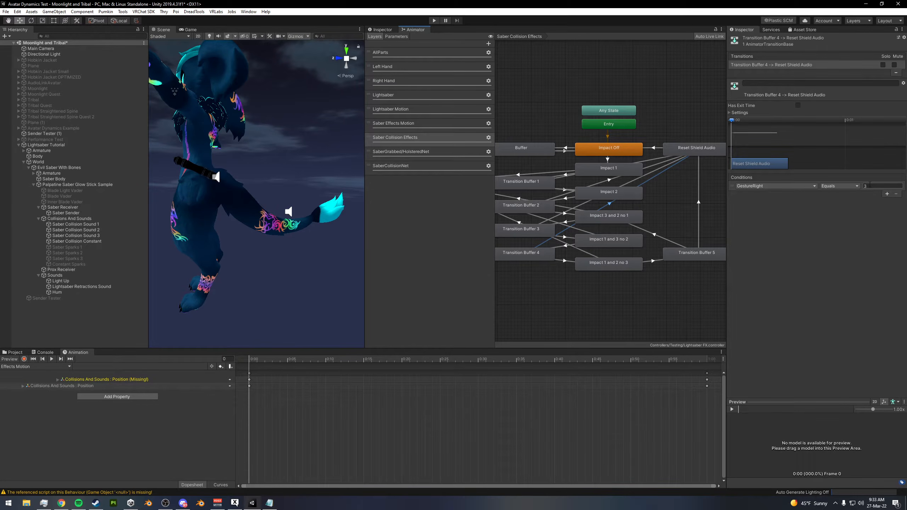
Check the Reset Shield Audio state, the gesture condition on its transition to Impact Off, and the Impact Off state
{"action": "middle_click_drag", "start_coordinate": [694, 171], "coordinate": [688, 178]}
{"action": "left_click", "coordinate": [695, 155]}
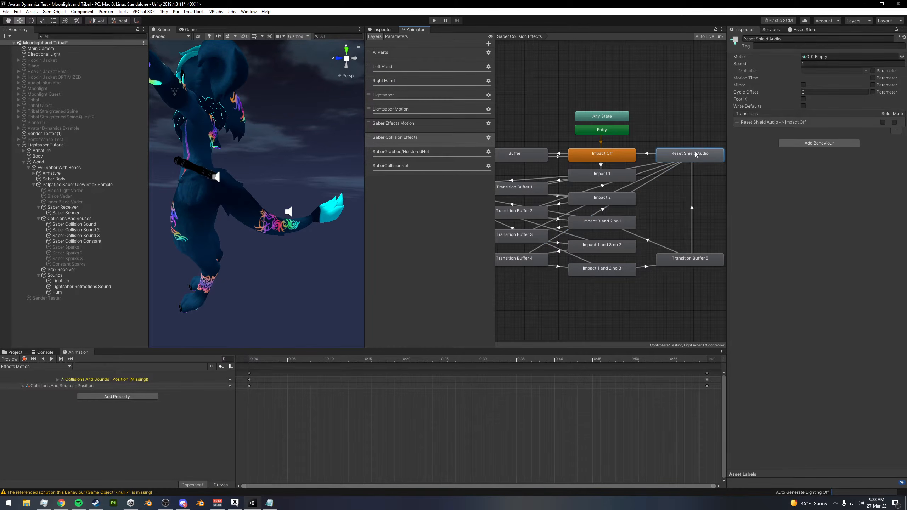
{"action": "left_click", "coordinate": [647, 154]}
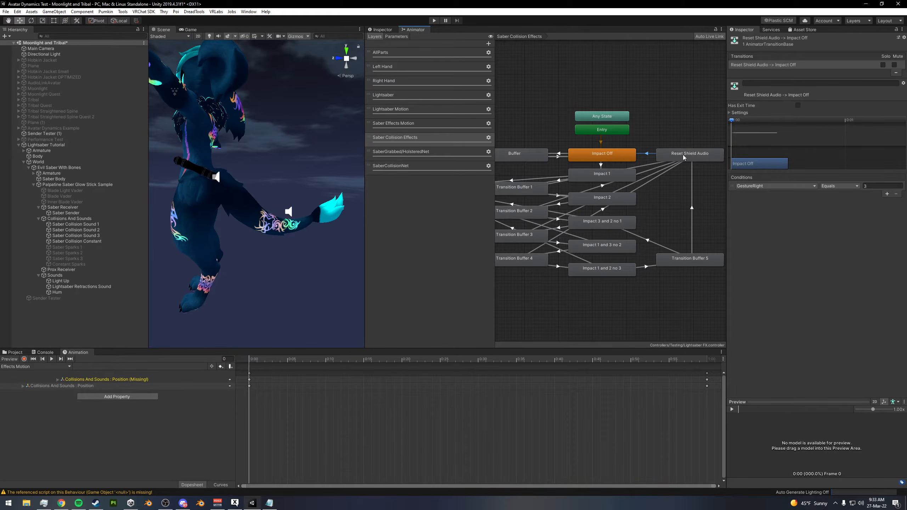
{"action": "left_click", "coordinate": [594, 155]}
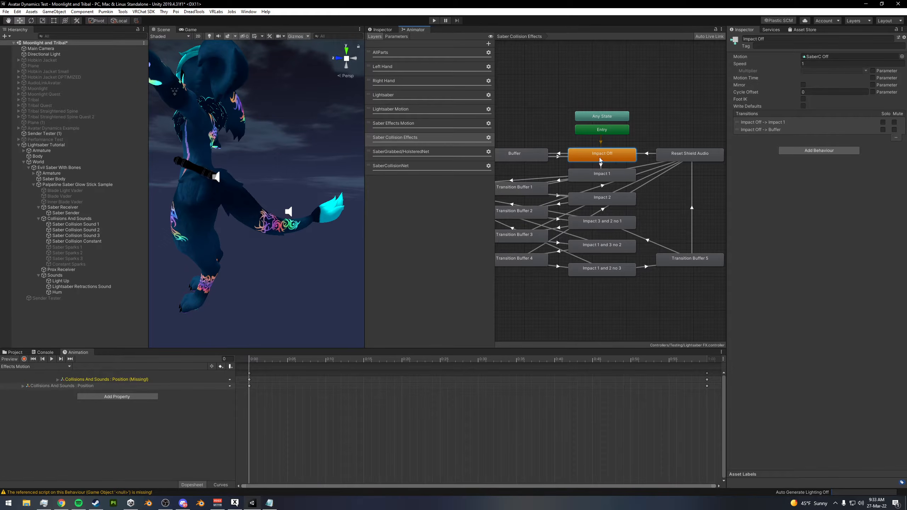
{"action": "middle_click_drag", "start_coordinate": [636, 194], "coordinate": [707, 186]}
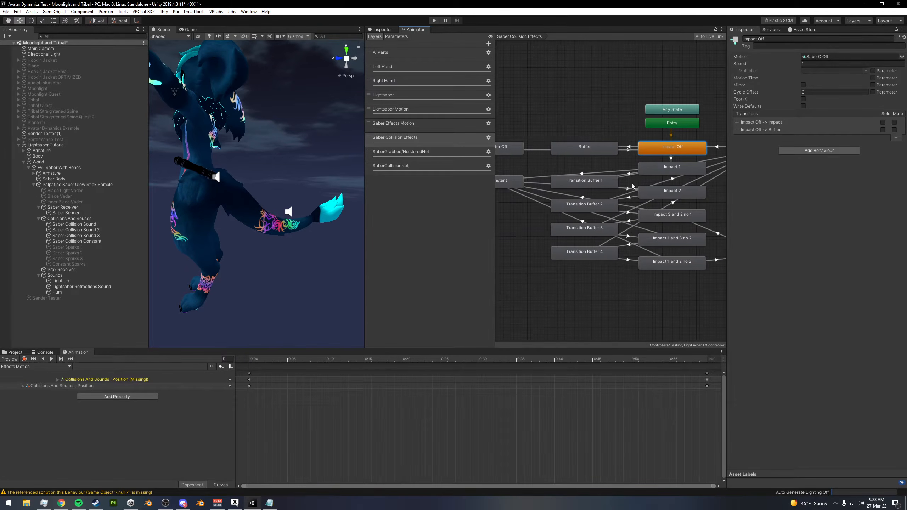
{"action": "left_click", "coordinate": [559, 163]}
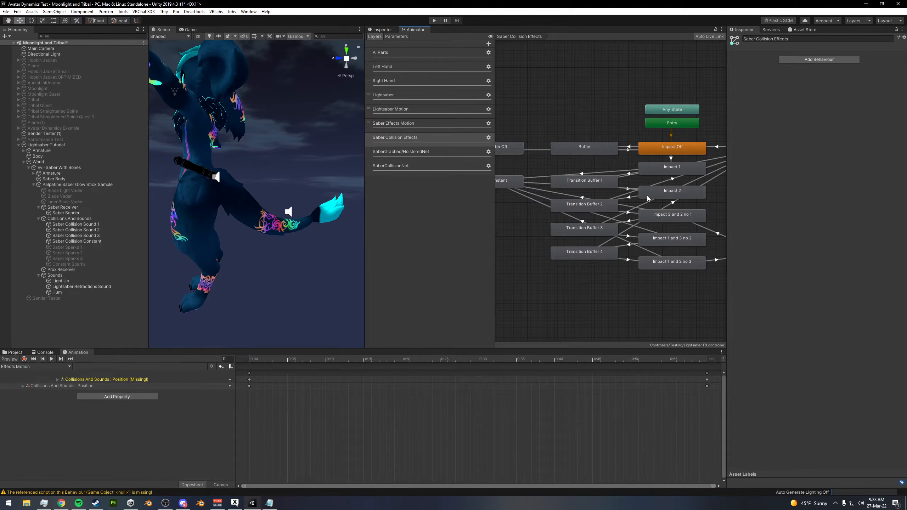
Locate Impact 1's SaberC1 clip in the project and examine its sound and sparks keyframes on the animation timeline
{"action": "left_click", "coordinate": [657, 171]}
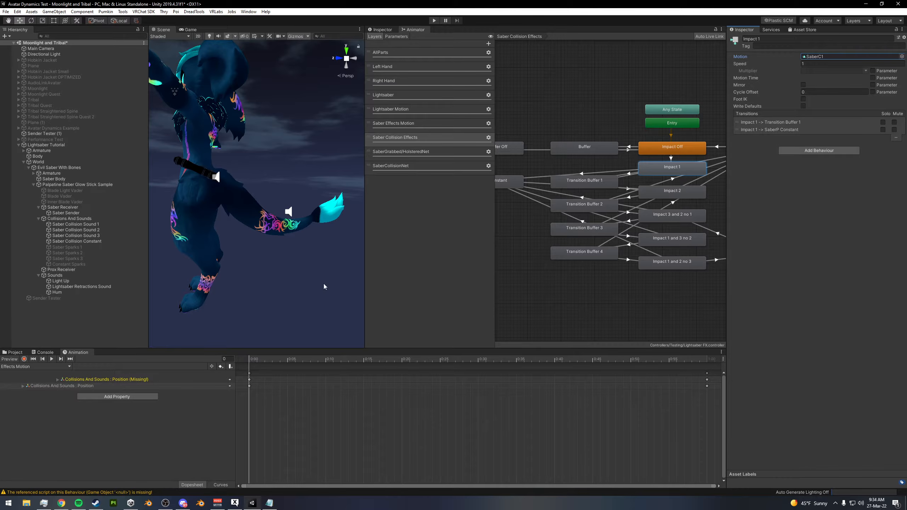
{"action": "left_click", "coordinate": [16, 353]}
{"action": "left_click", "coordinate": [813, 57]}
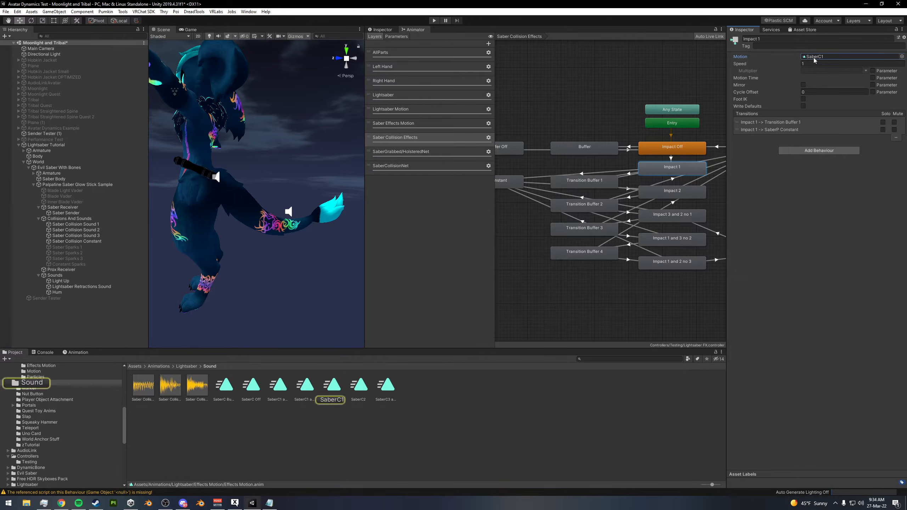
{"action": "left_click", "coordinate": [337, 389]}
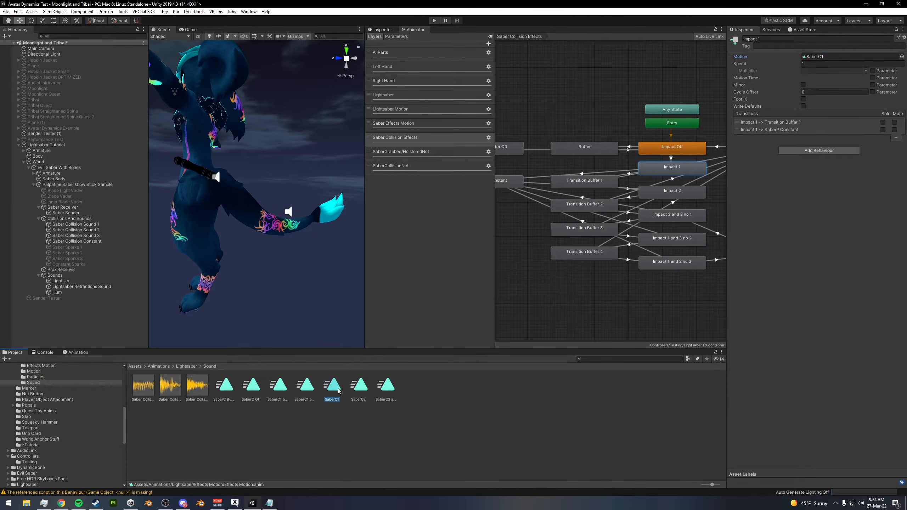
{"action": "left_click", "coordinate": [78, 353]}
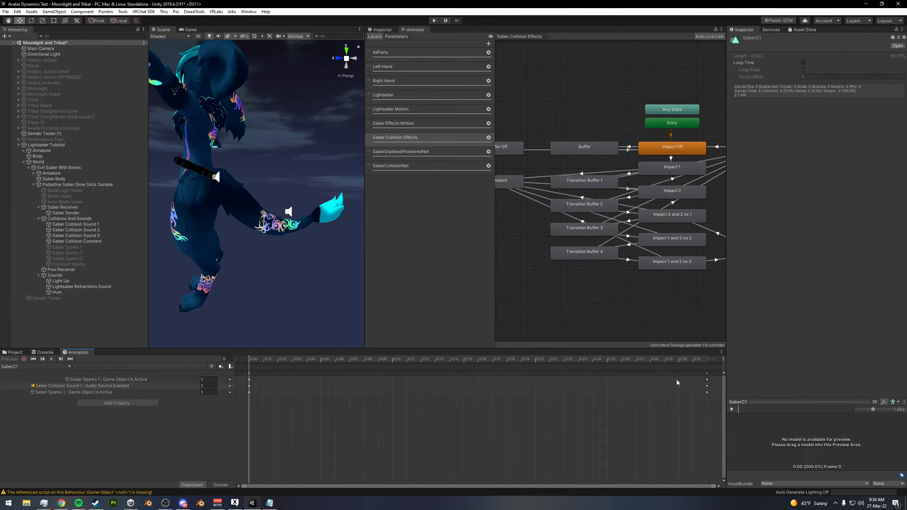
{"action": "scroll", "coordinate": [482, 420], "scroll_direction": "down", "scroll_amount": 5}
{"action": "scroll", "coordinate": [464, 438], "scroll_direction": "down", "scroll_amount": 2}
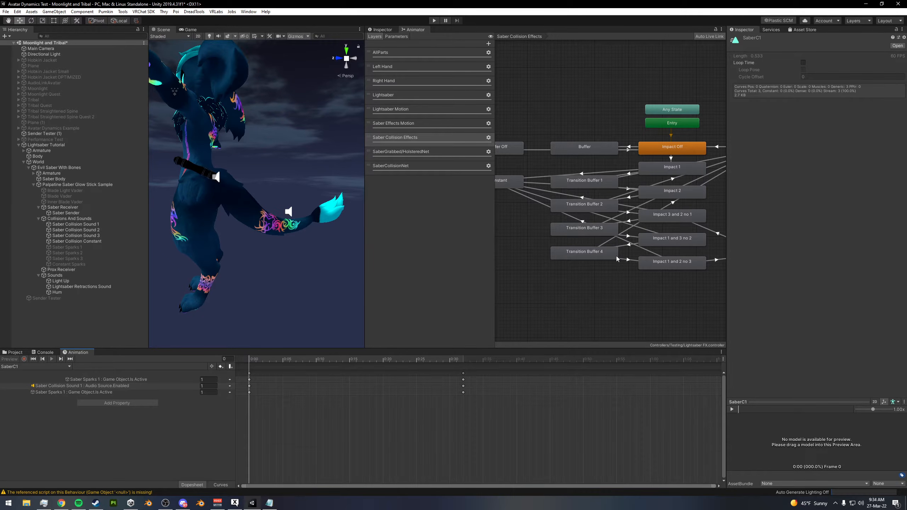
Inspect the transition from Impact 1 to SaberP Constant, including its condition and expanded exit time settings
{"action": "middle_click_drag", "start_coordinate": [657, 177], "coordinate": [669, 188]}
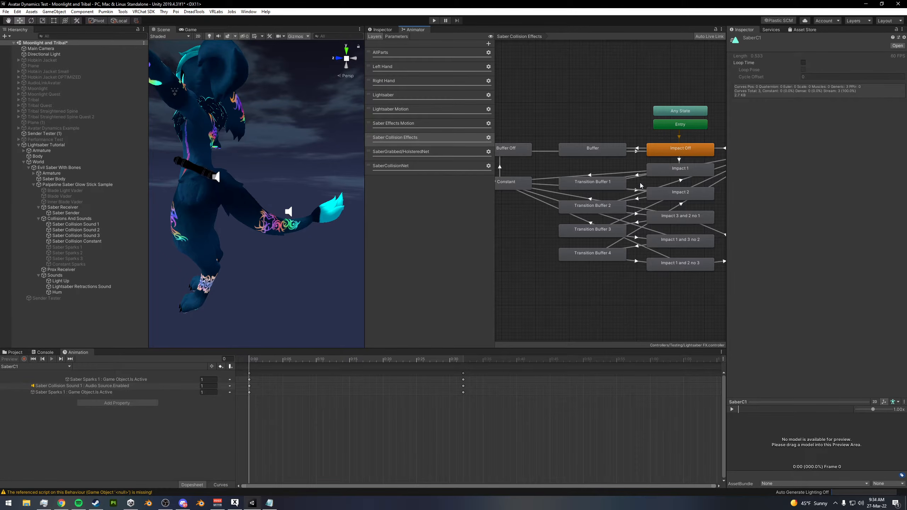
{"action": "middle_click_drag", "start_coordinate": [647, 173], "coordinate": [659, 174]}
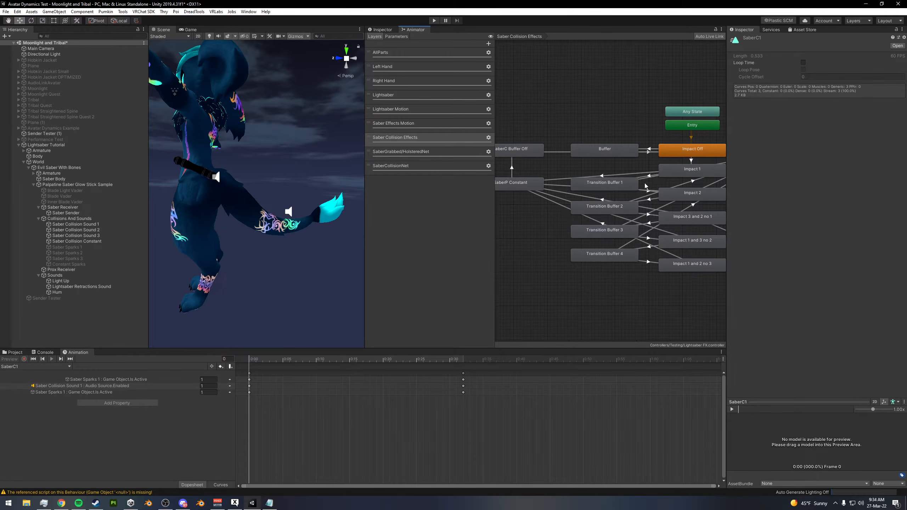
{"action": "left_click", "coordinate": [617, 176]}
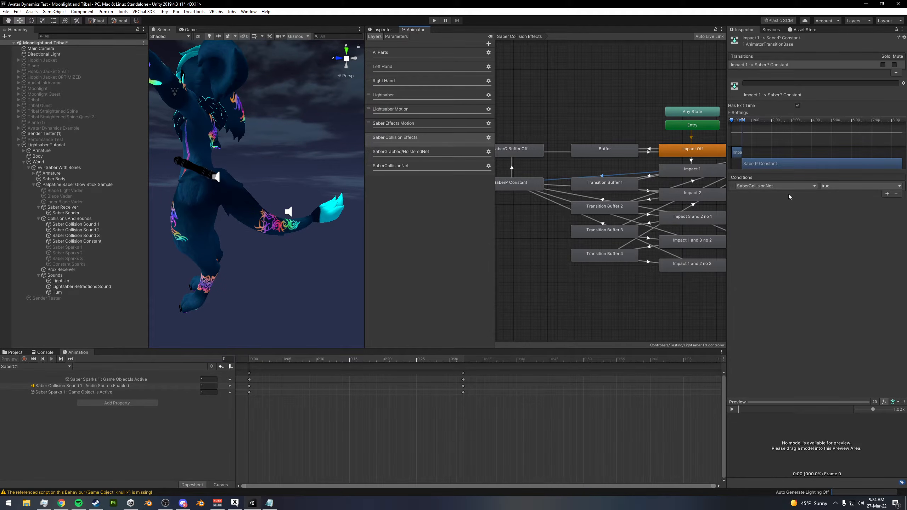
{"action": "left_click", "coordinate": [730, 113]}
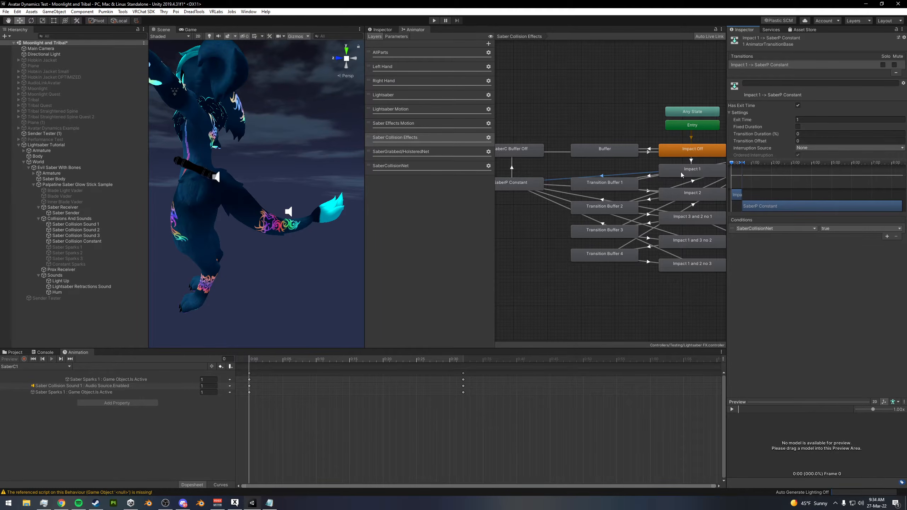
Inspect the SaberP Constant state and the condition on its transition to SaberC Buffer Off
{"action": "middle_click_drag", "start_coordinate": [582, 176], "coordinate": [618, 180]}
{"action": "left_click", "coordinate": [547, 187]}
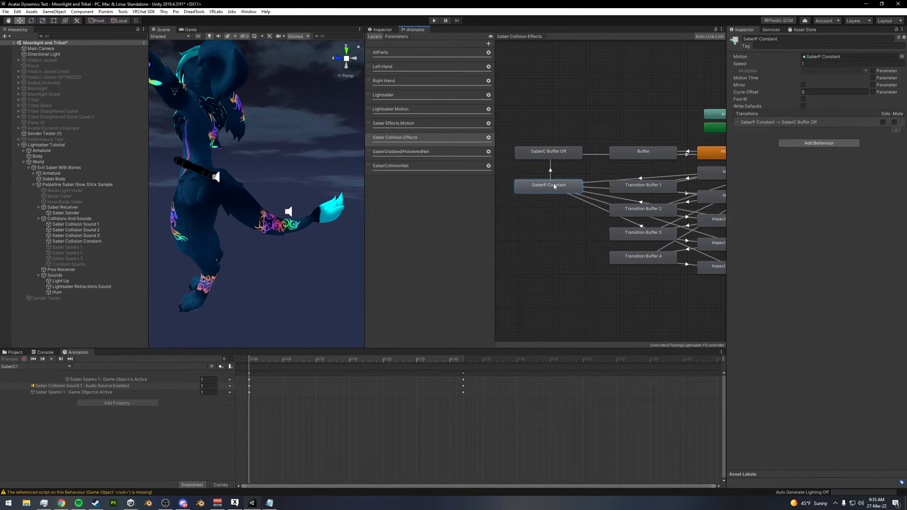
{"action": "left_click", "coordinate": [552, 172]}
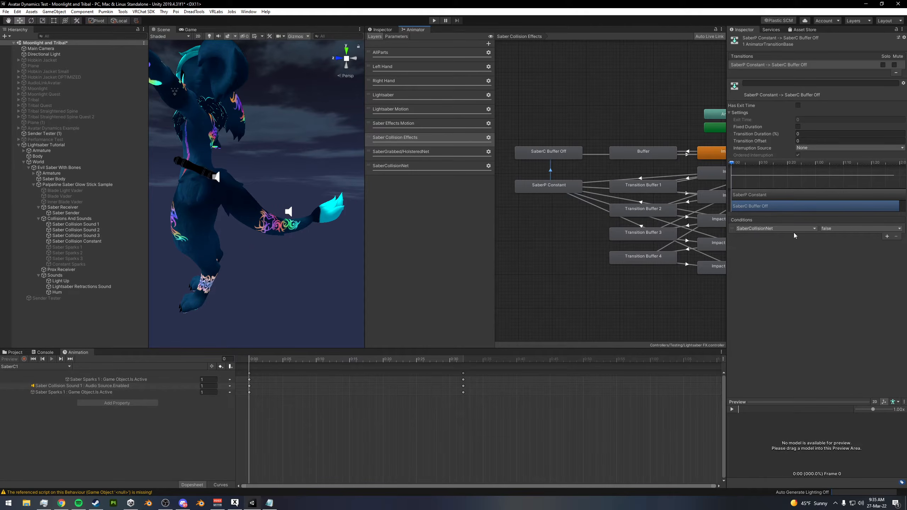
Widen the Scene view, enter Play mode and show the avatar in the Scene view
{"action": "left_click_drag", "start_coordinate": [364, 193], "coordinate": [482, 195]}
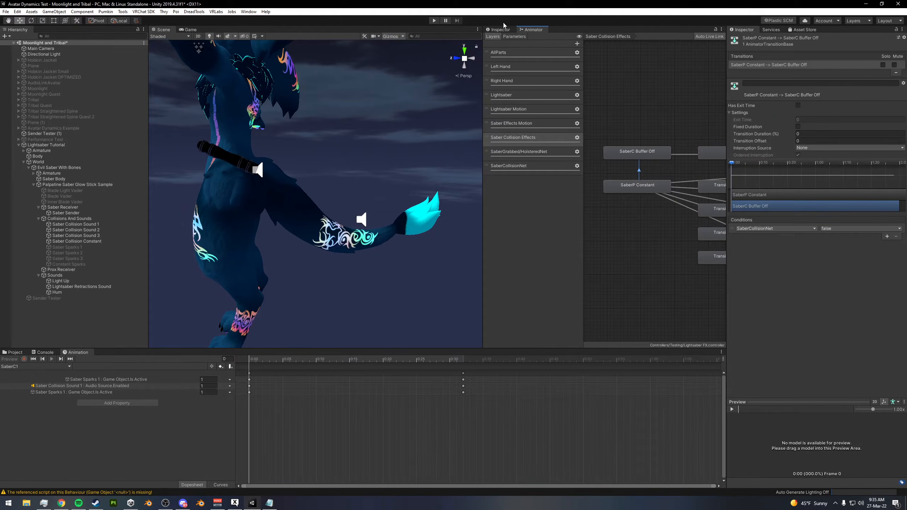
{"action": "left_click", "coordinate": [435, 21]}
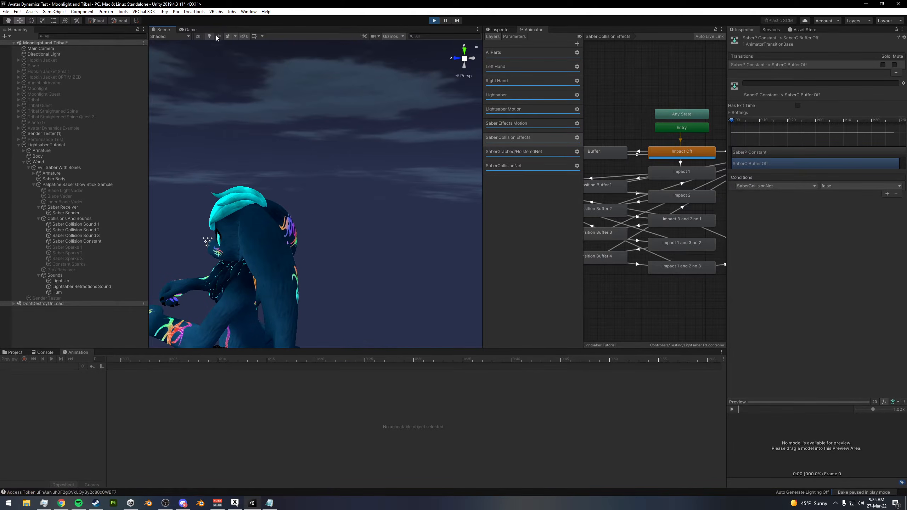
{"action": "left_click", "coordinate": [164, 30]}
{"action": "left_click_drag", "start_coordinate": [274, 104], "coordinate": [192, 193], "text": "alt"}
{"action": "scroll", "coordinate": [364, 157], "scroll_direction": "down", "scroll_amount": 15, "text": "alt"}
Select the Main Camera and move it in front of the avatar, to about X 0.766, Y 0.19, Z 3.715
{"action": "left_click", "coordinate": [228, 192]}
{"action": "middle_click_drag", "start_coordinate": [288, 193], "coordinate": [377, 177]}
{"action": "left_click_drag", "start_coordinate": [211, 181], "coordinate": [154, 199]}
{"action": "middle_click_drag", "start_coordinate": [235, 197], "coordinate": [372, 177], "text": "alt"}
{"action": "left_click_drag", "start_coordinate": [311, 183], "coordinate": [190, 172]}
{"action": "left_click_drag", "start_coordinate": [406, 155], "coordinate": [436, 173], "text": "alt"}
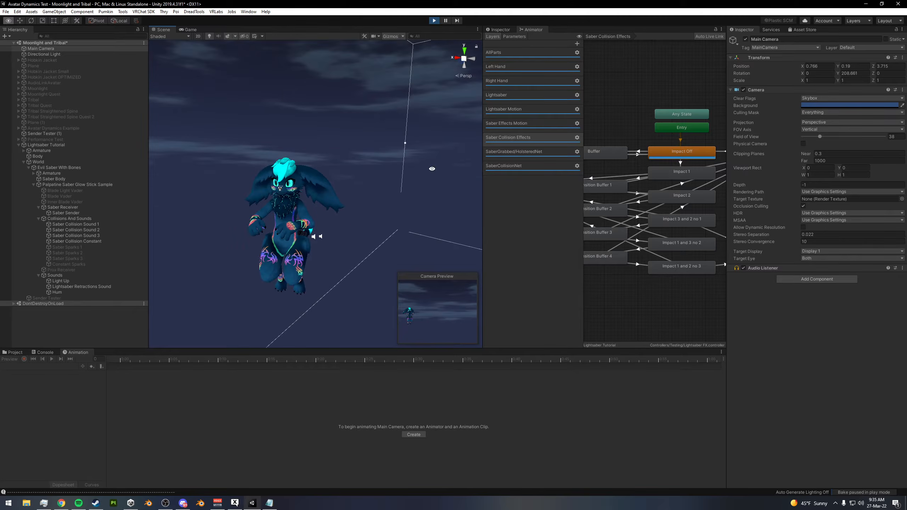
Enable the SaberGrabbedNet animator parameter and set GestureRight to 1 to ignite the saber
{"action": "left_click", "coordinate": [514, 36]}
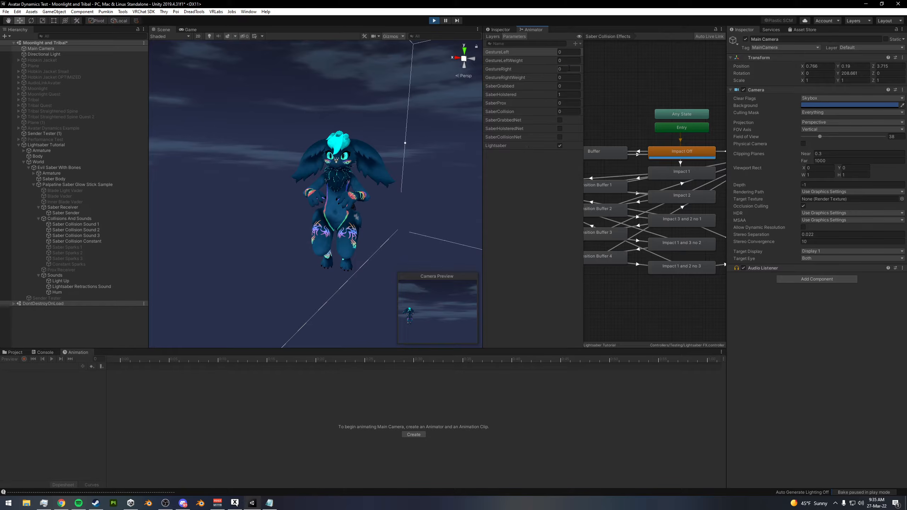
{"action": "left_click_drag", "start_coordinate": [393, 186], "coordinate": [240, 182], "text": "alt"}
{"action": "scroll", "coordinate": [352, 185], "scroll_direction": "up", "scroll_amount": 3}
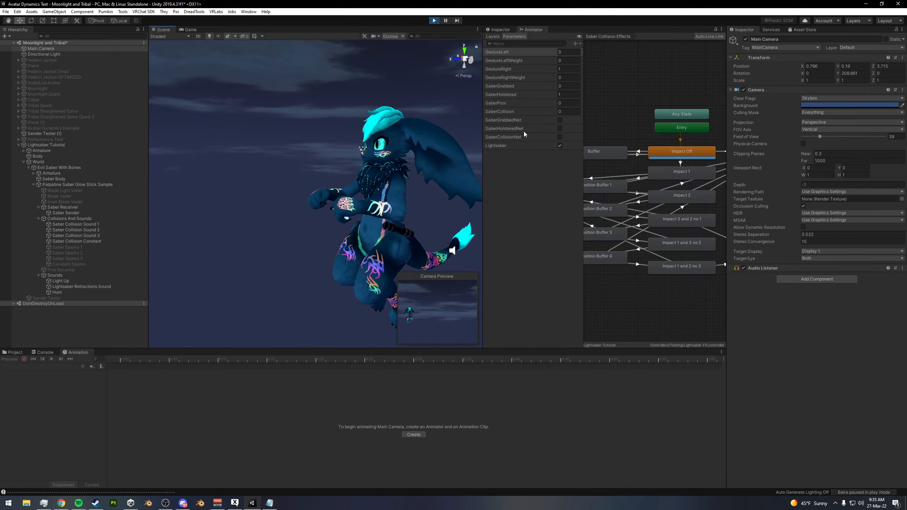
{"action": "left_click", "coordinate": [560, 119]}
{"action": "left_click_drag", "start_coordinate": [385, 190], "coordinate": [357, 183], "text": "alt"}
{"action": "left_click", "coordinate": [568, 70]}
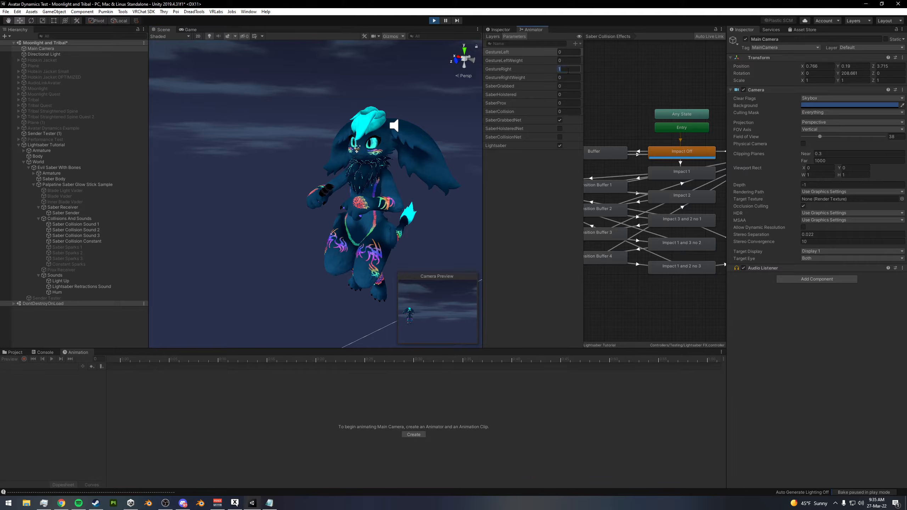
{"action": "type", "text": "1"}
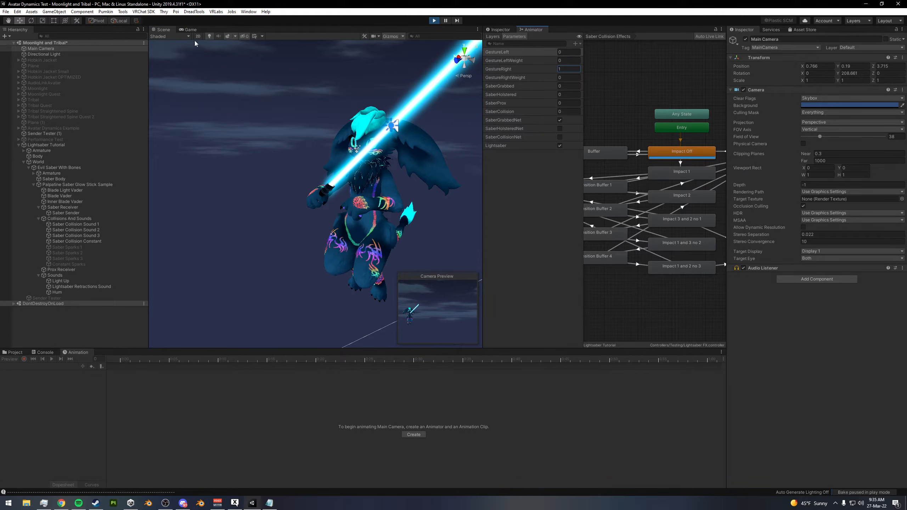
Check the camera framing in the Game view and move the Main Camera closer to the avatar, to about X 0.874, Z 2.254
{"action": "left_click", "coordinate": [191, 30]}
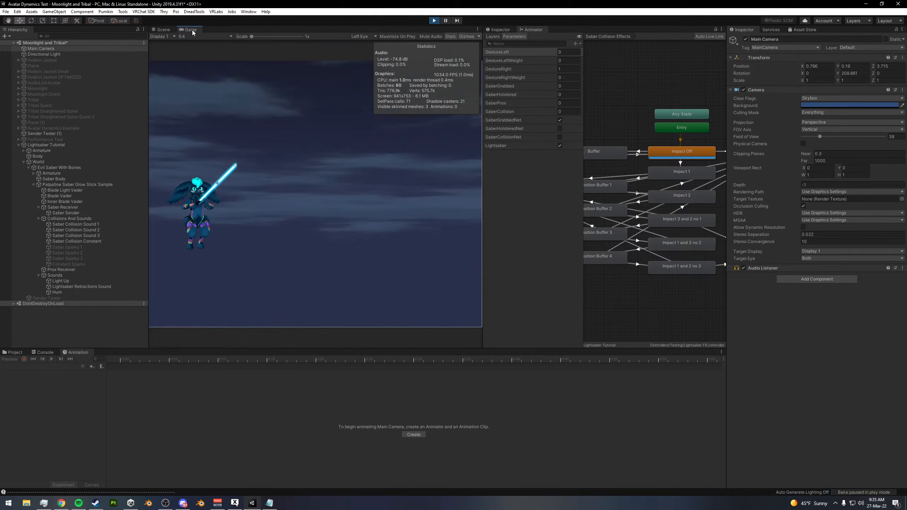
{"action": "left_click", "coordinate": [164, 29]}
{"action": "scroll", "coordinate": [266, 144], "scroll_direction": "down", "scroll_amount": 5}
{"action": "left_click_drag", "start_coordinate": [265, 144], "coordinate": [114, 175], "text": "alt"}
{"action": "middle_click_drag", "start_coordinate": [157, 174], "coordinate": [336, 172]}
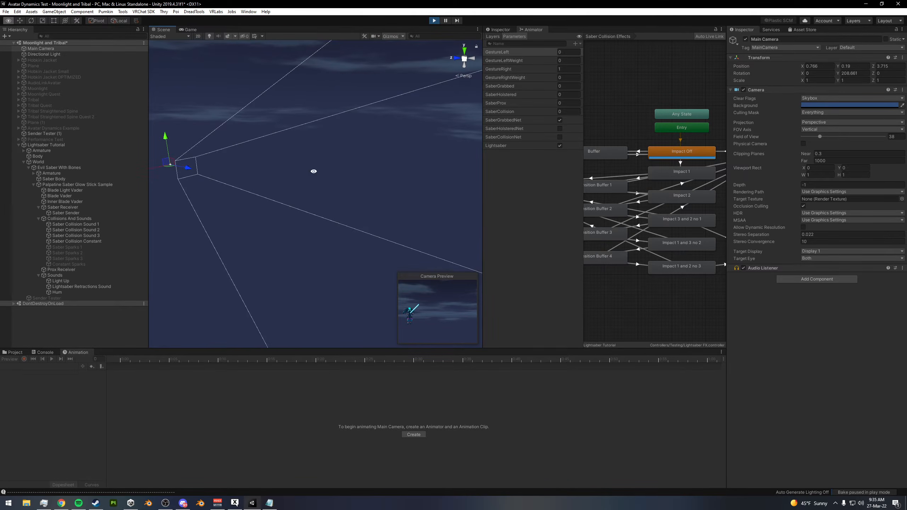
{"action": "left_click_drag", "start_coordinate": [188, 167], "coordinate": [319, 169]}
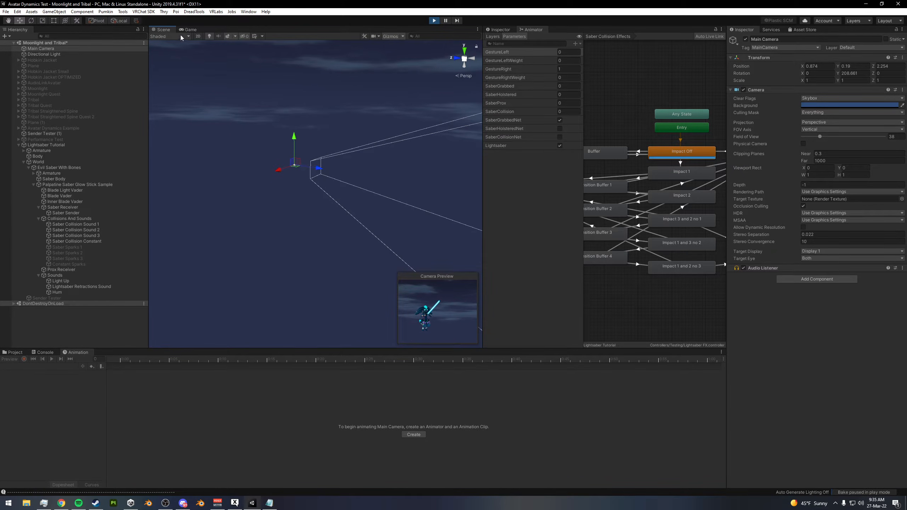
Frame the avatar and its ignited saber in the Scene view and give the Animator graph more room
{"action": "middle_click_drag", "start_coordinate": [348, 101], "coordinate": [215, 116]}
{"action": "left_click_drag", "start_coordinate": [214, 115], "coordinate": [440, 152], "text": "alt"}
{"action": "right_click_drag", "start_coordinate": [440, 152], "coordinate": [531, 156], "text": "alt"}
{"action": "left_click_drag", "start_coordinate": [439, 154], "coordinate": [465, 168], "text": "alt"}
{"action": "right_click_drag", "start_coordinate": [464, 168], "coordinate": [353, 157], "text": "alt"}
{"action": "left_click_drag", "start_coordinate": [354, 157], "coordinate": [394, 100], "text": "alt"}
{"action": "left_click_drag", "start_coordinate": [483, 172], "coordinate": [434, 174]}
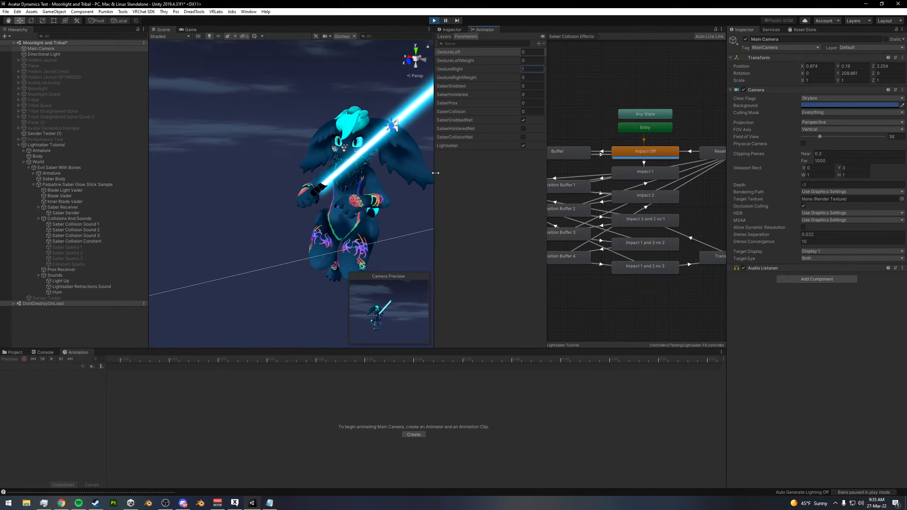
{"action": "middle_click_drag", "start_coordinate": [393, 175], "coordinate": [320, 177]}
{"action": "left_click_drag", "start_coordinate": [320, 177], "coordinate": [352, 176], "text": "alt"}
{"action": "right_click_drag", "start_coordinate": [352, 176], "coordinate": [336, 181], "text": "alt"}
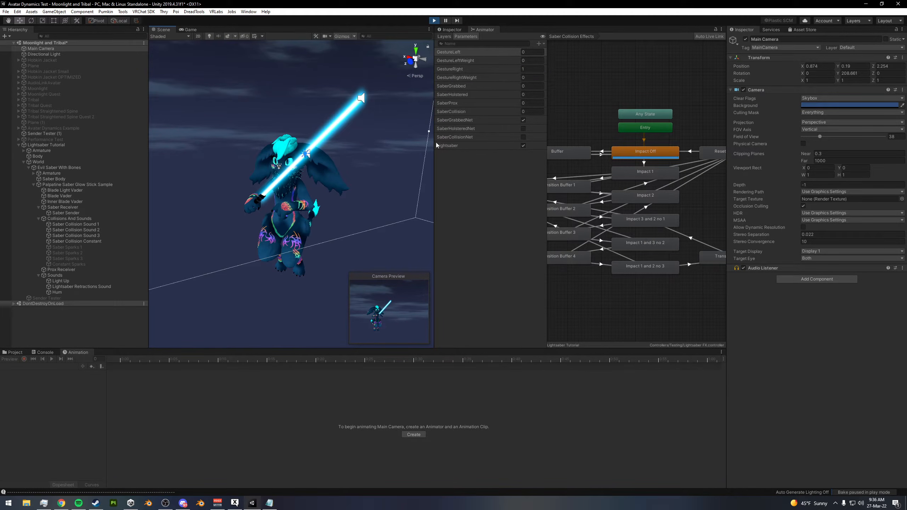
Activate the Sender Tester object and move it slightly at the saber's tip, to about X -0.747, Y 1.085
{"action": "left_click", "coordinate": [454, 138]}
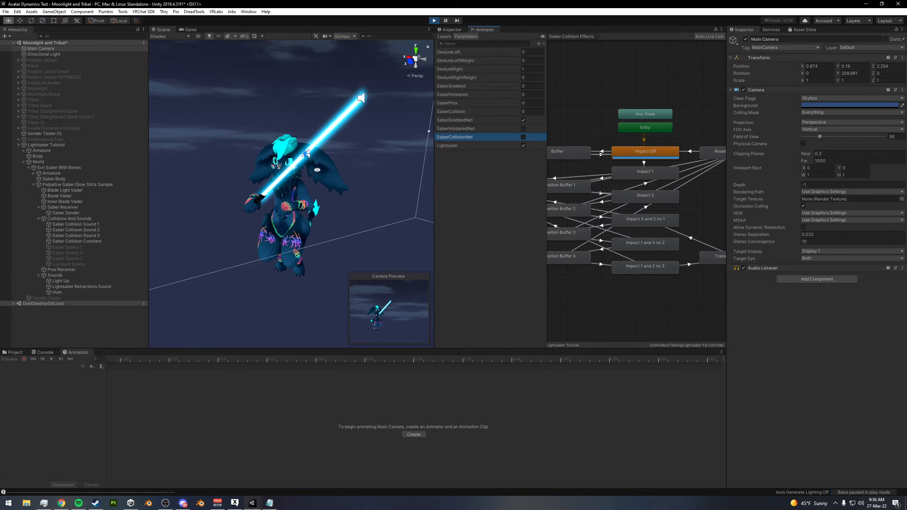
{"action": "left_click_drag", "start_coordinate": [317, 172], "coordinate": [303, 172], "text": "alt"}
{"action": "left_click", "coordinate": [72, 298]}
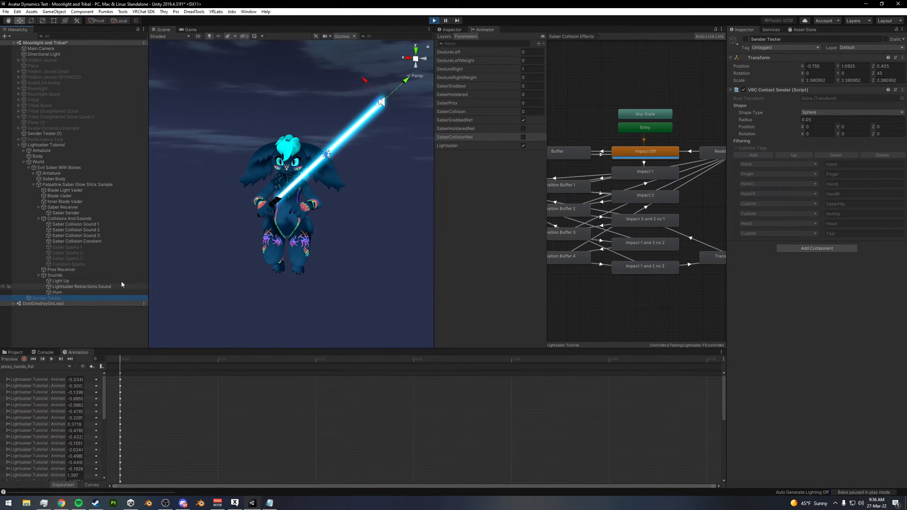
{"action": "left_click", "coordinate": [746, 39]}
{"action": "middle_click_drag", "start_coordinate": [288, 161], "coordinate": [256, 171]}
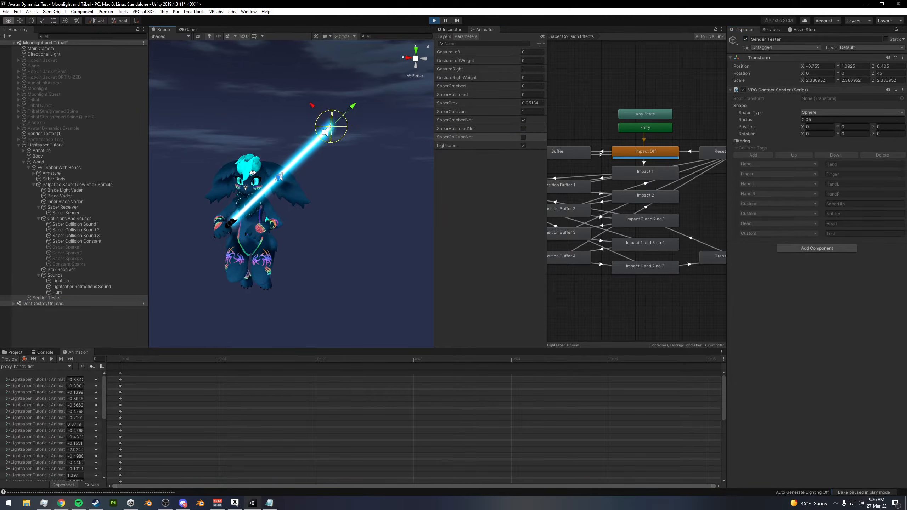
{"action": "left_click_drag", "start_coordinate": [256, 172], "coordinate": [322, 167], "text": "alt"}
{"action": "left_click_drag", "start_coordinate": [370, 110], "coordinate": [390, 118]}
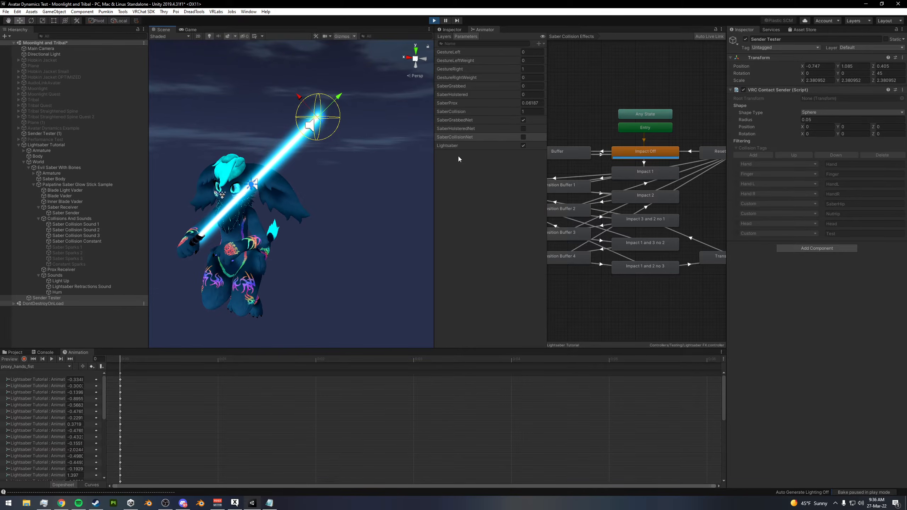
Toggle SaberCollisionNet on and off repeatedly to run the Saber Collision Effects layer through its impact and Transition Buffer states
{"action": "left_click", "coordinate": [524, 137]}
{"action": "right_click_drag", "start_coordinate": [350, 170], "coordinate": [314, 170], "text": "alt"}
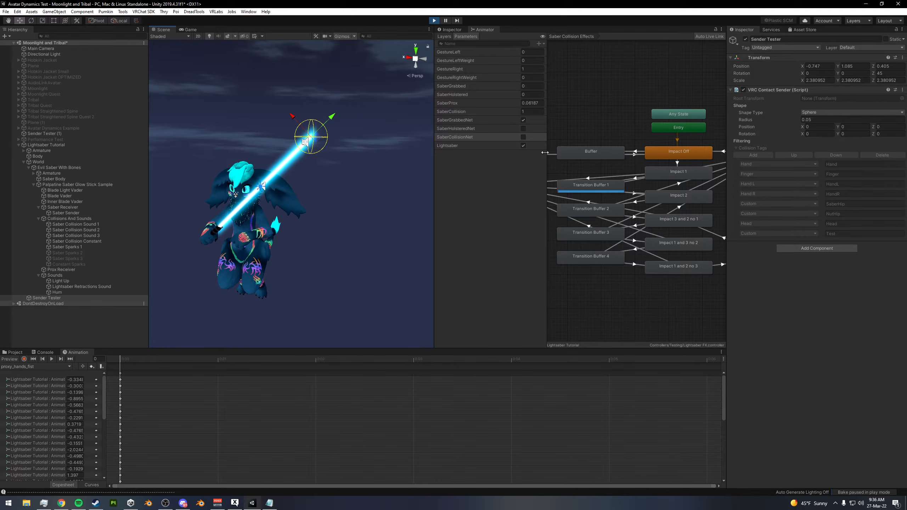
{"action": "left_click", "coordinate": [523, 137]}
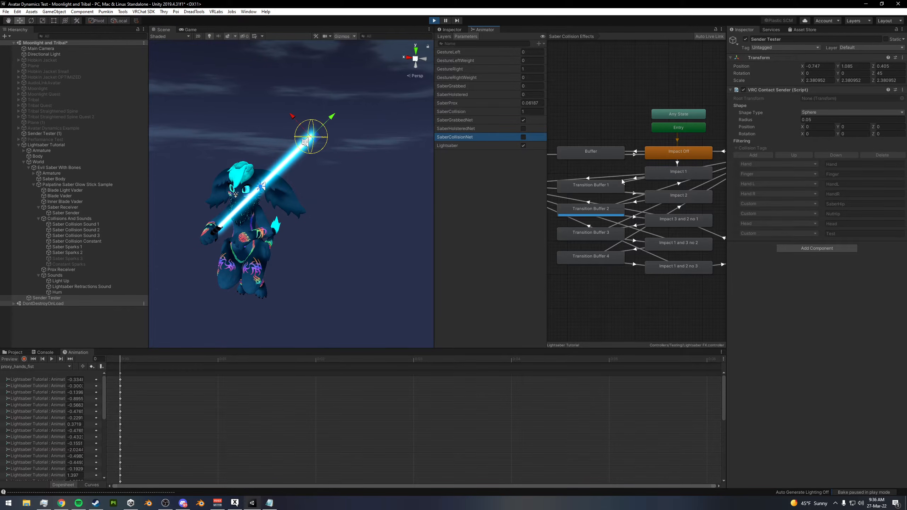
{"action": "left_click", "coordinate": [524, 137]}
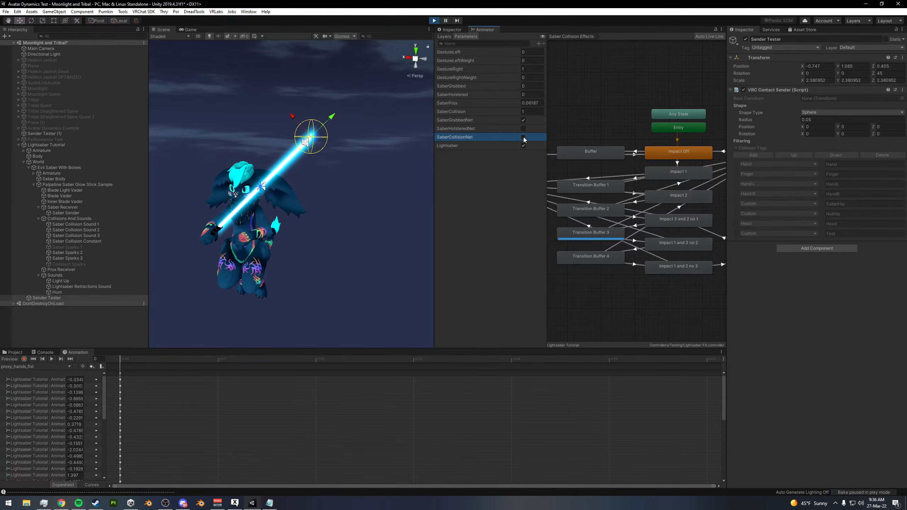
{"action": "left_click", "coordinate": [523, 137]}
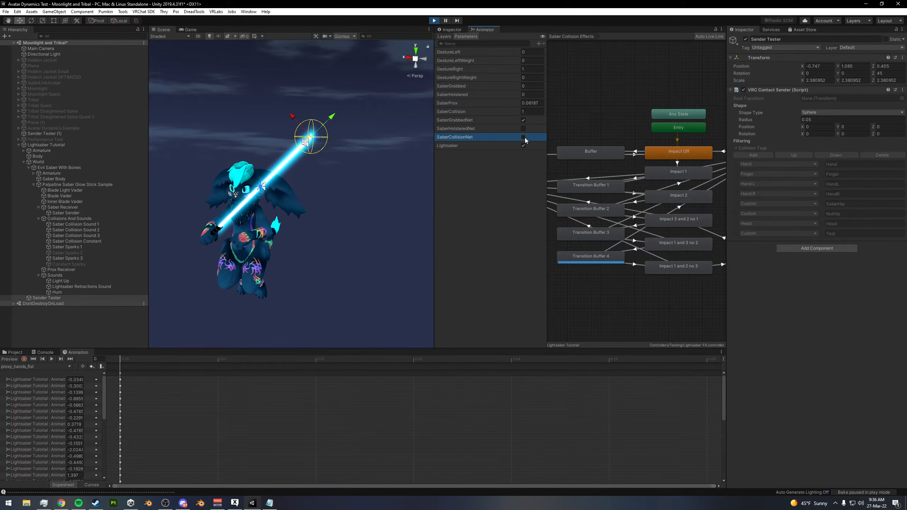
{"action": "left_click", "coordinate": [524, 137]}
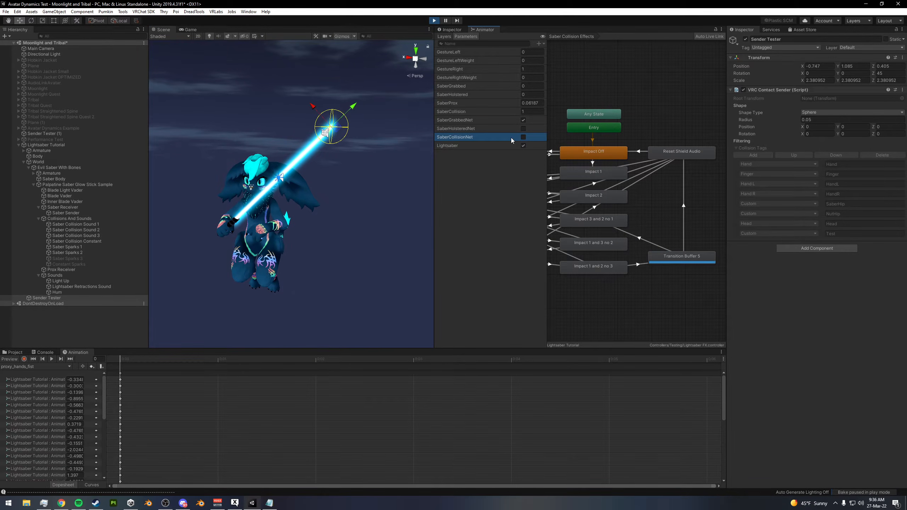
{"action": "double_click", "coordinate": [523, 136]}
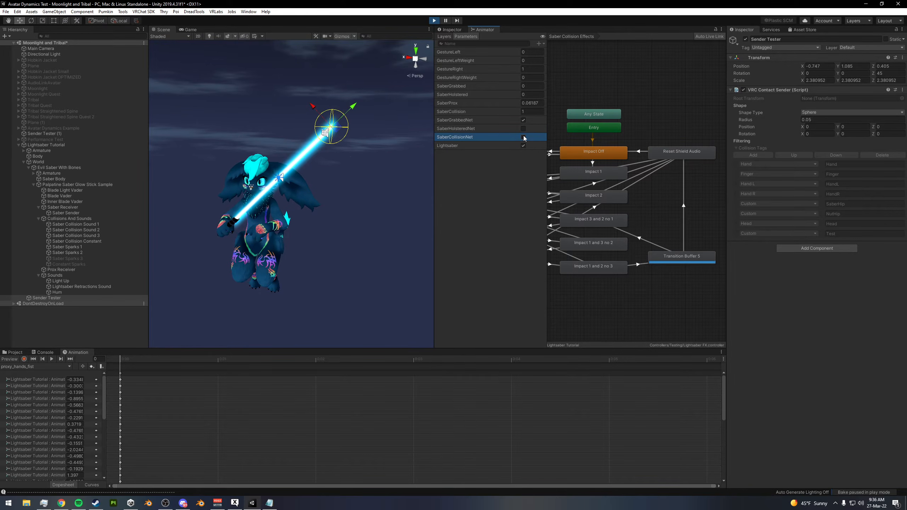
{"action": "double_click", "coordinate": [523, 137]}
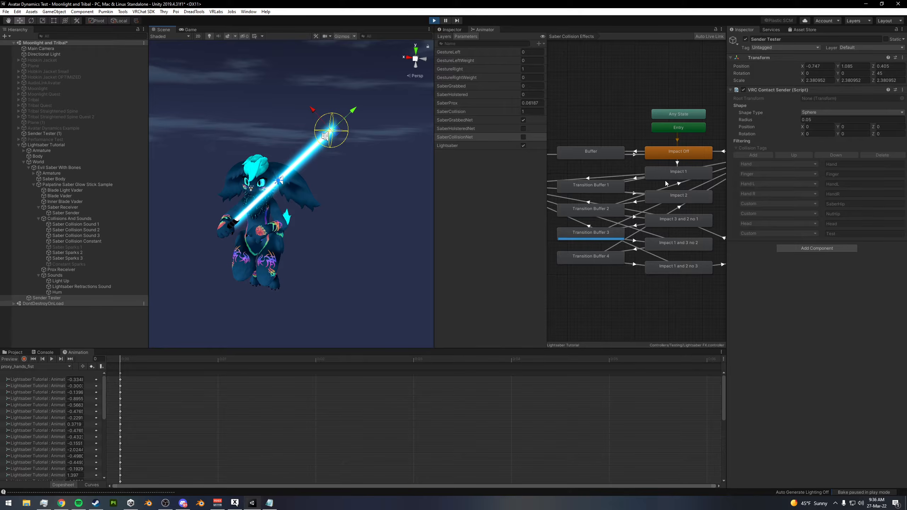
Turn SaberCollisionNet on and leave it on to demonstrate the Constant Sparks at the saber's tip
{"action": "left_click_drag", "start_coordinate": [645, 168], "coordinate": [696, 160], "text": "alt"}
{"action": "mouse_move", "coordinate": [696, 160]}
{"action": "right_mouse_down", "text": "alt"}
{"action": "mouse_move", "coordinate": [678, 165]}
{"action": "mouse_move", "coordinate": [691, 165]}
{"action": "right_mouse_up", "text": "alt"}
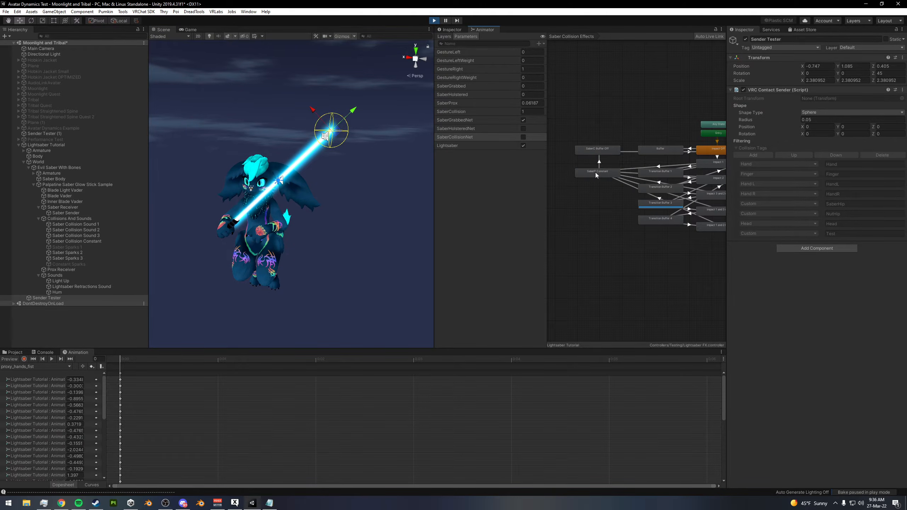
{"action": "left_click", "coordinate": [524, 137]}
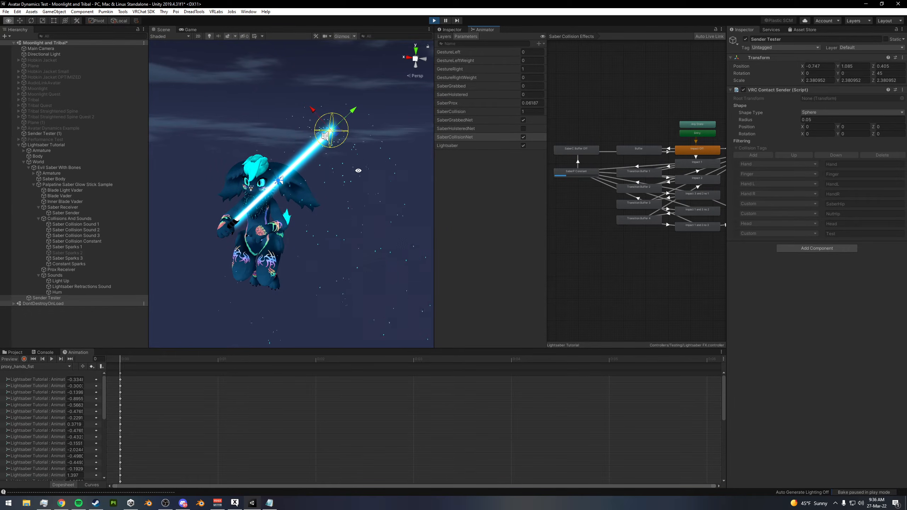
{"action": "left_click_drag", "start_coordinate": [375, 172], "coordinate": [357, 158], "text": "alt"}
{"action": "middle_click_drag", "start_coordinate": [339, 124], "coordinate": [315, 139]}
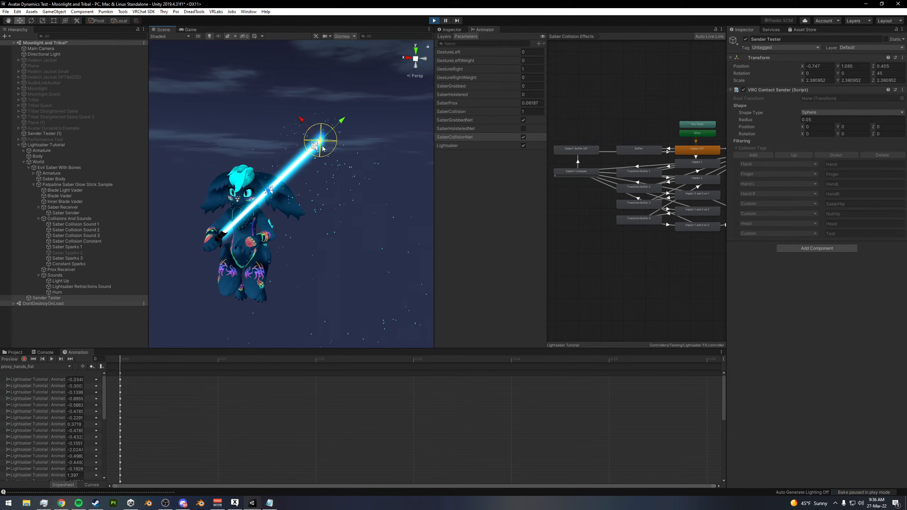
Select Sender Tester and slide it down the blade to about X -0.441, Y 0.778
{"action": "left_click", "coordinate": [61, 269]}
{"action": "left_click", "coordinate": [56, 299]}
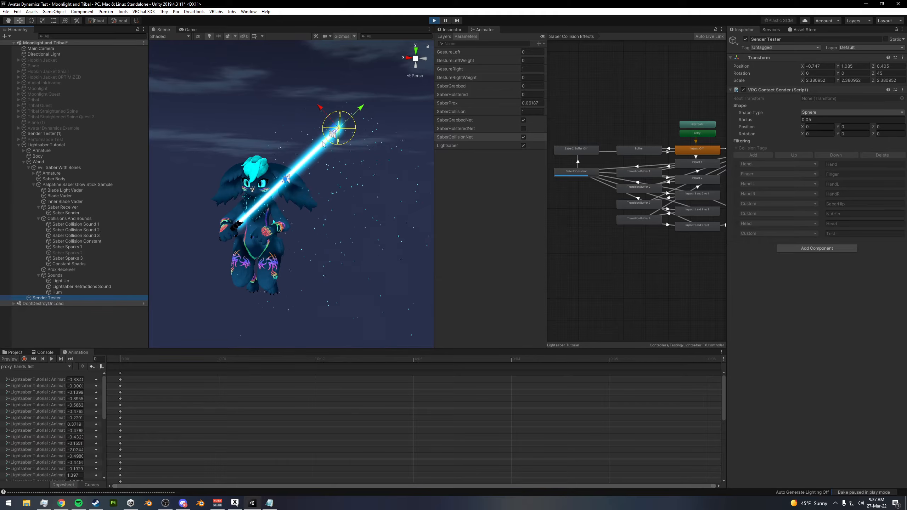
{"action": "middle_click_drag", "start_coordinate": [325, 141], "coordinate": [300, 156]}
{"action": "key", "text": "w"}
{"action": "right_click_drag", "start_coordinate": [299, 157], "coordinate": [321, 134]}
{"action": "key", "text": "w"}
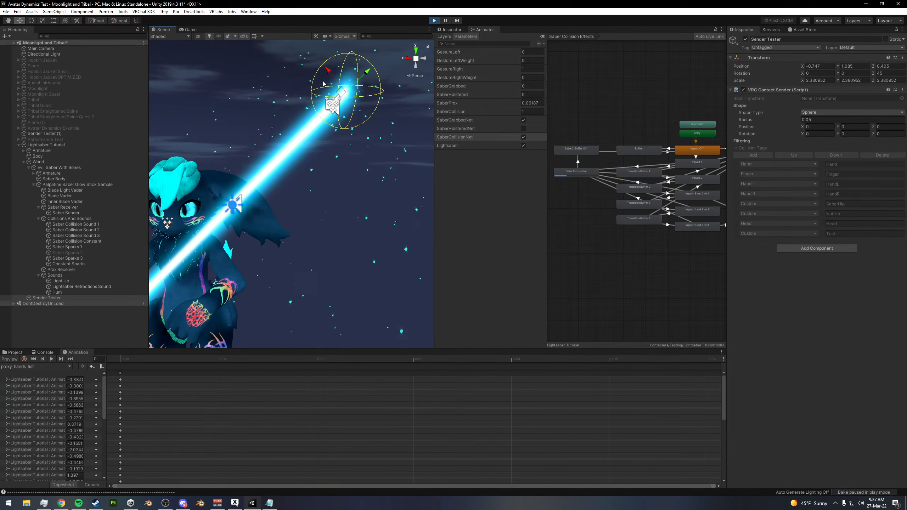
{"action": "key", "text": "s"}
{"action": "right_click_drag", "start_coordinate": [334, 109], "coordinate": [367, 88]}
{"action": "left_click_drag", "start_coordinate": [355, 95], "coordinate": [343, 107]}
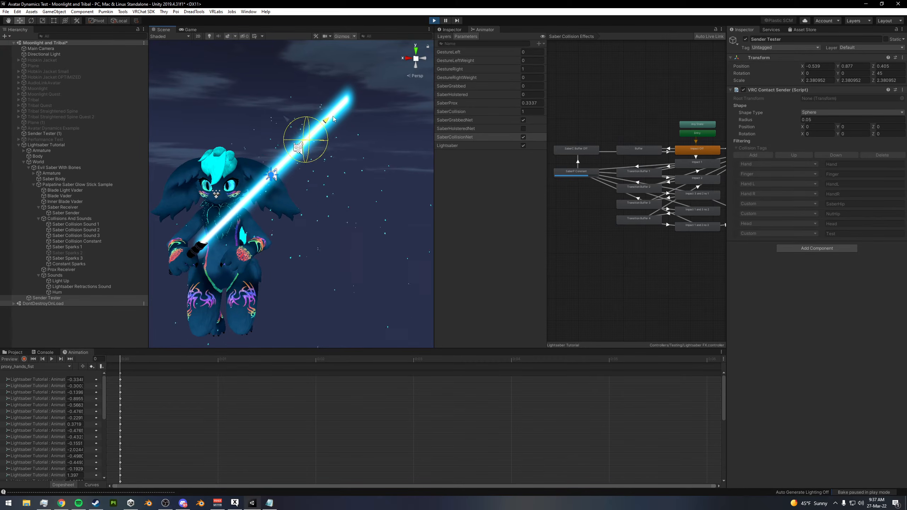
{"action": "left_click_drag", "start_coordinate": [323, 129], "coordinate": [316, 135]}
Show the Saber Effects Motion layer's graph and move Sender Tester back up the blade to about X -0.514, Y 0.852
{"action": "left_click", "coordinate": [445, 36]}
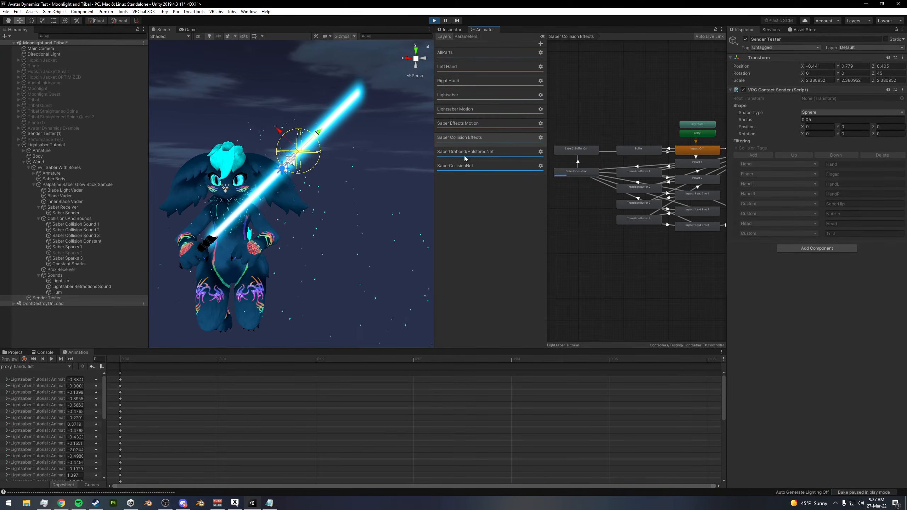
{"action": "left_click", "coordinate": [467, 125]}
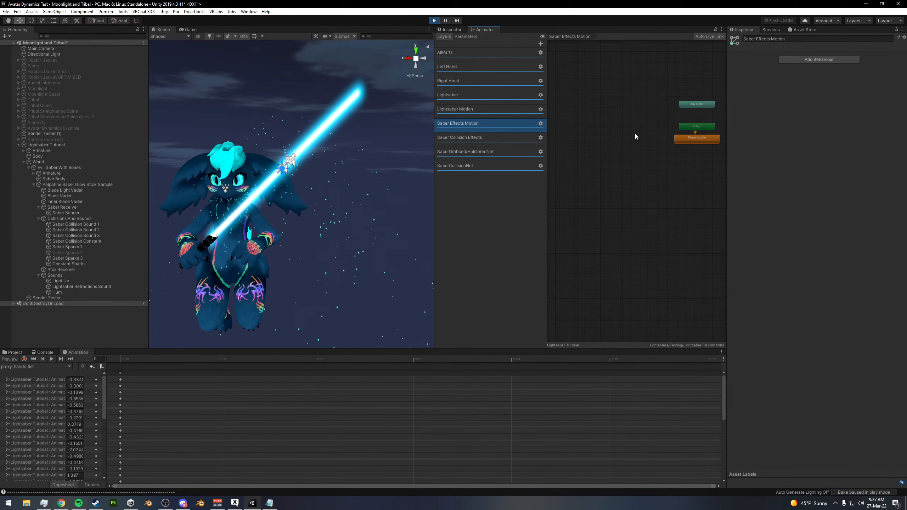
{"action": "middle_click_drag", "start_coordinate": [612, 150], "coordinate": [579, 168]}
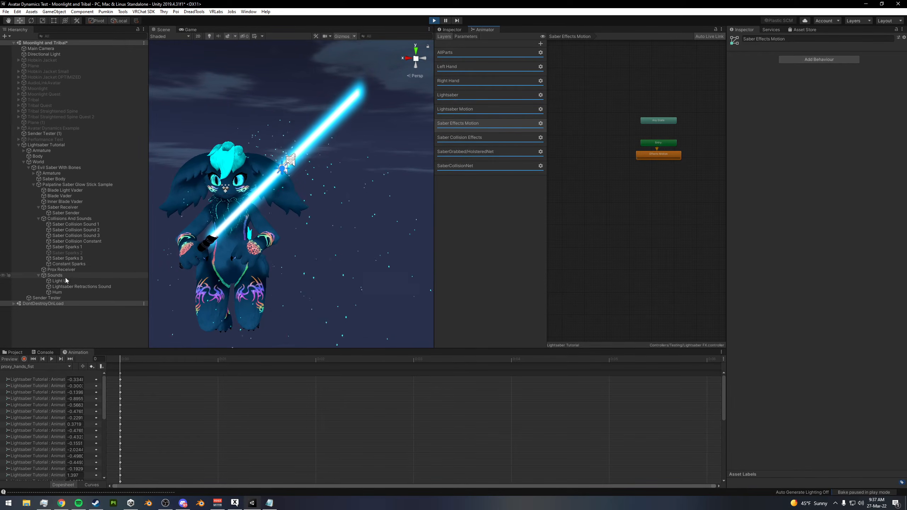
{"action": "left_click", "coordinate": [54, 297]}
{"action": "left_click_drag", "start_coordinate": [320, 136], "coordinate": [339, 121]}
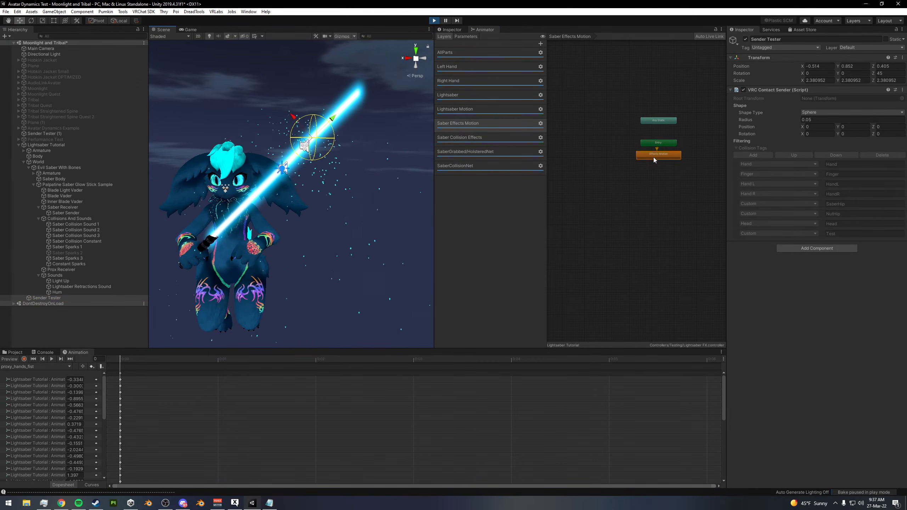
Return to the Saber Collision Effects graph and move Sender Tester down the blade to about X -0.288, Y 0.626
{"action": "left_click", "coordinate": [477, 140]}
{"action": "left_click", "coordinate": [57, 298]}
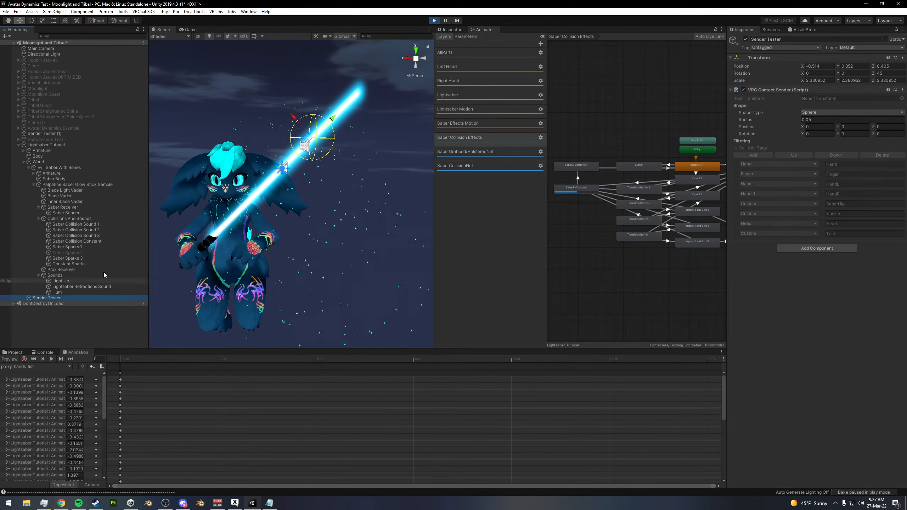
{"action": "left_click_drag", "start_coordinate": [335, 122], "coordinate": [357, 134]}
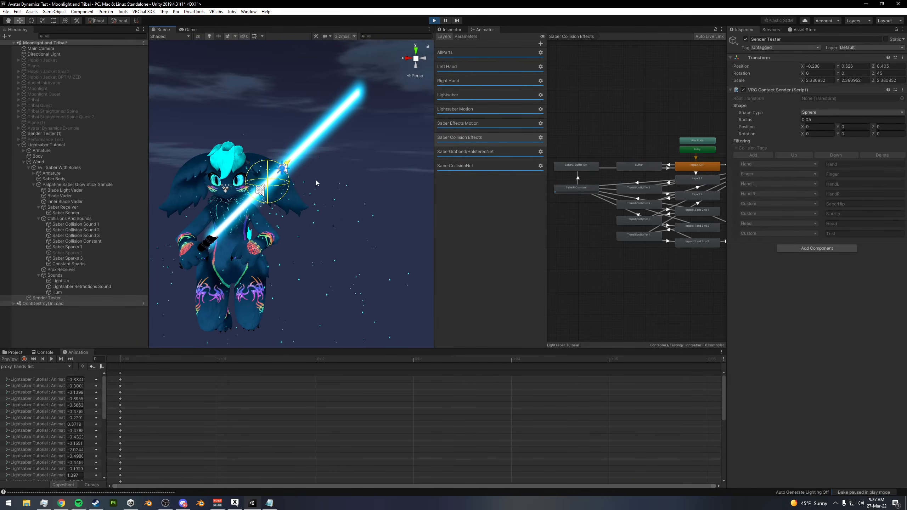
Switch the SaberCollisionNet parameter off, on and off again to demonstrate a sustained impact and its release in the state graph
{"action": "left_click", "coordinate": [461, 138]}
{"action": "left_click", "coordinate": [466, 37]}
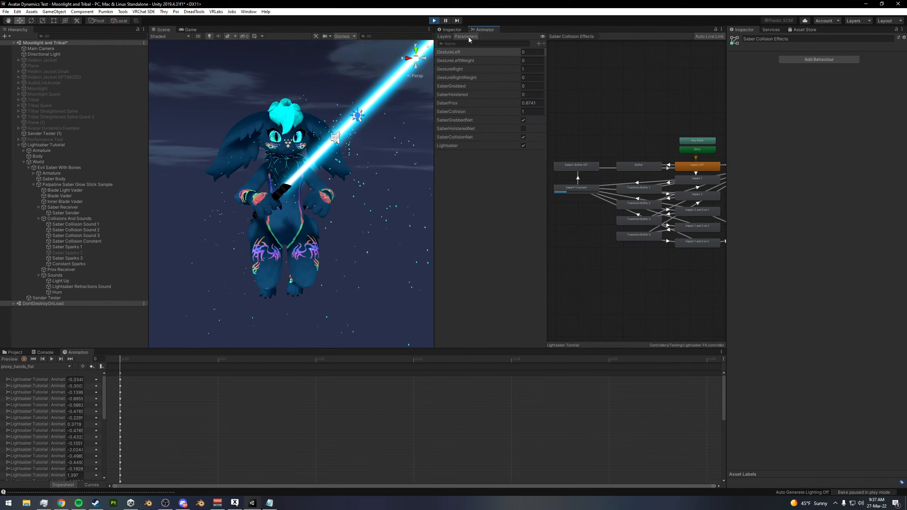
{"action": "left_click", "coordinate": [524, 137]}
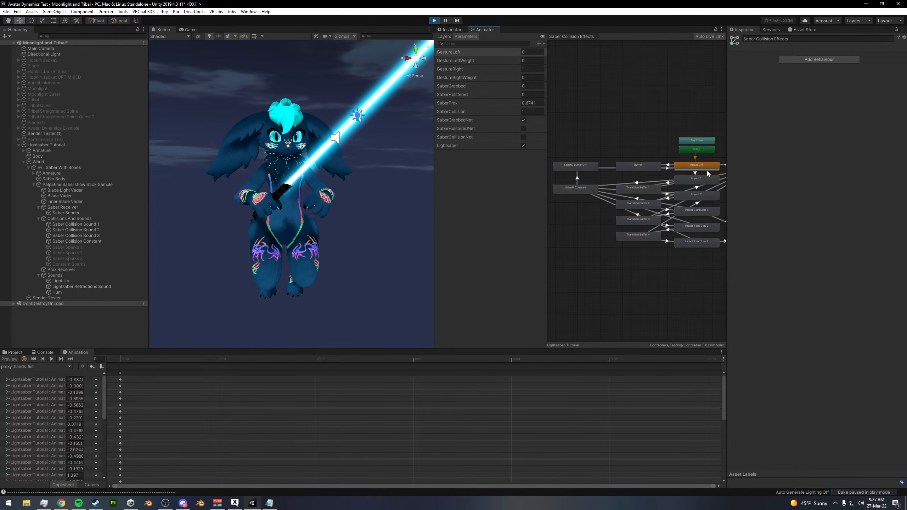
{"action": "left_click", "coordinate": [524, 137]}
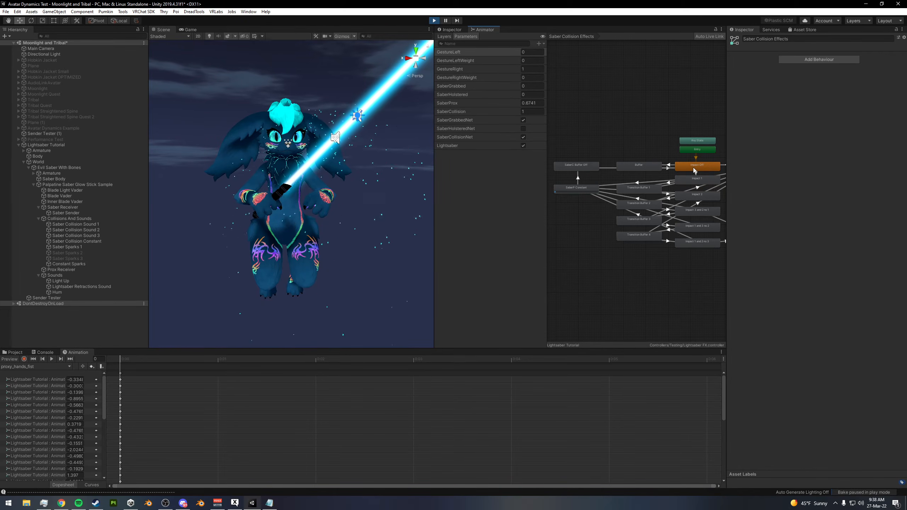
{"action": "left_click", "coordinate": [523, 137]}
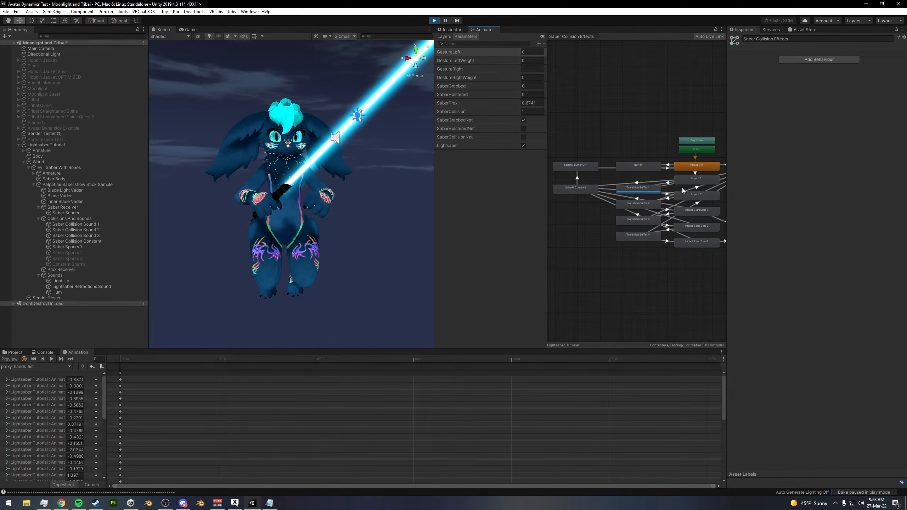
{"action": "middle_click_drag", "start_coordinate": [663, 197], "coordinate": [622, 194]}
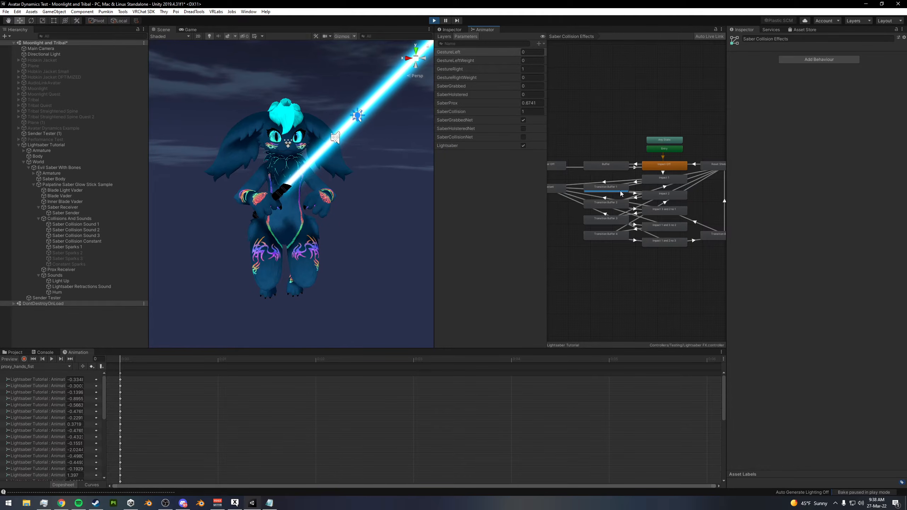
Enter 3 for the GestureRight parameter, then replace it with 7 to retract the saber blade
{"action": "left_click", "coordinate": [526, 69]}
{"action": "type", "text": "3"}
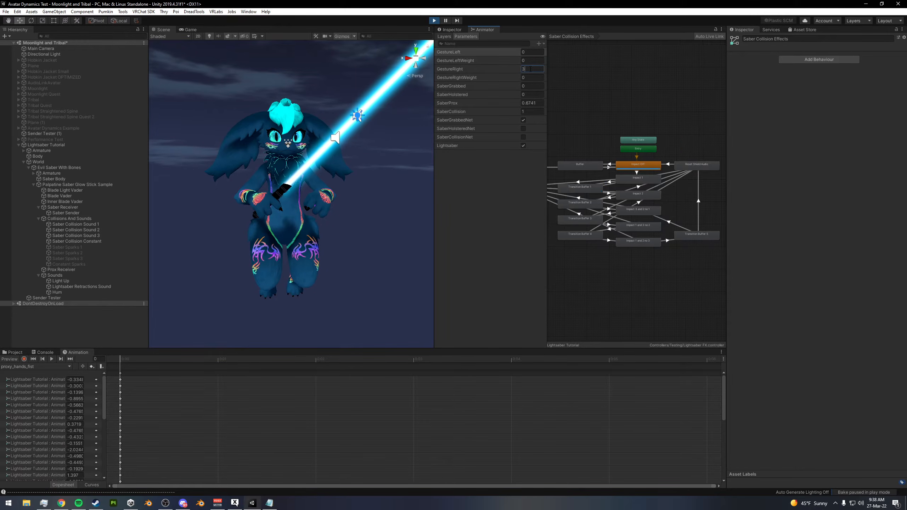
{"action": "key", "text": "BackSpace"}
{"action": "type", "text": "7"}
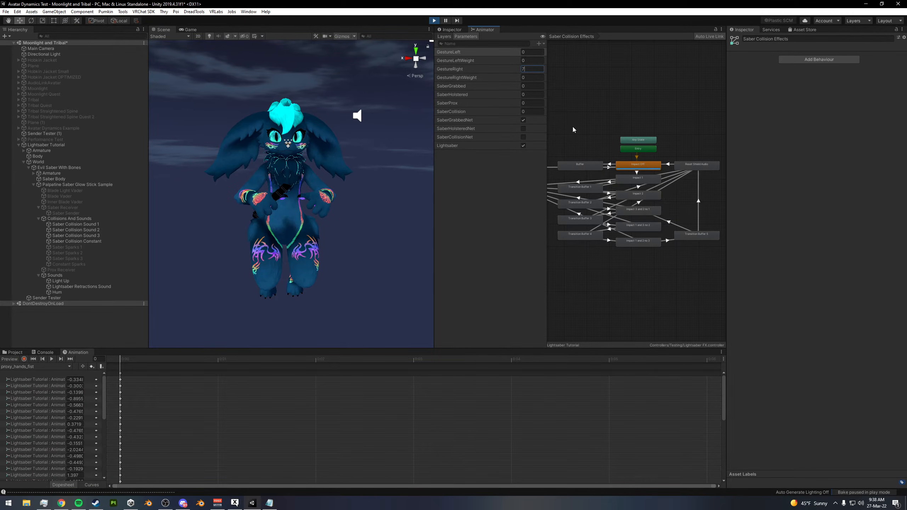
Enable SaberHolsteredNet, reset GestureRight to 0 and view the holstered saber at the avatar's hip from the side
{"action": "key", "text": "BackSpace"}
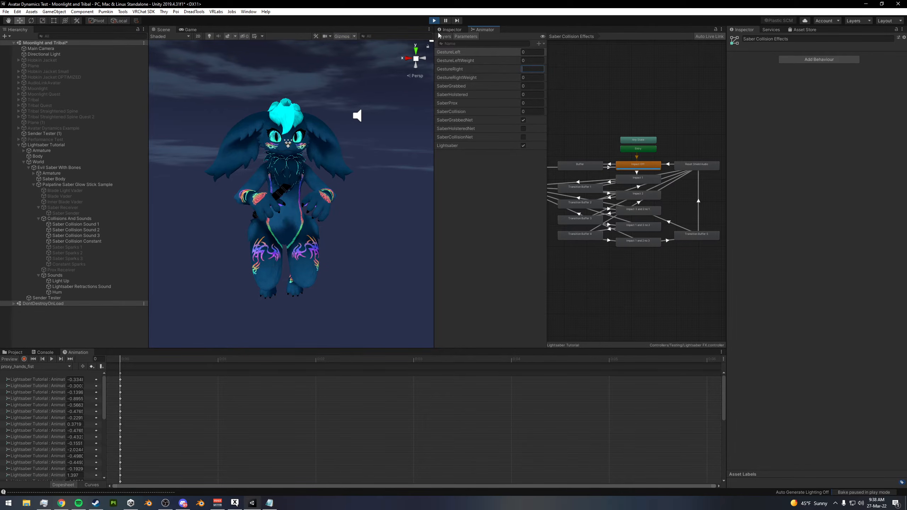
{"action": "left_click", "coordinate": [523, 128]}
{"action": "type", "text": "1"}
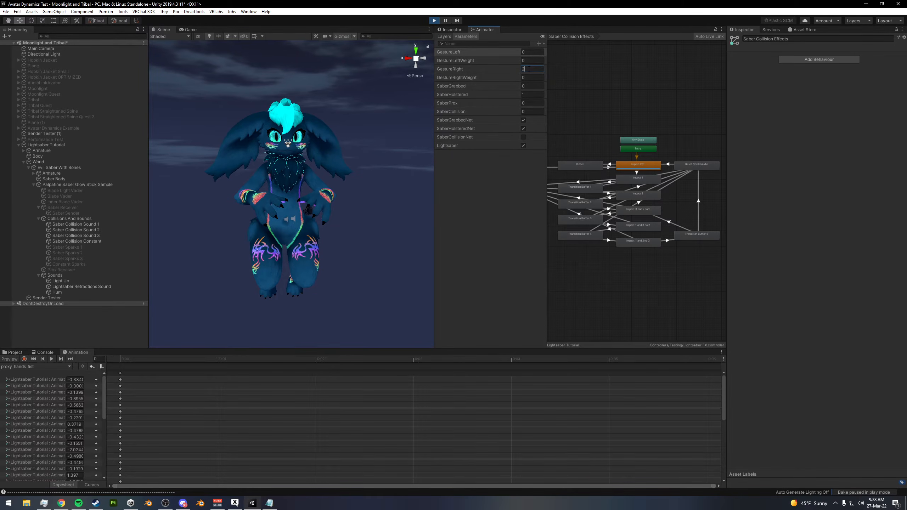
{"action": "key", "text": "BackSpace"}
{"action": "left_click_drag", "start_coordinate": [351, 170], "coordinate": [243, 158], "text": "alt"}
{"action": "middle_click_drag", "start_coordinate": [243, 158], "coordinate": [263, 136]}
{"action": "scroll", "coordinate": [263, 136], "scroll_direction": "up", "scroll_amount": 7}
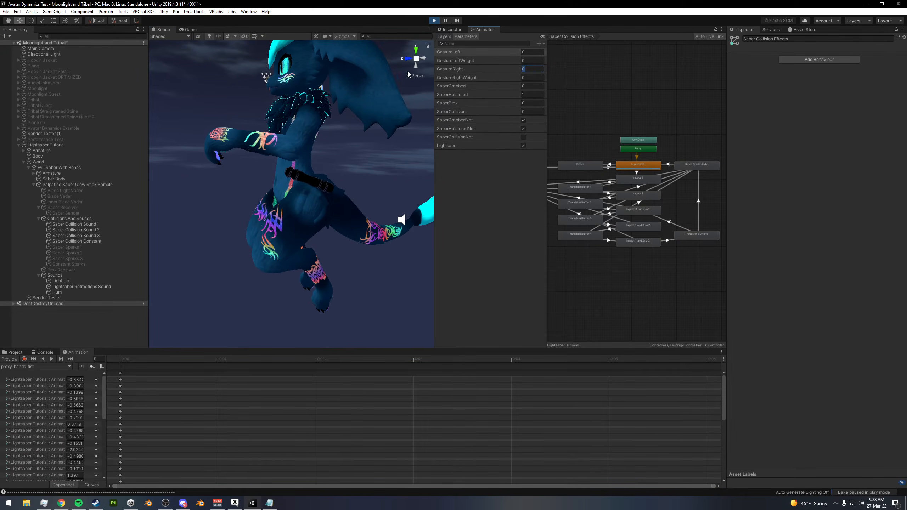
Set GestureRight to 3 with the saber holstered and examine the conditions of the Lightsaber to Lightsaber Effects transition
{"action": "left_click", "coordinate": [531, 69]}
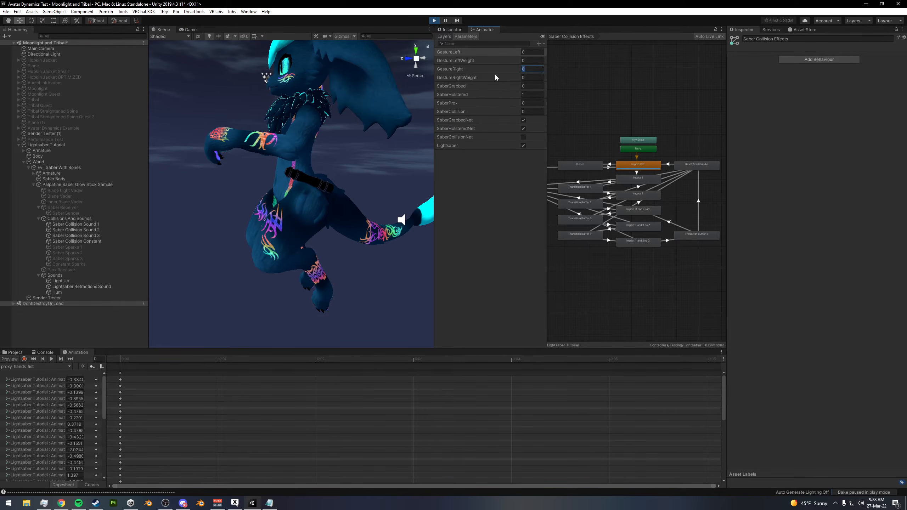
{"action": "type", "text": "3"}
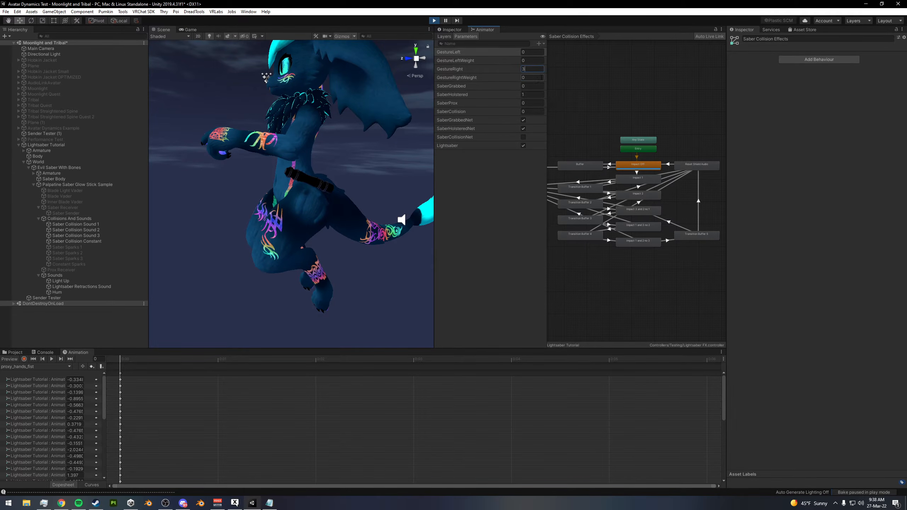
{"action": "left_click", "coordinate": [445, 36]}
{"action": "left_click", "coordinate": [455, 95]}
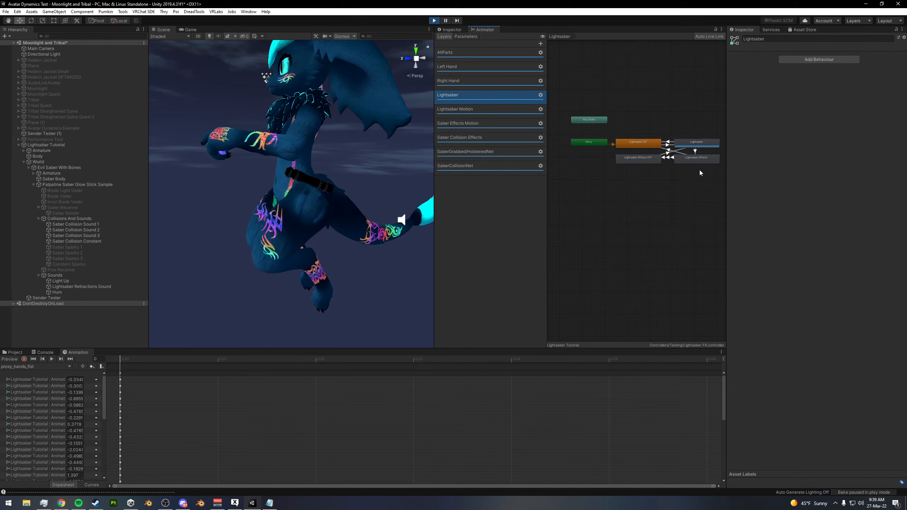
{"action": "left_click", "coordinate": [680, 156]}
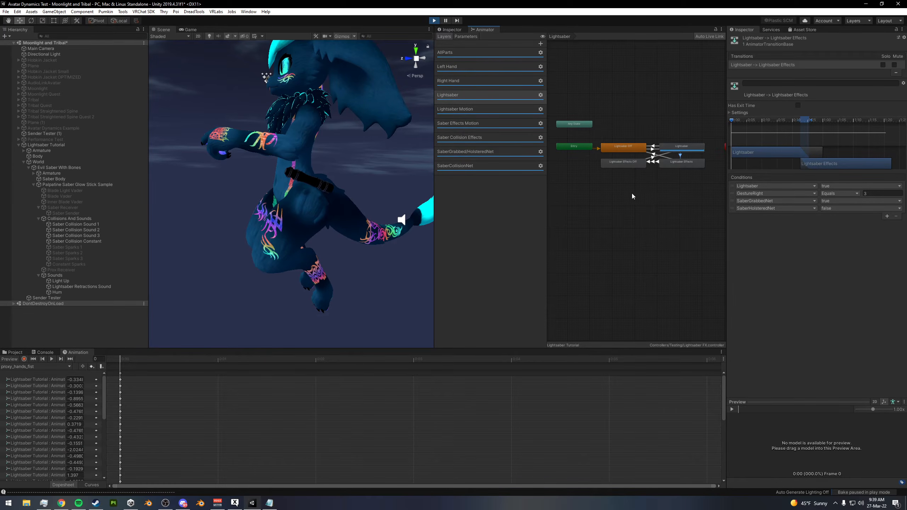
Exit Play mode, widen the Animator area and inspect the Impact Off to Impact 1 transition in the Saber Collision Effects layer
{"action": "left_click", "coordinate": [434, 21]}
{"action": "left_click_drag", "start_coordinate": [367, 116], "coordinate": [371, 182], "text": "alt"}
{"action": "left_click", "coordinate": [475, 142]}
{"action": "left_click_drag", "start_coordinate": [434, 201], "coordinate": [397, 203]}
{"action": "middle_click_drag", "start_coordinate": [551, 216], "coordinate": [625, 182]}
{"action": "scroll", "coordinate": [646, 176], "scroll_direction": "up", "scroll_amount": 1}
{"action": "left_click", "coordinate": [644, 170]}
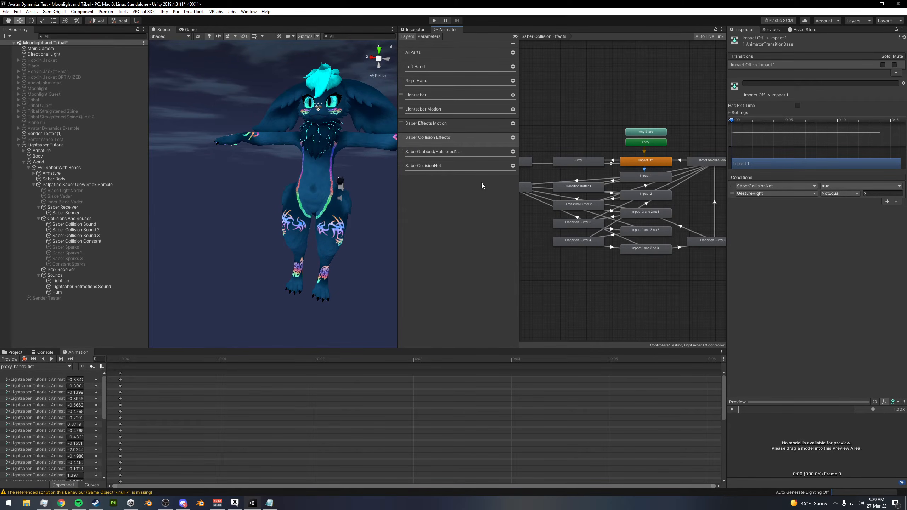
Browse the animator layers from Lightsaber Motion through Saber Effects Motion, Saber Collision Effects and SaberGrabbed/HolsteredNet to SaberCollisionNet
{"action": "left_click", "coordinate": [422, 101]}
{"action": "left_click", "coordinate": [448, 112]}
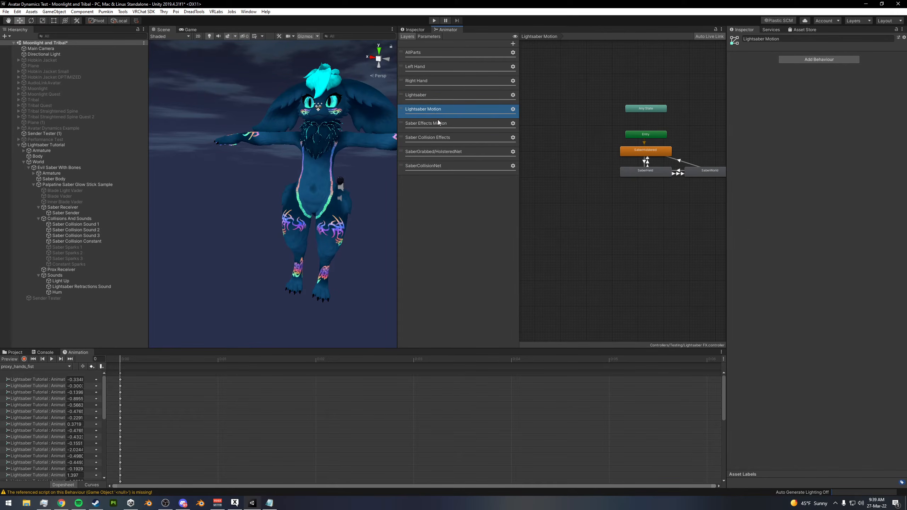
{"action": "left_click", "coordinate": [440, 124]}
{"action": "left_click", "coordinate": [444, 138]}
{"action": "left_click", "coordinate": [444, 152]}
{"action": "left_click", "coordinate": [444, 166]}
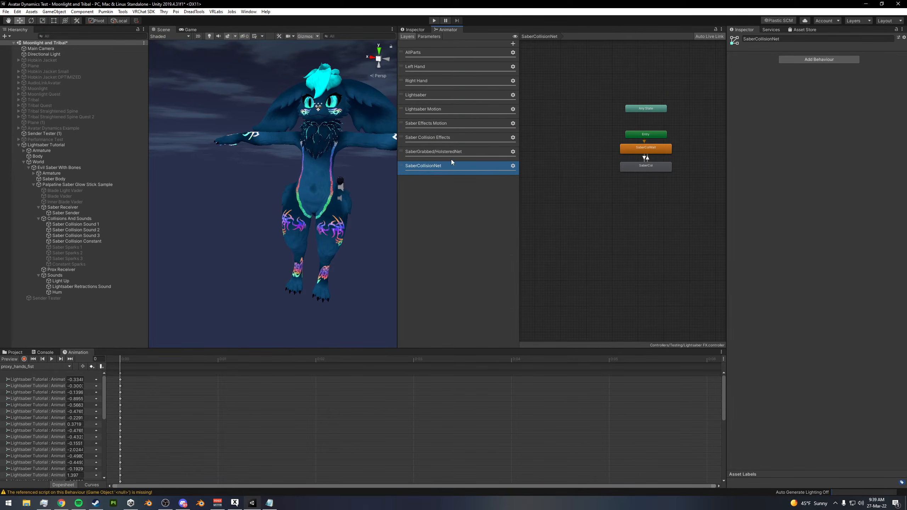
Open the Lightsaber layer and examine the conditions of the Lightsaber to Lightsaber Effects transition
{"action": "left_click", "coordinate": [455, 95]}
{"action": "middle_click_drag", "start_coordinate": [702, 155], "coordinate": [577, 219]}
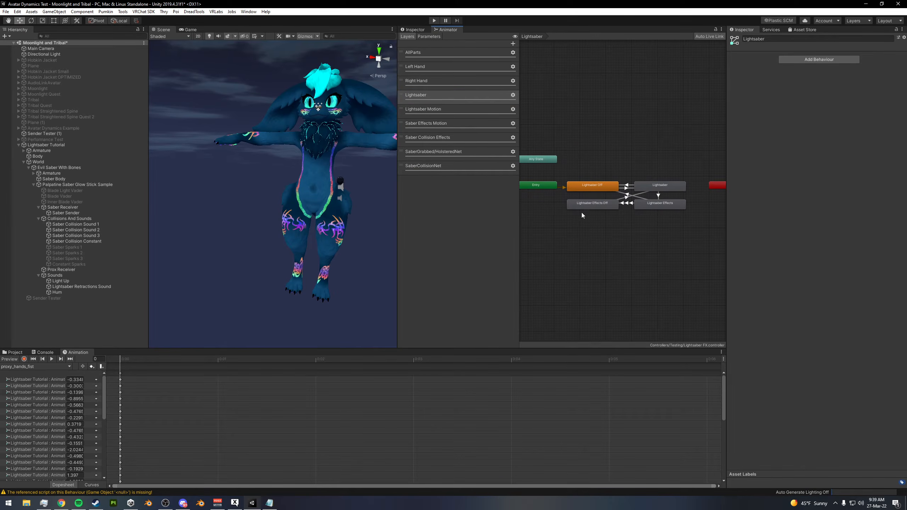
{"action": "left_click", "coordinate": [659, 196]}
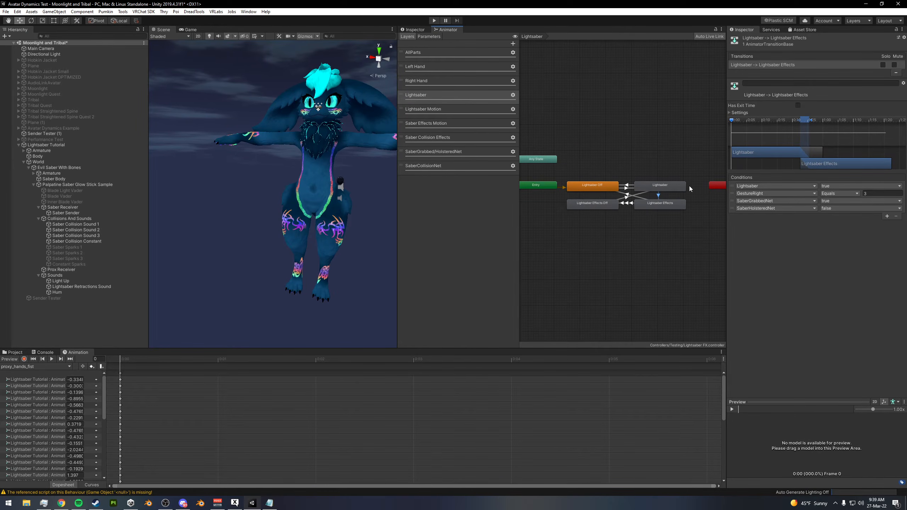
{"action": "left_click", "coordinate": [683, 144]}
{"action": "left_click", "coordinate": [659, 196]}
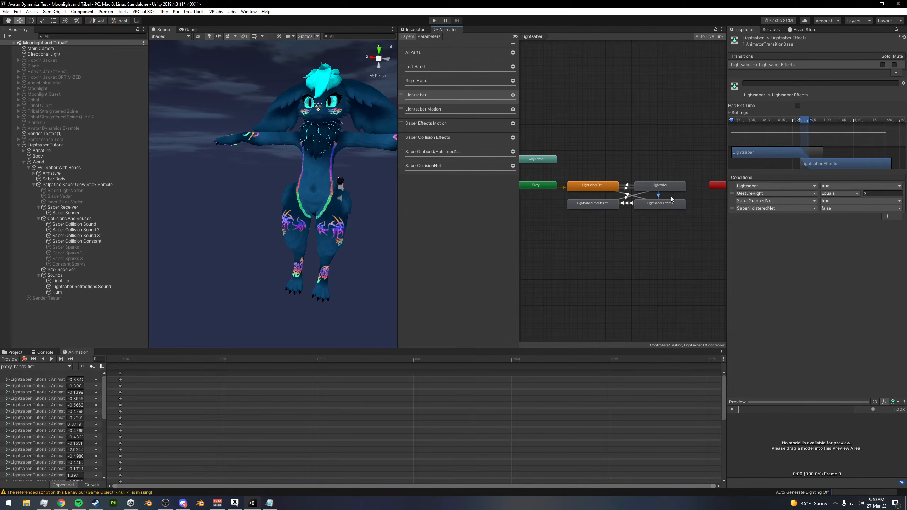
{"action": "left_click_drag", "start_coordinate": [699, 162], "coordinate": [663, 235]}
{"action": "left_click", "coordinate": [606, 162]}
View the Lightsaber Motion layer, switch to Saber Collision Effects and locate the Impact 1 state's motion clip among the project assets
{"action": "left_click", "coordinate": [440, 114]}
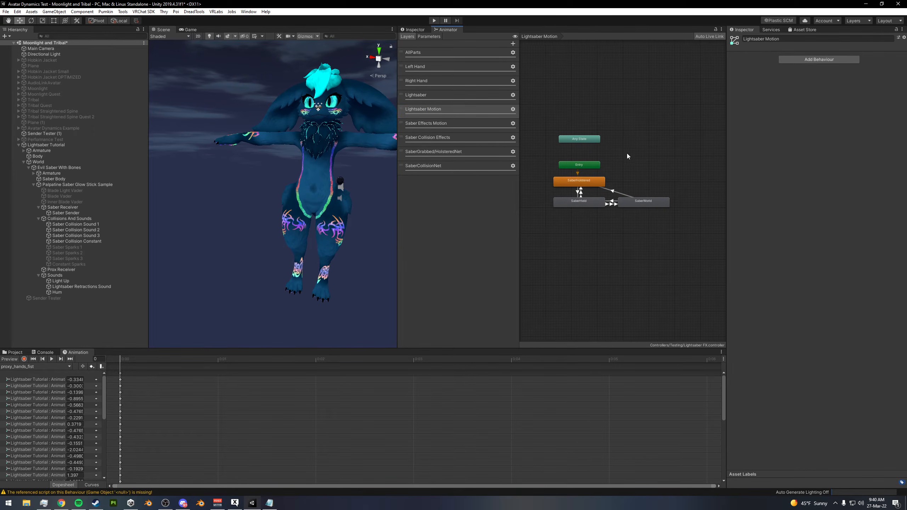
{"action": "left_click", "coordinate": [15, 353]}
{"action": "left_click", "coordinate": [76, 353]}
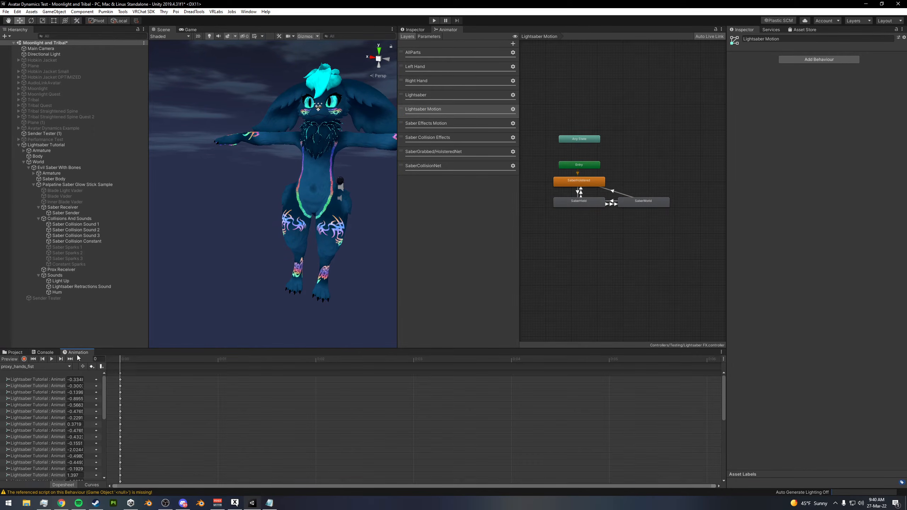
{"action": "left_click", "coordinate": [443, 137]}
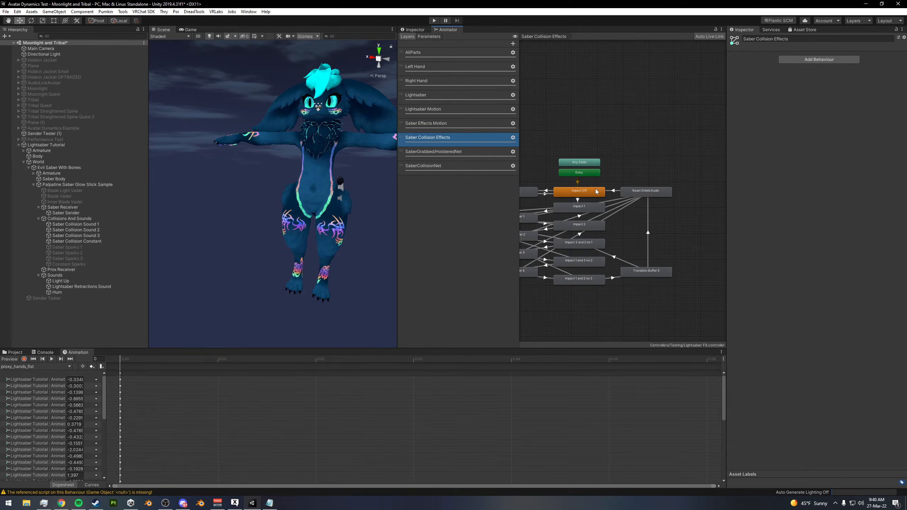
{"action": "left_click", "coordinate": [15, 353]}
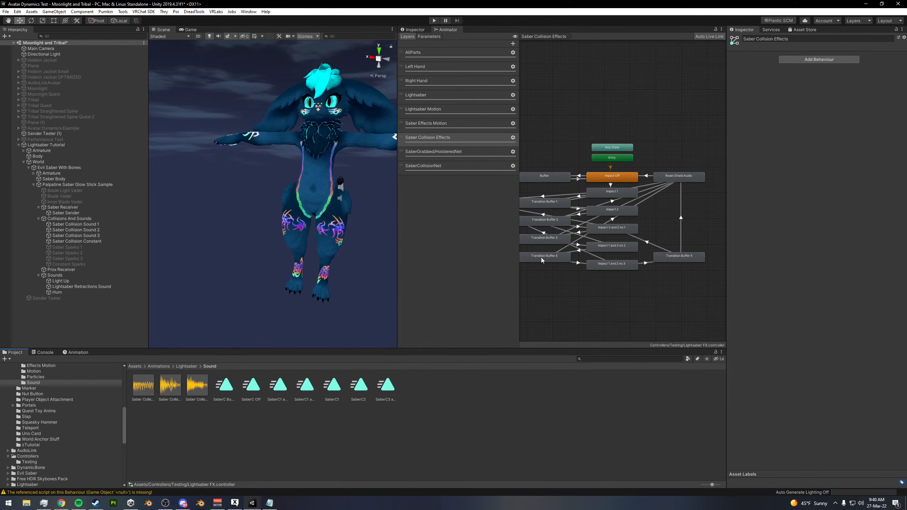
{"action": "left_click", "coordinate": [612, 192]}
{"action": "left_click", "coordinate": [828, 57]}
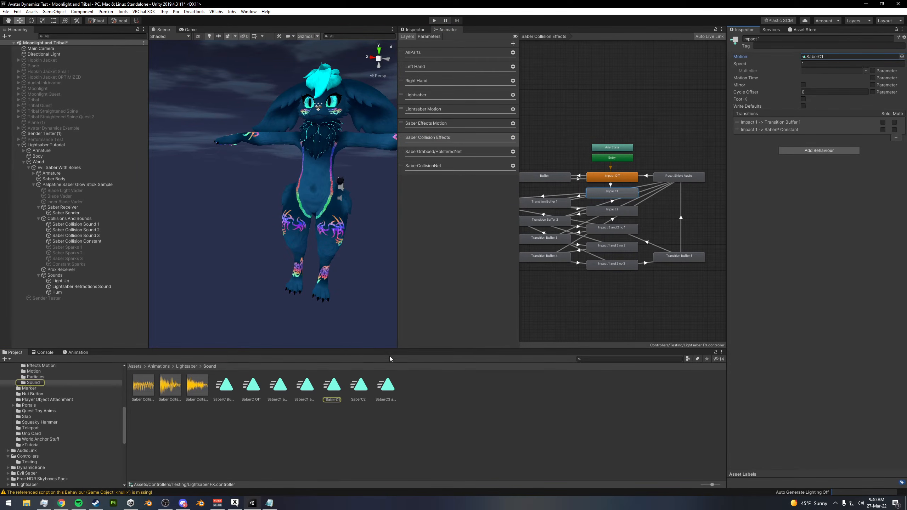
Find the motion clip of the Impact 3 and 2 no 1 state and display it in an enlarged Animation view with full property names
{"action": "left_click", "coordinate": [602, 231]}
{"action": "left_click", "coordinate": [828, 57]}
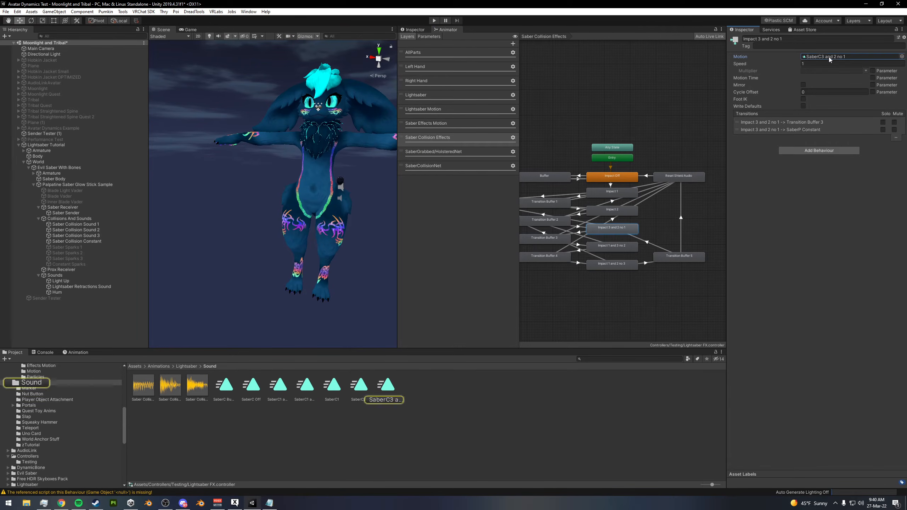
{"action": "left_click", "coordinate": [389, 386]}
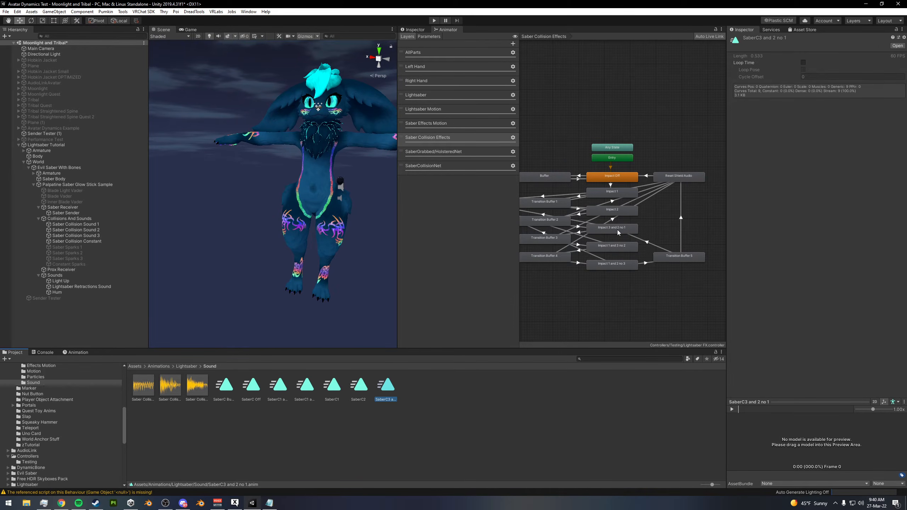
{"action": "left_click", "coordinate": [78, 353]}
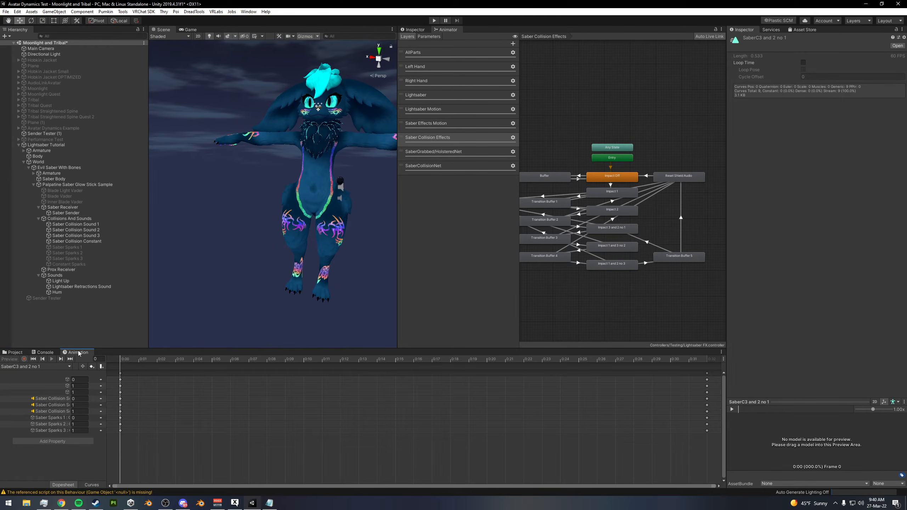
{"action": "left_click_drag", "start_coordinate": [106, 441], "coordinate": [290, 425]}
{"action": "left_click_drag", "start_coordinate": [148, 349], "coordinate": [139, 326]}
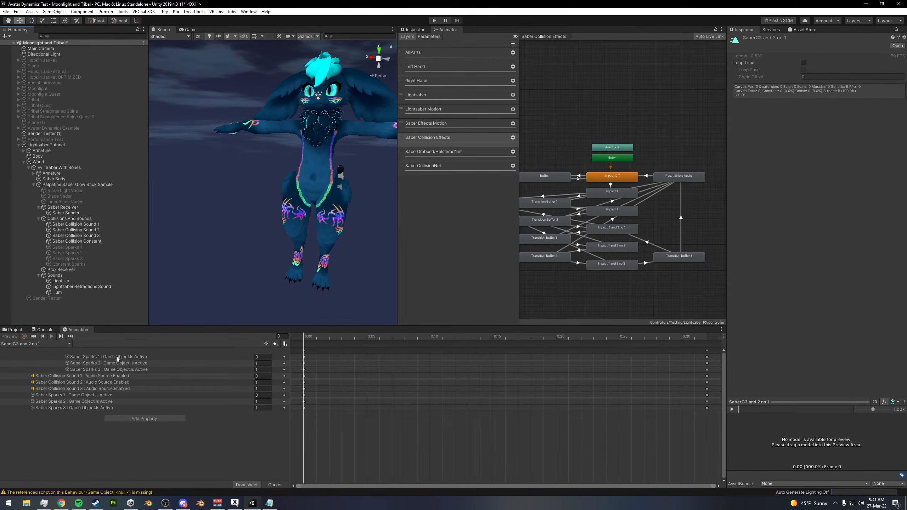
Review the Saber Sparks 1, 2 and 3 active properties in the clip and return to the Impact 3 and 2 no 1 state
{"action": "left_click", "coordinate": [105, 358]}
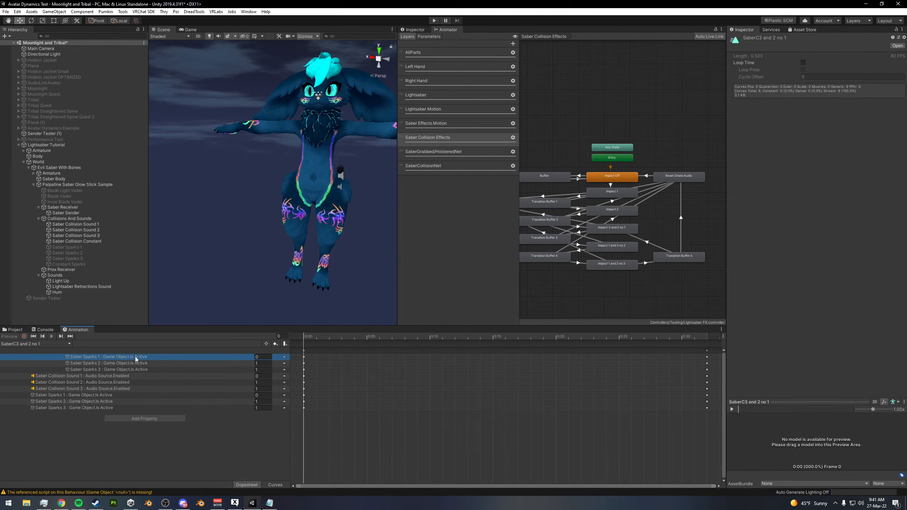
{"action": "left_click", "coordinate": [125, 365]}
{"action": "left_click", "coordinate": [125, 368]}
{"action": "left_click", "coordinate": [125, 366]}
{"action": "left_click", "coordinate": [125, 370]}
{"action": "left_click", "coordinate": [124, 364]}
{"action": "left_click", "coordinate": [124, 370]}
{"action": "left_click", "coordinate": [15, 331]}
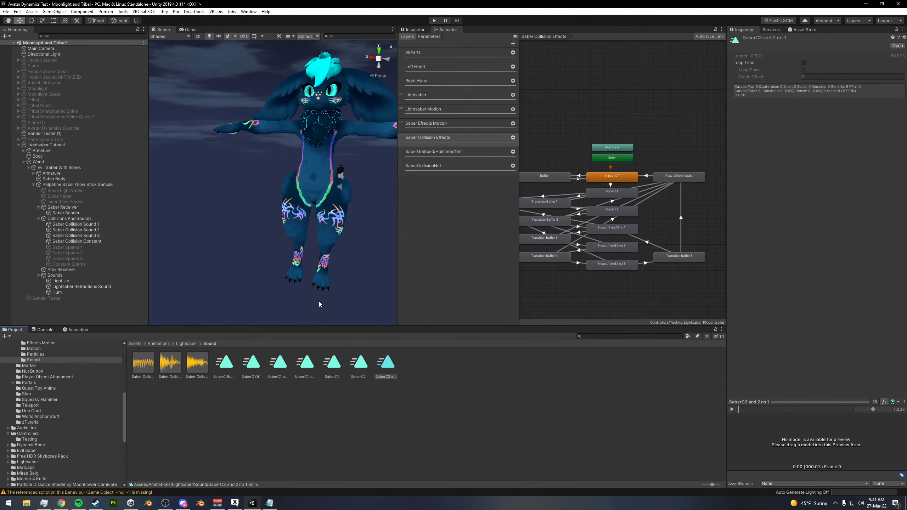
{"action": "left_click", "coordinate": [609, 229]}
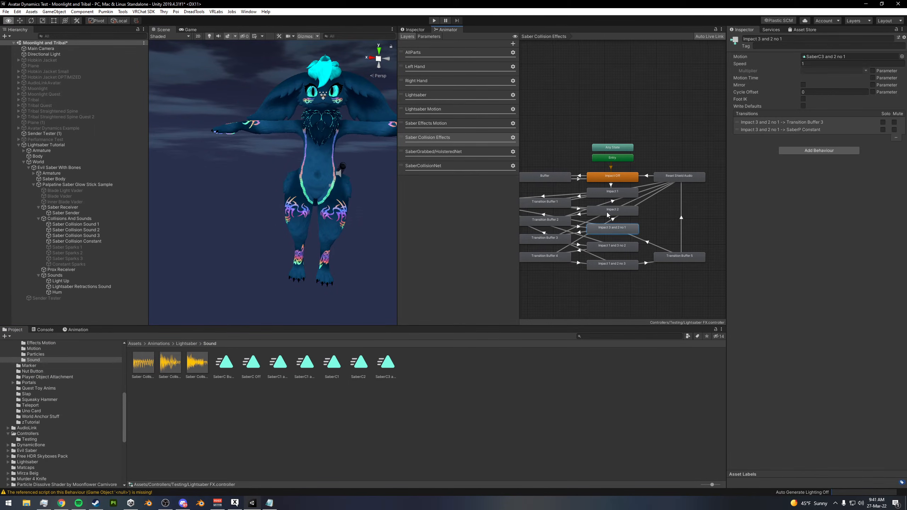
Open the SaberGrabbed/HolsteredNet layer and look through its SaberWait, SaberGrabbedNet, SaberHolsteredNet and SaberGrabbedAndHolsteredNet states
{"action": "left_click", "coordinate": [460, 153]}
{"action": "scroll", "coordinate": [594, 248], "scroll_direction": "up", "scroll_amount": 4}
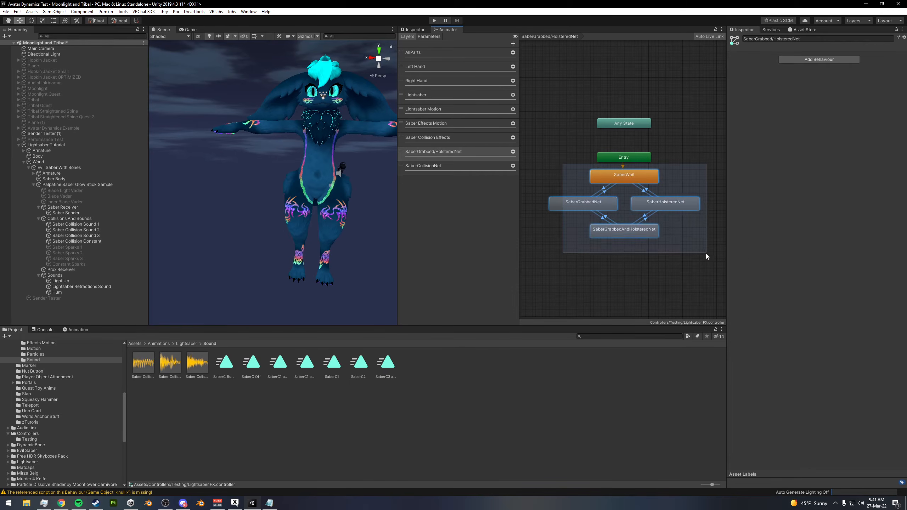
{"action": "left_click", "coordinate": [623, 174]}
{"action": "left_click", "coordinate": [582, 205]}
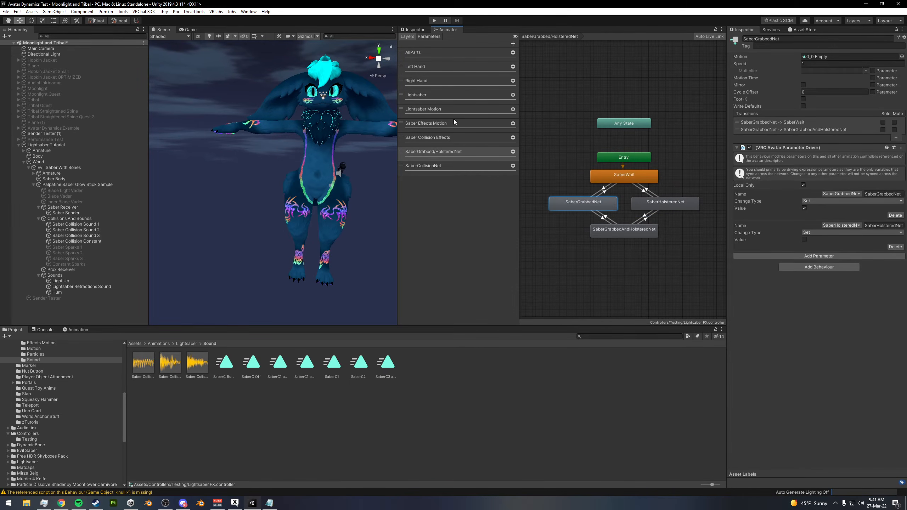
{"action": "left_click", "coordinate": [623, 174]}
{"action": "left_click", "coordinate": [601, 208]}
{"action": "left_click", "coordinate": [632, 182]}
{"action": "left_click", "coordinate": [651, 204]}
{"action": "left_click", "coordinate": [624, 227]}
{"action": "left_click_drag", "start_coordinate": [552, 161], "coordinate": [692, 256]}
{"action": "left_click", "coordinate": [692, 283]}
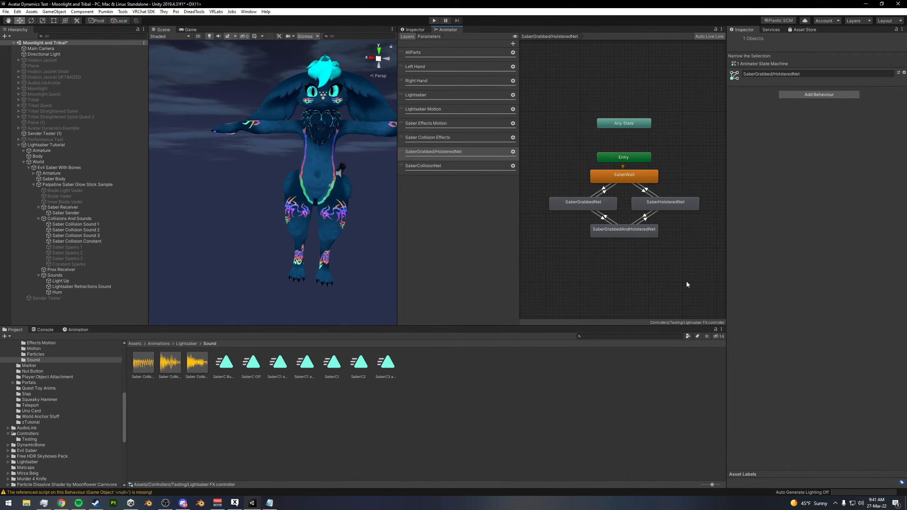
Examine the Avatar Parameter Driver values for SaberGrabbedNet and SaberHolsteredNet in each of the layer's four states
{"action": "left_click", "coordinate": [575, 204]}
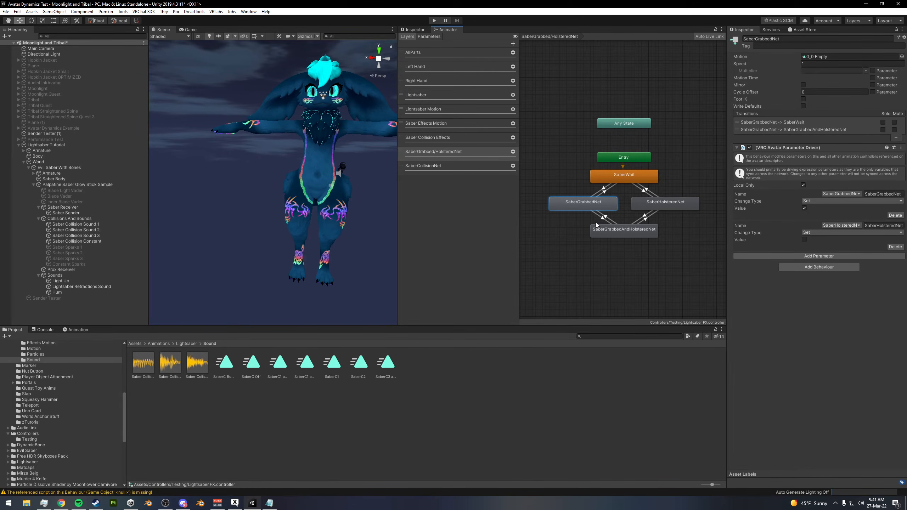
{"action": "left_click", "coordinate": [572, 169]}
{"action": "left_click", "coordinate": [624, 175]}
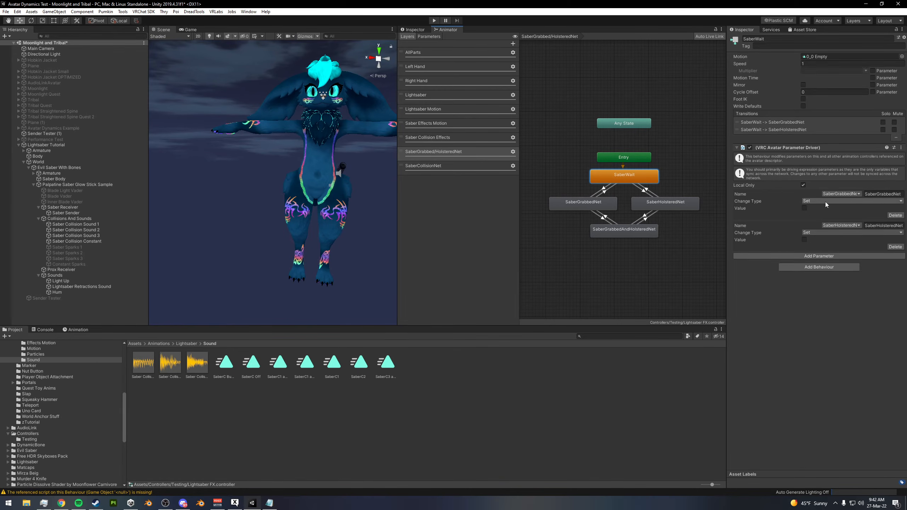
{"action": "left_click", "coordinate": [571, 207]}
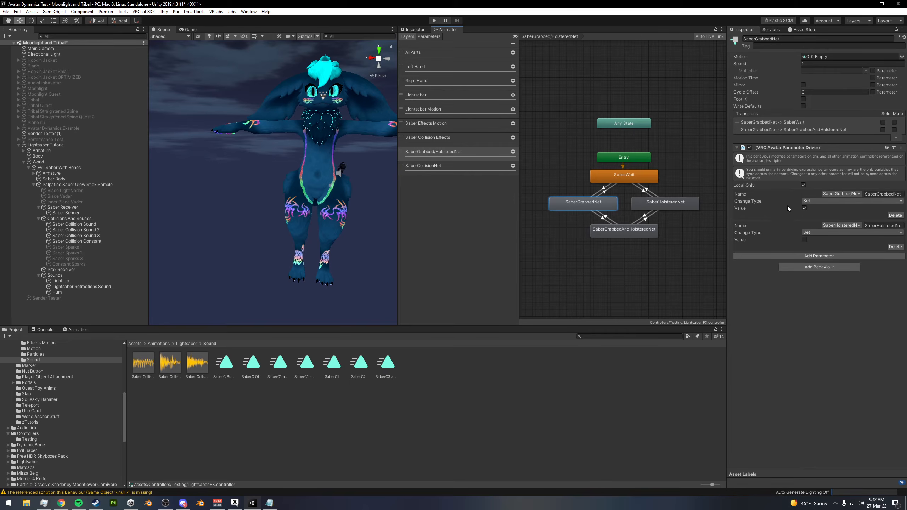
{"action": "left_click", "coordinate": [684, 205]}
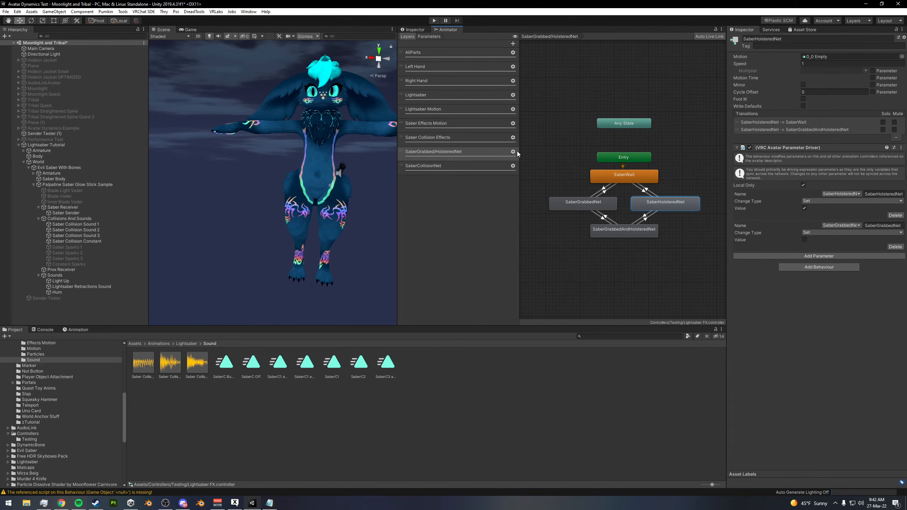
{"action": "left_click", "coordinate": [630, 232]}
{"action": "left_click", "coordinate": [804, 240]}
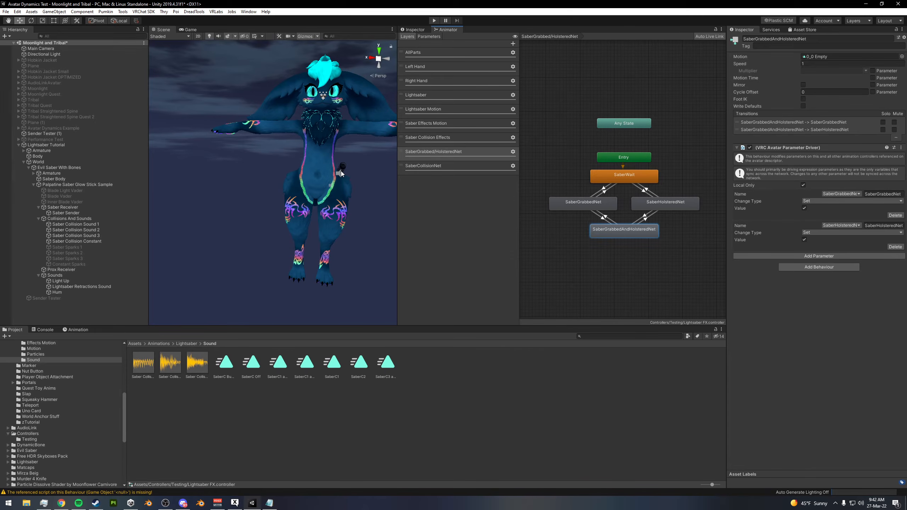
Cycle through the four grabbed and holstered states again to compare their parameter drivers, and highlight them as a group
{"action": "left_click", "coordinate": [659, 207]}
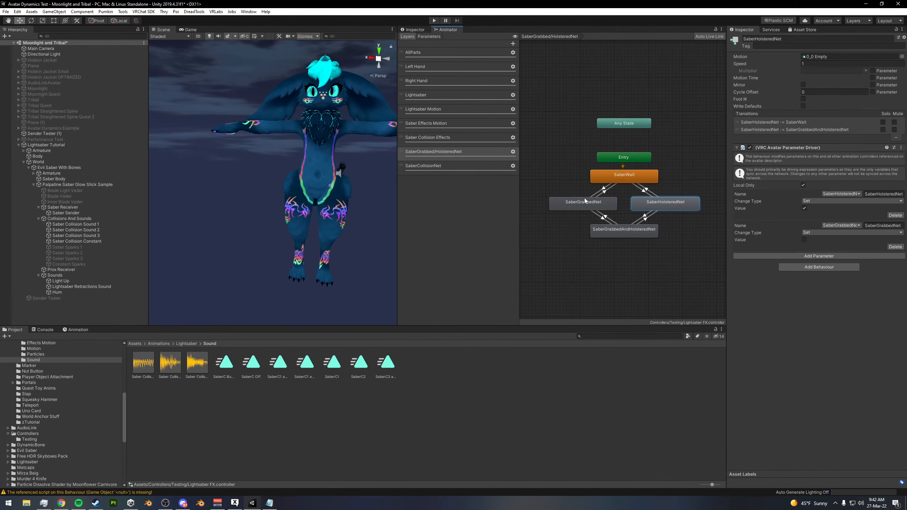
{"action": "left_click", "coordinate": [629, 180]}
{"action": "left_click", "coordinate": [595, 201]}
{"action": "left_click", "coordinate": [628, 177]}
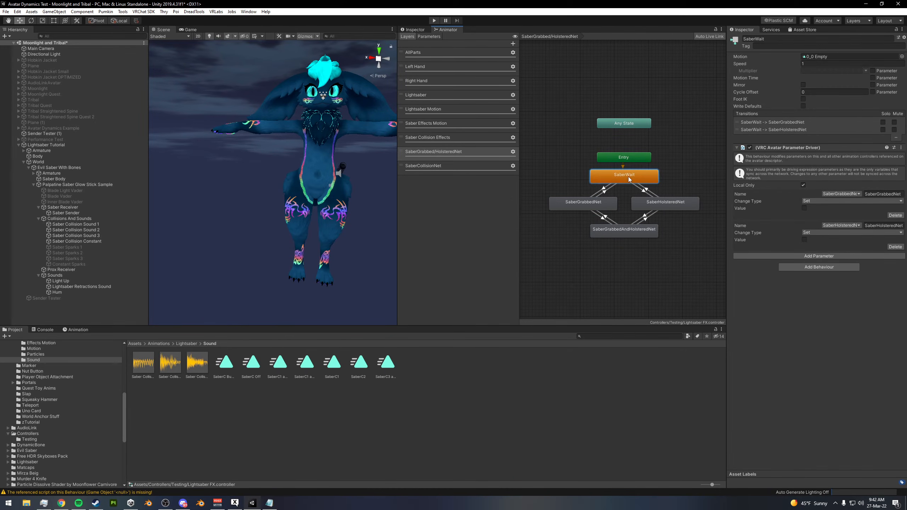
{"action": "left_click", "coordinate": [654, 206]}
{"action": "left_click", "coordinate": [635, 229]}
{"action": "left_click", "coordinate": [625, 179]}
{"action": "left_click", "coordinate": [597, 205]}
{"action": "left_click", "coordinate": [647, 206]}
{"action": "left_click", "coordinate": [628, 229]}
{"action": "left_click_drag", "start_coordinate": [695, 170], "coordinate": [568, 249]}
{"action": "left_click", "coordinate": [600, 187]}
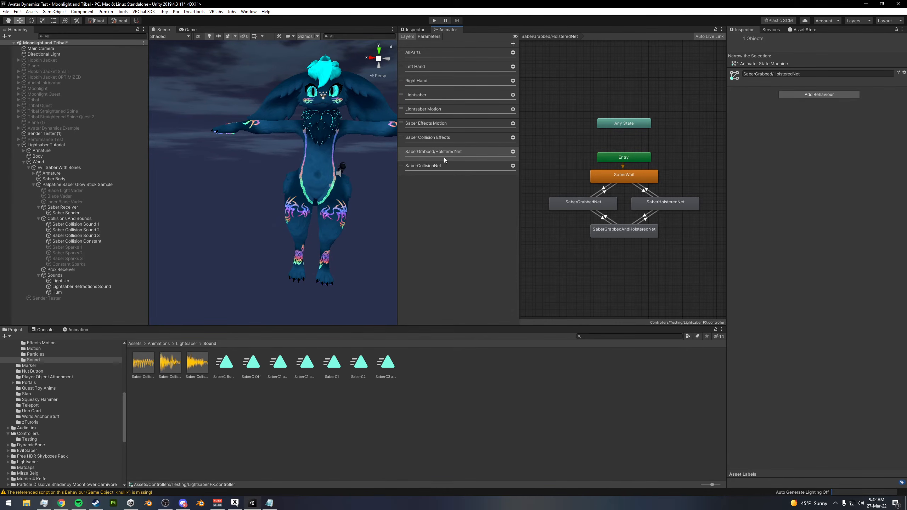
Browse the layers from Lightsaber Motion to SaberCollisionNet, return to SaberGrabbed/HolsteredNet and highlight its whole state graph
{"action": "left_click", "coordinate": [454, 111]}
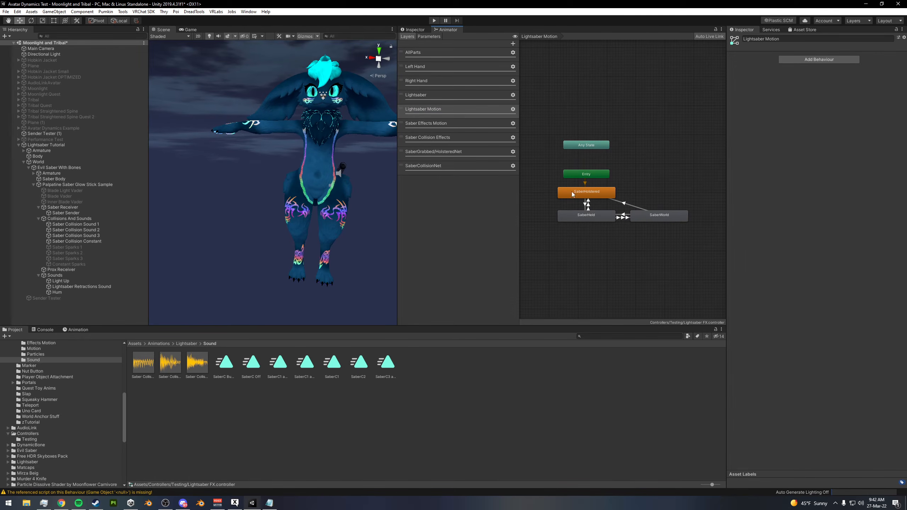
{"action": "left_click", "coordinate": [436, 125]}
{"action": "left_click", "coordinate": [447, 139]}
{"action": "left_click", "coordinate": [448, 157]}
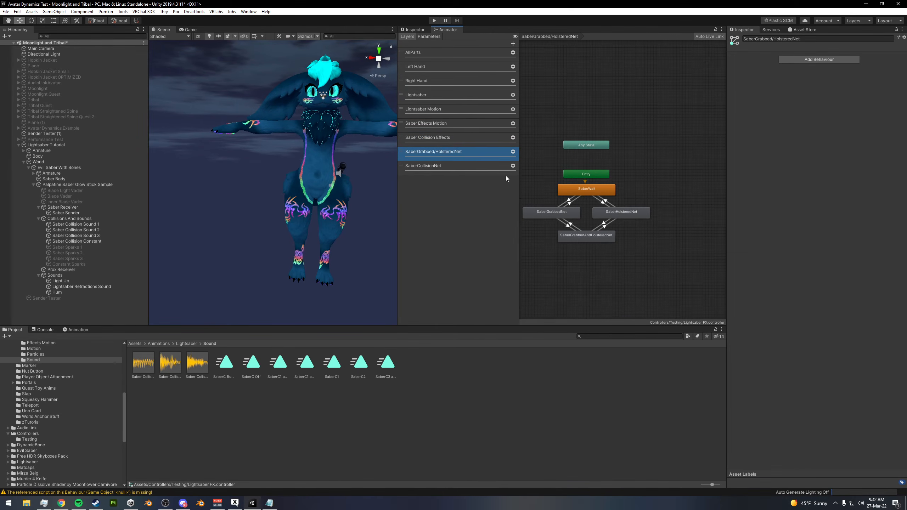
{"action": "left_click", "coordinate": [447, 170]}
{"action": "left_click", "coordinate": [446, 152]}
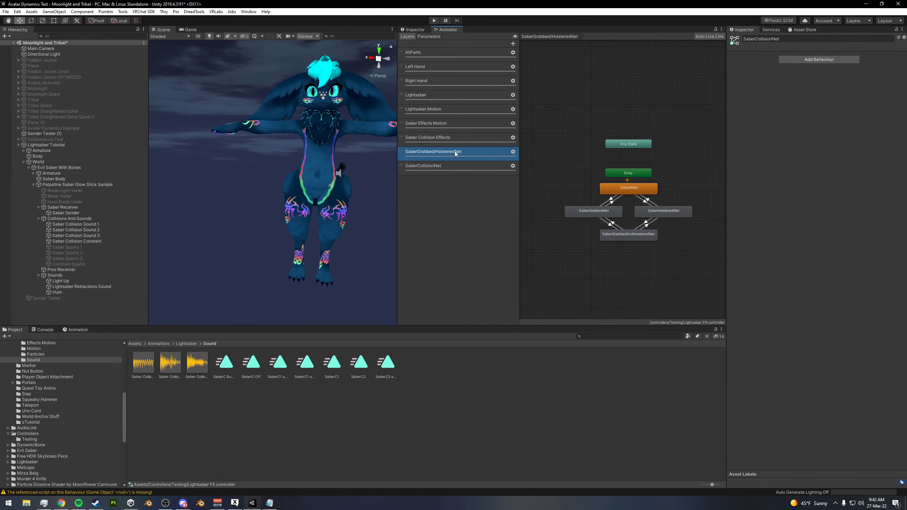
{"action": "left_click_drag", "start_coordinate": [698, 121], "coordinate": [563, 271]}
{"action": "left_click", "coordinate": [674, 162]}
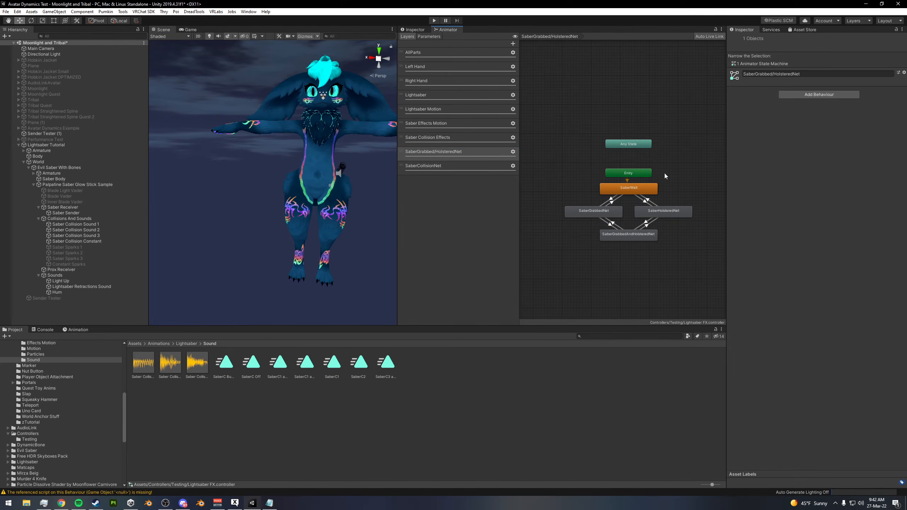
Go through every saber layer in order, from Lightsaber down to SaberCollisionNet
{"action": "left_click", "coordinate": [447, 98]}
{"action": "left_click", "coordinate": [447, 110]}
{"action": "left_click", "coordinate": [446, 121]}
{"action": "left_click", "coordinate": [446, 137]}
{"action": "left_click", "coordinate": [446, 151]}
{"action": "left_click", "coordinate": [446, 168]}
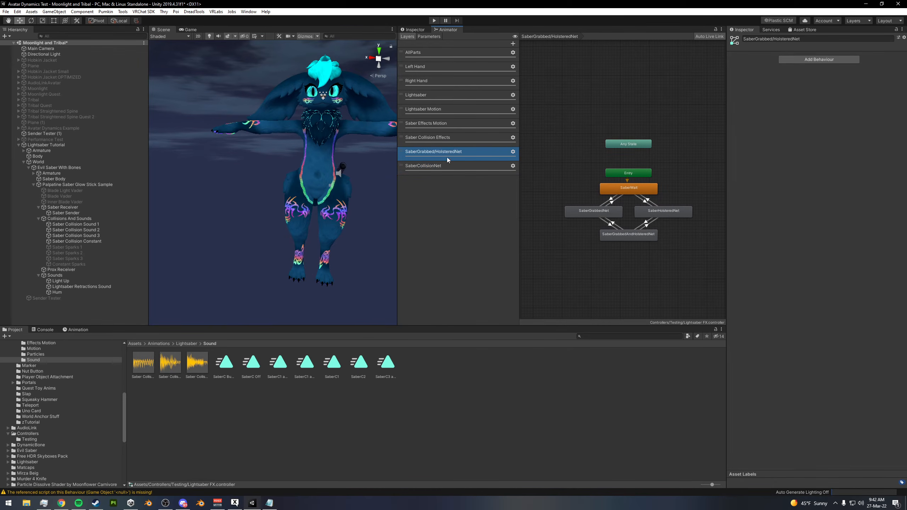
Compare the SaberGrabbed/HolsteredNet and SaberCollisionNet layers, ending on SaberGrabbed/HolsteredNet with its states highlighted as a group
{"action": "left_click", "coordinate": [445, 152]}
{"action": "left_click", "coordinate": [450, 167]}
{"action": "left_click", "coordinate": [452, 153]}
{"action": "left_click", "coordinate": [456, 166]}
{"action": "left_click", "coordinate": [450, 152]}
{"action": "left_click", "coordinate": [452, 165]}
{"action": "left_click", "coordinate": [452, 153]}
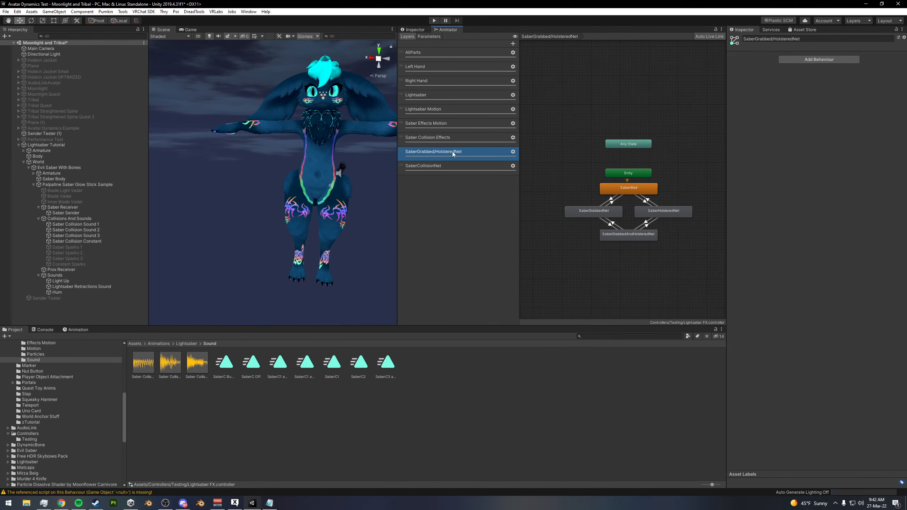
{"action": "left_click_drag", "start_coordinate": [709, 185], "coordinate": [607, 240]}
{"action": "left_click", "coordinate": [693, 184]}
{"action": "left_click_drag", "start_coordinate": [694, 183], "coordinate": [578, 238]}
{"action": "left_click", "coordinate": [695, 191]}
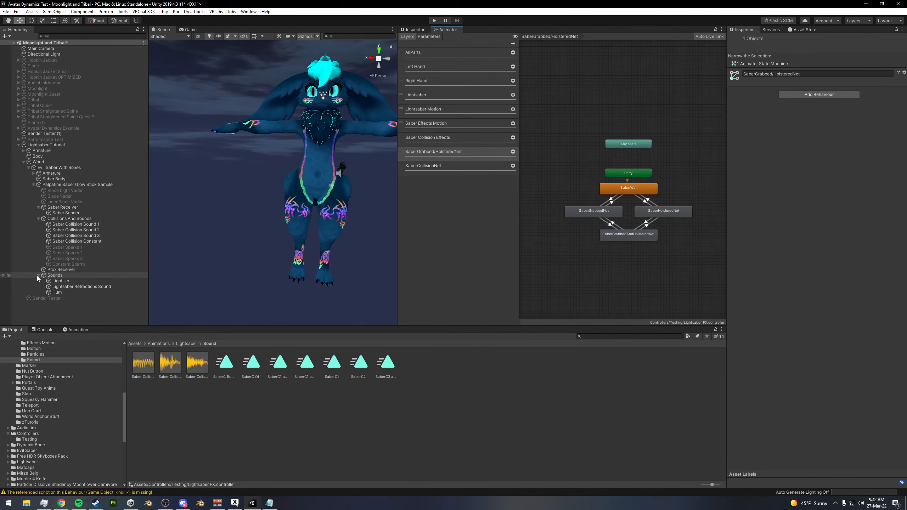
Show the Lightsaber layer's state graph in the animator, with the whole avatar framed in the scene
{"action": "mouse_move", "coordinate": [326, 186]}
{"action": "left_mouse_down", "text": "alt"}
{"action": "mouse_move", "coordinate": [281, 198]}
{"action": "mouse_move", "coordinate": [320, 194]}
{"action": "left_mouse_up", "text": "alt"}
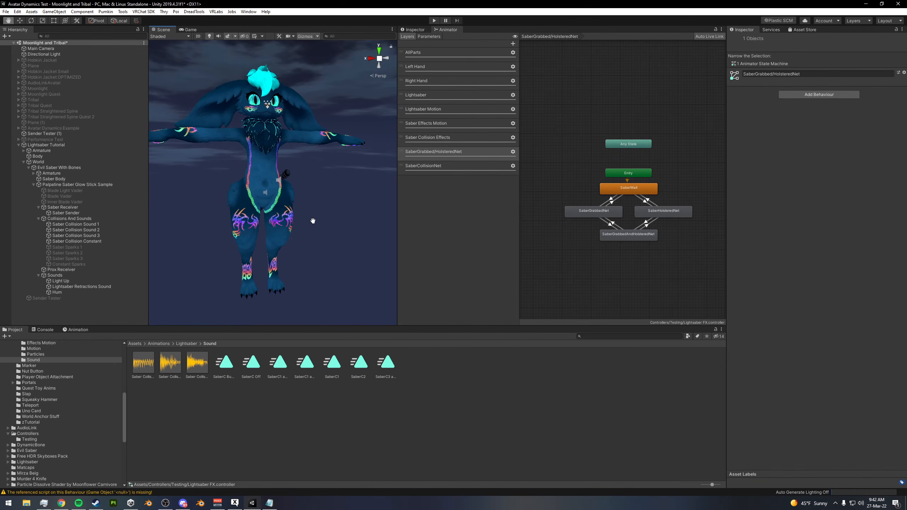
{"action": "middle_click_drag", "start_coordinate": [313, 221], "coordinate": [328, 206]}
{"action": "scroll", "coordinate": [318, 211], "scroll_direction": "down", "scroll_amount": 3}
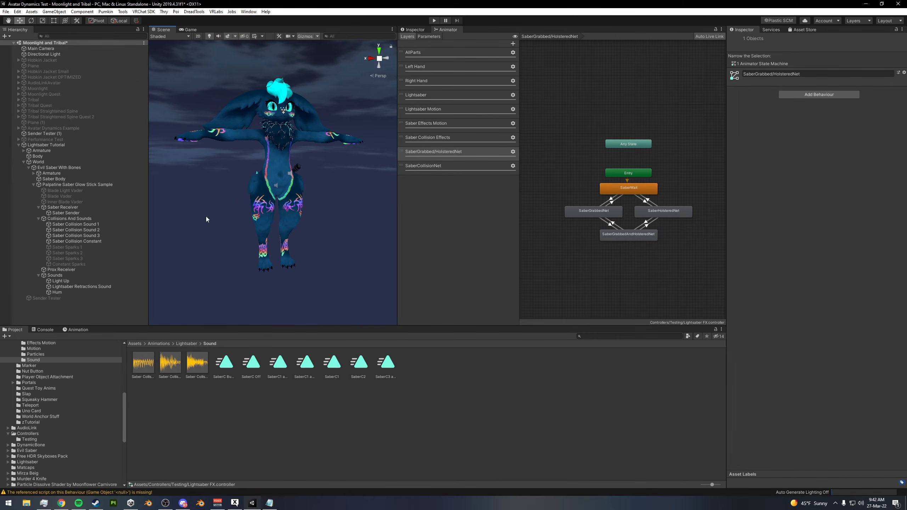
{"action": "left_click", "coordinate": [424, 96]}
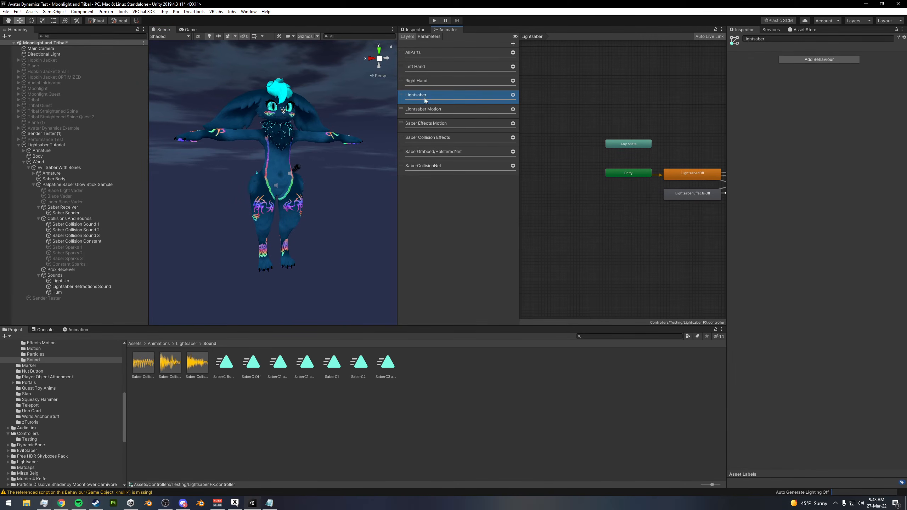
{"action": "middle_click_drag", "start_coordinate": [649, 181], "coordinate": [610, 199]}
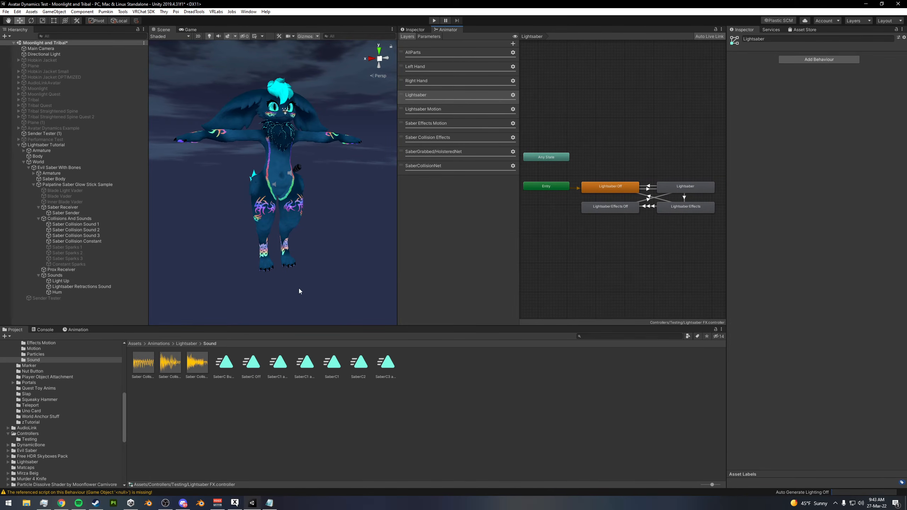
Cycle through Saber Collision Sound 1, 2 and 3 to compare their audio sources and assigned clips
{"action": "left_click", "coordinate": [68, 224]}
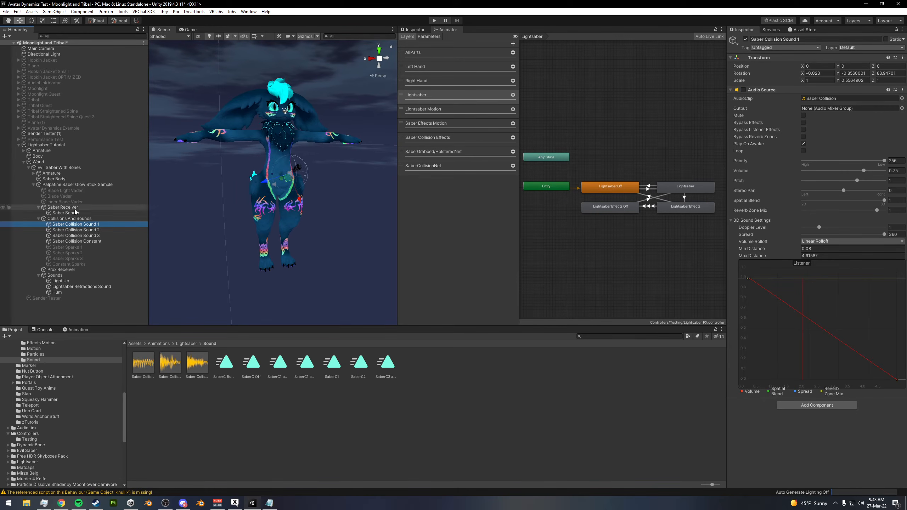
{"action": "left_click", "coordinate": [80, 231]}
{"action": "left_click", "coordinate": [85, 236]}
{"action": "left_click", "coordinate": [83, 226]}
{"action": "left_click", "coordinate": [85, 236]}
{"action": "left_click", "coordinate": [81, 231]}
{"action": "left_click", "coordinate": [82, 226]}
{"action": "left_click", "coordinate": [84, 231]}
{"action": "left_click", "coordinate": [85, 237]}
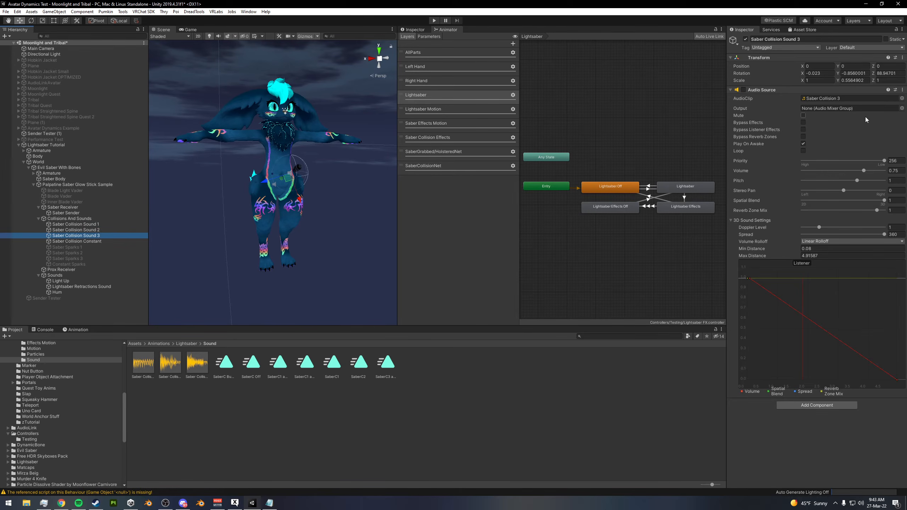
Inspect the particle settings of Saber Sparks 1, 2 and 3 repeatedly, with a brief look at Constant Sparks
{"action": "left_click", "coordinate": [87, 247]}
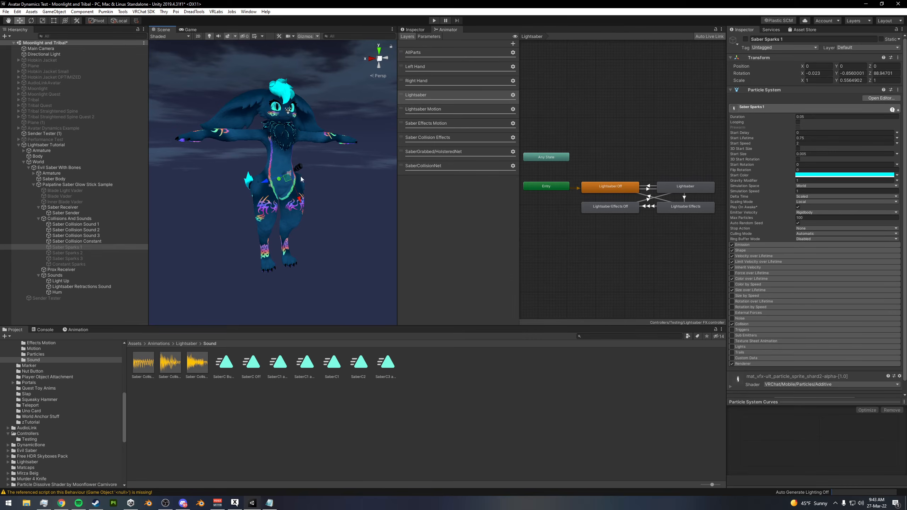
{"action": "left_click", "coordinate": [75, 252]}
{"action": "left_click", "coordinate": [75, 258]}
{"action": "left_click", "coordinate": [75, 247]}
{"action": "left_click", "coordinate": [75, 253]}
{"action": "left_click", "coordinate": [78, 258]}
{"action": "left_click", "coordinate": [74, 264]}
{"action": "left_click", "coordinate": [76, 247]}
{"action": "left_click", "coordinate": [77, 253]}
{"action": "left_click", "coordinate": [77, 258]}
{"action": "left_click", "coordinate": [78, 247]}
{"action": "left_click", "coordinate": [79, 253]}
{"action": "left_click", "coordinate": [77, 258]}
{"action": "left_click", "coordinate": [76, 247]}
{"action": "left_click", "coordinate": [77, 253]}
{"action": "left_click", "coordinate": [77, 258]}
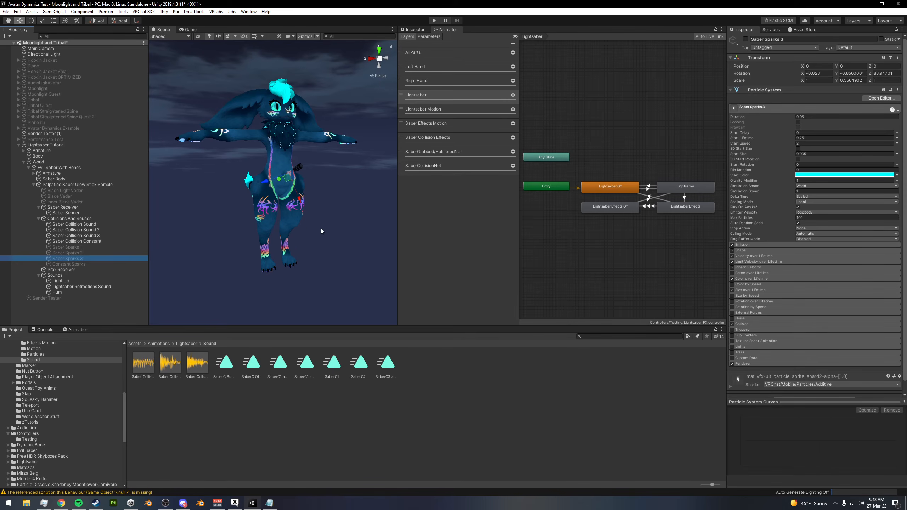
View the holstered saber from the avatar's side and step through Saber Sparks 1 to 3 twice
{"action": "left_click_drag", "start_coordinate": [317, 229], "coordinate": [278, 222], "text": "alt"}
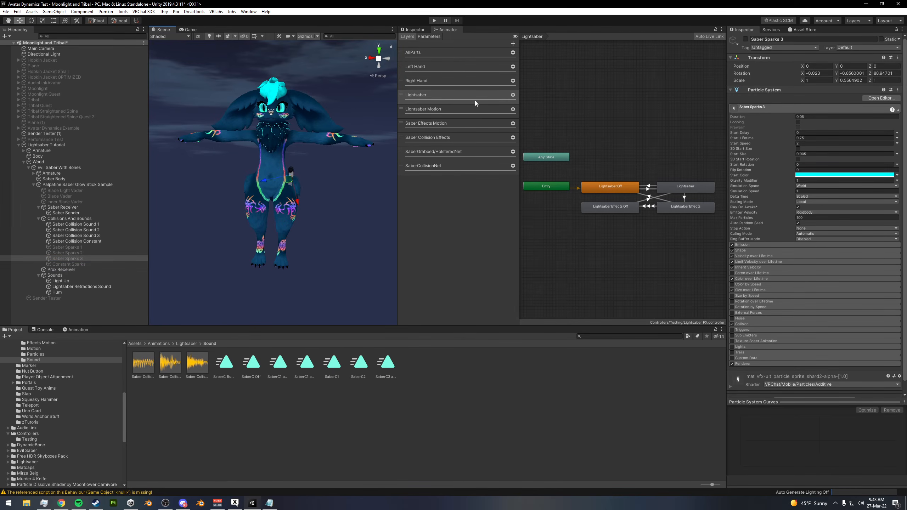
{"action": "left_click_drag", "start_coordinate": [294, 150], "coordinate": [192, 199], "text": "alt"}
{"action": "right_click_drag", "start_coordinate": [192, 199], "coordinate": [447, 196], "text": "alt"}
{"action": "right_click_drag", "start_coordinate": [362, 172], "coordinate": [327, 174], "text": "alt"}
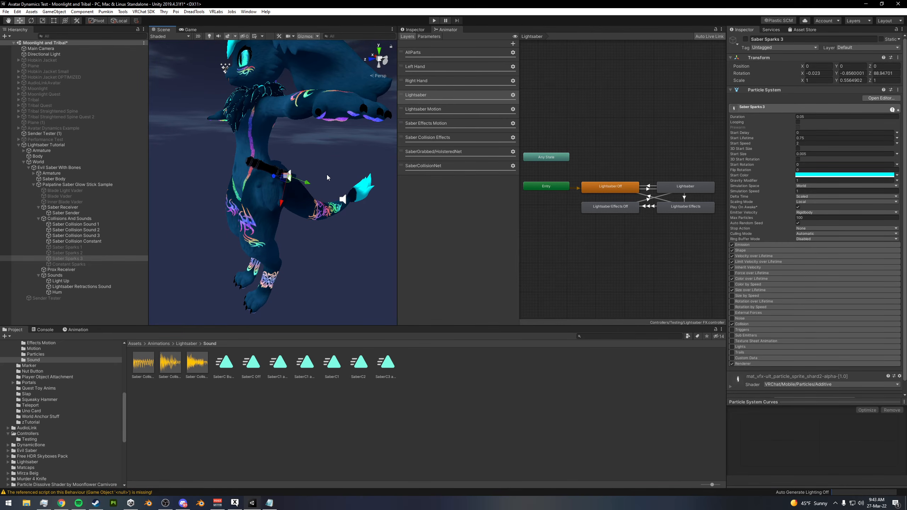
{"action": "left_click", "coordinate": [73, 247]}
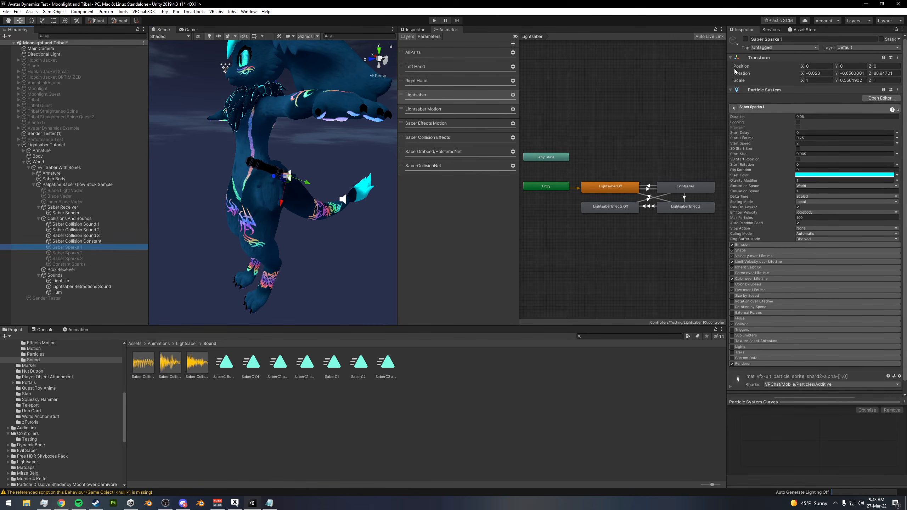
{"action": "left_click", "coordinate": [79, 253]}
{"action": "left_click", "coordinate": [75, 259]}
{"action": "left_click", "coordinate": [73, 248]}
{"action": "left_click", "coordinate": [75, 253]}
{"action": "left_click", "coordinate": [76, 258]}
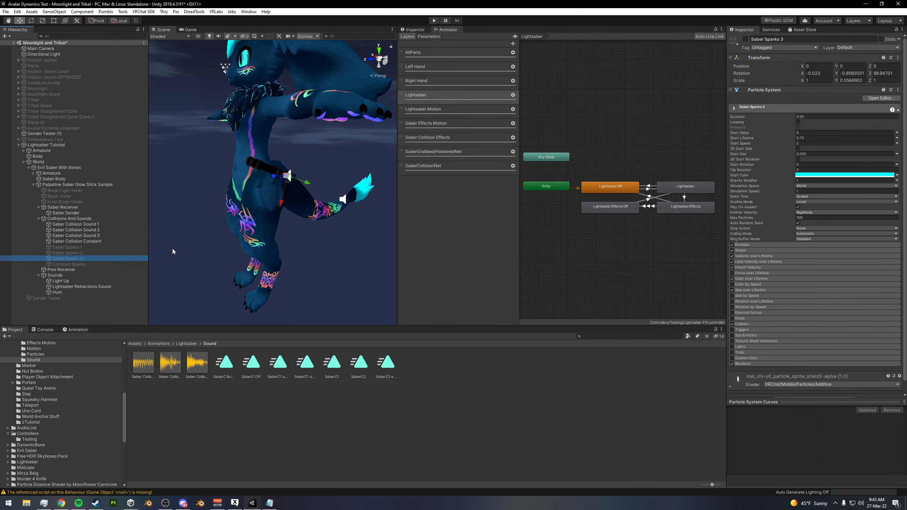
Review the collision effect objects from Saber Collision Constant through Saber Sparks 1 to 3, ending on Constant Sparks
{"action": "mouse_move", "coordinate": [248, 190]}
{"action": "left_mouse_down", "text": "alt"}
{"action": "mouse_move", "coordinate": [282, 193]}
{"action": "mouse_move", "coordinate": [232, 195]}
{"action": "left_mouse_up", "text": "alt"}
{"action": "left_click", "coordinate": [89, 243]}
{"action": "left_click", "coordinate": [82, 249]}
{"action": "left_click", "coordinate": [83, 253]}
{"action": "left_click", "coordinate": [83, 257]}
{"action": "left_click", "coordinate": [80, 248]}
{"action": "left_click", "coordinate": [82, 253]}
{"action": "left_click", "coordinate": [85, 259]}
{"action": "left_click", "coordinate": [81, 248]}
{"action": "left_click", "coordinate": [84, 252]}
{"action": "left_click", "coordinate": [83, 258]}
{"action": "left_click", "coordinate": [84, 263]}
{"action": "left_click_drag", "start_coordinate": [321, 172], "coordinate": [371, 181], "text": "alt"}
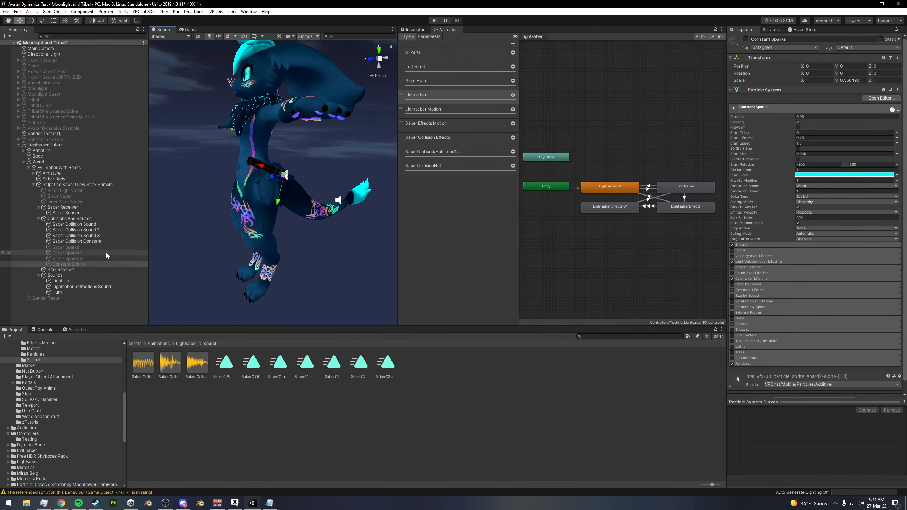
Expand the Emission settings and compare the bursts of Constant Sparks with those of Saber Sparks 3
{"action": "left_click", "coordinate": [74, 258]}
{"action": "left_click", "coordinate": [72, 264]}
{"action": "left_click", "coordinate": [758, 246]}
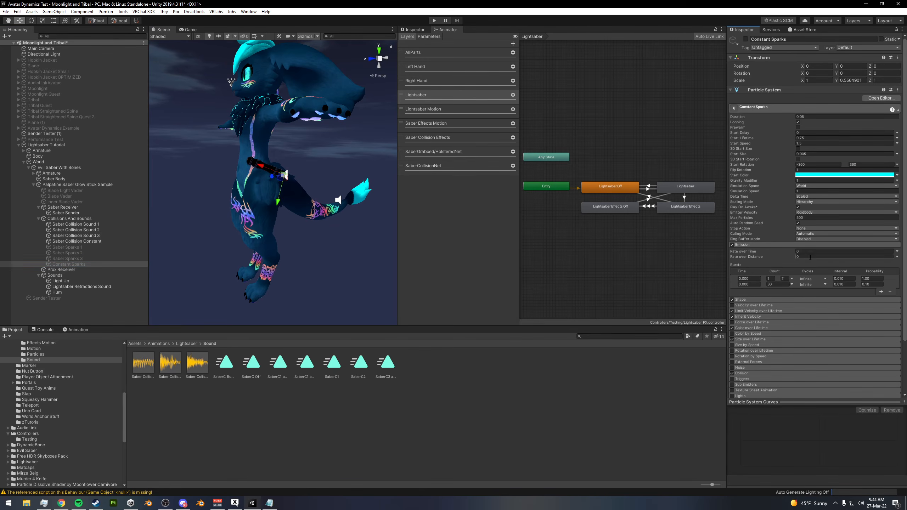
{"action": "left_click", "coordinate": [91, 259]}
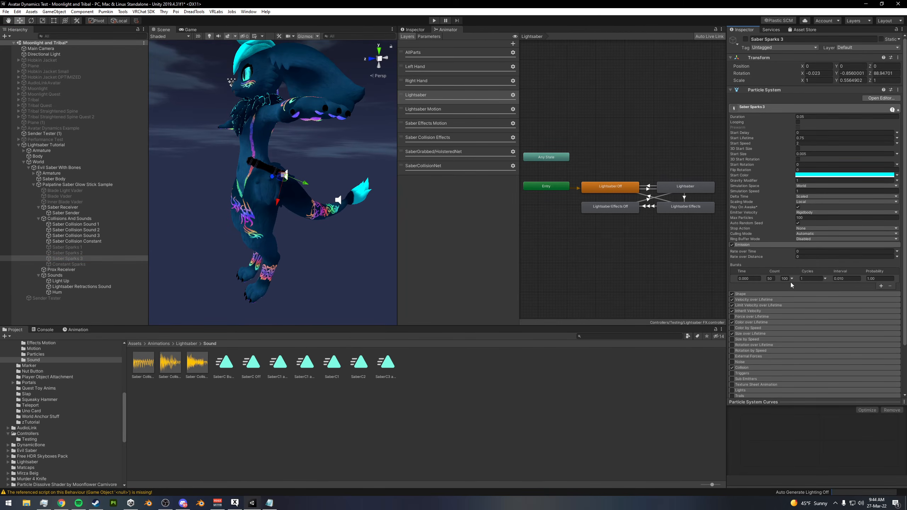
{"action": "left_click", "coordinate": [85, 264]}
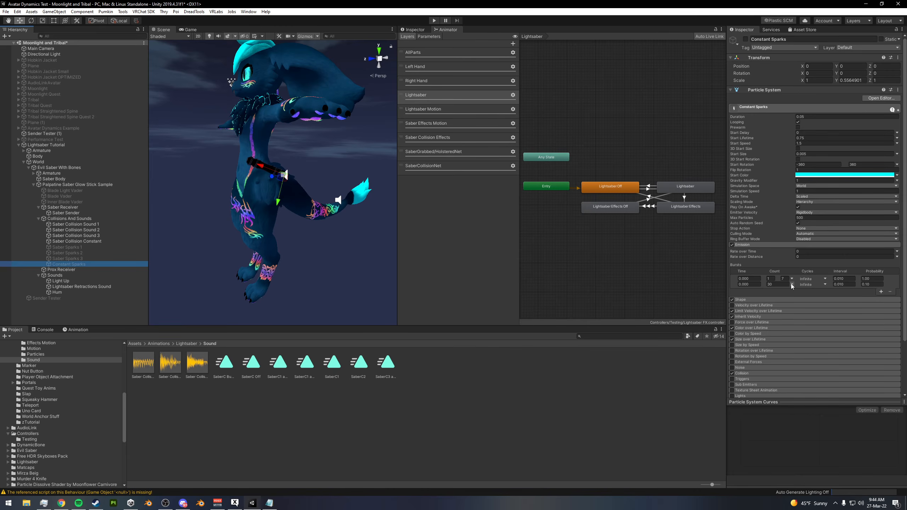
{"action": "left_click_drag", "start_coordinate": [238, 182], "coordinate": [282, 183], "text": "alt"}
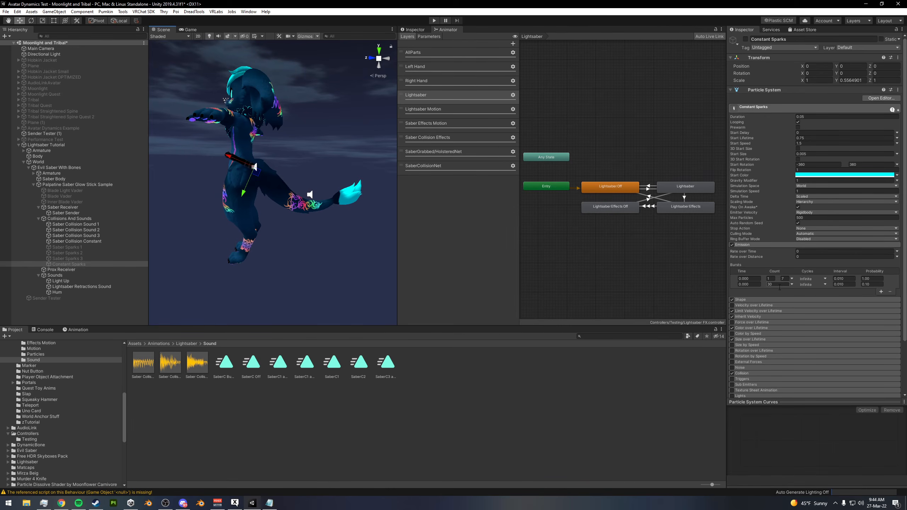
{"action": "left_click_drag", "start_coordinate": [314, 191], "coordinate": [360, 190], "text": "alt"}
{"action": "middle_click_drag", "start_coordinate": [292, 185], "coordinate": [300, 201]}
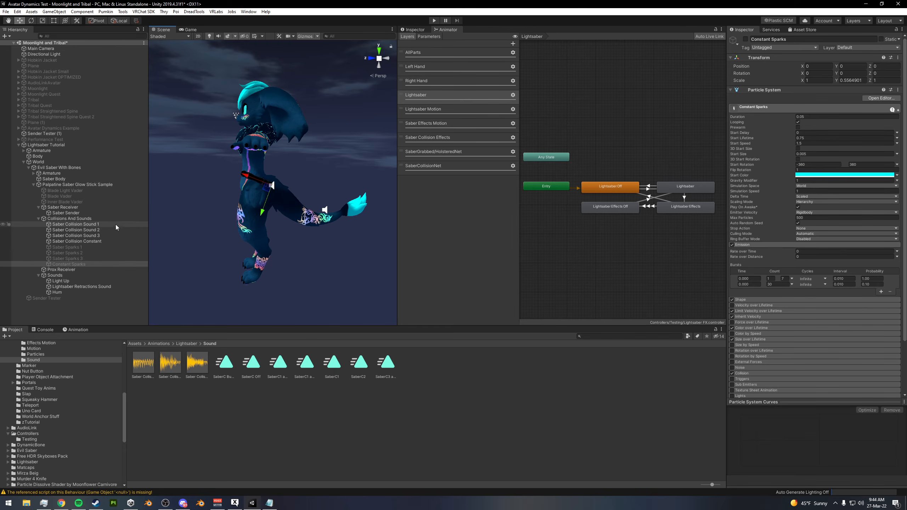
Compare the Saber Sparks 1, 2 and 3 objects once more, finishing with Saber Sparks 3 selected
{"action": "left_click", "coordinate": [70, 251]}
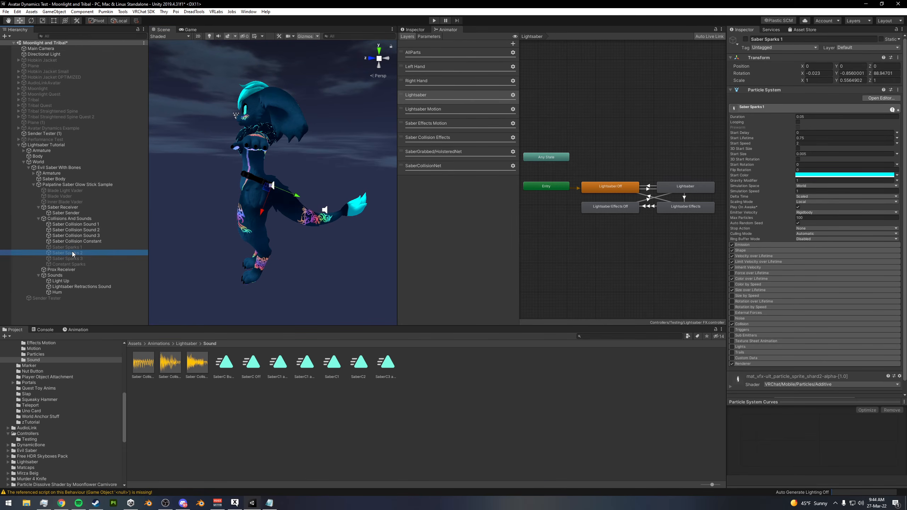
{"action": "left_click", "coordinate": [72, 258]}
{"action": "left_click", "coordinate": [72, 251]}
{"action": "left_click", "coordinate": [73, 258]}
{"action": "left_click_drag", "start_coordinate": [244, 226], "coordinate": [275, 232], "text": "alt"}
{"action": "left_click", "coordinate": [72, 247]}
{"action": "left_click", "coordinate": [75, 252]}
{"action": "left_click", "coordinate": [77, 257]}
{"action": "left_click", "coordinate": [78, 247]}
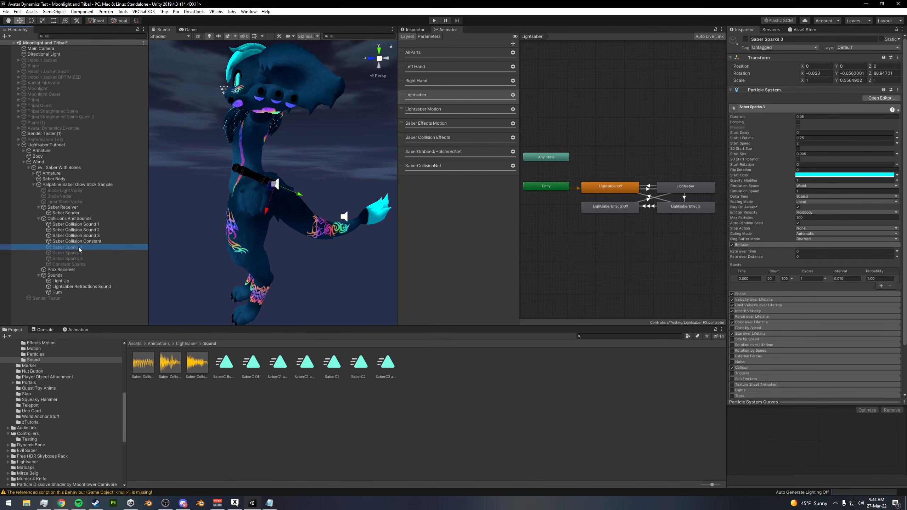
{"action": "mouse_move", "coordinate": [300, 260]}
{"action": "left_mouse_down", "text": "alt"}
{"action": "mouse_move", "coordinate": [311, 261]}
{"action": "mouse_move", "coordinate": [306, 250]}
{"action": "left_mouse_up", "text": "alt"}
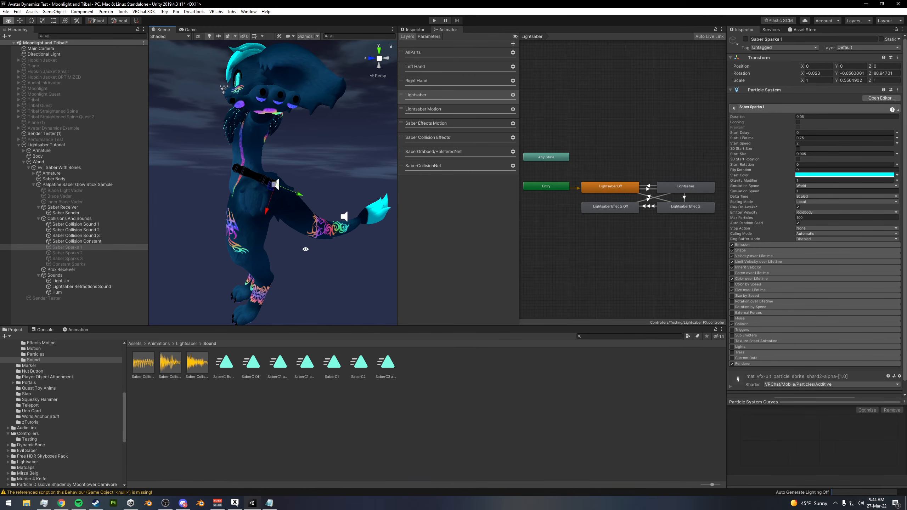
{"action": "left_click", "coordinate": [78, 258]}
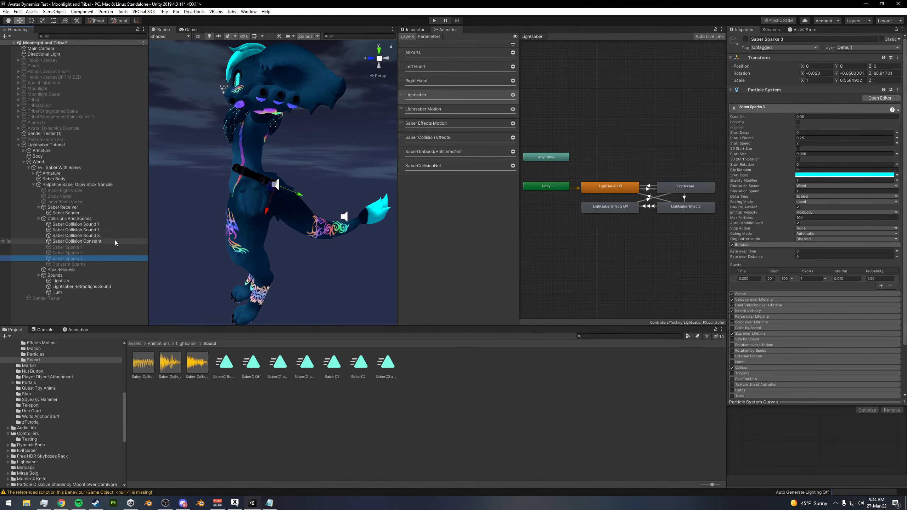
{"action": "left_click_drag", "start_coordinate": [266, 237], "coordinate": [293, 238], "text": "alt"}
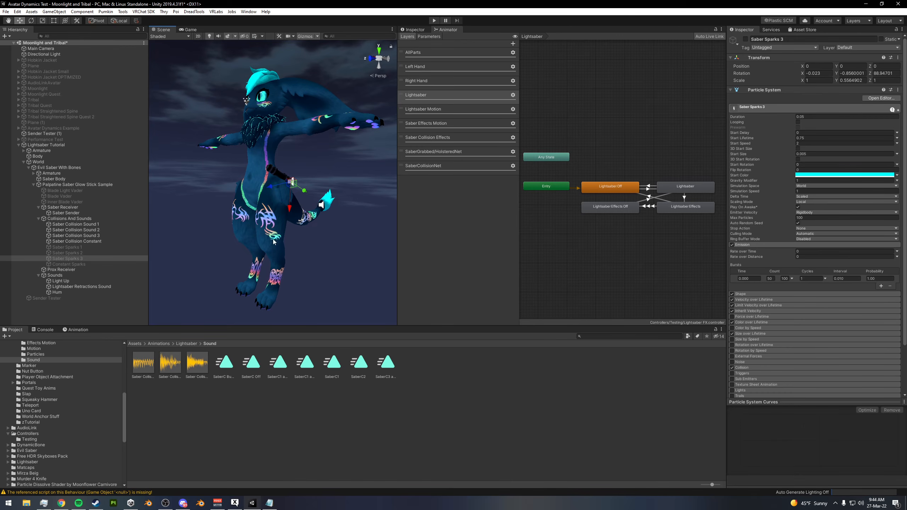
Start play mode and widen the scene view so the avatar has more room beside the animator
{"action": "left_click", "coordinate": [435, 21]}
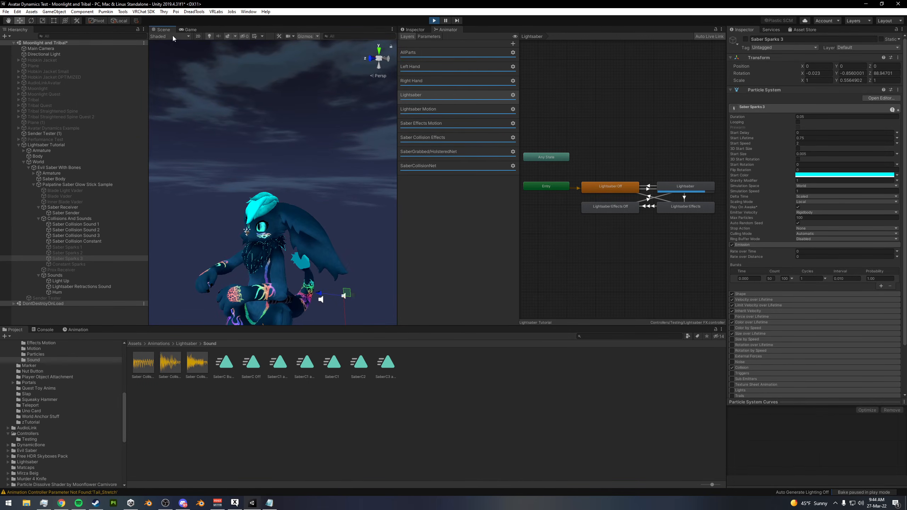
{"action": "left_click_drag", "start_coordinate": [396, 221], "coordinate": [531, 221]}
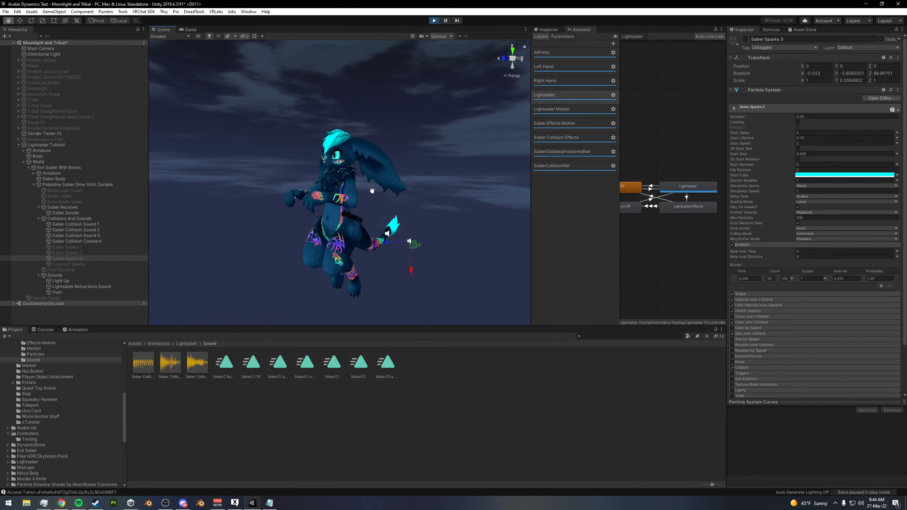
{"action": "left_click_drag", "start_coordinate": [402, 147], "coordinate": [370, 172], "text": "alt"}
{"action": "scroll", "coordinate": [371, 156], "scroll_direction": "down", "scroll_amount": 2}
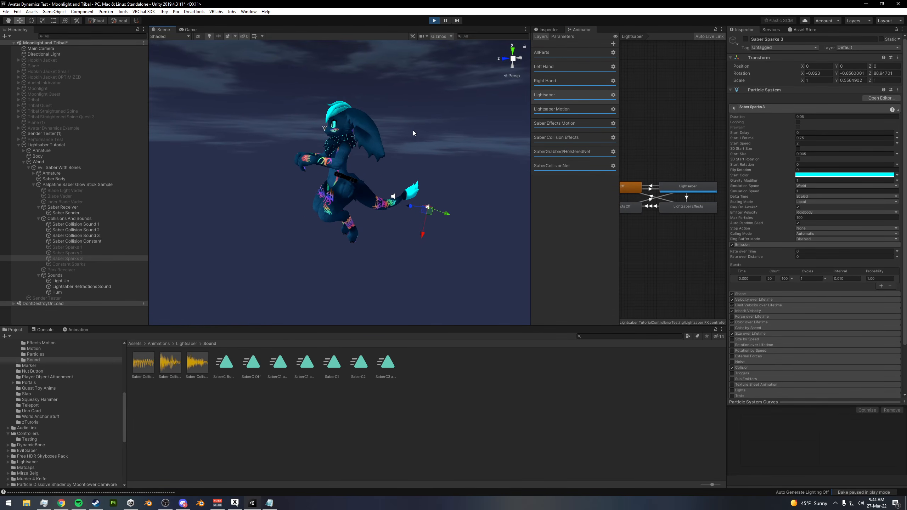
{"action": "left_click_drag", "start_coordinate": [529, 185], "coordinate": [484, 178]}
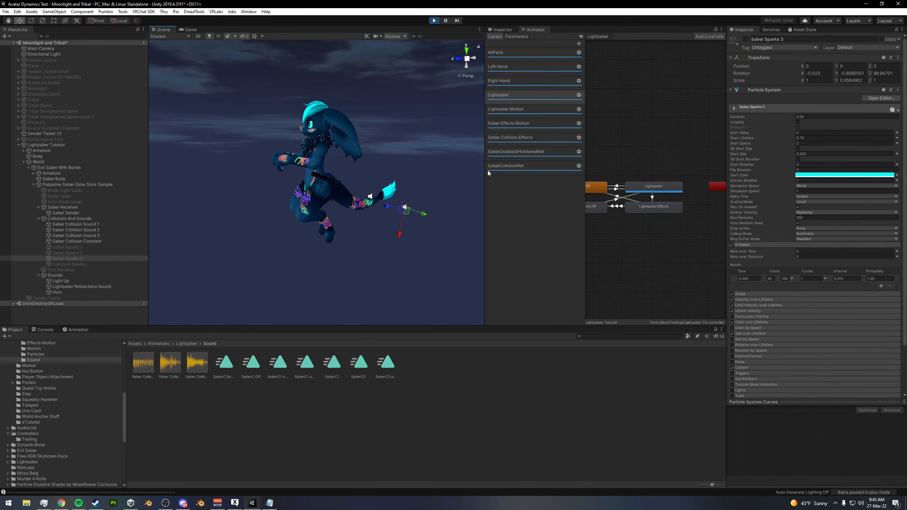
Set GestureRight to 1, enable SaberGrabbedNet, and change GestureRight to 3 to ignite the blade
{"action": "left_click", "coordinate": [517, 36]}
{"action": "type", "text": "1"}
{"action": "left_click", "coordinate": [561, 120]}
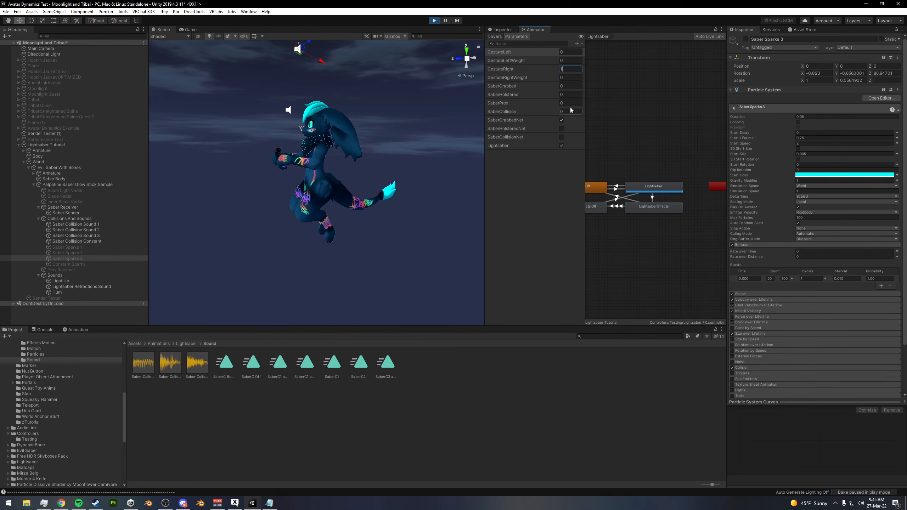
{"action": "left_click_drag", "start_coordinate": [345, 146], "coordinate": [371, 147], "text": "alt"}
{"action": "left_click", "coordinate": [571, 69]}
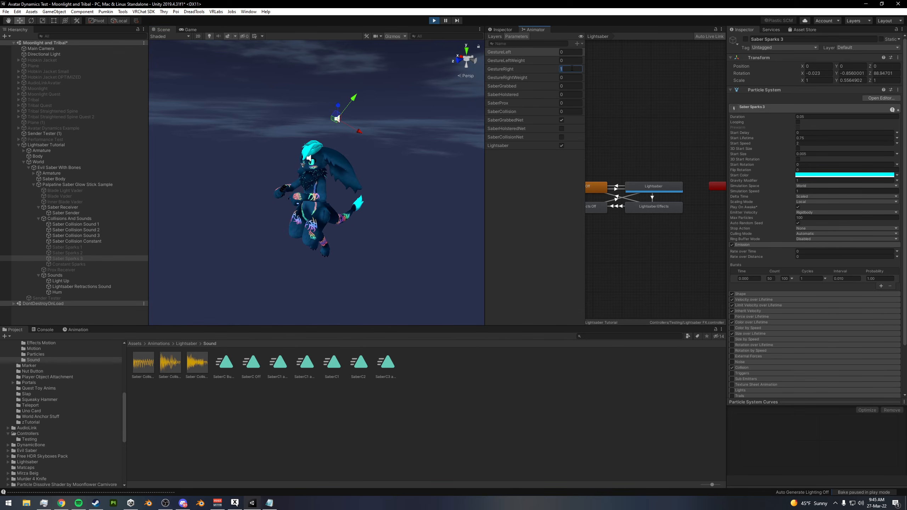
{"action": "type", "text": "3"}
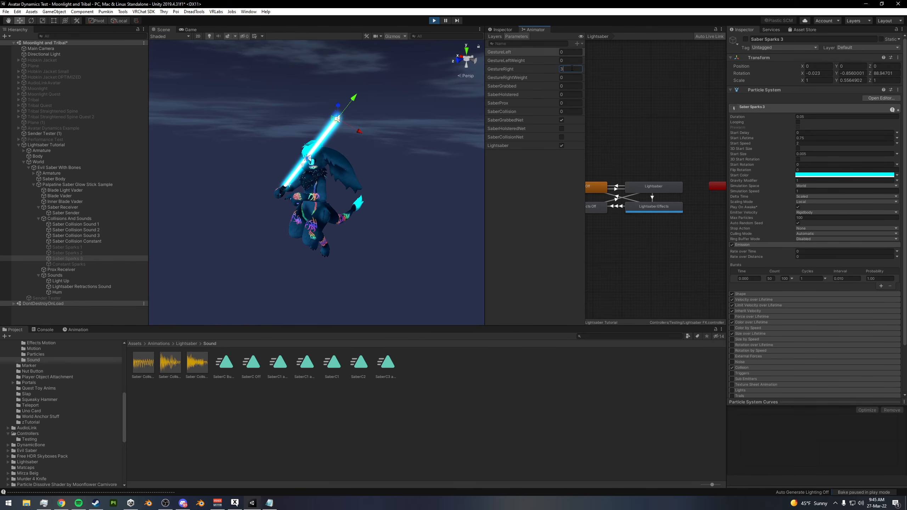
View the avatar from the front and move the Sender Tester down along the blade from its tip toward the hilt
{"action": "left_click_drag", "start_coordinate": [360, 151], "coordinate": [477, 155], "text": "alt"}
{"action": "right_click_drag", "start_coordinate": [477, 154], "coordinate": [557, 158], "text": "alt"}
{"action": "left_click", "coordinate": [54, 298]}
{"action": "left_click_drag", "start_coordinate": [392, 137], "coordinate": [398, 135], "text": "alt"}
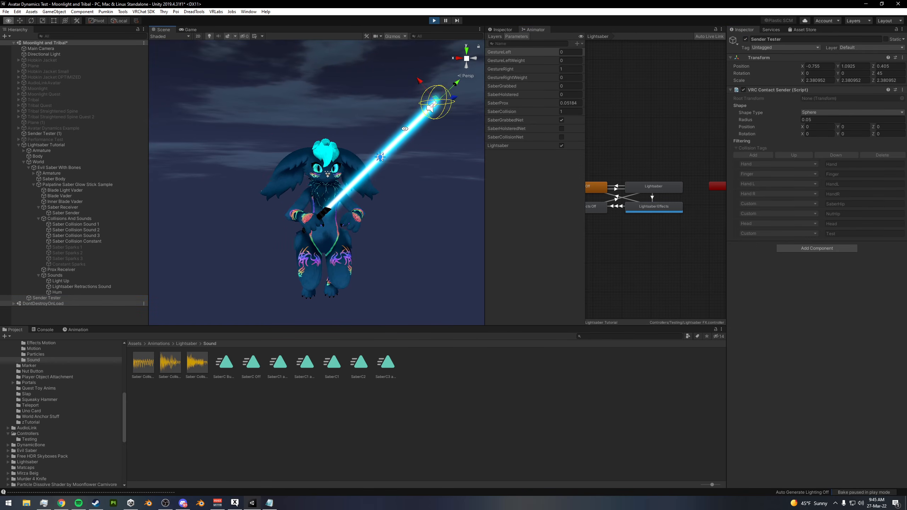
{"action": "left_click_drag", "start_coordinate": [432, 106], "coordinate": [375, 157]}
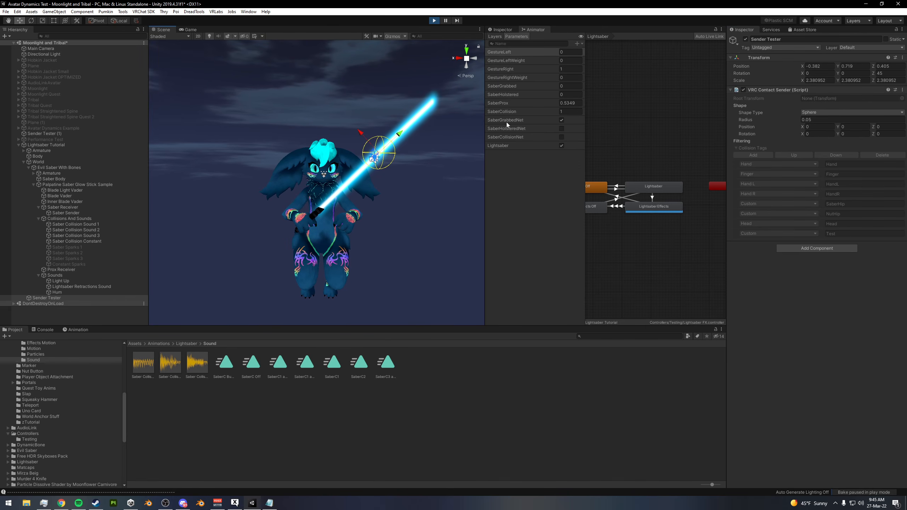
{"action": "left_click_drag", "start_coordinate": [395, 151], "coordinate": [372, 173]}
Toggle SaberCollisionNet on and off with the Sender Tester near the hilt and again farther up the blade
{"action": "left_click", "coordinate": [561, 137]}
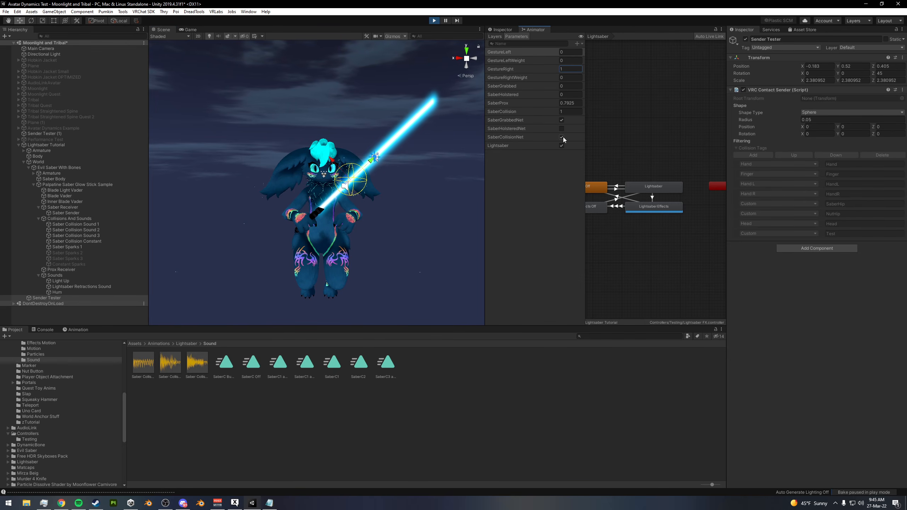
{"action": "left_click", "coordinate": [561, 137]}
{"action": "left_click_drag", "start_coordinate": [373, 174], "coordinate": [432, 119]}
{"action": "left_click", "coordinate": [561, 137]}
{"action": "left_click", "coordinate": [560, 137]}
Move the Sender Tester closer to the blade tip and enable SaberCollisionNet to trigger the collision sparks there
{"action": "middle_click_drag", "start_coordinate": [444, 159], "coordinate": [359, 185]}
{"action": "left_click_drag", "start_coordinate": [342, 139], "coordinate": [357, 123]}
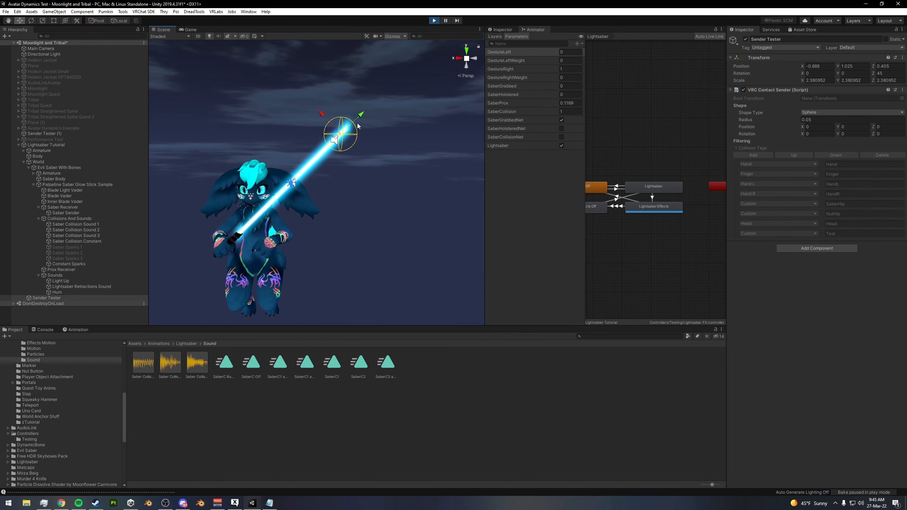
{"action": "left_click", "coordinate": [562, 137]}
{"action": "left_click_drag", "start_coordinate": [381, 154], "coordinate": [410, 141], "text": "alt"}
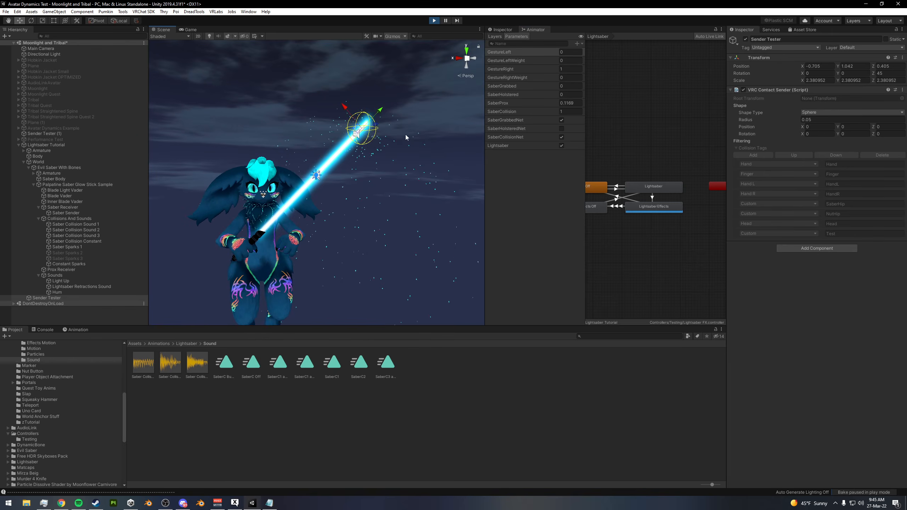
Move the Sender Tester down the blade and back up to its tip, and disable SaberCollisionNet
{"action": "left_click_drag", "start_coordinate": [379, 111], "coordinate": [339, 156]}
{"action": "left_click_drag", "start_coordinate": [289, 184], "coordinate": [321, 180]}
{"action": "middle_click_drag", "start_coordinate": [356, 165], "coordinate": [388, 149]}
{"action": "left_click_drag", "start_coordinate": [343, 157], "coordinate": [399, 103]}
{"action": "left_click_drag", "start_coordinate": [361, 140], "coordinate": [336, 122], "text": "alt"}
{"action": "left_click", "coordinate": [561, 137]}
{"action": "left_click_drag", "start_coordinate": [339, 164], "coordinate": [429, 33], "text": "alt"}
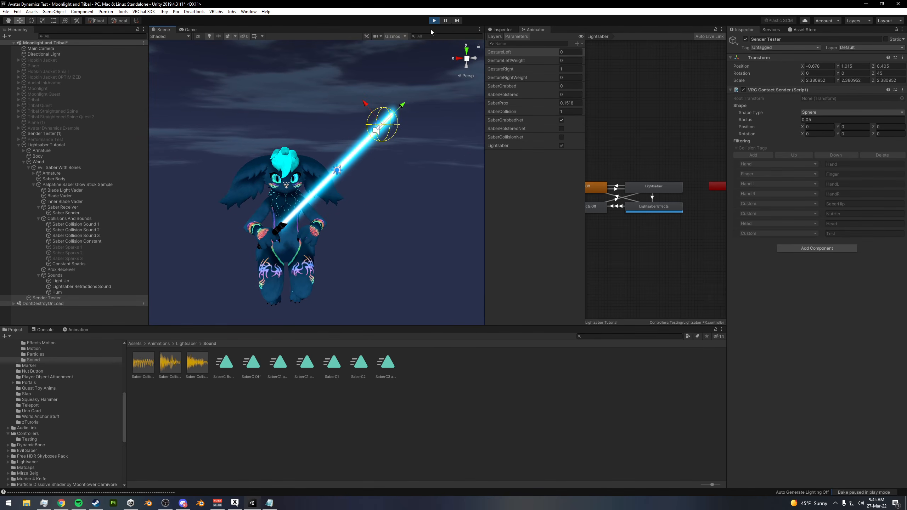
Exit play mode and display the animator's layer list with the whole avatar in view
{"action": "left_click", "coordinate": [434, 22]}
{"action": "left_click", "coordinate": [495, 37]}
{"action": "left_click_drag", "start_coordinate": [309, 164], "coordinate": [353, 135], "text": "alt"}
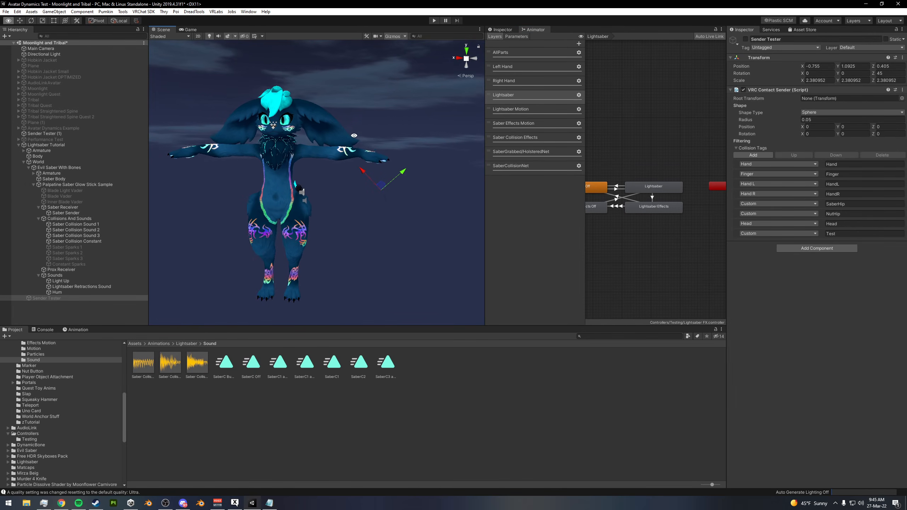
{"action": "scroll", "coordinate": [353, 135], "scroll_direction": "down", "scroll_amount": 4}
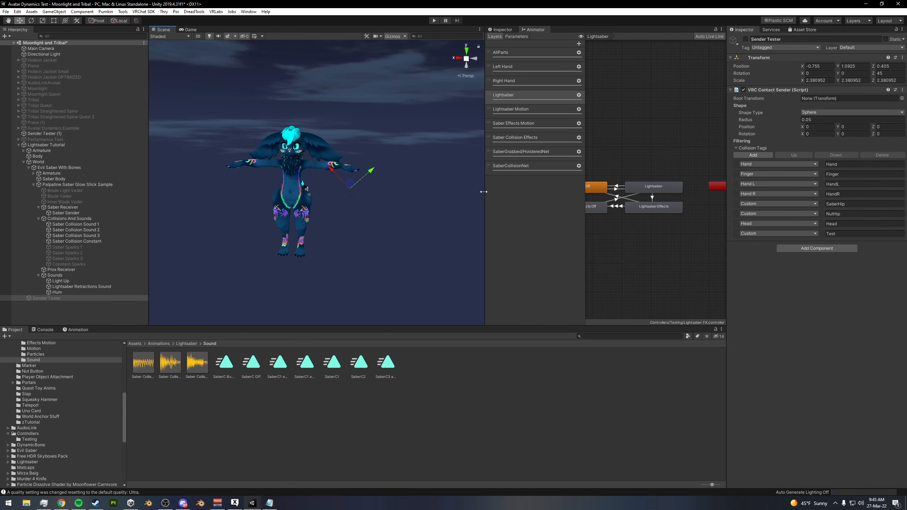
Widen the Animator and examine the state graphs of the Lightsaber and Lightsaber Motion layers
{"action": "left_click_drag", "start_coordinate": [483, 193], "coordinate": [425, 194]}
{"action": "middle_click_drag", "start_coordinate": [602, 211], "coordinate": [671, 201]}
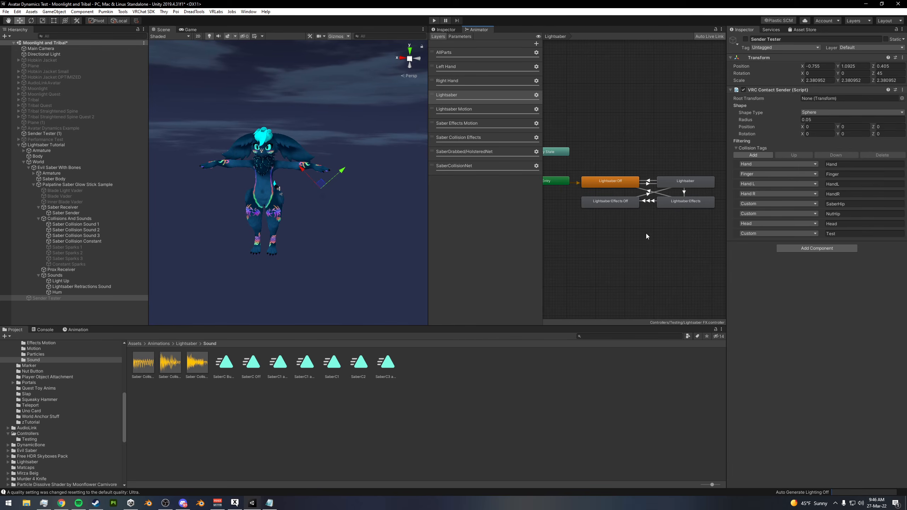
{"action": "middle_click_drag", "start_coordinate": [664, 223], "coordinate": [654, 226]}
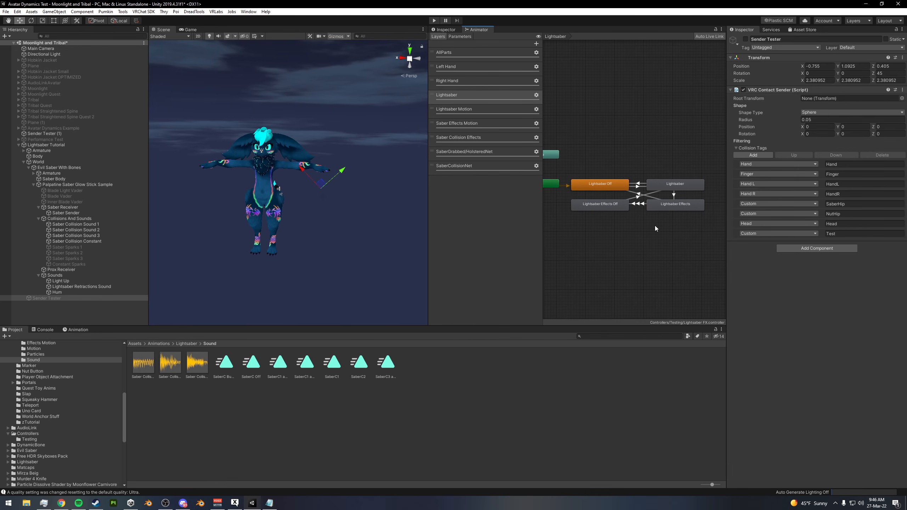
{"action": "left_click", "coordinate": [484, 111]}
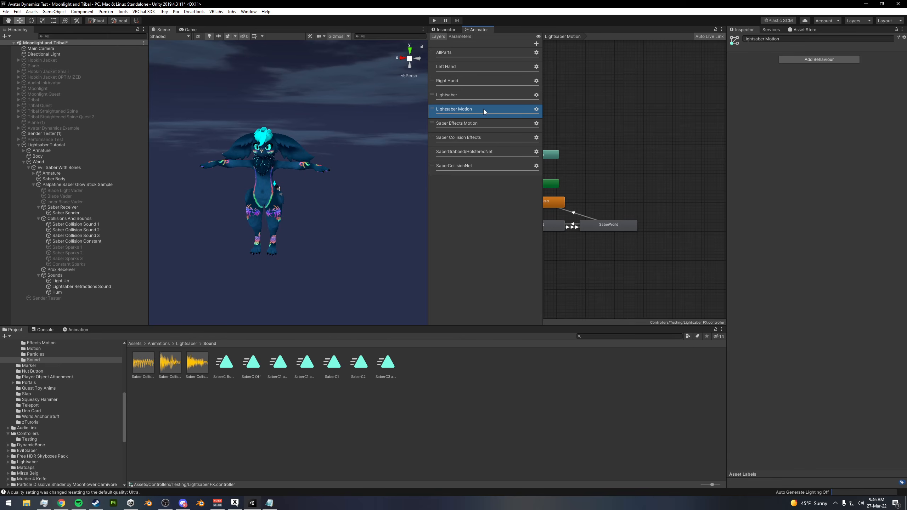
{"action": "middle_click_drag", "start_coordinate": [611, 215], "coordinate": [675, 205]}
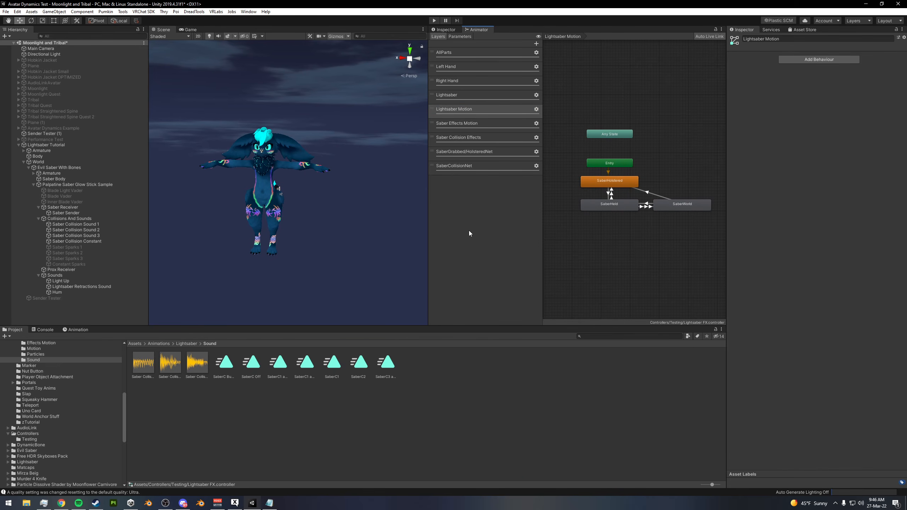
Show the project's root Assets folder and widen the Scene view with the full avatar framed from the front
{"action": "left_click", "coordinate": [135, 344]}
{"action": "left_click_drag", "start_coordinate": [189, 315], "coordinate": [335, 226], "text": "alt"}
{"action": "middle_click_drag", "start_coordinate": [335, 225], "coordinate": [357, 220], "text": "alt"}
{"action": "right_click_drag", "start_coordinate": [356, 220], "coordinate": [441, 220], "text": "alt"}
{"action": "middle_click_drag", "start_coordinate": [332, 216], "coordinate": [328, 222], "text": "alt"}
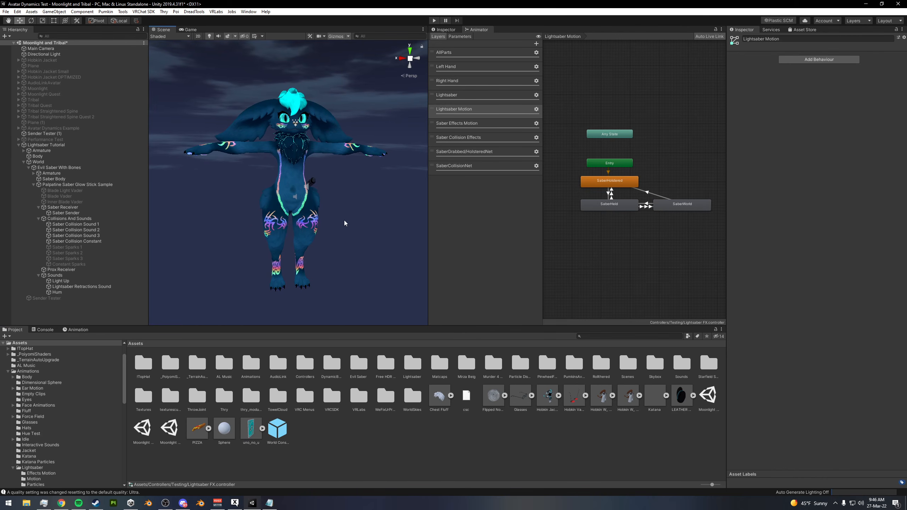
{"action": "left_click_drag", "start_coordinate": [429, 202], "coordinate": [482, 201]}
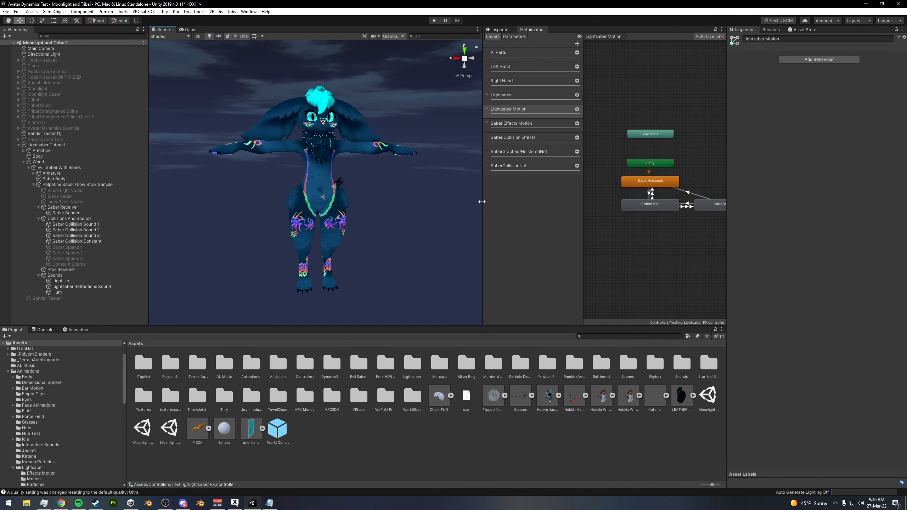